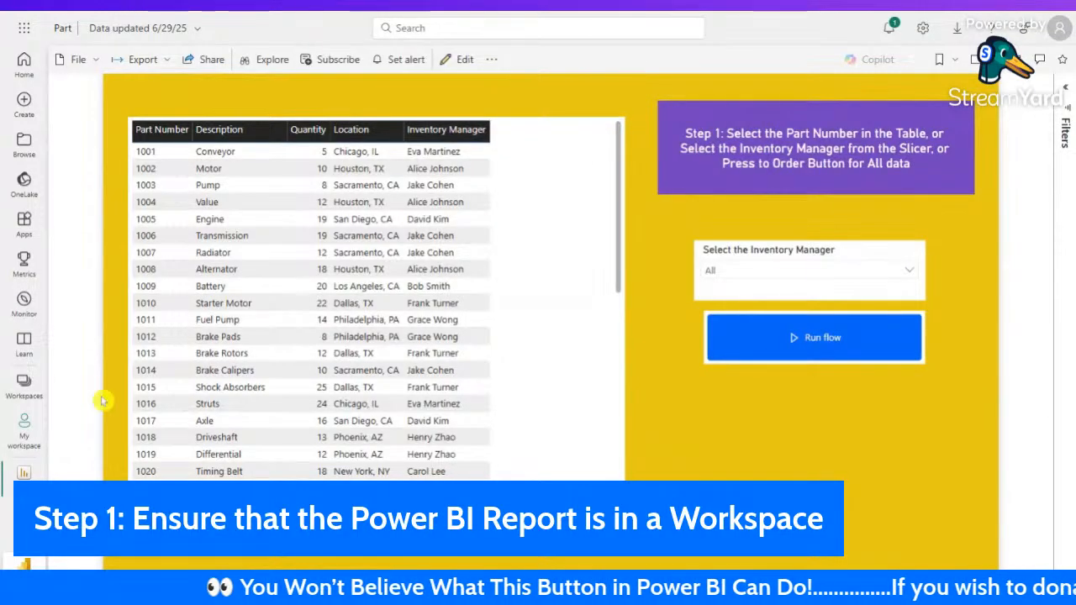
# Step: Go to My workspace and open the Part report from its item list
pyautogui.click(24, 430)
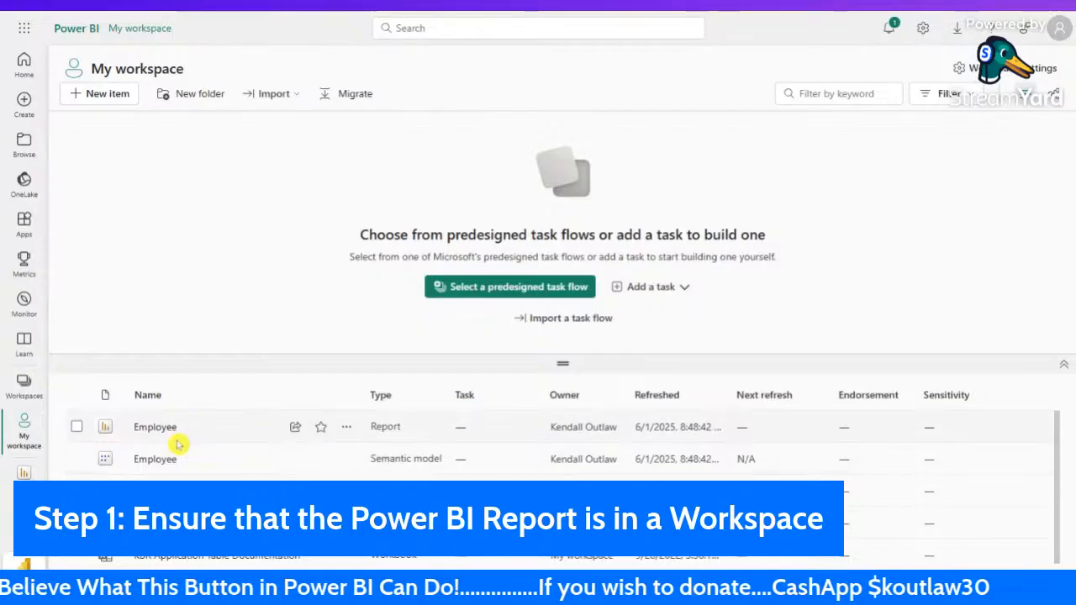
pyautogui.scroll(-1, 189, 555)
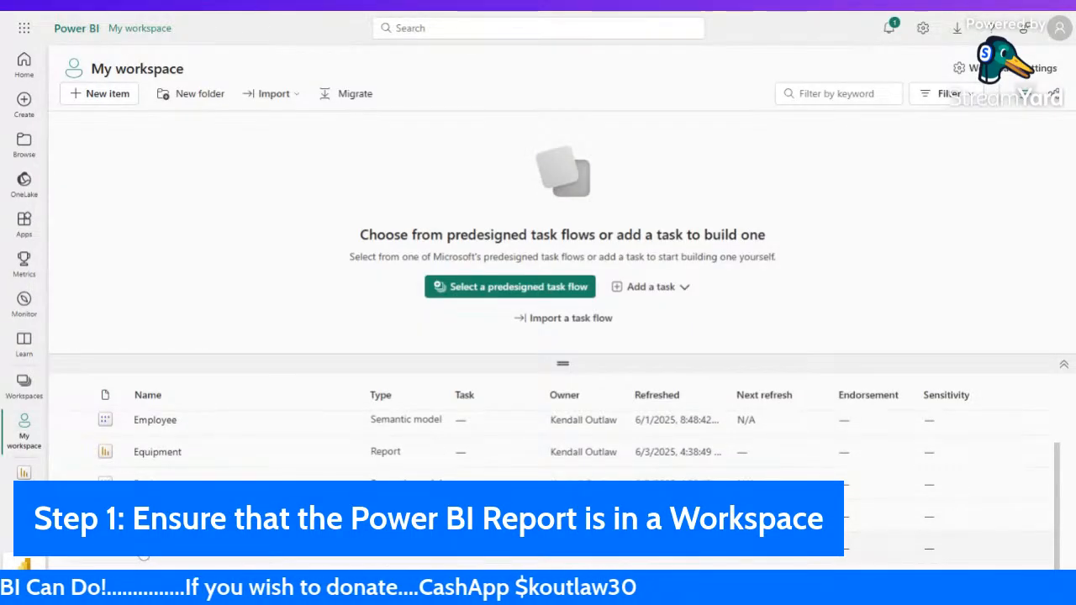
pyautogui.click(170, 551)
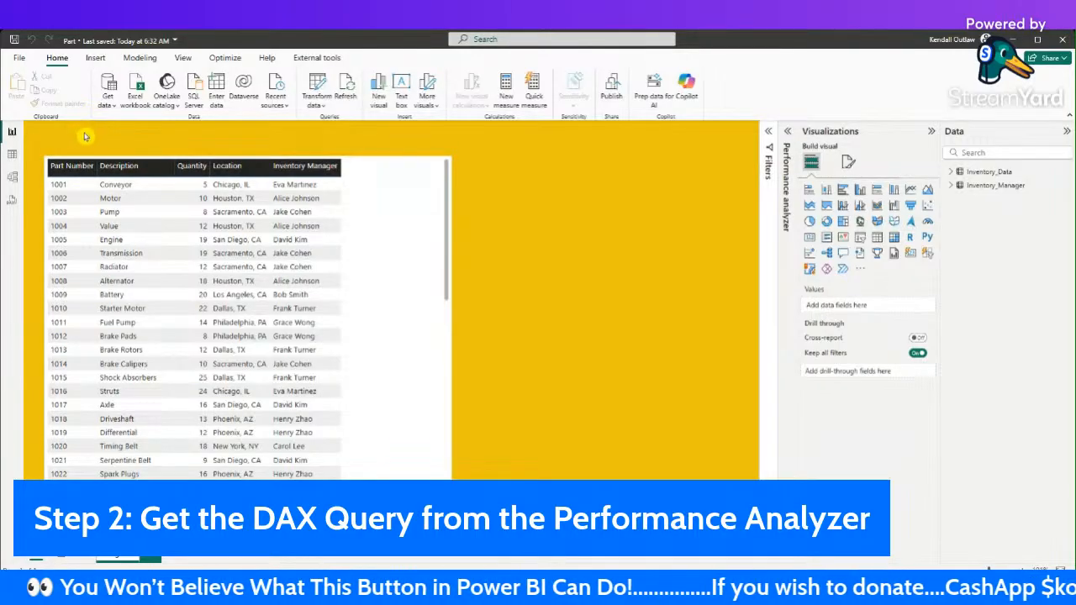
# Step: Record a refresh of the report's visuals in Performance analyzer and copy the DAX query of the Table visual
pyautogui.click(223, 59)
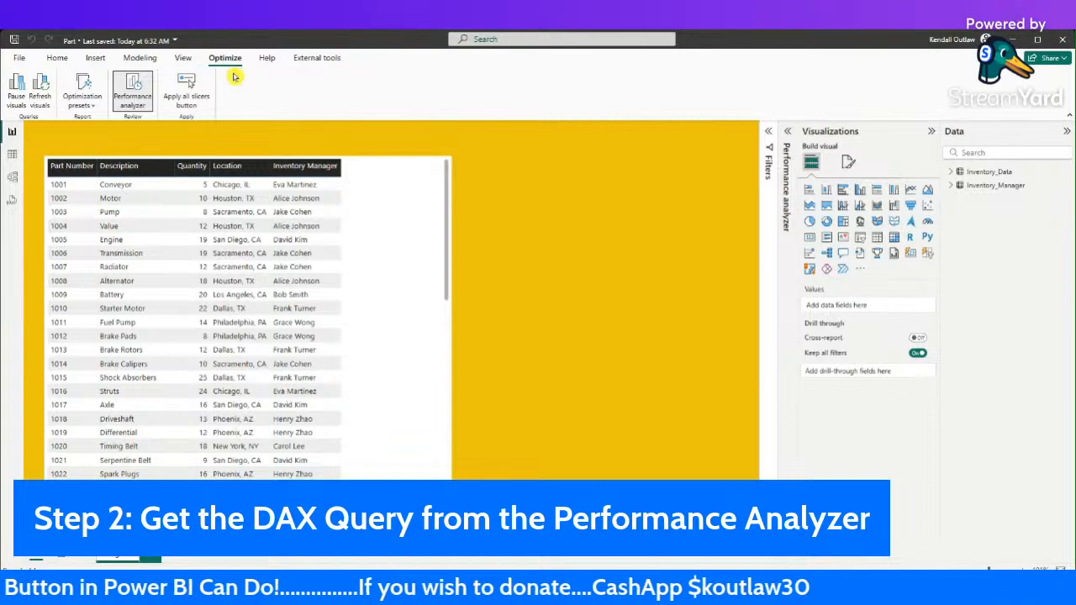
pyautogui.click(134, 101)
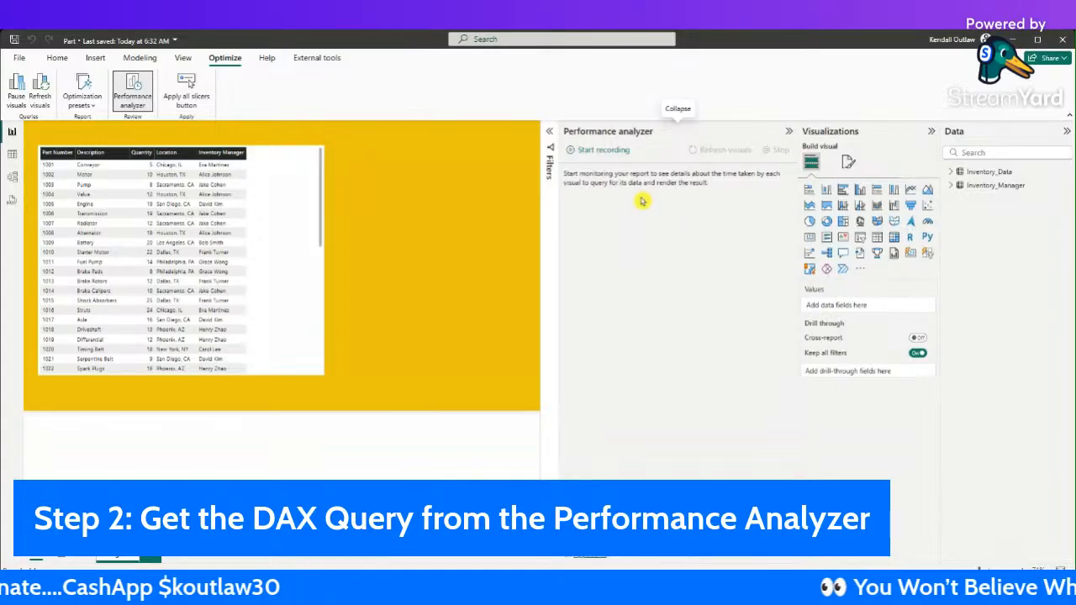
pyautogui.click(605, 154)
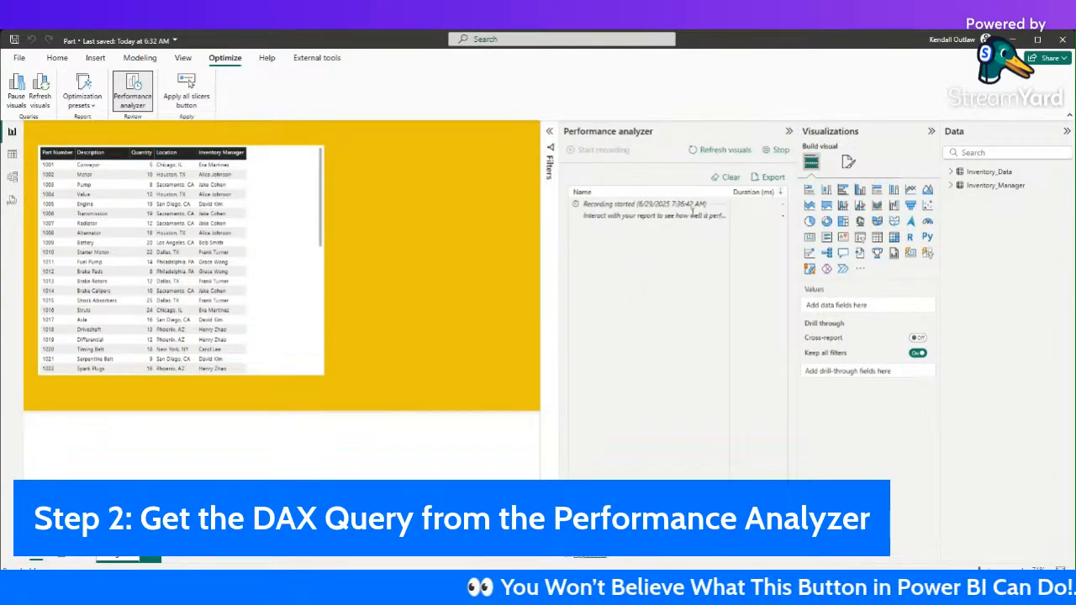
pyautogui.click(719, 153)
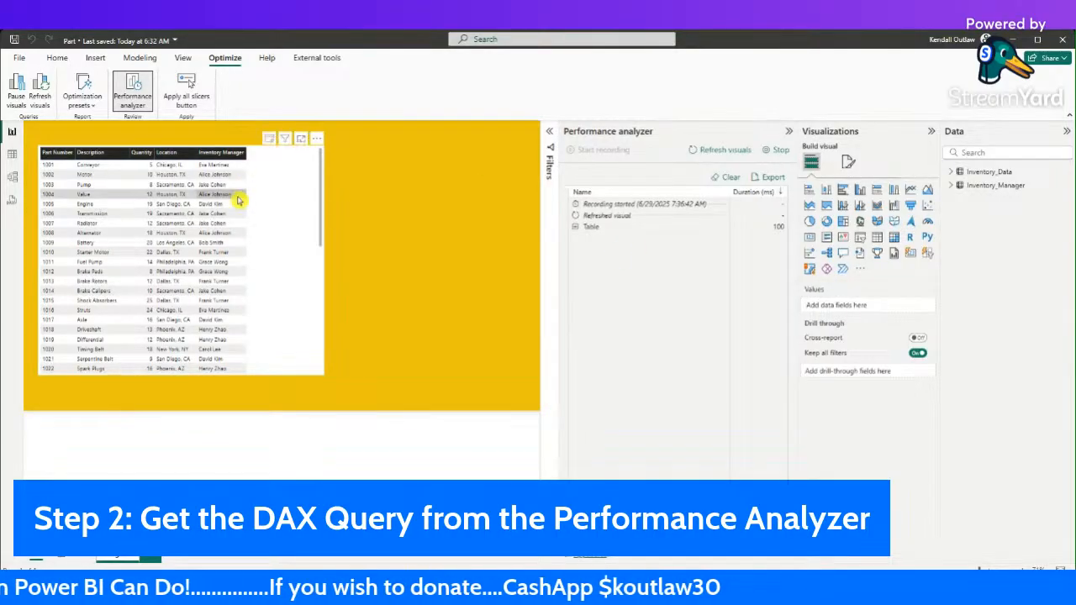
pyautogui.click(575, 228)
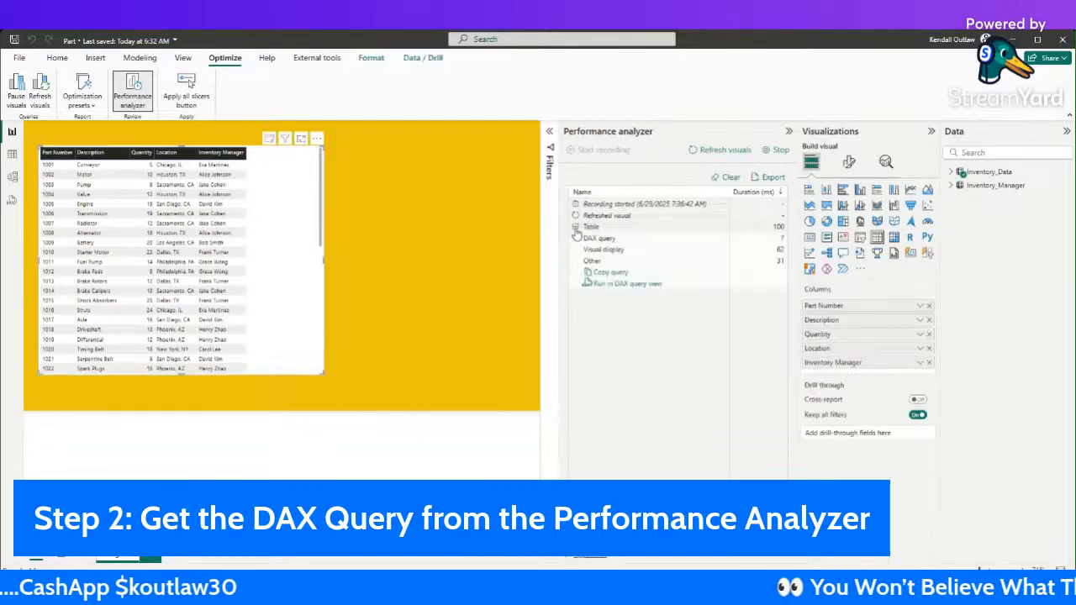
pyautogui.click(618, 273)
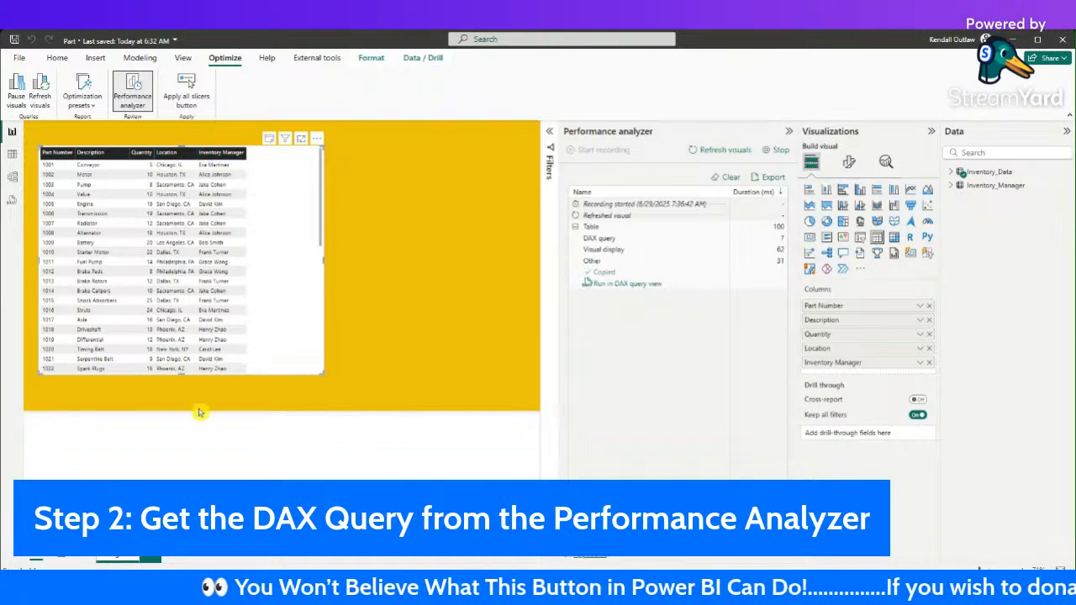
# Step: Paste the copied query into a new query in DAX query view and run it
pyautogui.click(11, 203)
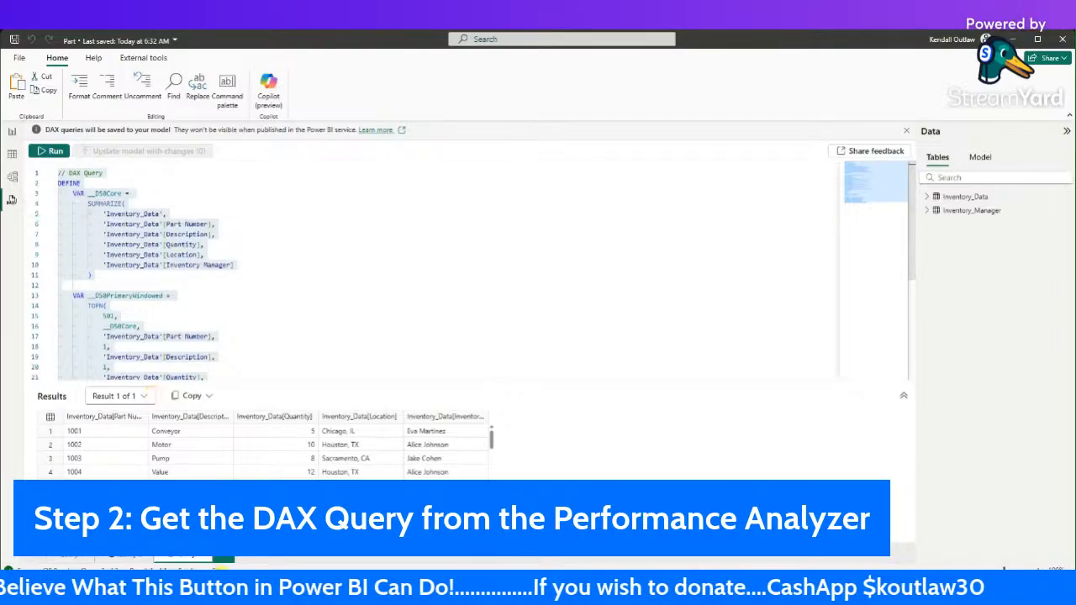
pyautogui.click(225, 562)
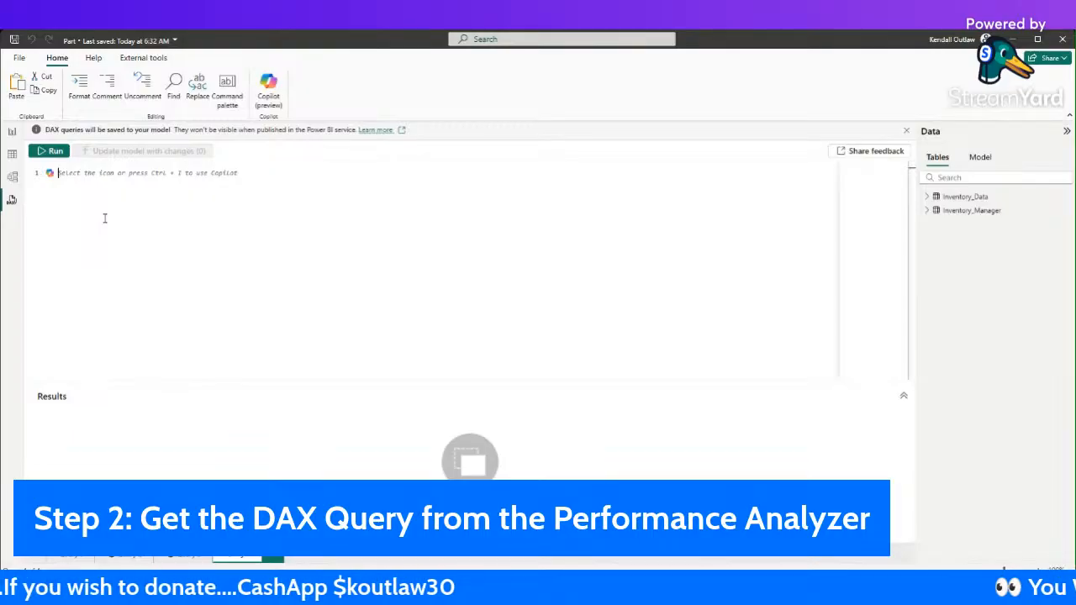
pyautogui.hotkey('ctrl', 'v')
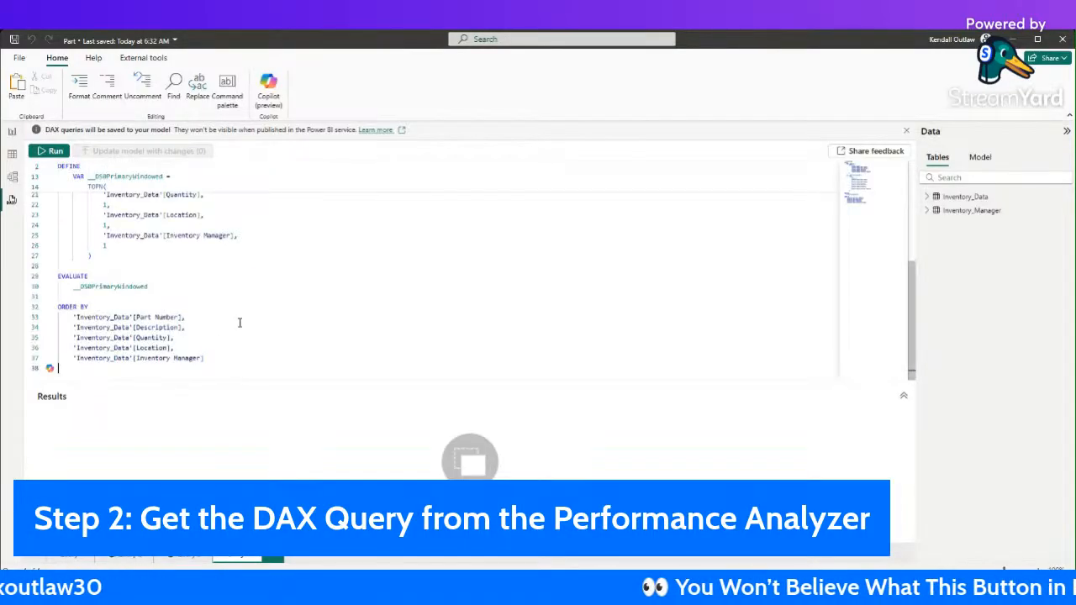
pyautogui.scroll(6, 231, 317)
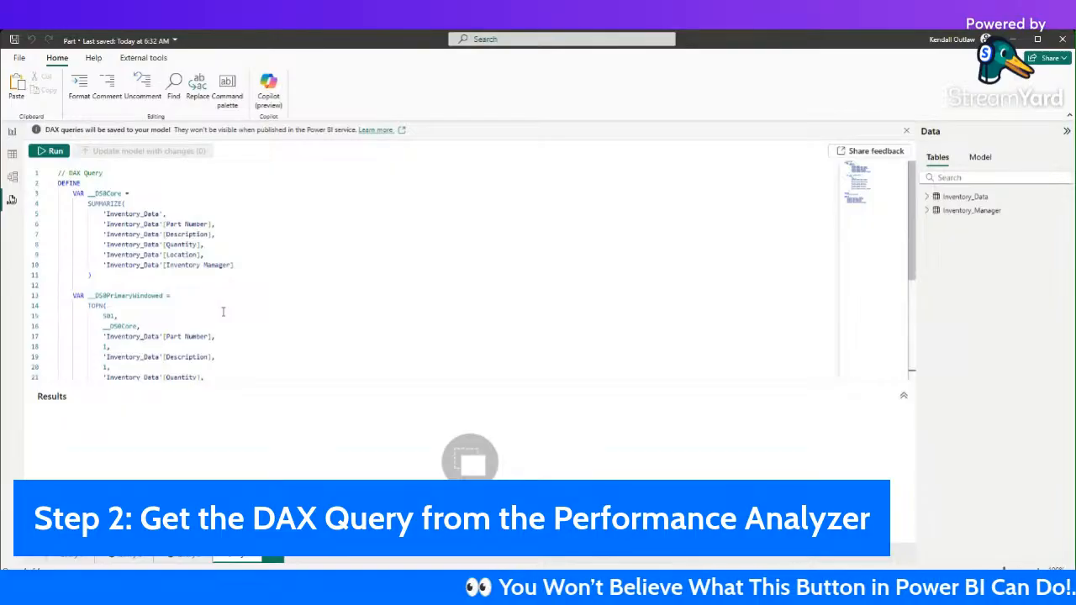
pyautogui.scroll(-6, 223, 311)
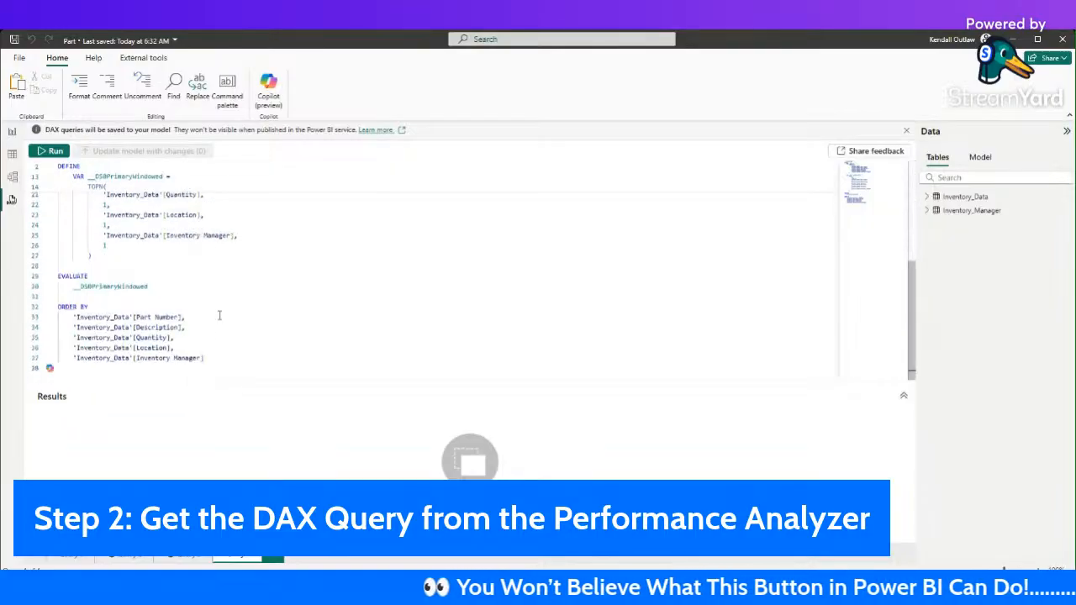
pyautogui.click(50, 151)
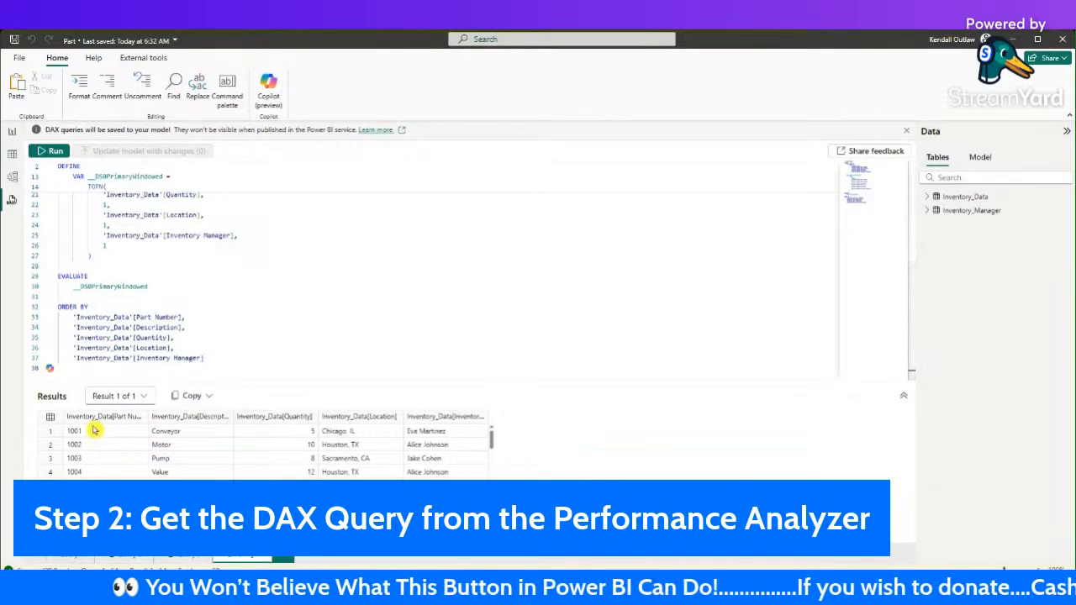
# Step: Widen the Part Number, Description, Quantity, Location and Inventory Manager result columns to fit their full headers
pyautogui.doubleClick(149, 416)
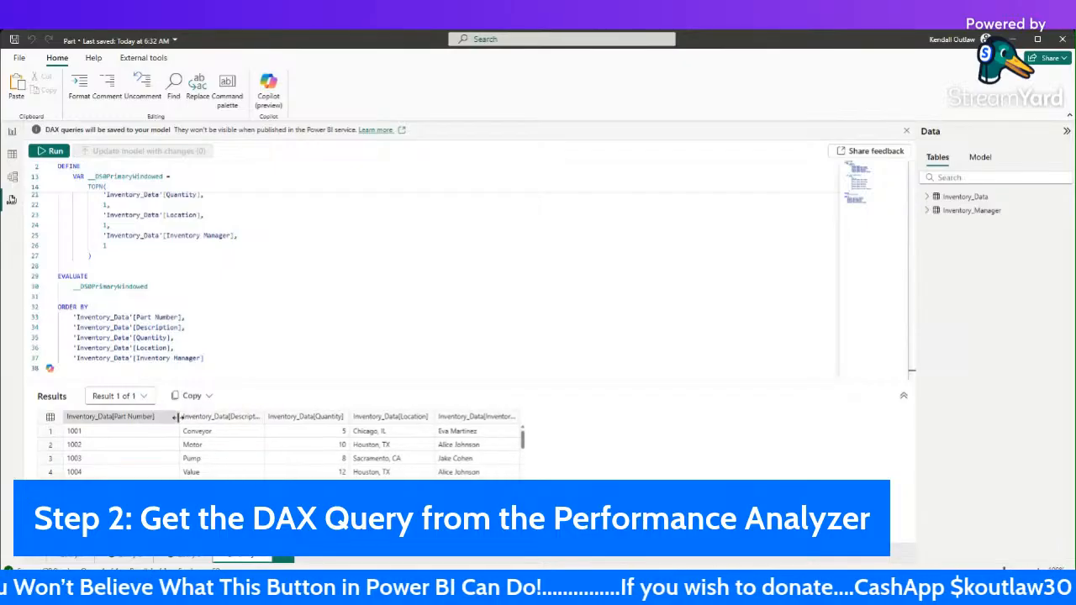
pyautogui.moveTo(266, 417); pyautogui.dragTo(296, 418)
pyautogui.moveTo(380, 416); pyautogui.dragTo(421, 416)
pyautogui.moveTo(501, 416); pyautogui.dragTo(529, 416)
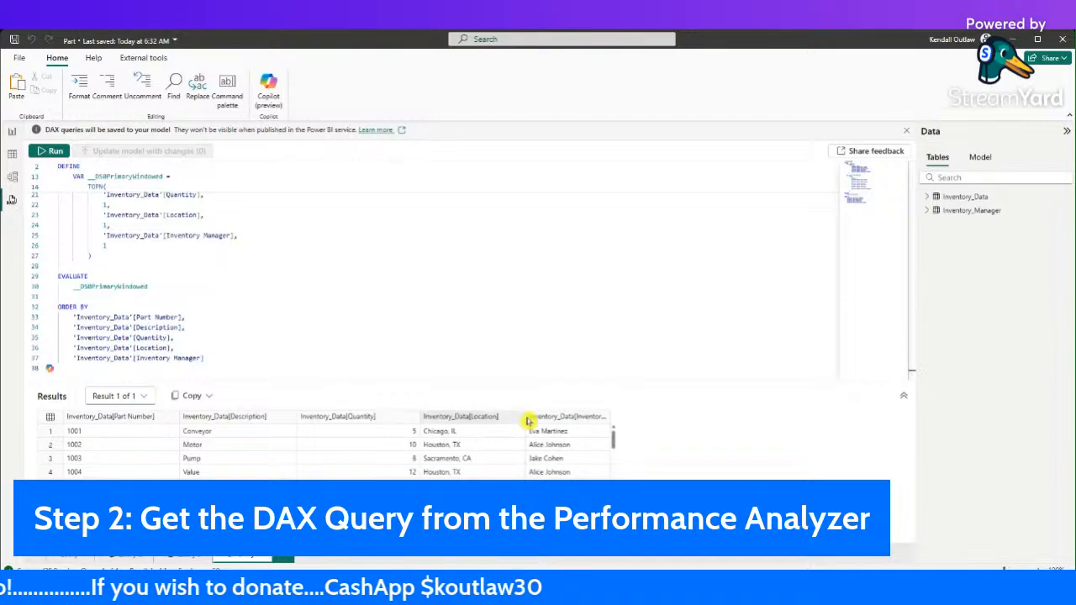
pyautogui.moveTo(611, 419); pyautogui.dragTo(662, 418)
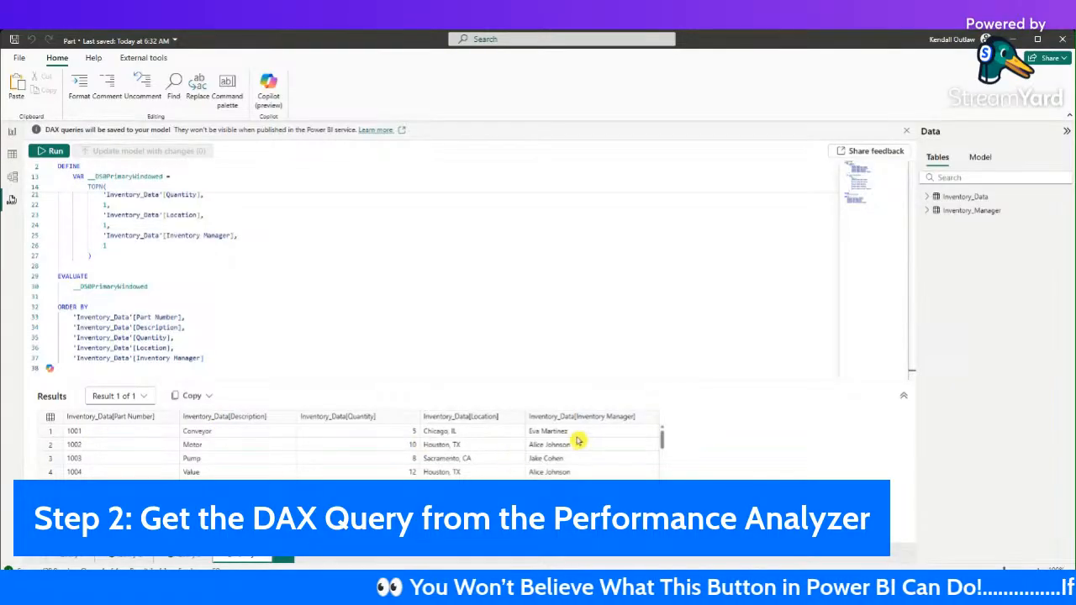
# Step: Select the entire DAX query text in the editor and copy it
pyautogui.moveTo(230, 362); pyautogui.dragTo(48, 105)
pyautogui.click(237, 350)
pyautogui.rightClick(76, 182)
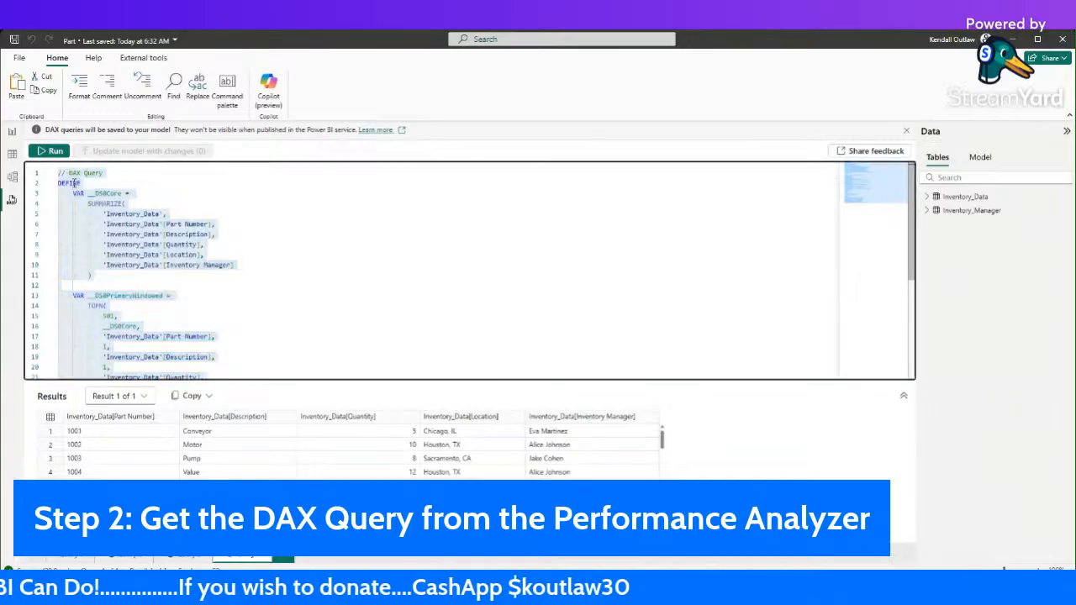
pyautogui.click(154, 245)
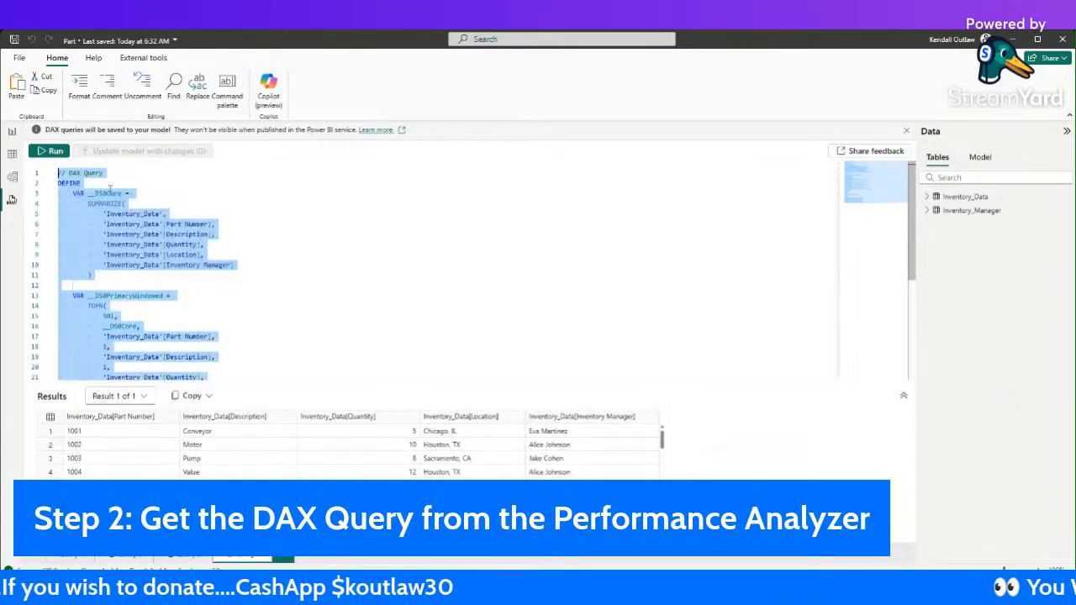
# Step: Return to the report page and add a slicer using the Inventory Manager field of the Inventory_Manager table
pyautogui.click(12, 132)
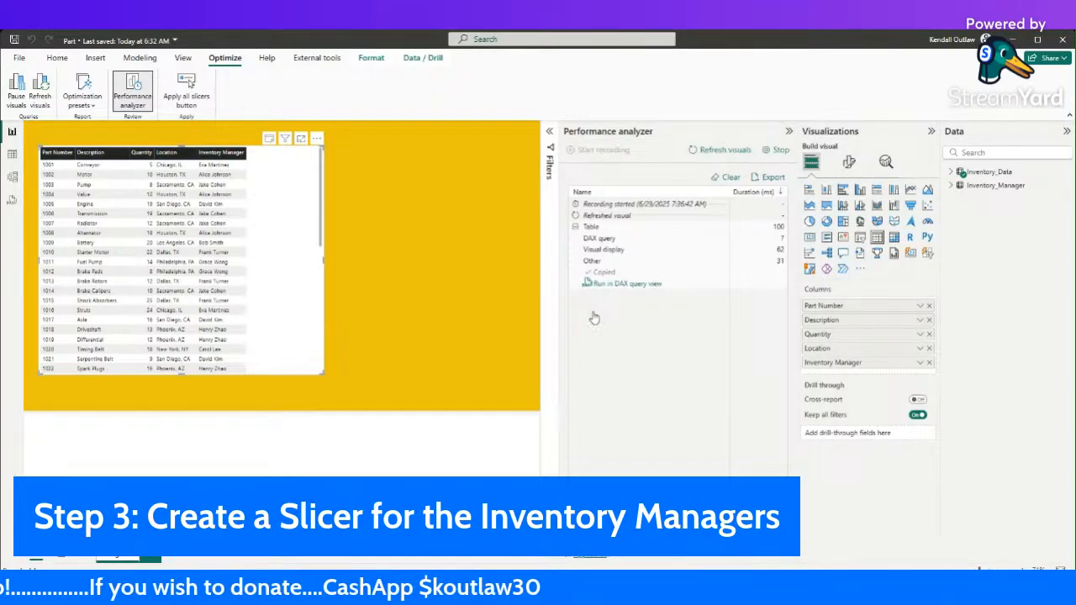
pyautogui.click(789, 132)
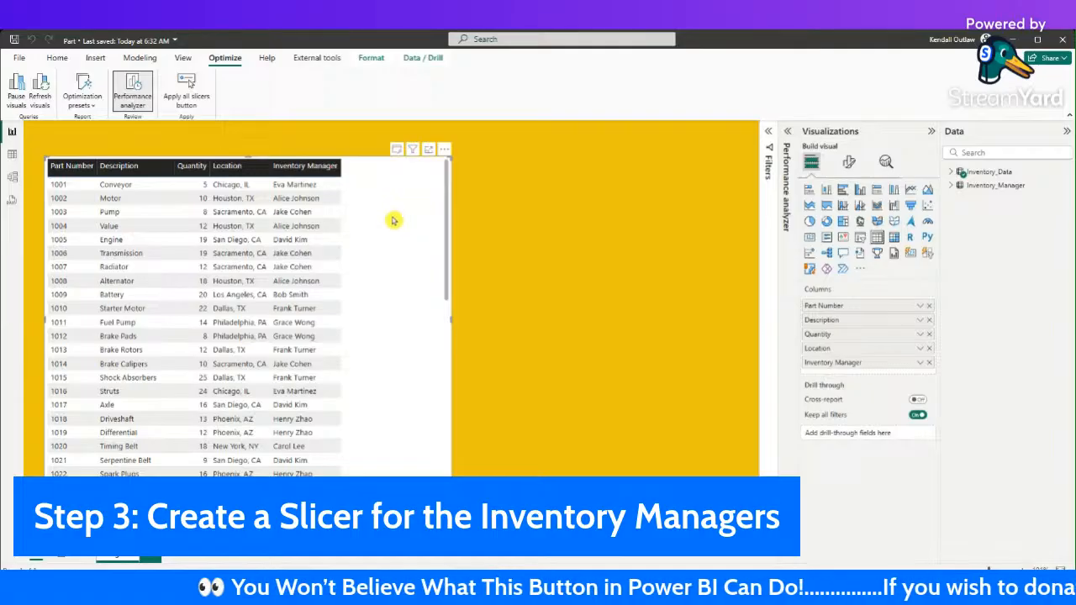
pyautogui.click(951, 172)
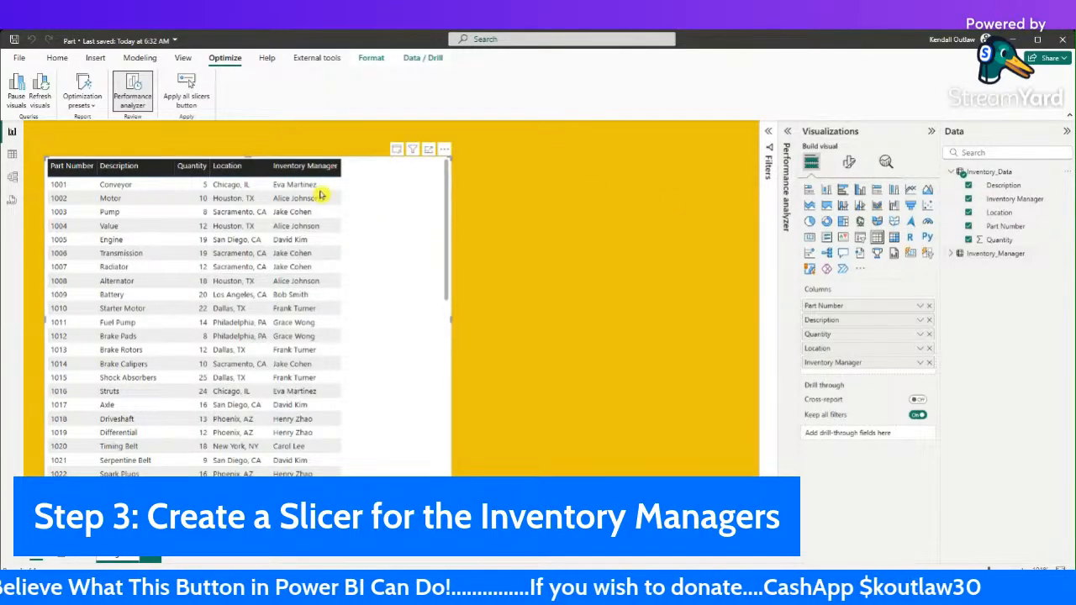
pyautogui.click(691, 256)
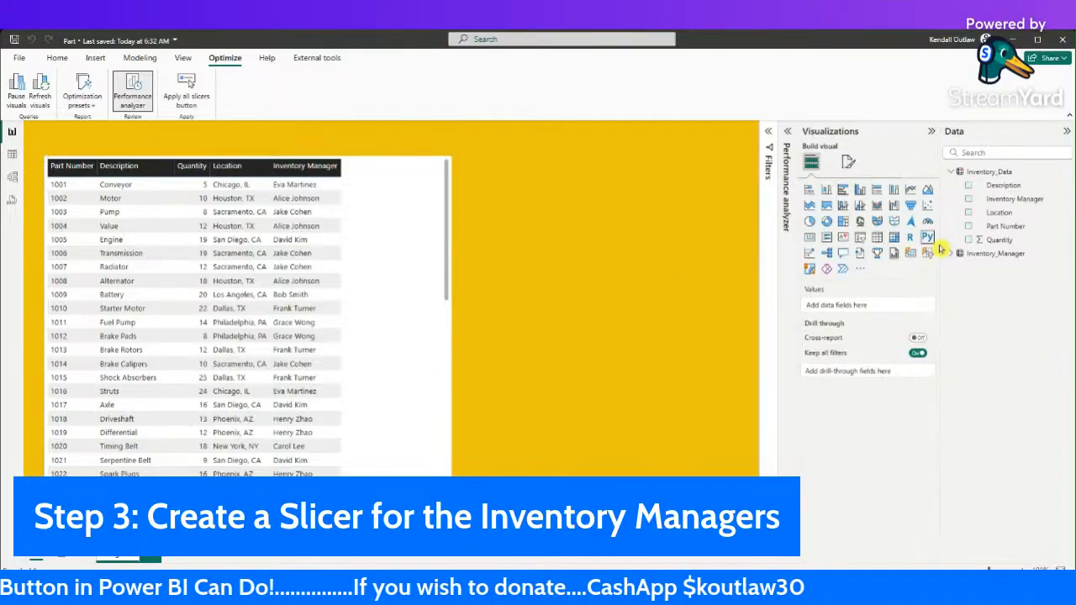
pyautogui.click(956, 254)
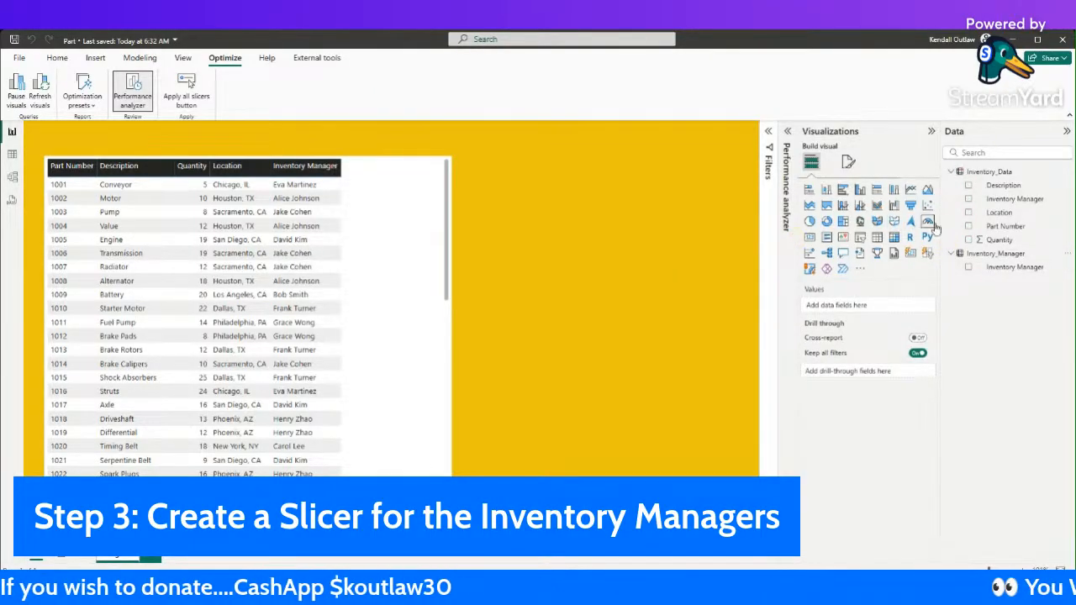
pyautogui.moveTo(939, 229); pyautogui.dragTo(901, 231)
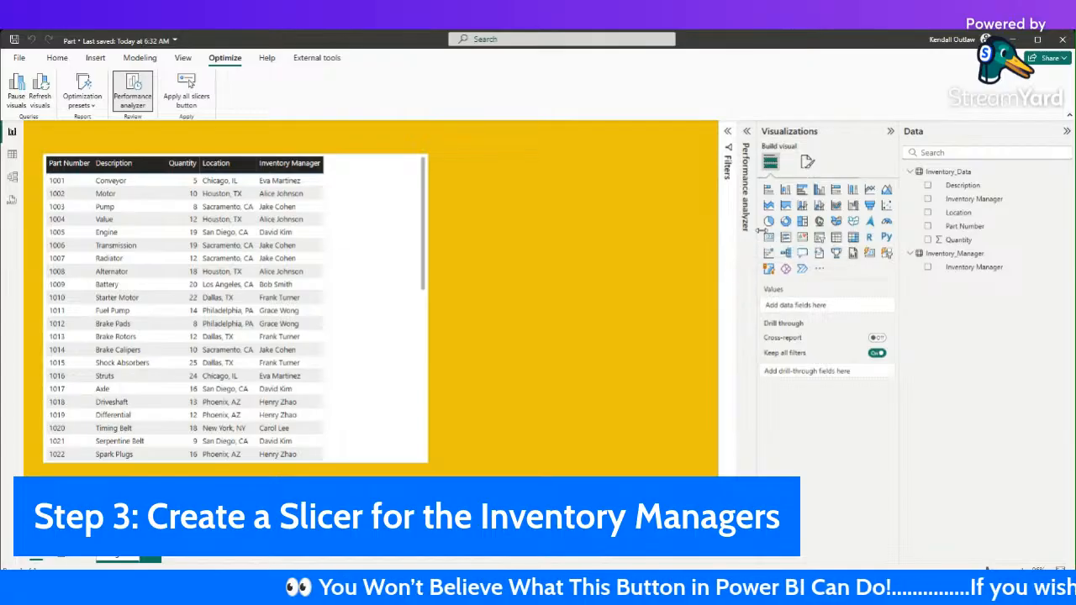
pyautogui.click(820, 238)
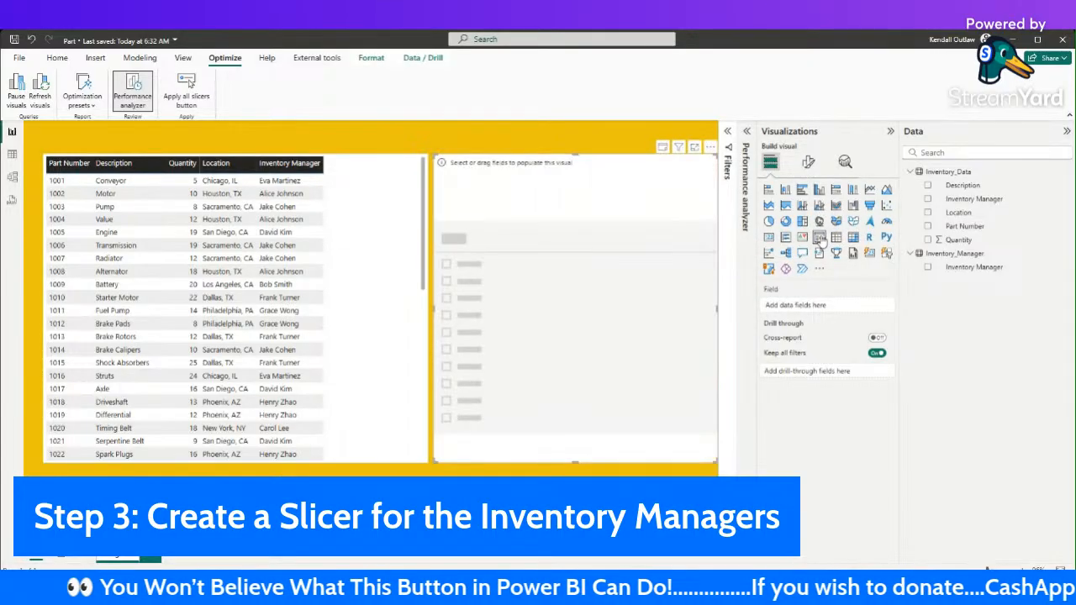
pyautogui.click(928, 267)
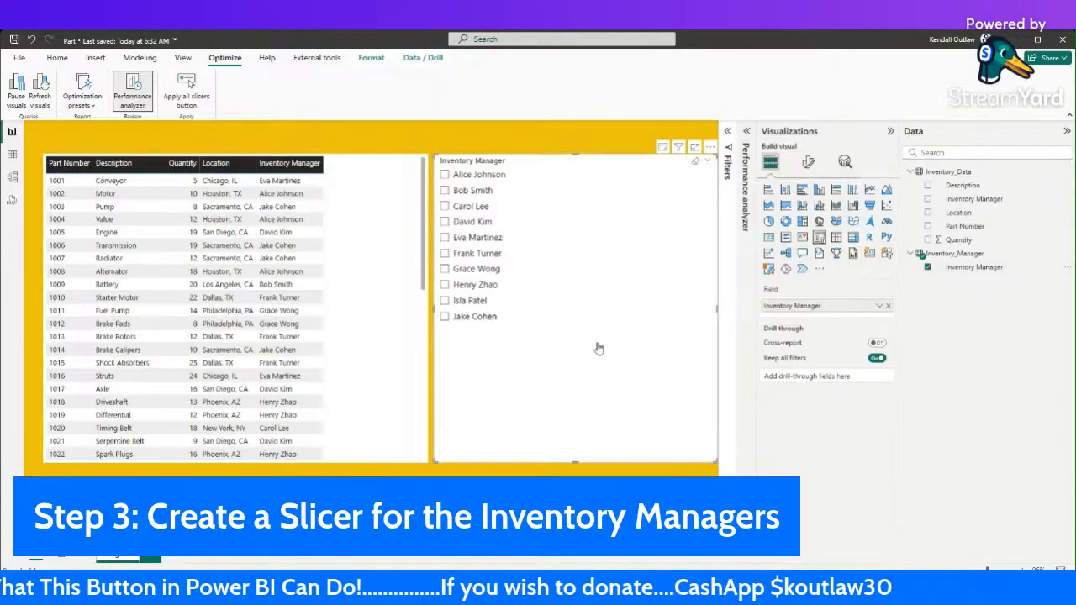
# Step: Shorten the Inventory Manager slicer and set its style to Dropdown
pyautogui.moveTo(588, 466); pyautogui.dragTo(577, 341)
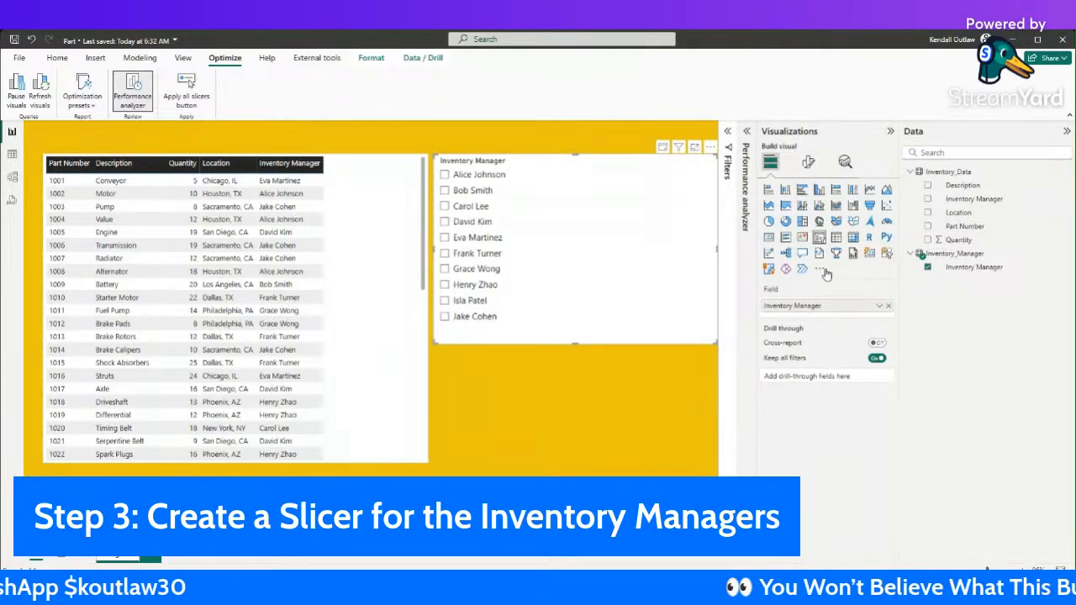
pyautogui.click(809, 163)
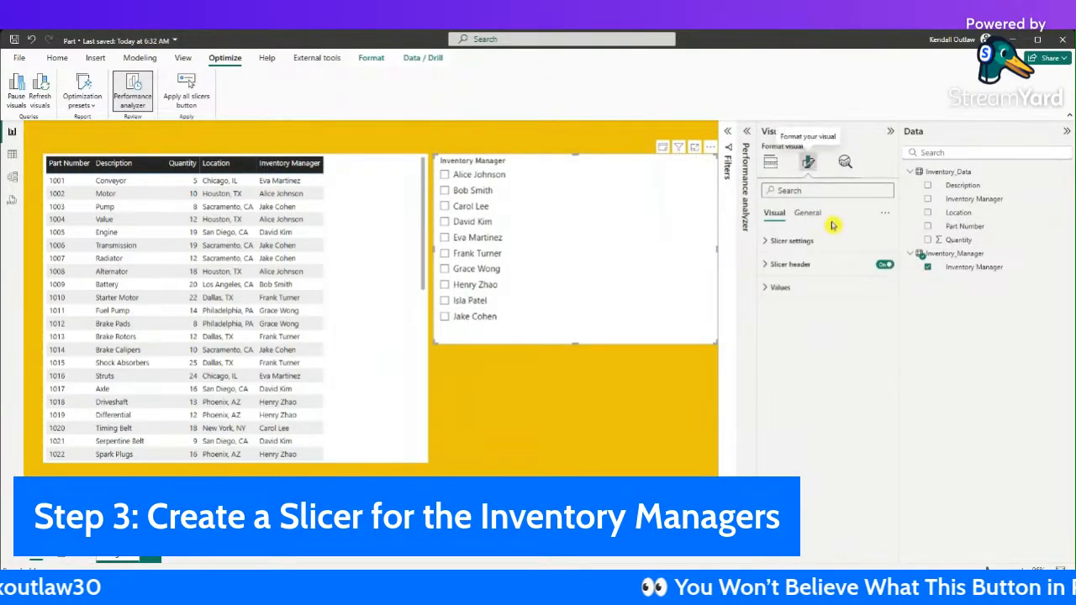
pyautogui.click(764, 242)
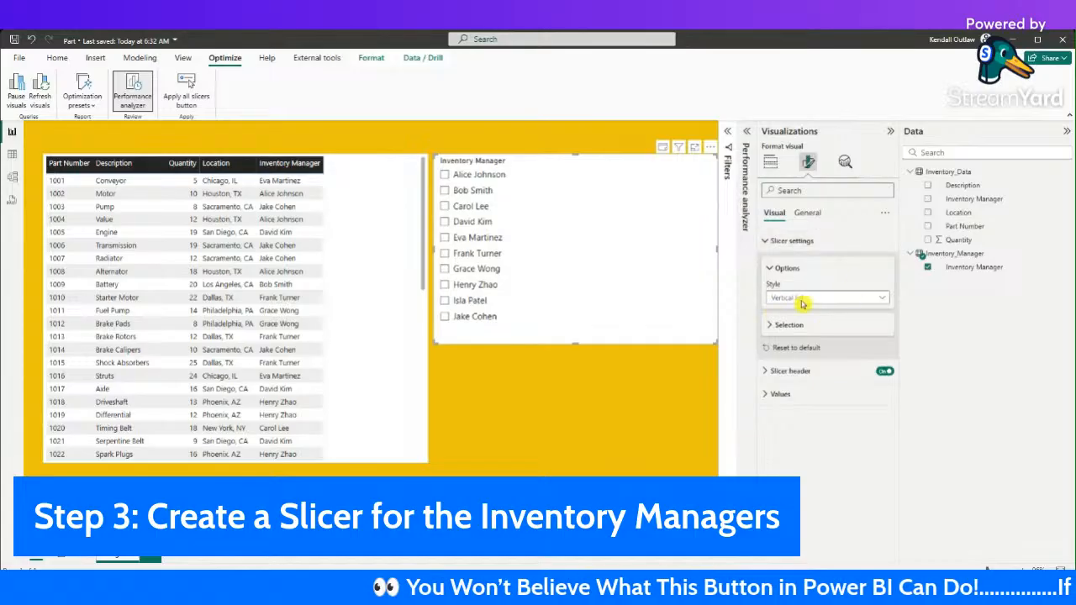
pyautogui.click(881, 298)
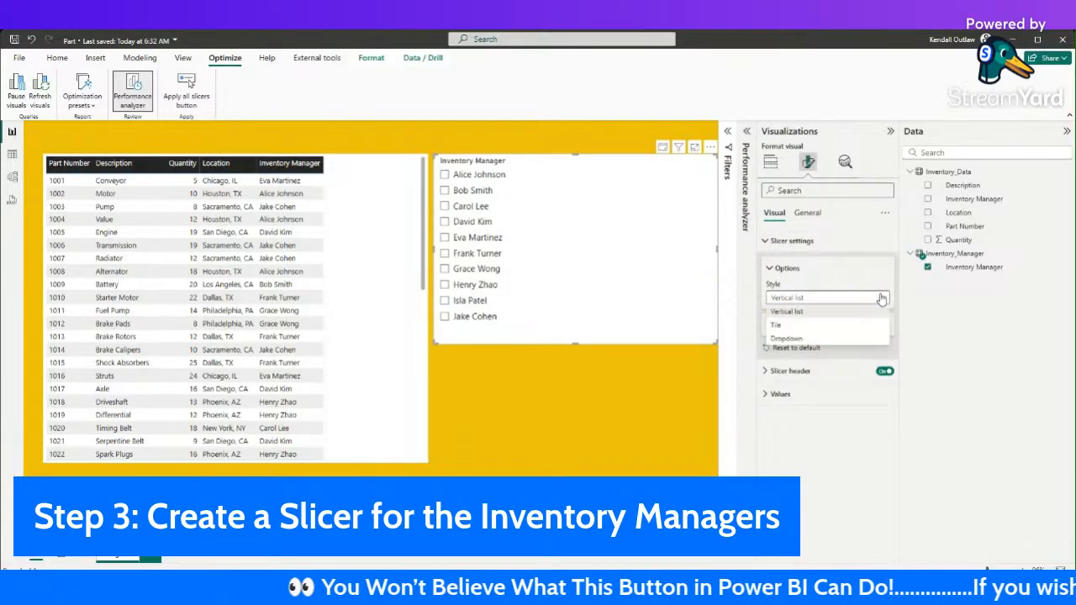
pyautogui.click(787, 338)
# Step: Shrink the Inventory Manager slicer to a compact box and place it in the empty area beside the table
pyautogui.moveTo(720, 346); pyautogui.dragTo(703, 209)
pyautogui.moveTo(626, 166); pyautogui.dragTo(637, 263)
pyautogui.moveTo(715, 281); pyautogui.dragTo(615, 281)
# Step: Expand the slicer's dropdown and look through its full list of inventory managers
pyautogui.click(612, 281)
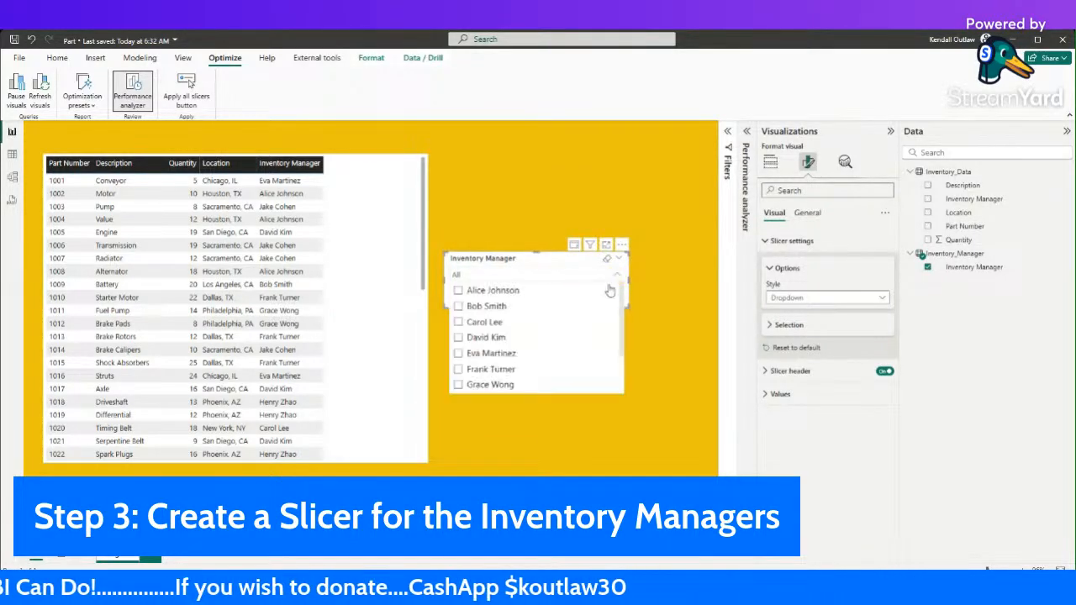
pyautogui.scroll(-2, 506, 377)
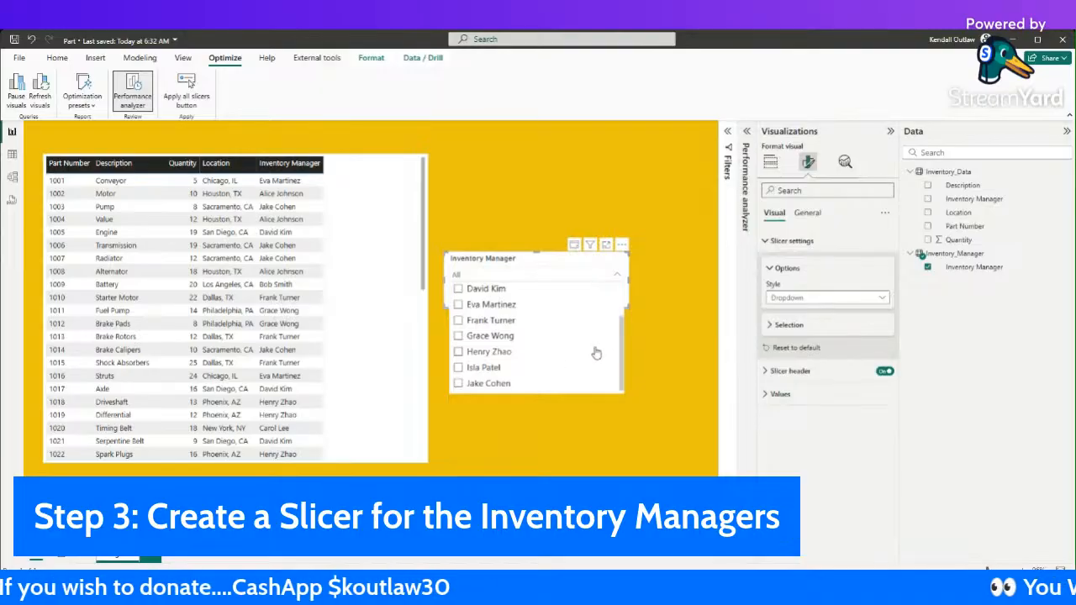
pyautogui.moveTo(619, 338); pyautogui.dragTo(613, 278)
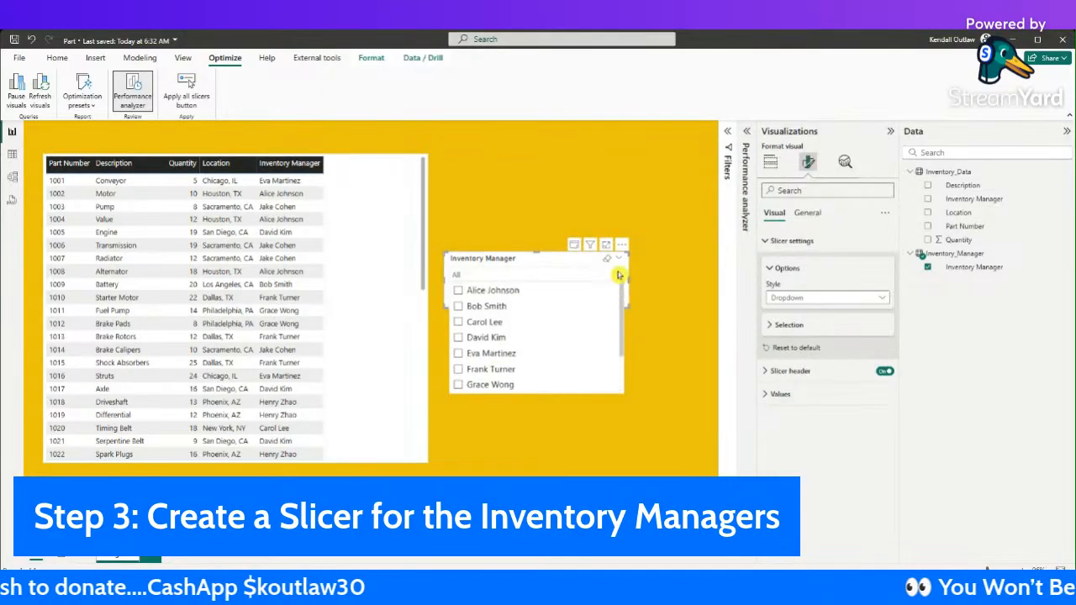
# Step: Add a table named DAX Measures (2) to hold the report's measures and select it
pyautogui.click(640, 325)
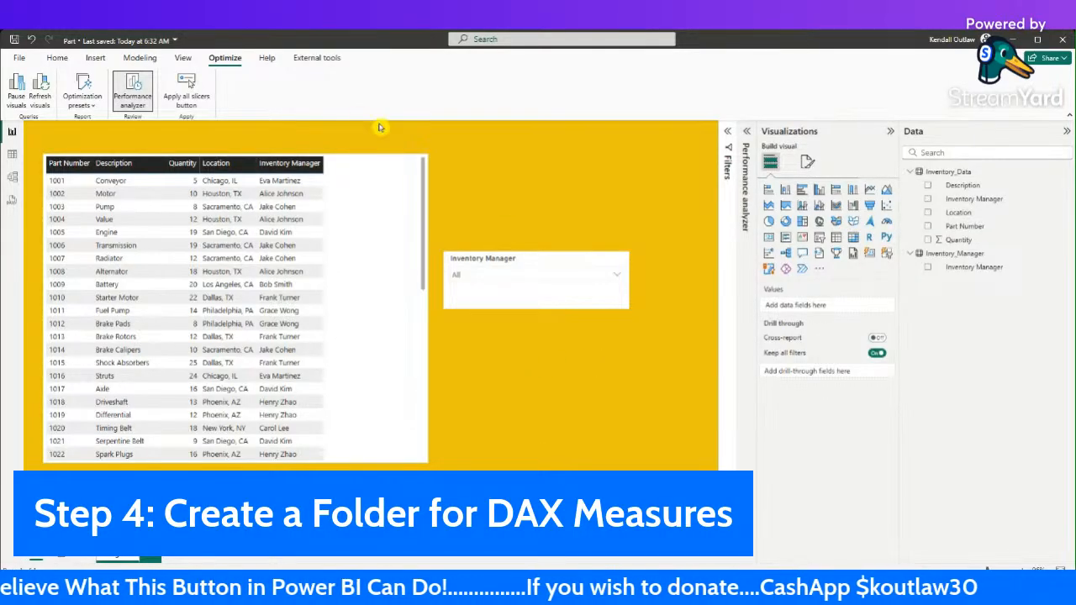
pyautogui.click(57, 60)
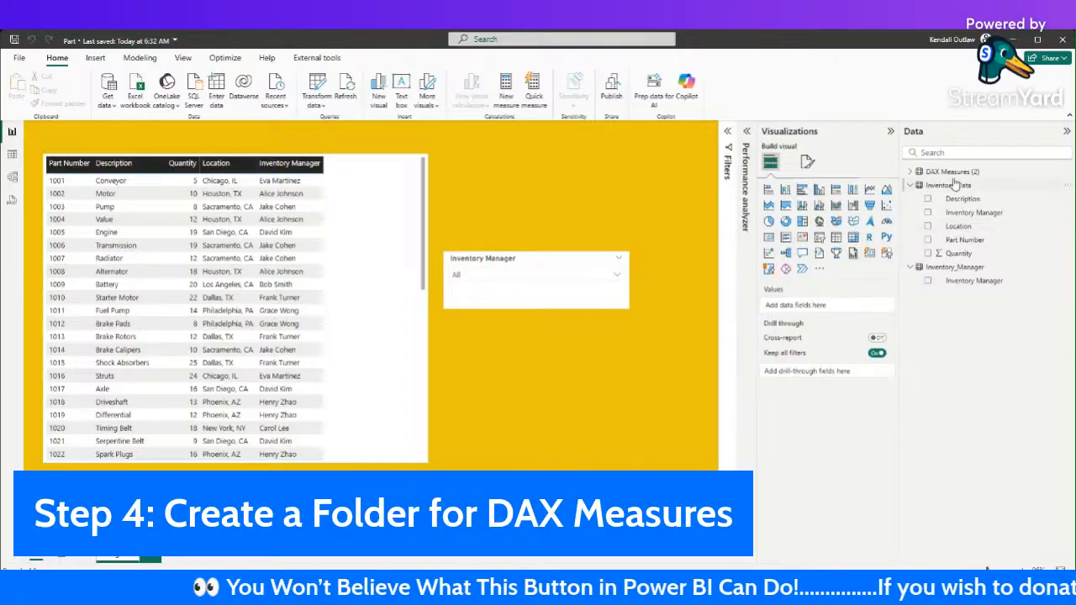
pyautogui.click(953, 172)
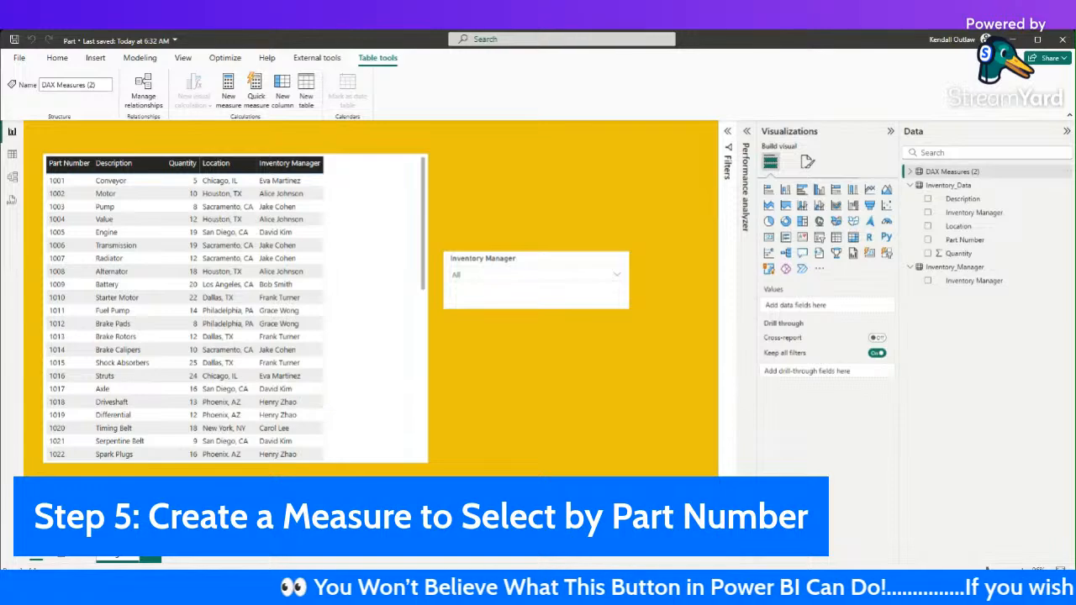
pyautogui.click(83, 240)
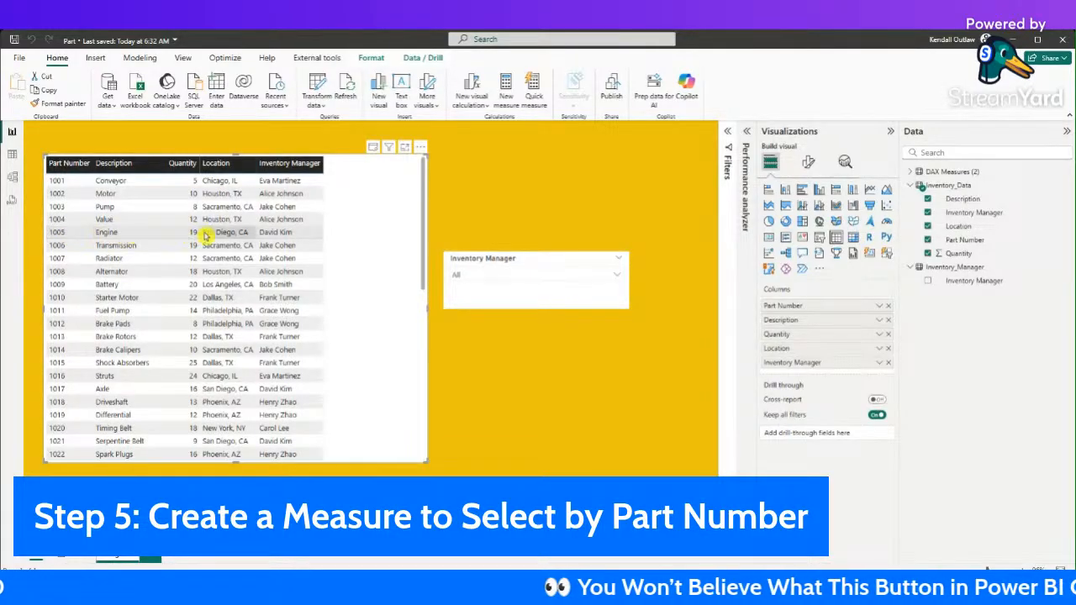
pyautogui.click(571, 388)
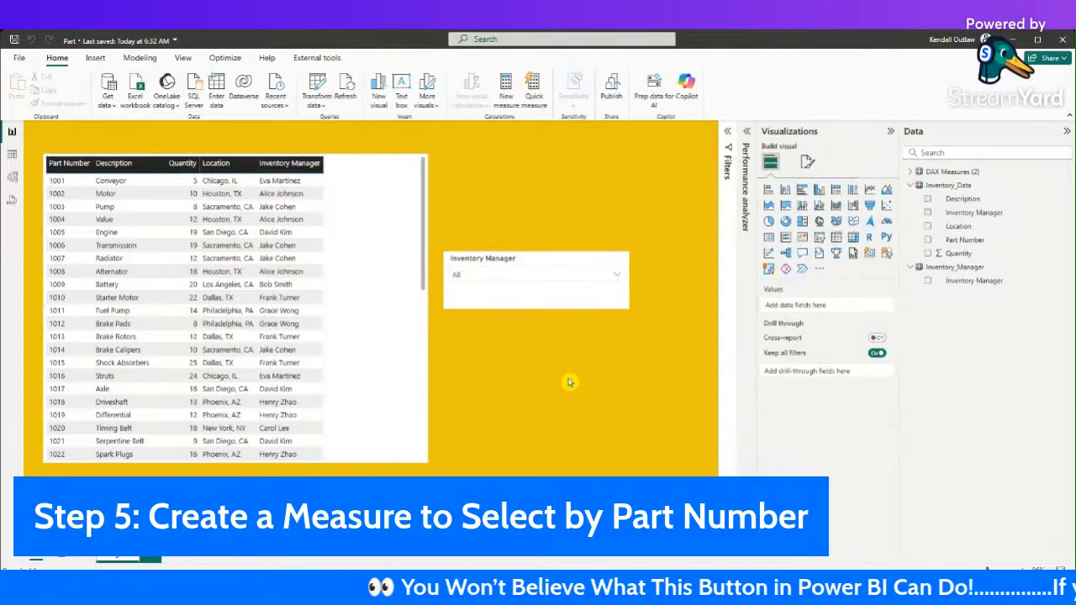
pyautogui.click(940, 172)
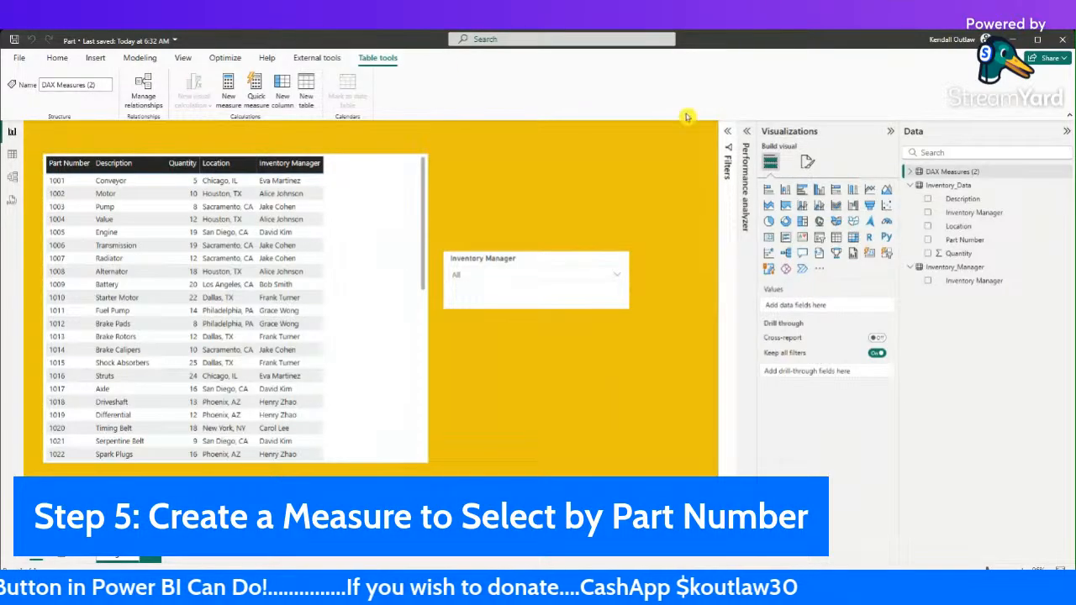
pyautogui.click(911, 173)
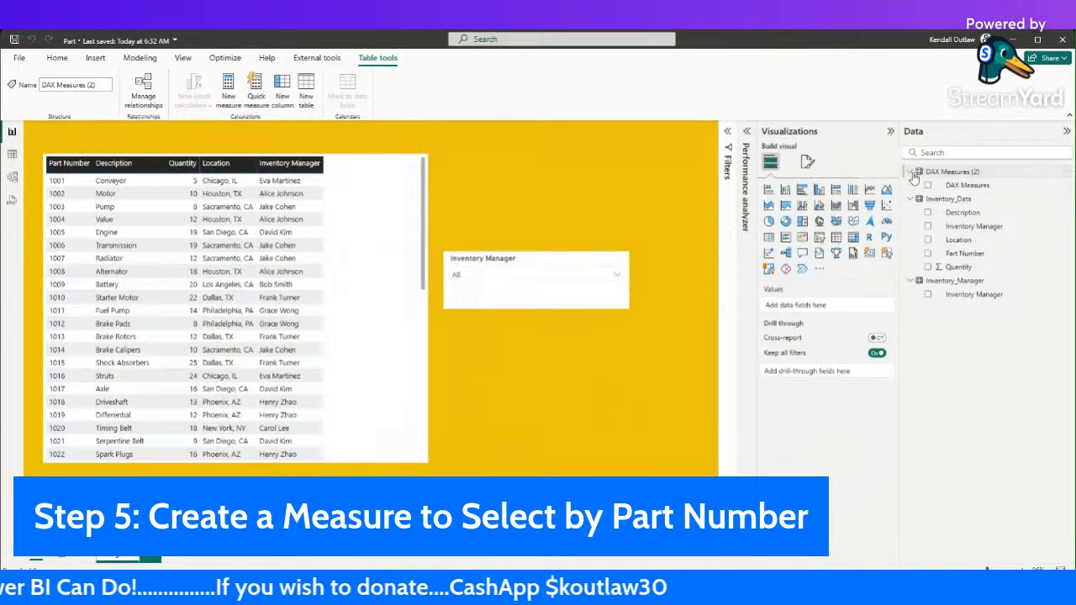
pyautogui.click(964, 184)
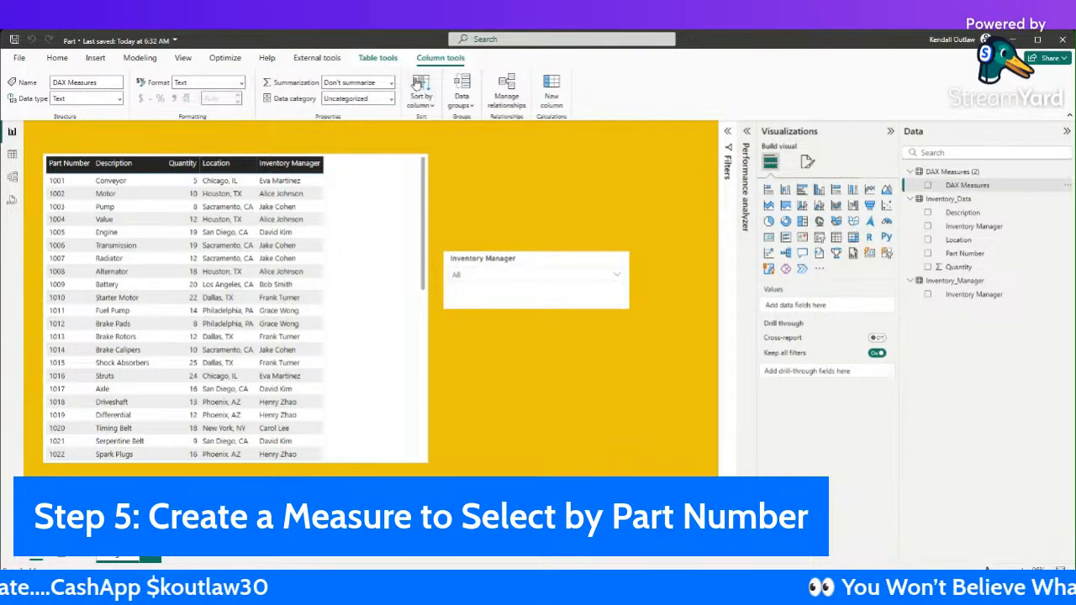
pyautogui.click(57, 58)
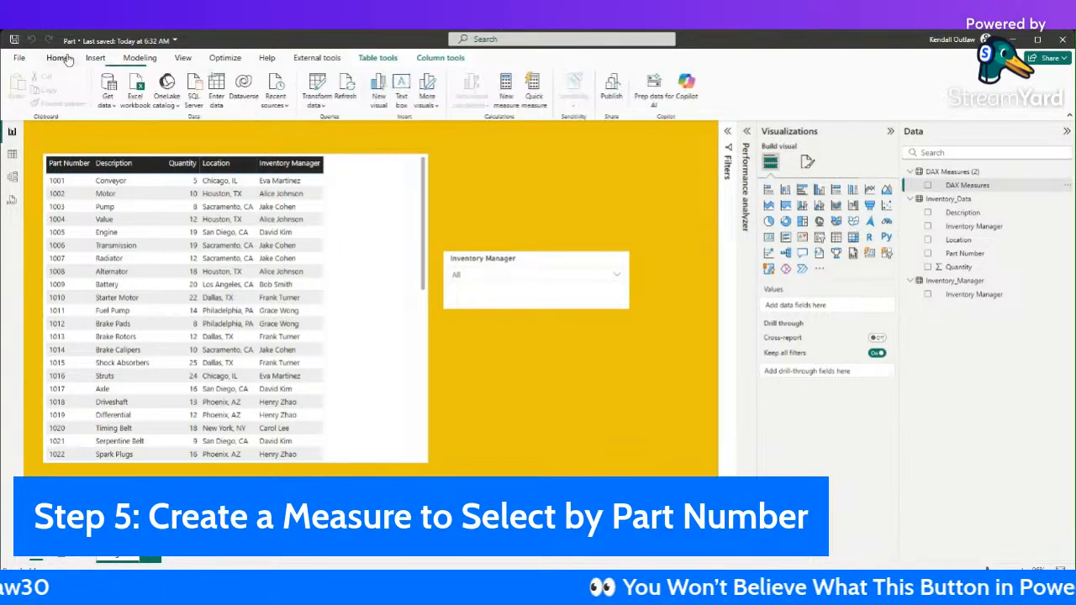
pyautogui.click(508, 93)
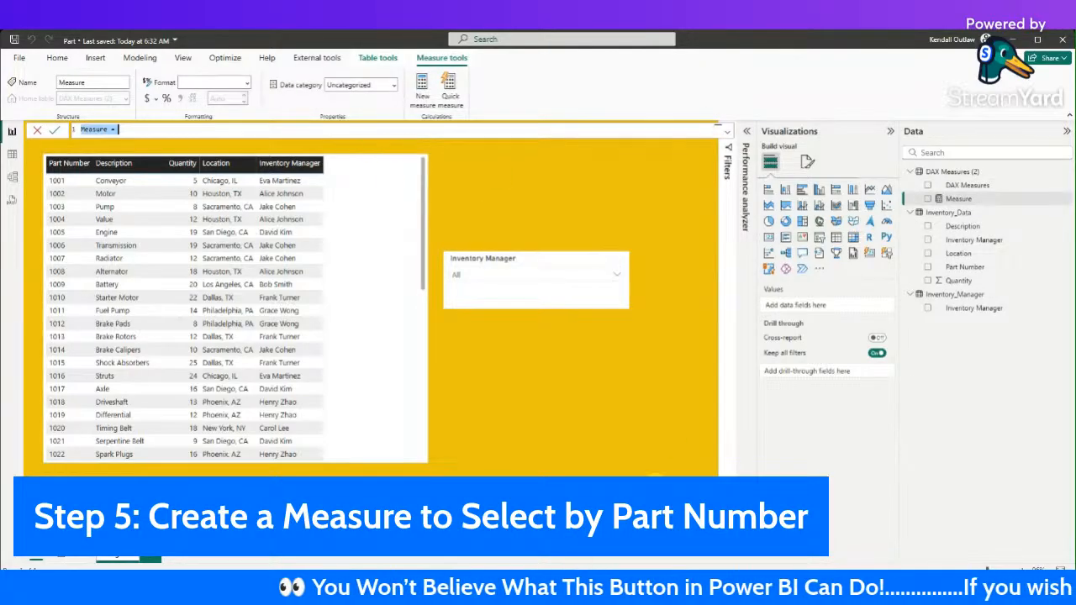
pyautogui.press('Escape')
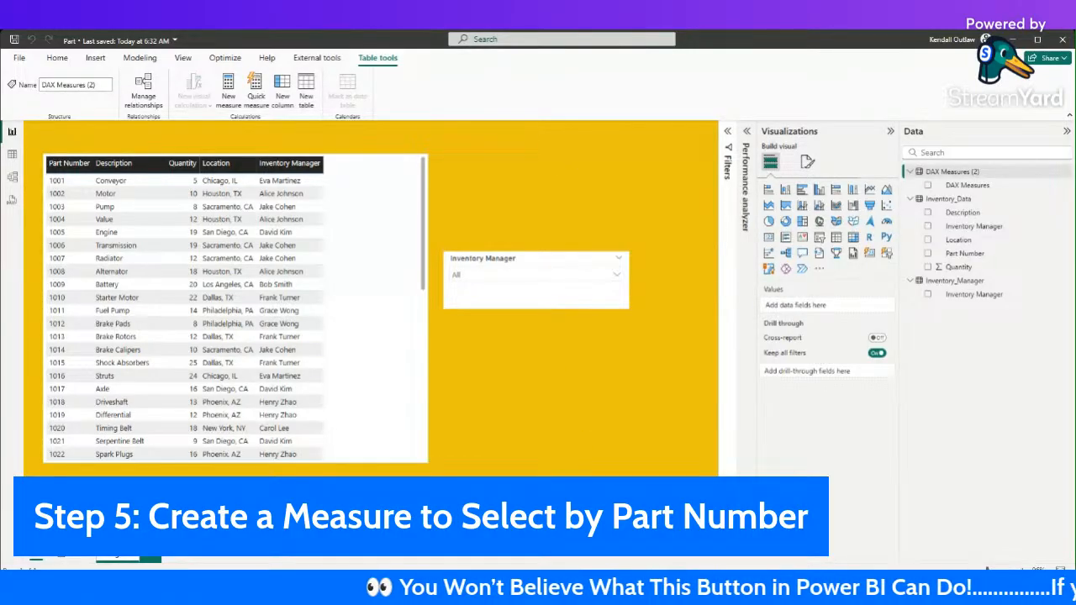
# Step: Create the measure Selected Part Number = SELECTEDVALUE(Inventory_Data[Part Number]) in the DAX Measures (2) table
pyautogui.click(962, 185)
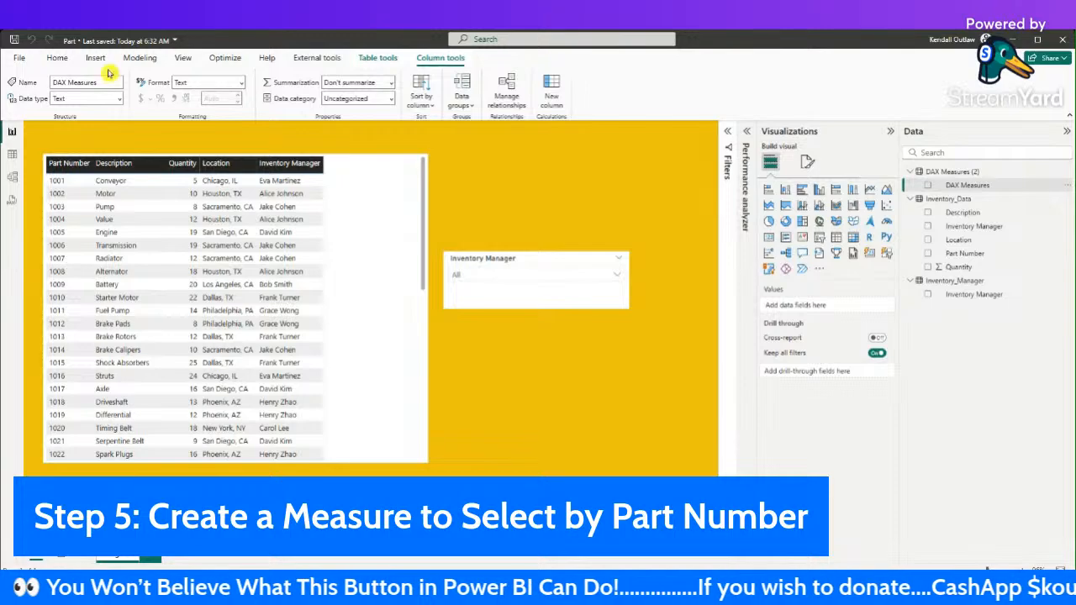
pyautogui.click(57, 58)
pyautogui.click(507, 103)
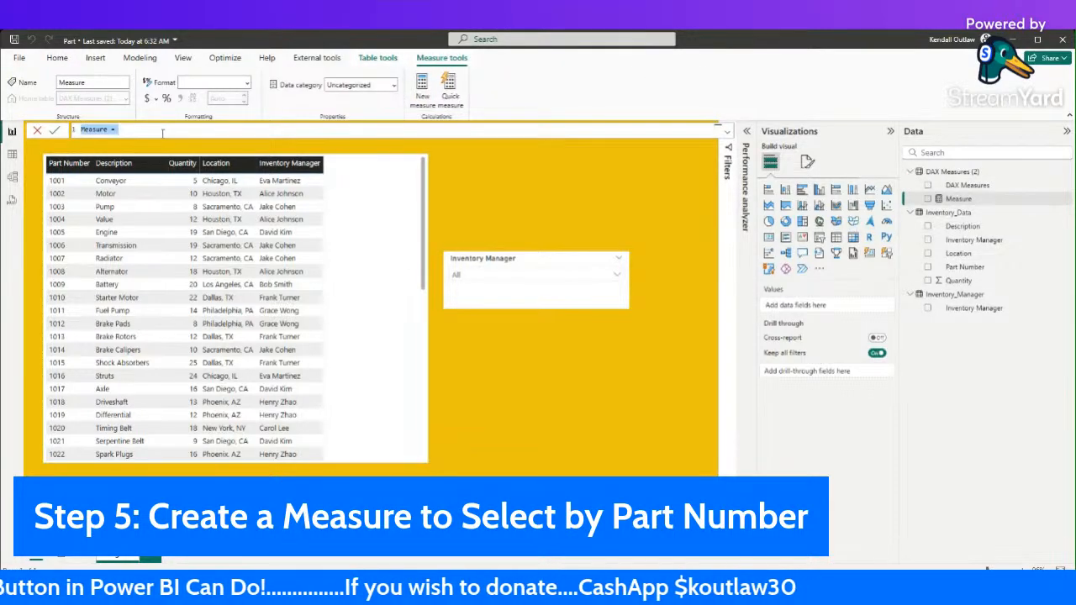
pyautogui.write('Selected Part Number = SELECTEDVALUE(Inventory_Data[Part Number])')
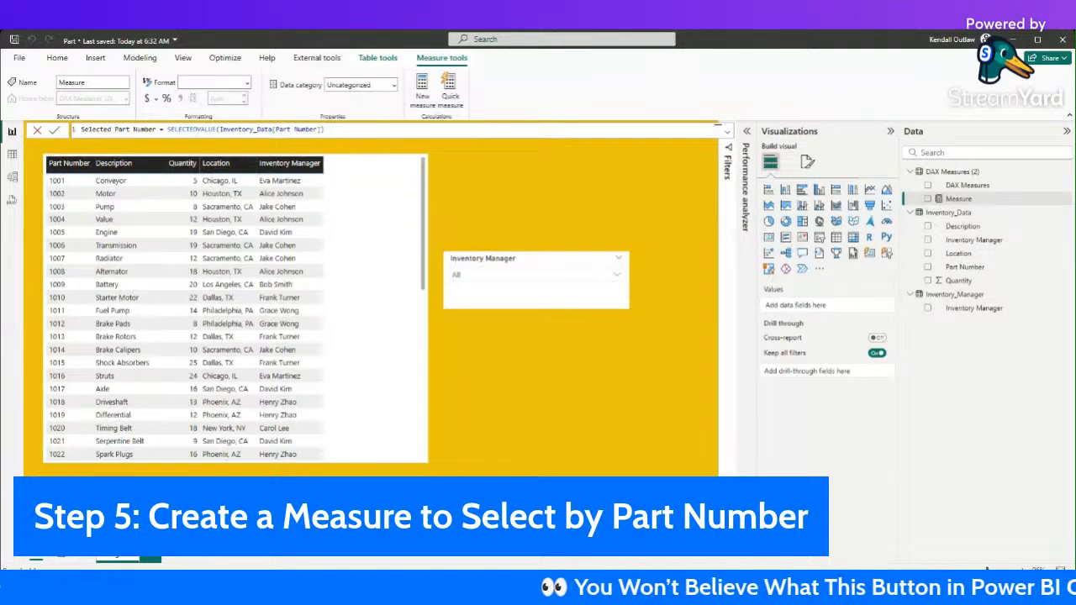
pyautogui.click(53, 130)
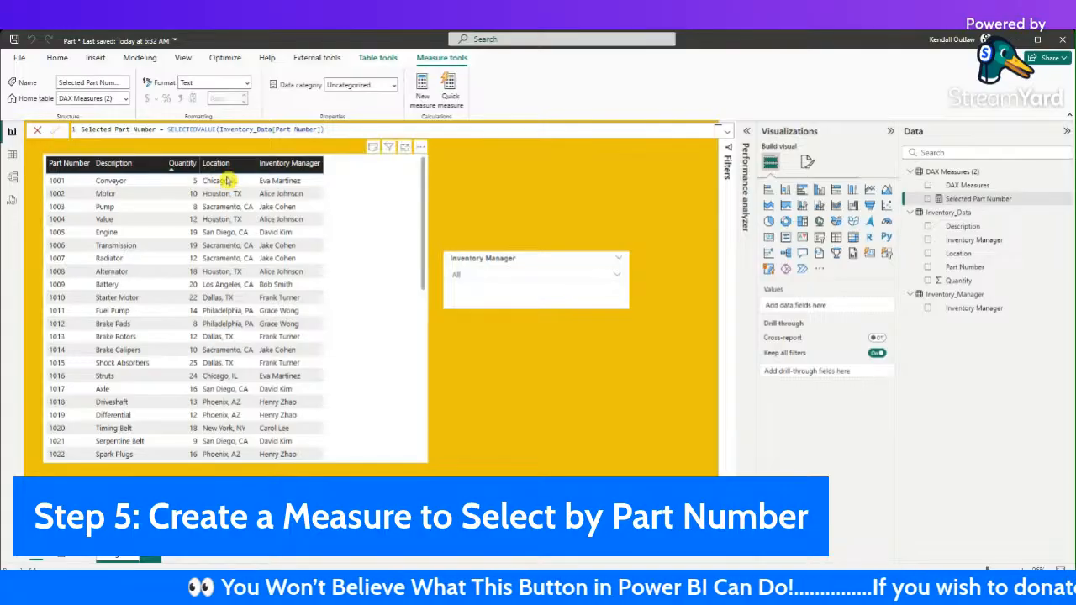
# Step: Delete the placeholder DAX Measures column from the DAX Measures (2) table
pyautogui.click(548, 389)
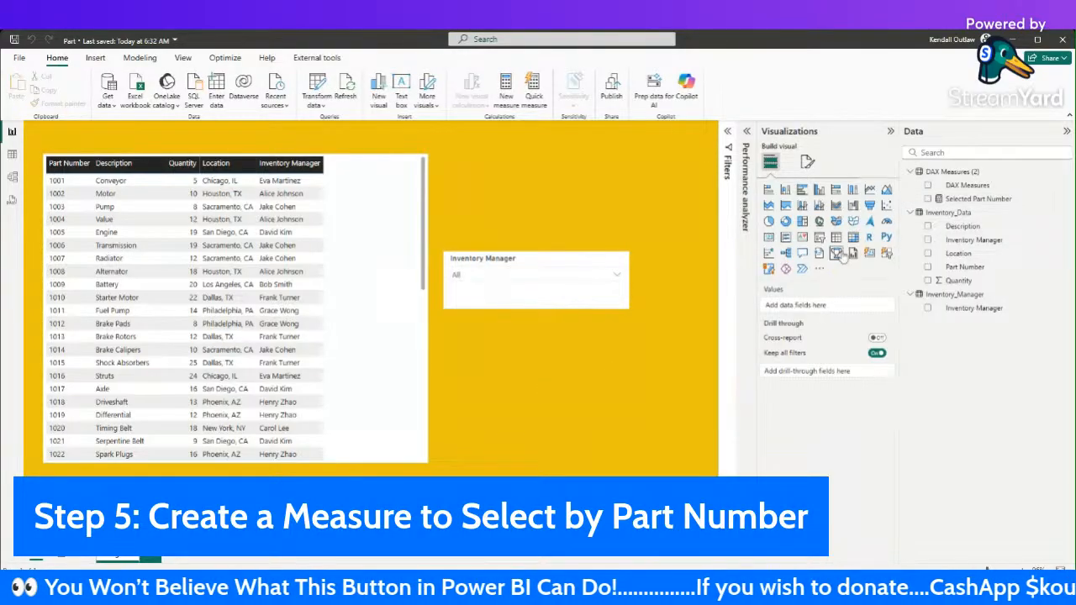
pyautogui.rightClick(958, 186)
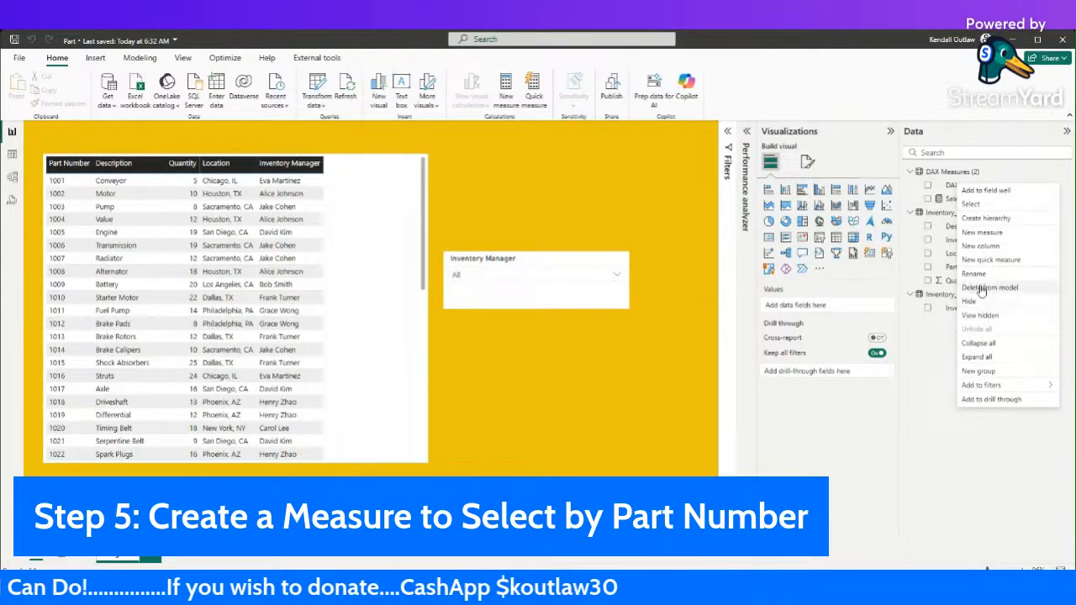
pyautogui.press('Escape')
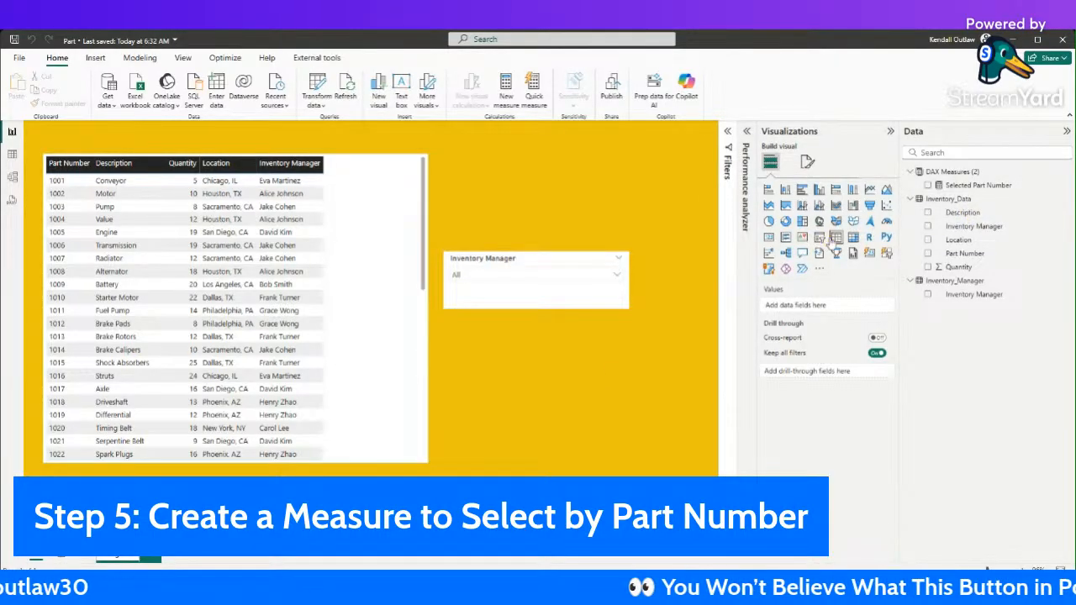
# Step: Add a card showing the Selected Part Number measure, reduce its callout font size and place it below the Inventory Manager slicer
pyautogui.click(770, 238)
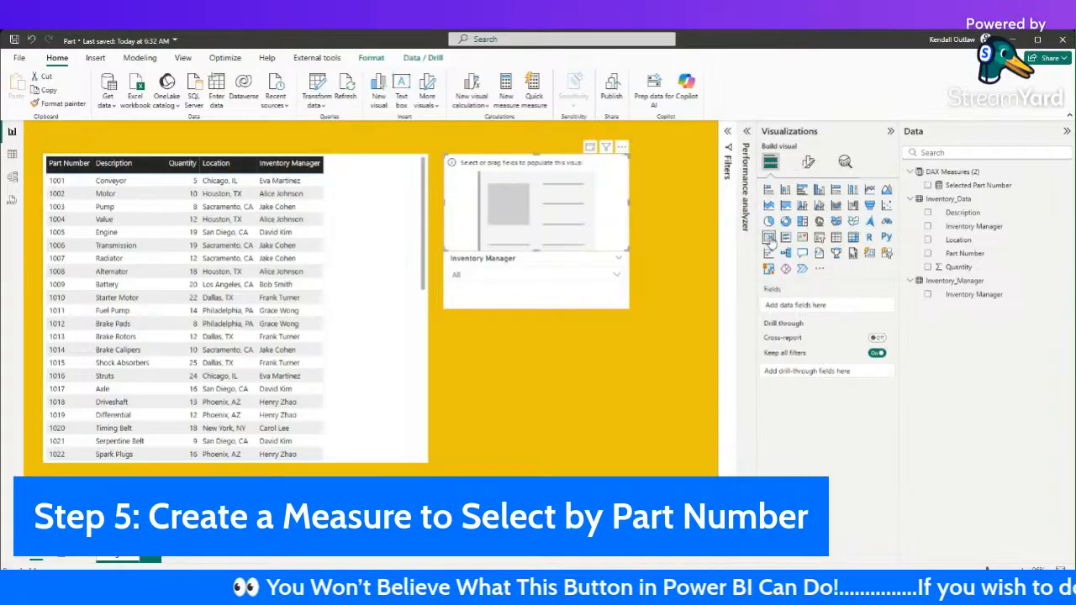
pyautogui.click(928, 185)
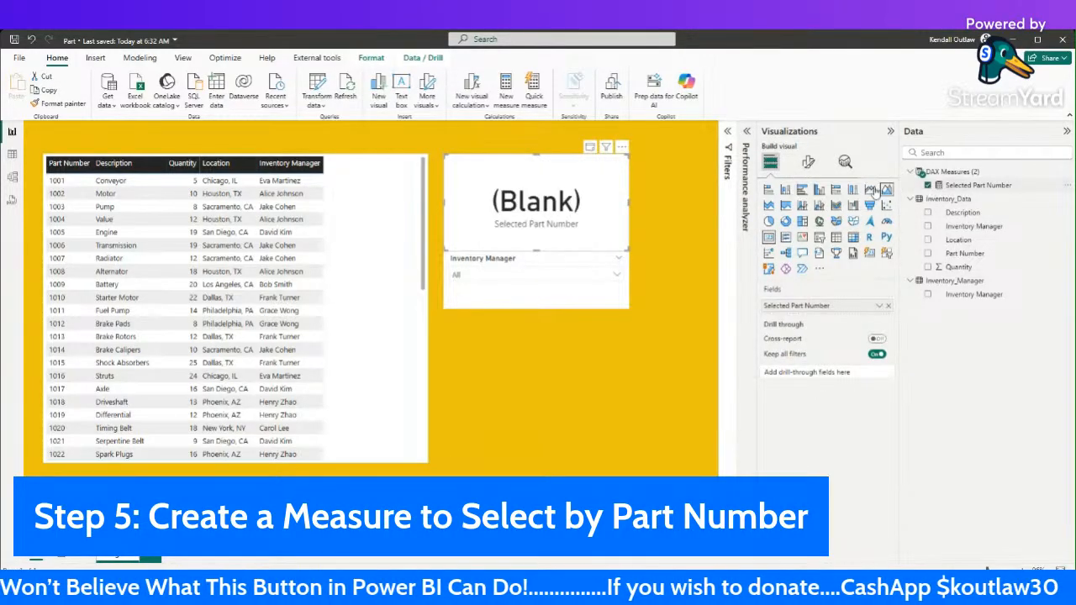
pyautogui.click(808, 162)
pyautogui.click(820, 243)
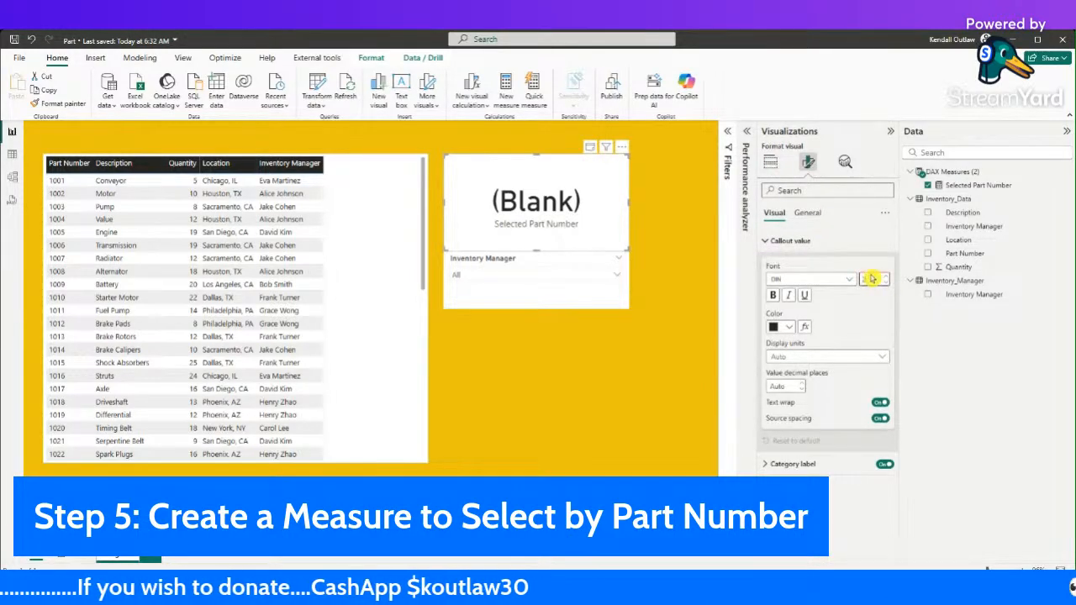
pyautogui.click(573, 362)
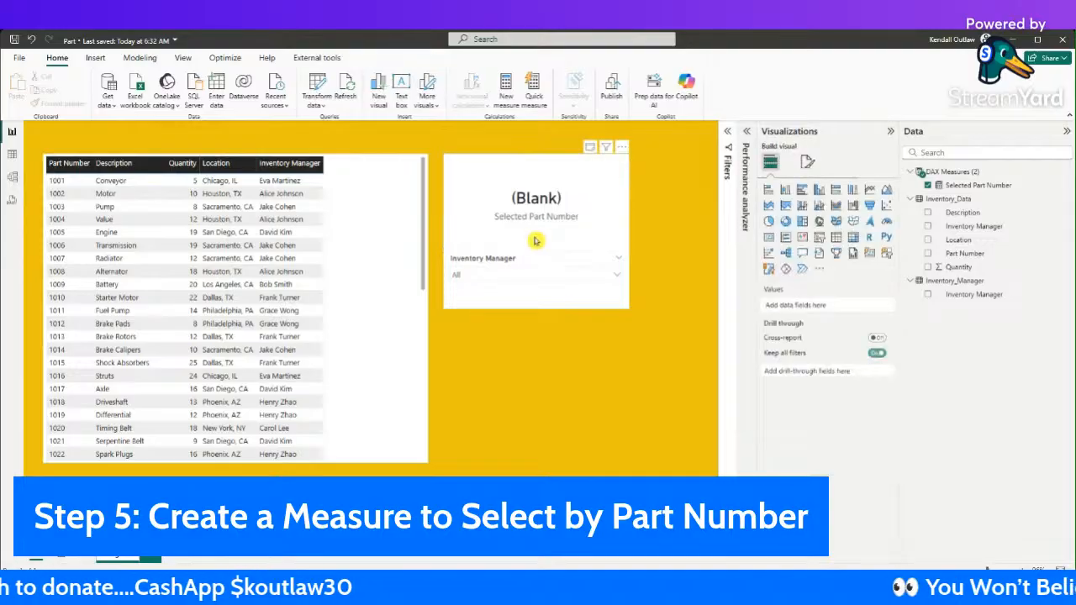
pyautogui.moveTo(523, 205); pyautogui.dragTo(527, 380)
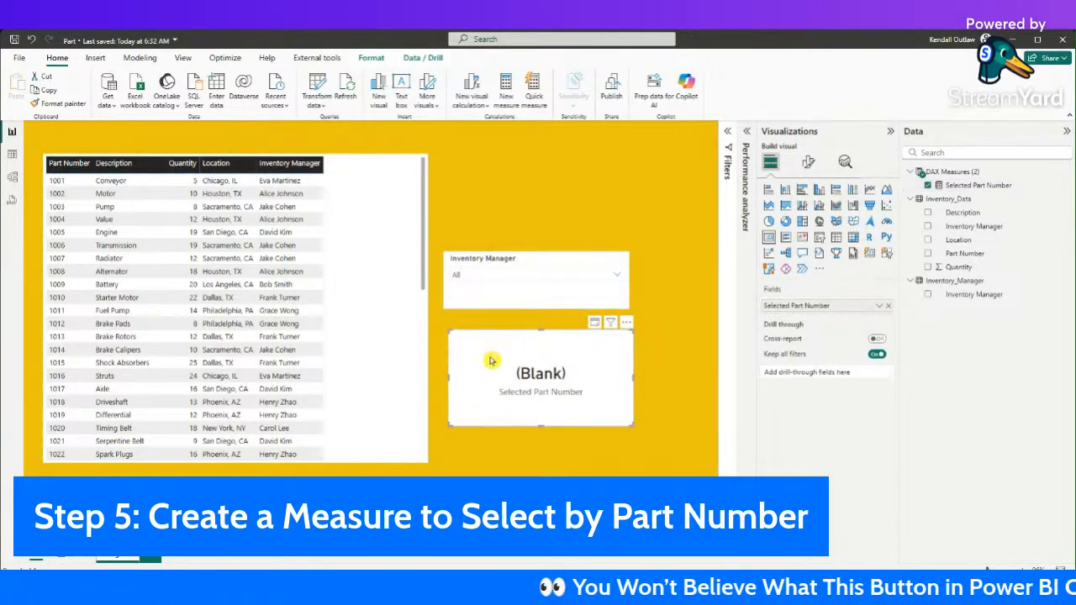
# Step: Select several part rows in the table, ending with 1014, and check the part number shown on the card each time
pyautogui.click(86, 287)
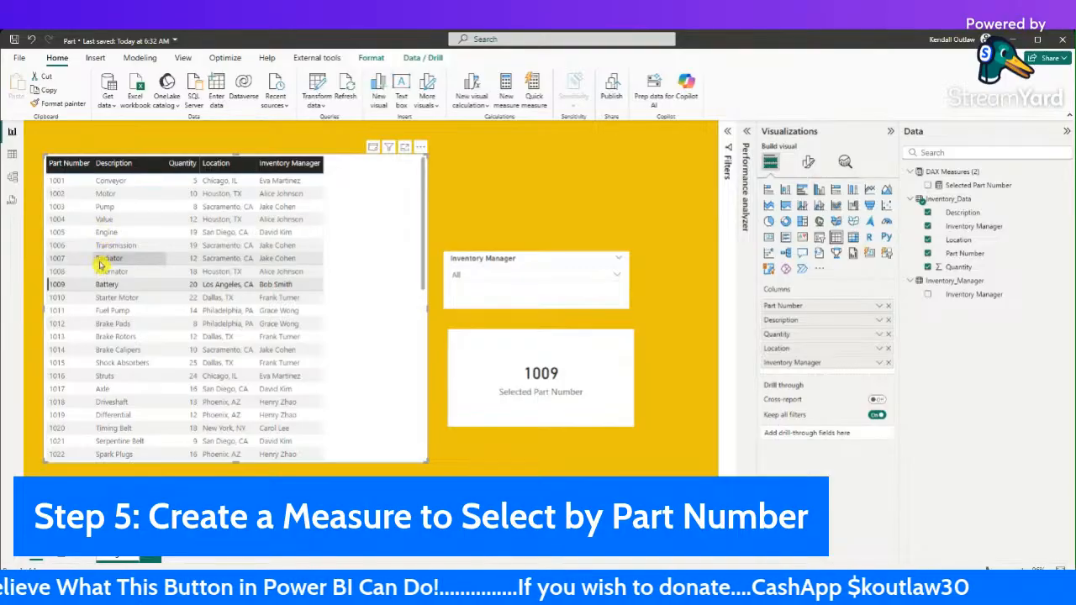
pyautogui.click(74, 207)
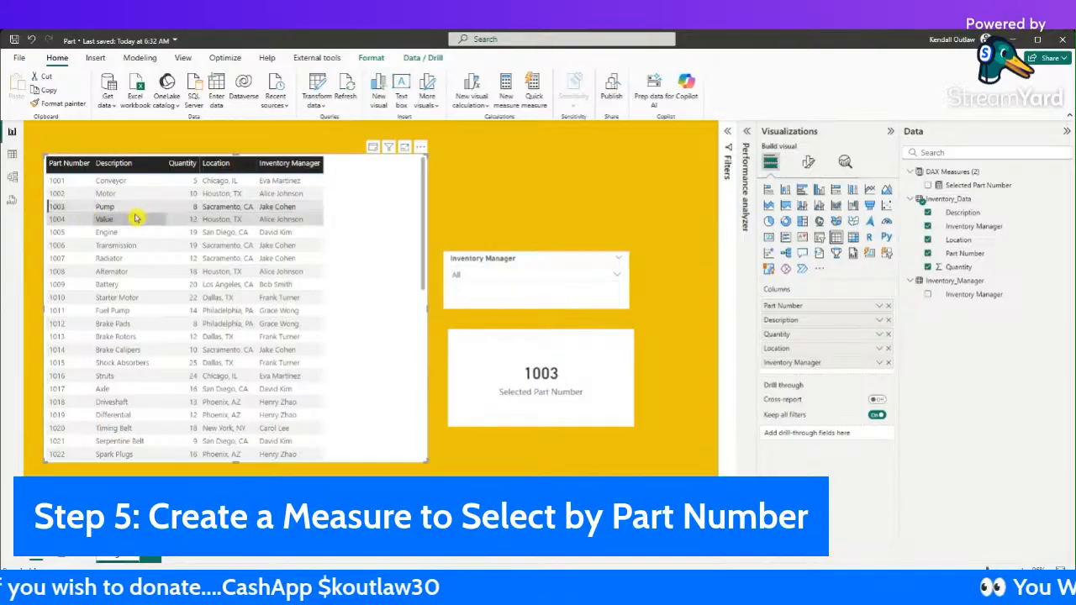
pyautogui.click(69, 404)
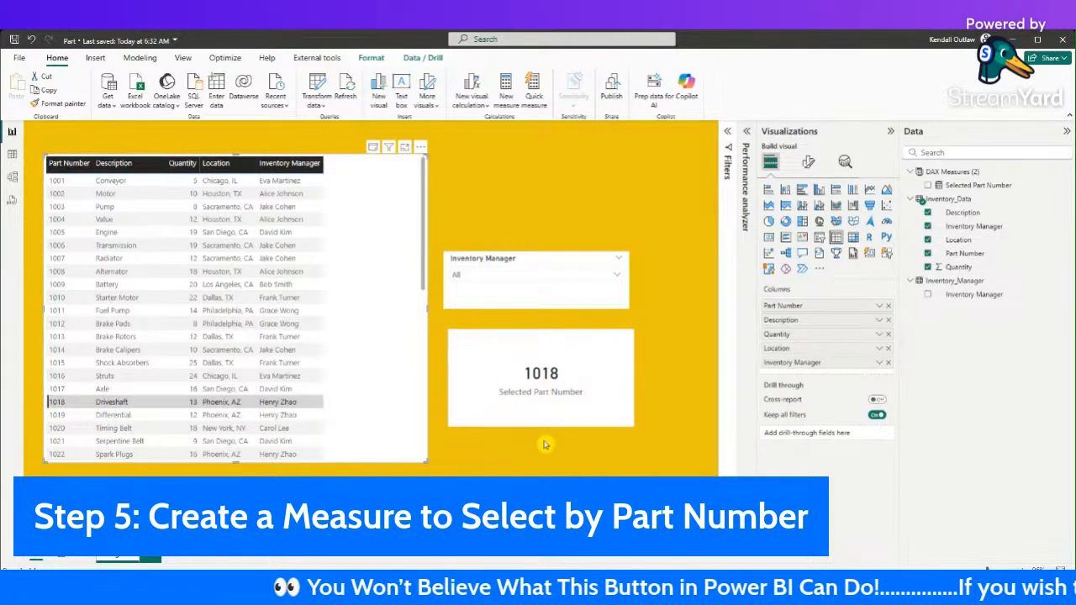
pyautogui.click(530, 380)
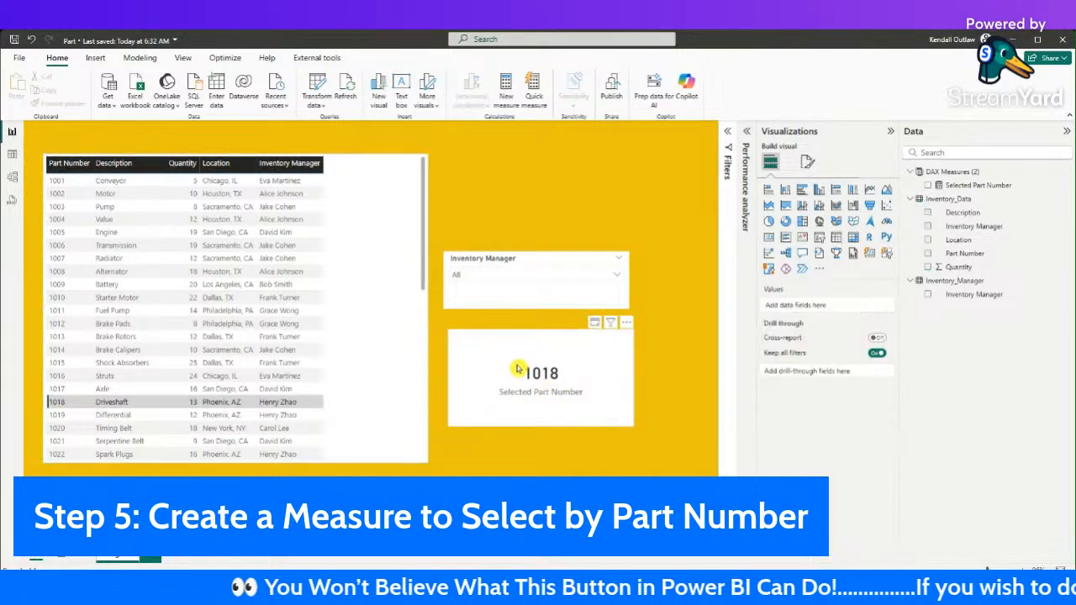
pyautogui.click(82, 323)
pyautogui.click(80, 285)
pyautogui.click(80, 232)
pyautogui.click(81, 350)
# Step: Delete the Selected Part Number test card from the report page
pyautogui.click(525, 457)
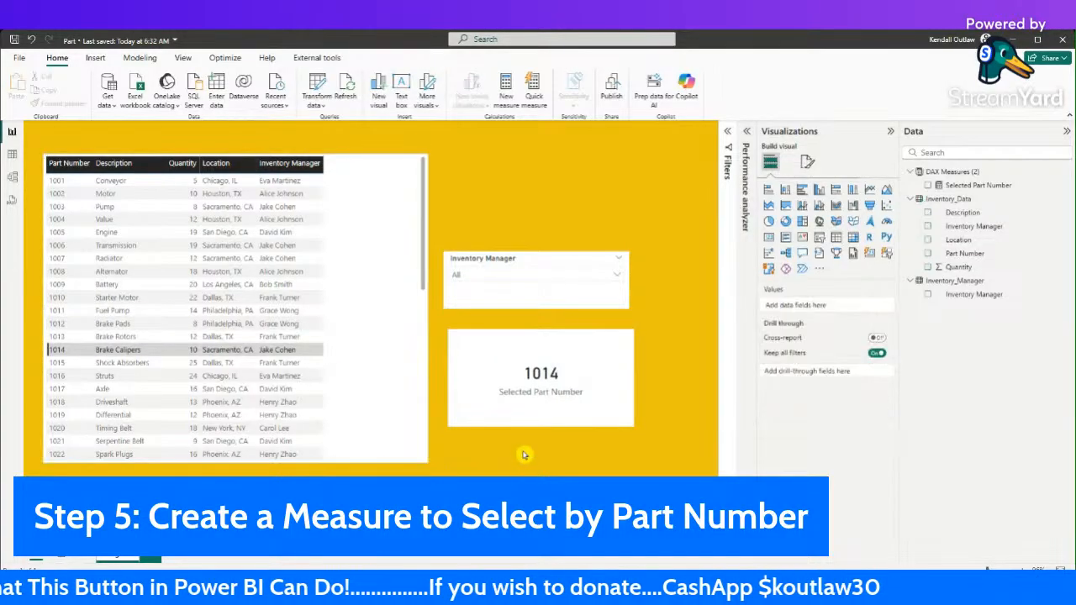
pyautogui.click(494, 378)
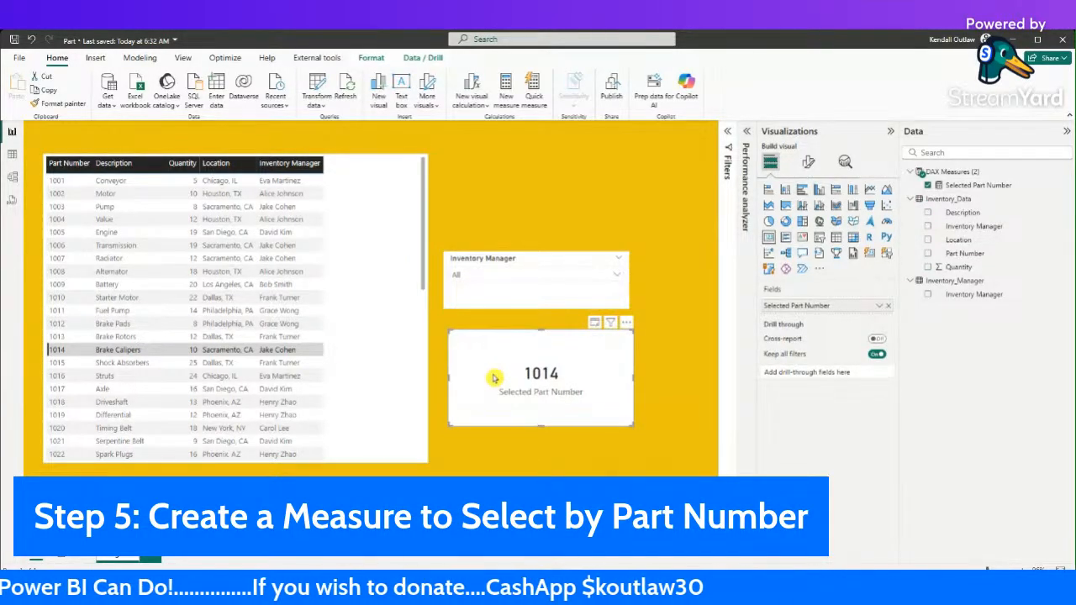
pyautogui.press('Delete')
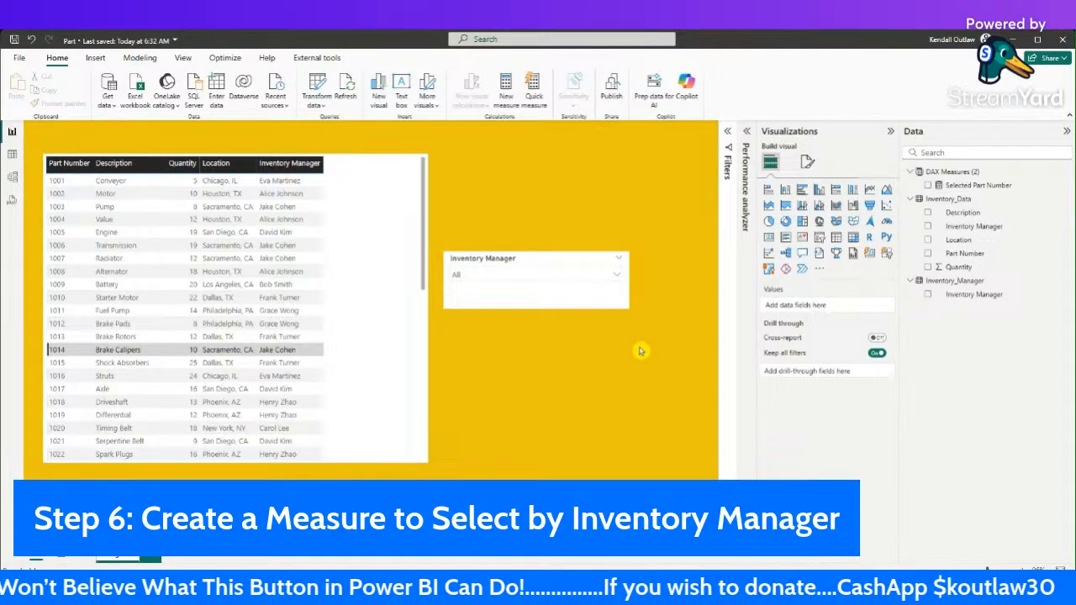
# Step: Create the measure Selected Inventory Manager = SELECTEDVALUE(Inventory_Manager[Inventory Manager]) in the DAX Measures (2) table
pyautogui.click(967, 185)
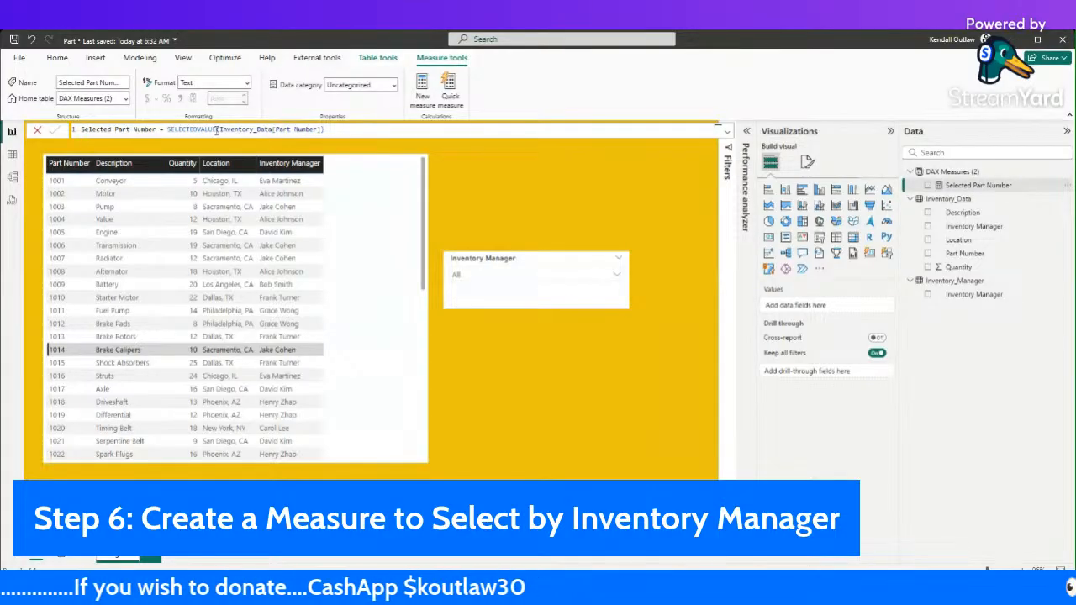
pyautogui.click(424, 99)
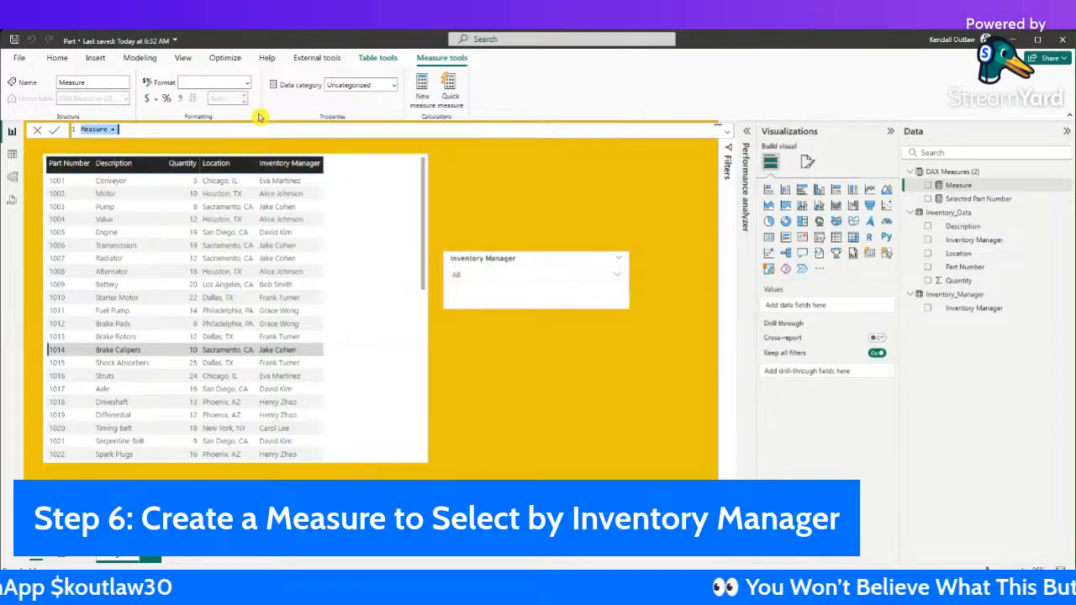
pyautogui.write('Selected Inventory Manager = SELECTEDVALUE(Inventory_Manager[Inventory Manager])')
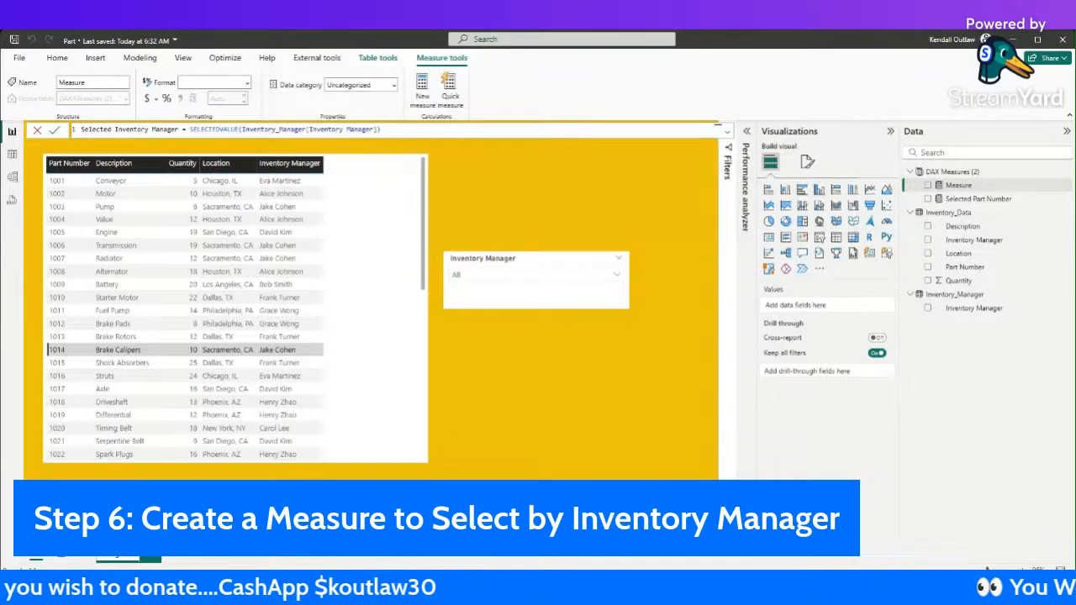
pyautogui.click(592, 362)
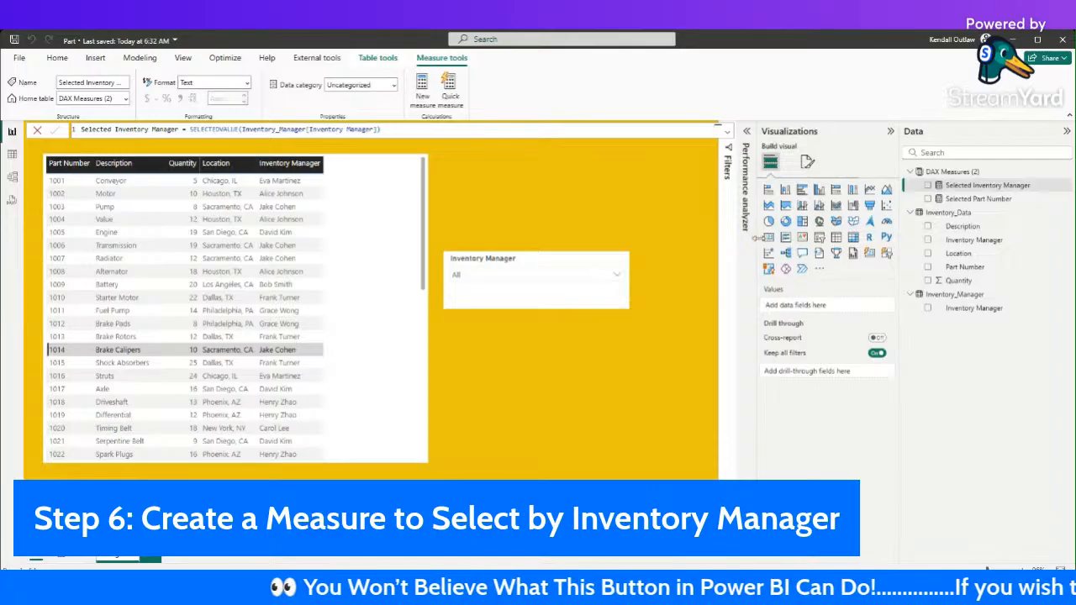
pyautogui.moveTo(759, 242); pyautogui.dragTo(732, 244)
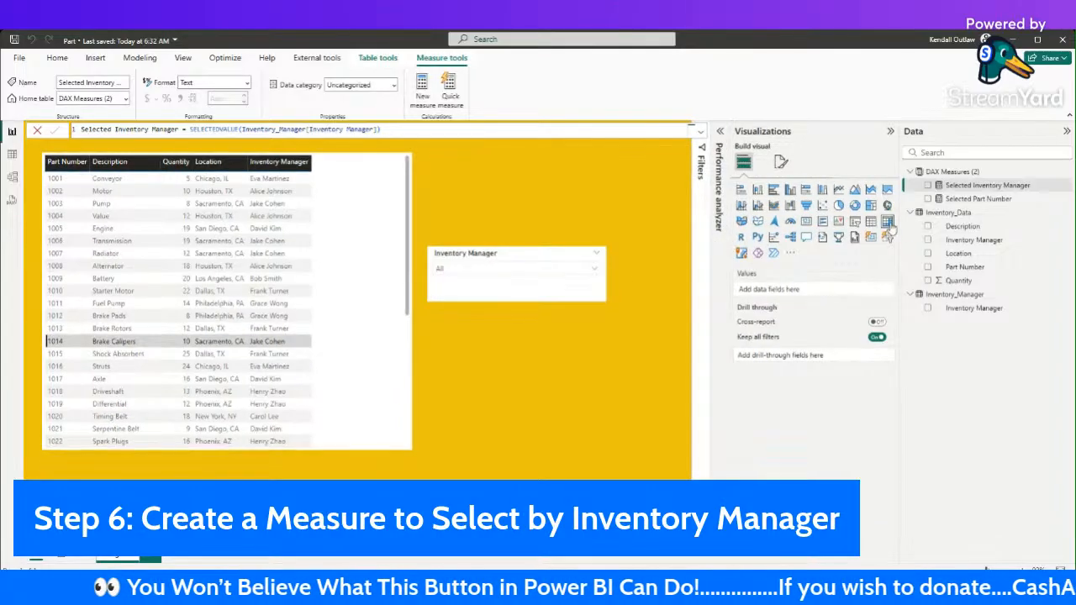
# Step: Add a card visual to the report page showing the Selected Inventory Manager measure
pyautogui.moveTo(898, 247); pyautogui.dragTo(871, 247)
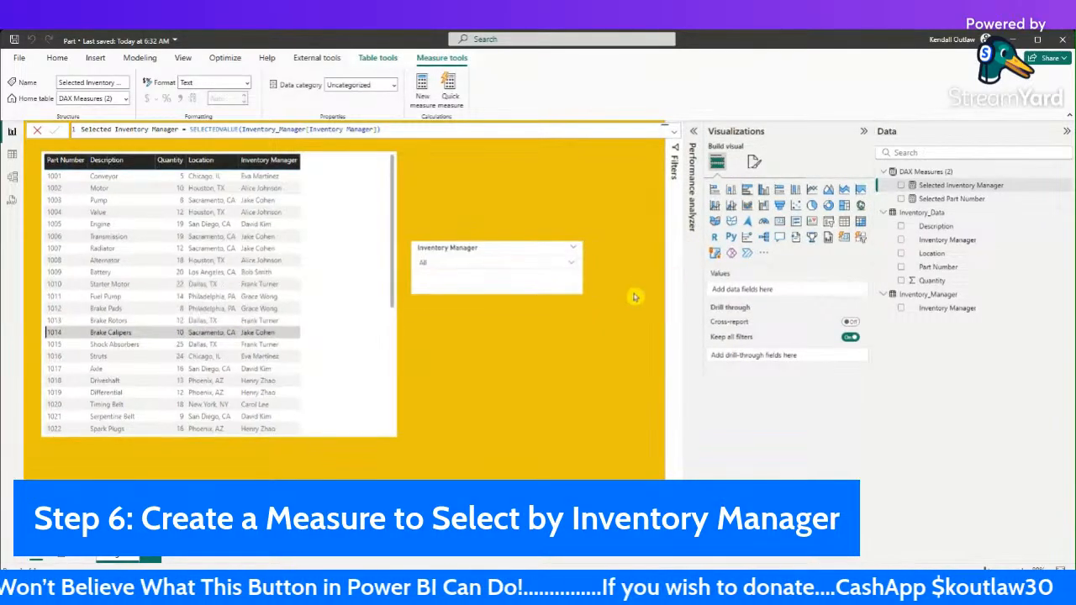
pyautogui.click(628, 314)
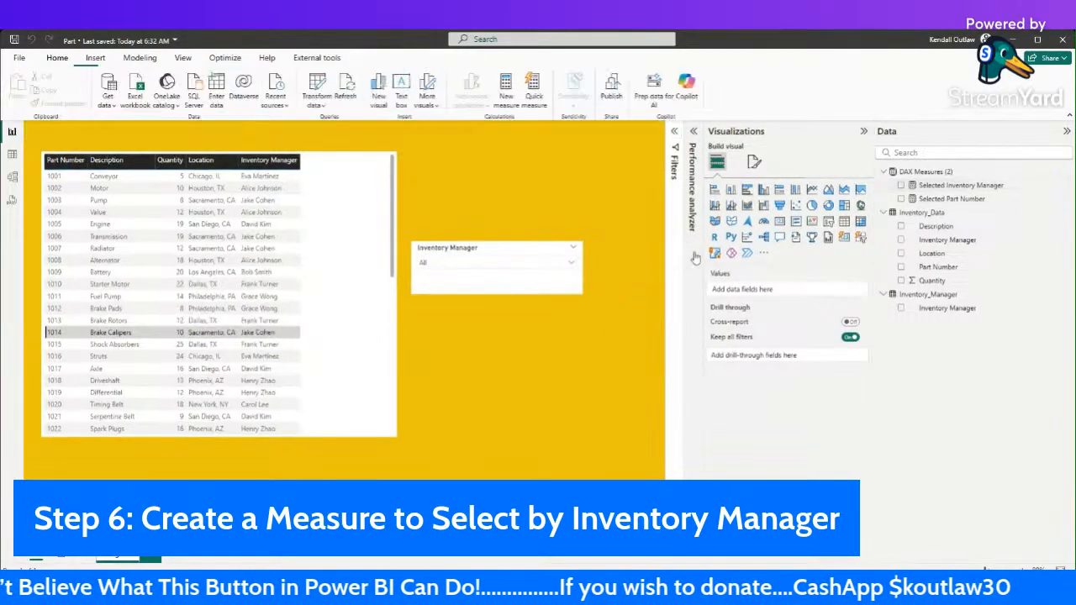
pyautogui.click(779, 223)
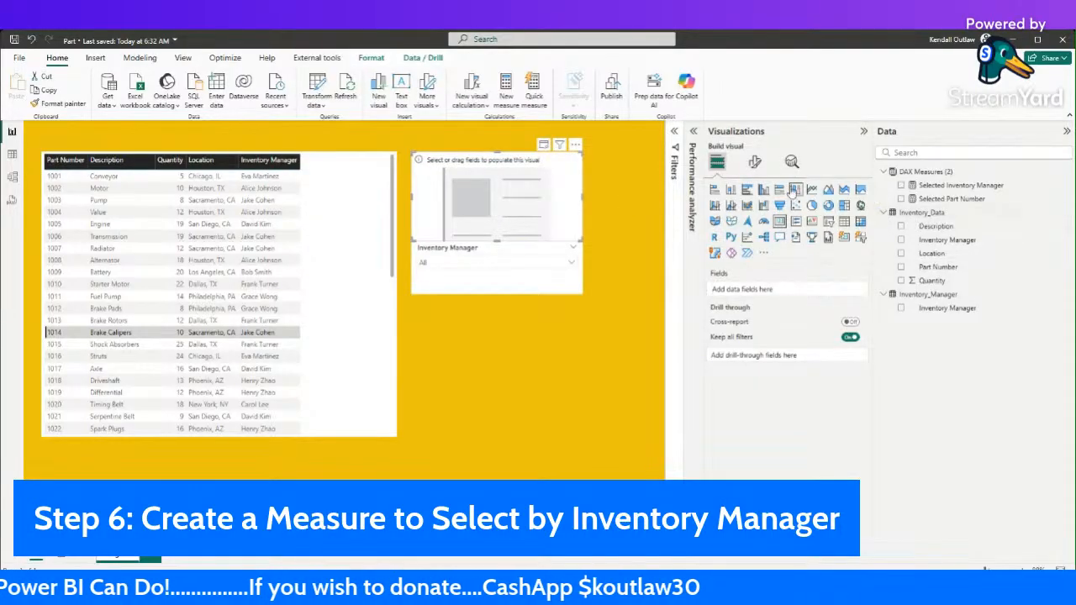
pyautogui.click(755, 163)
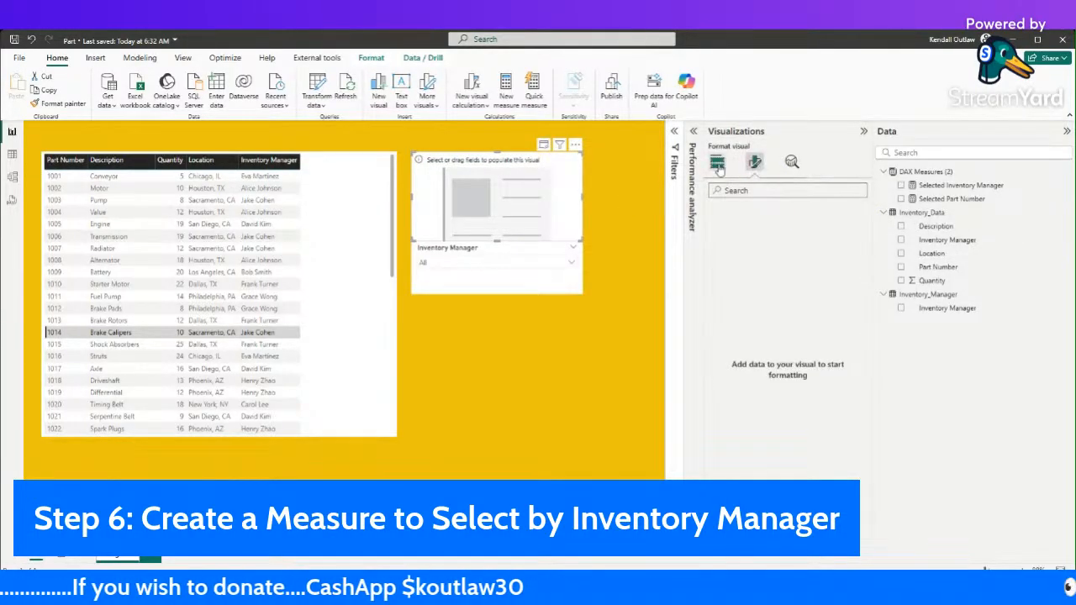
pyautogui.click(718, 166)
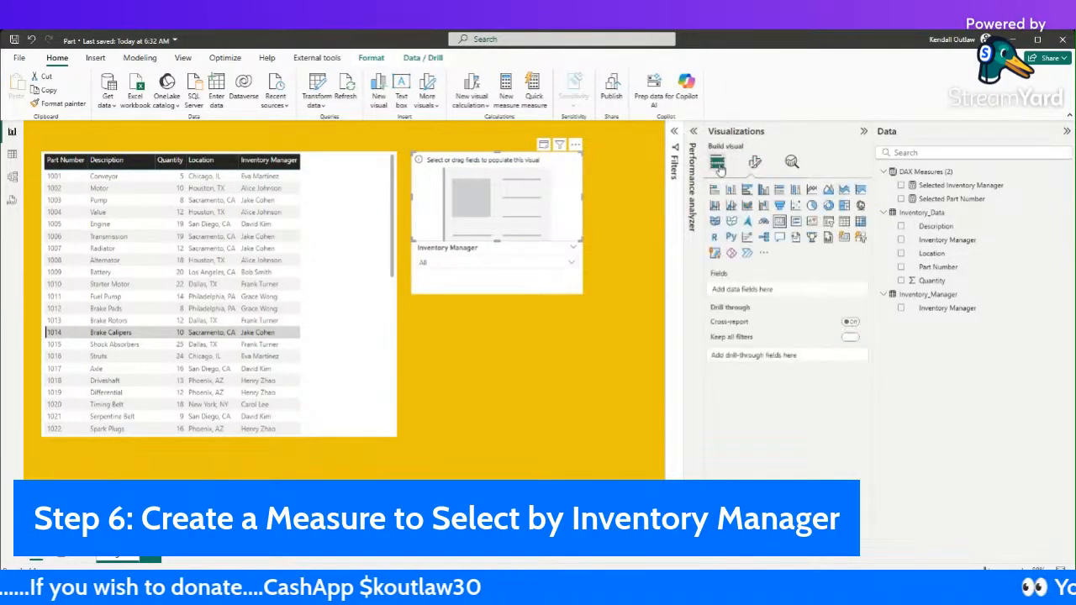
pyautogui.click(901, 199)
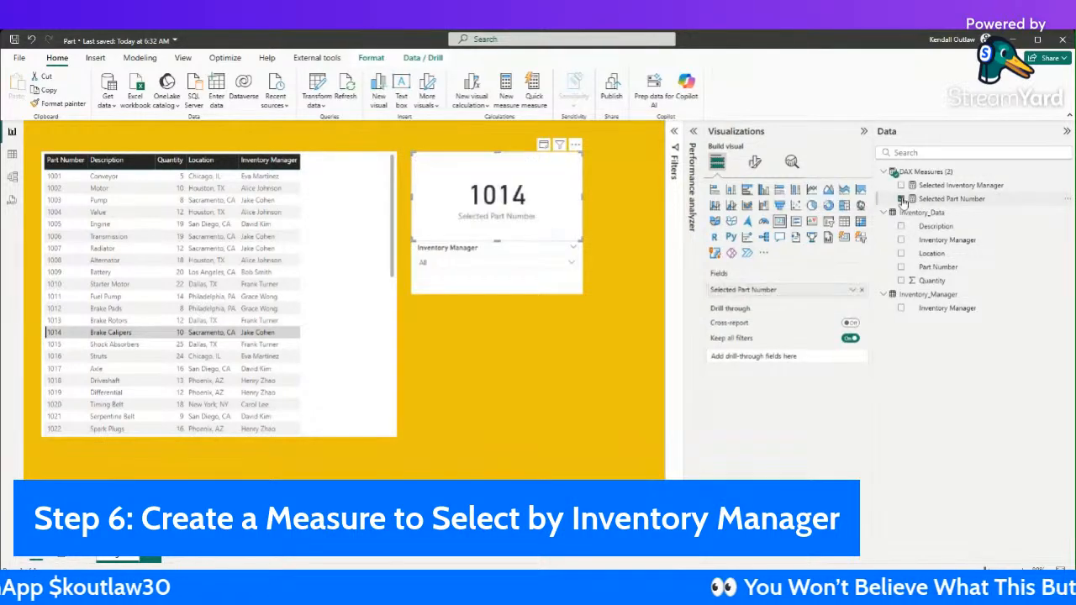
pyautogui.click(901, 199)
pyautogui.click(907, 187)
pyautogui.click(901, 185)
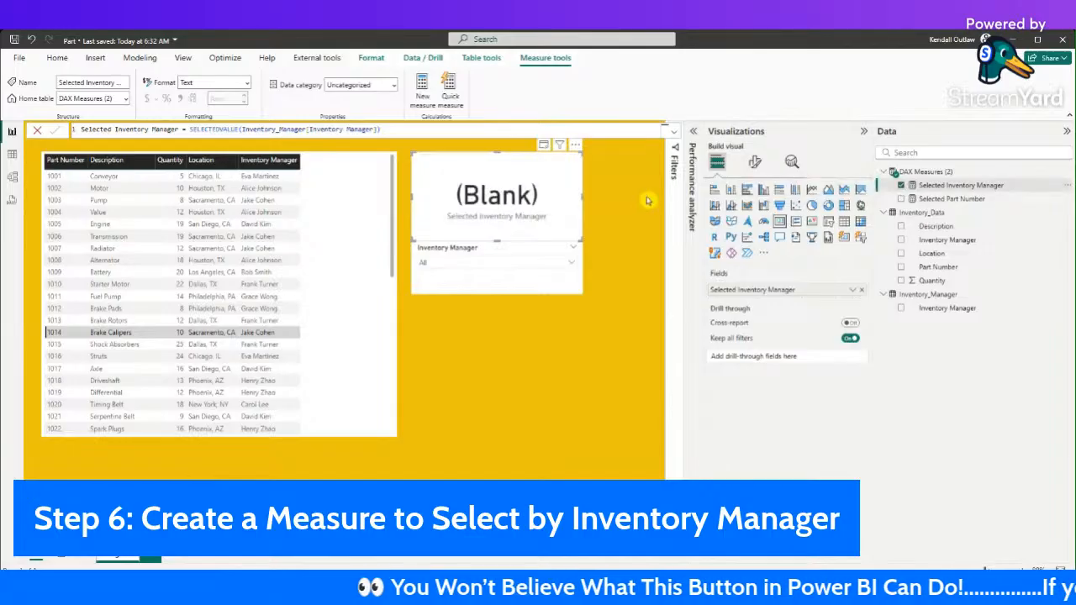
# Step: Set the card's callout value font size to 25 and place the card below the Inventory Manager slicer
pyautogui.click(755, 162)
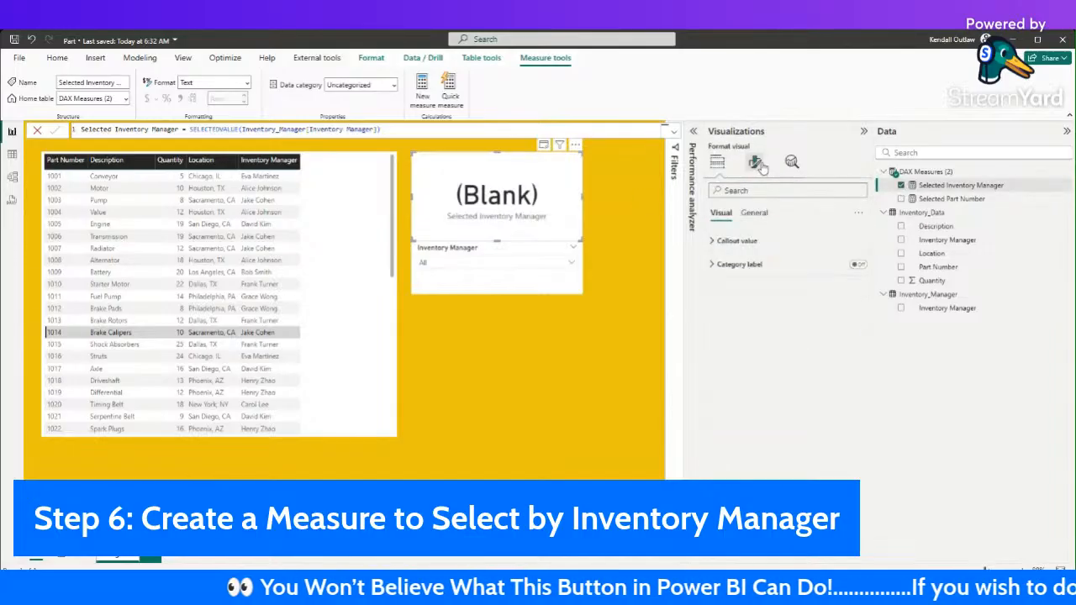
pyautogui.click(738, 241)
pyautogui.moveTo(851, 279); pyautogui.dragTo(812, 279)
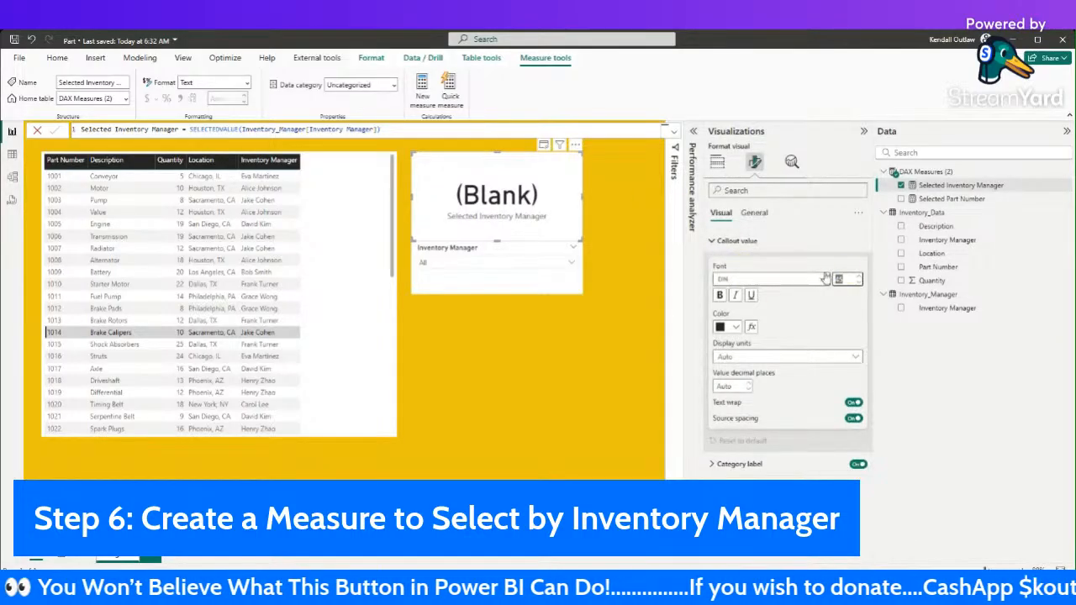
pyautogui.write('25')
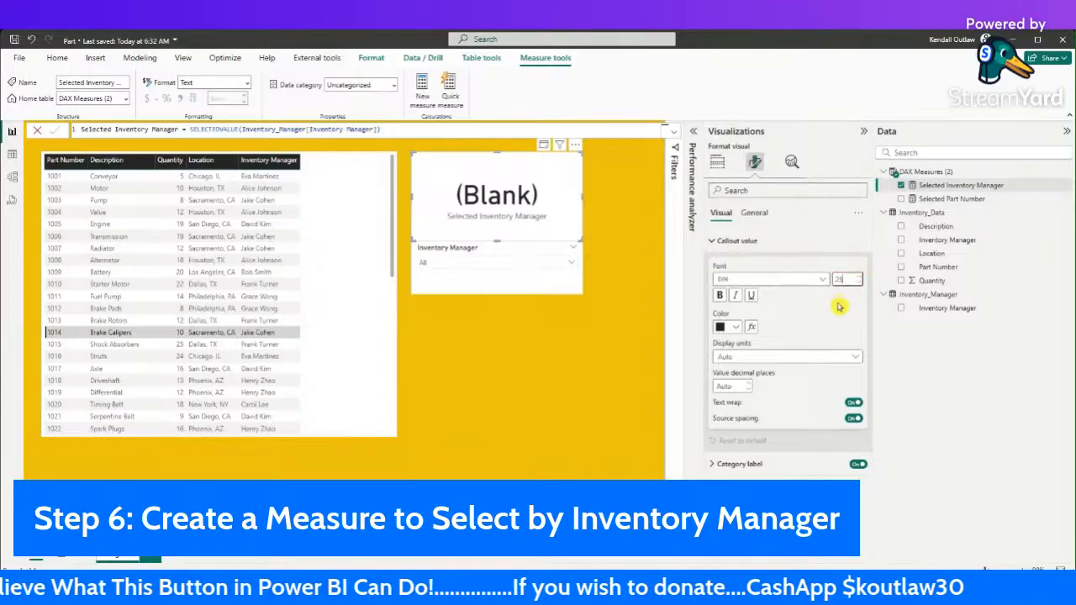
pyautogui.click(851, 309)
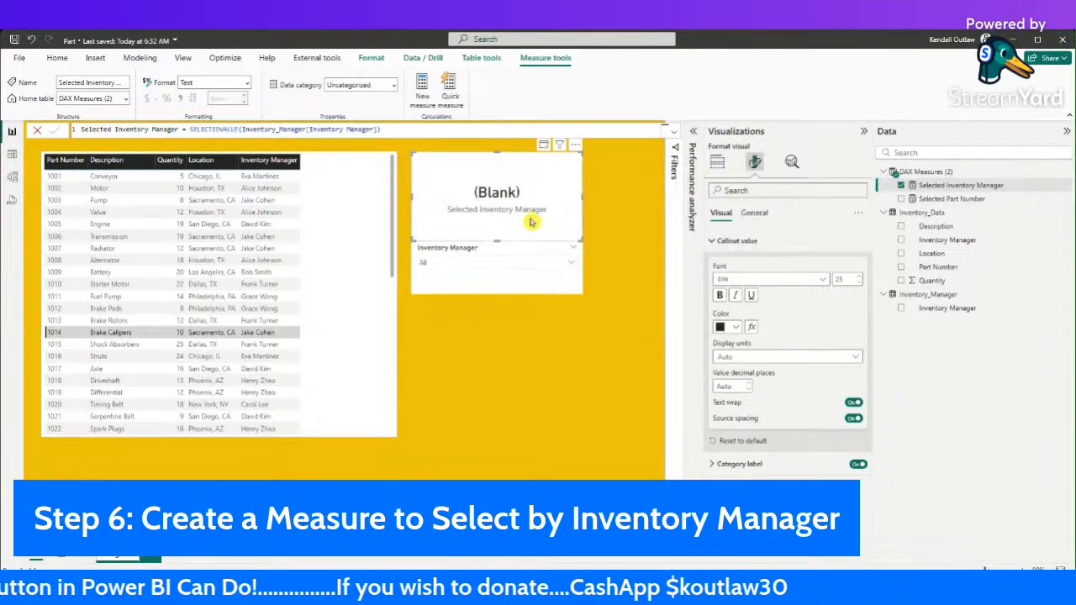
pyautogui.moveTo(520, 198); pyautogui.dragTo(516, 417)
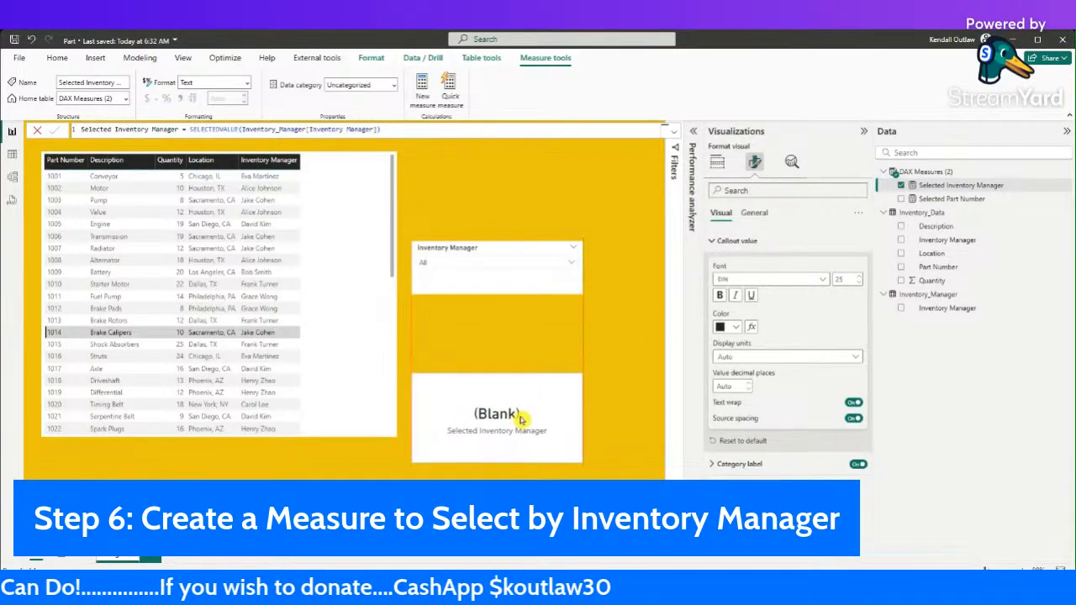
# Step: Test different single managers in the Inventory Manager slicer against the card, leaving one selected, and review the table relationship in the model
pyautogui.click(564, 263)
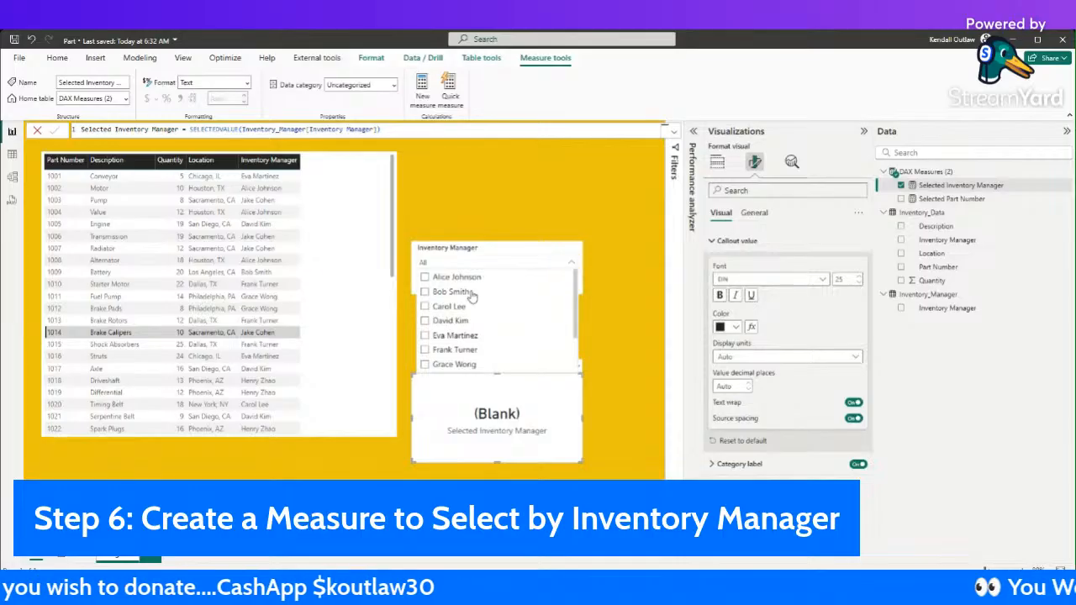
pyautogui.click(425, 292)
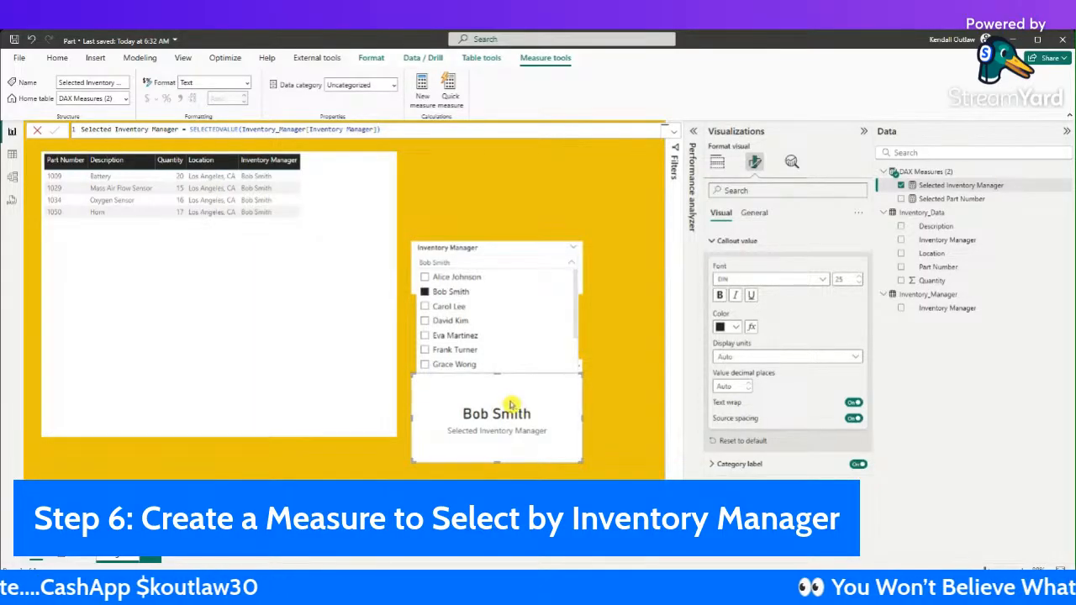
pyautogui.click(443, 292)
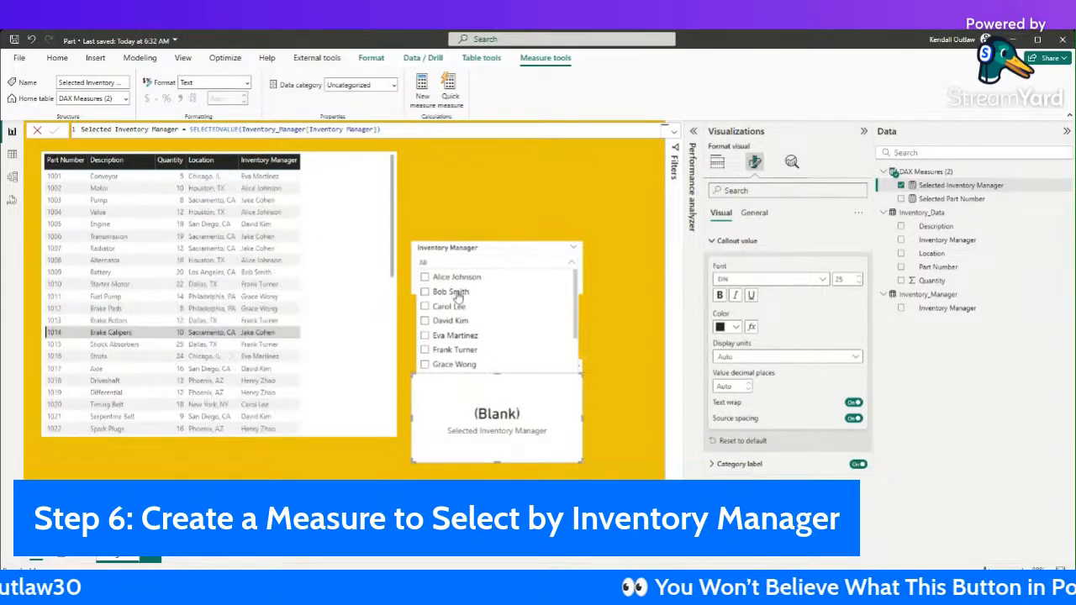
pyautogui.click(458, 277)
pyautogui.click(437, 277)
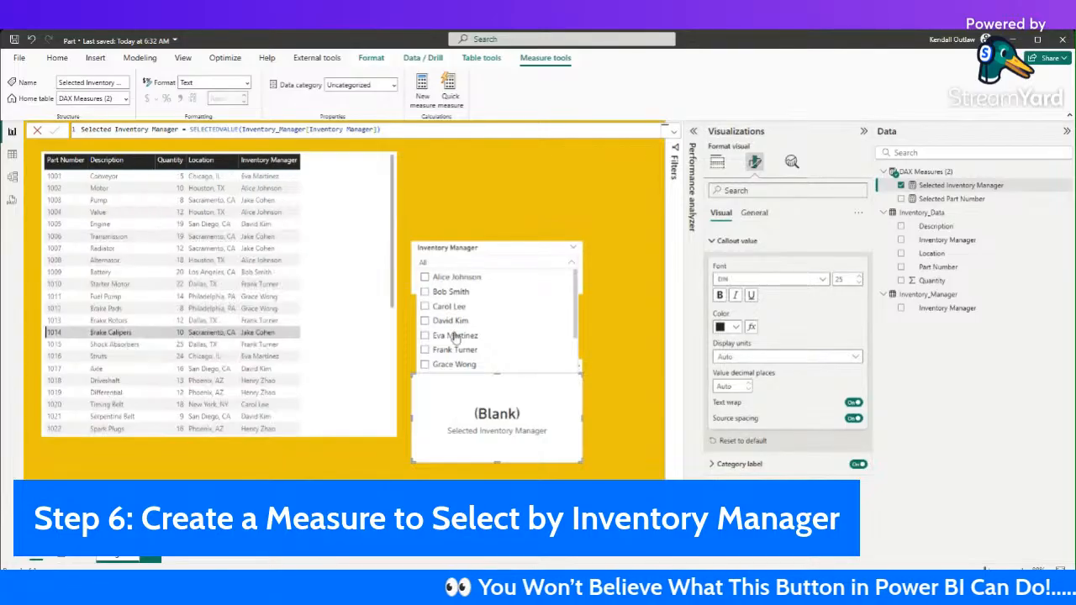
pyautogui.scroll(-2, 469, 340)
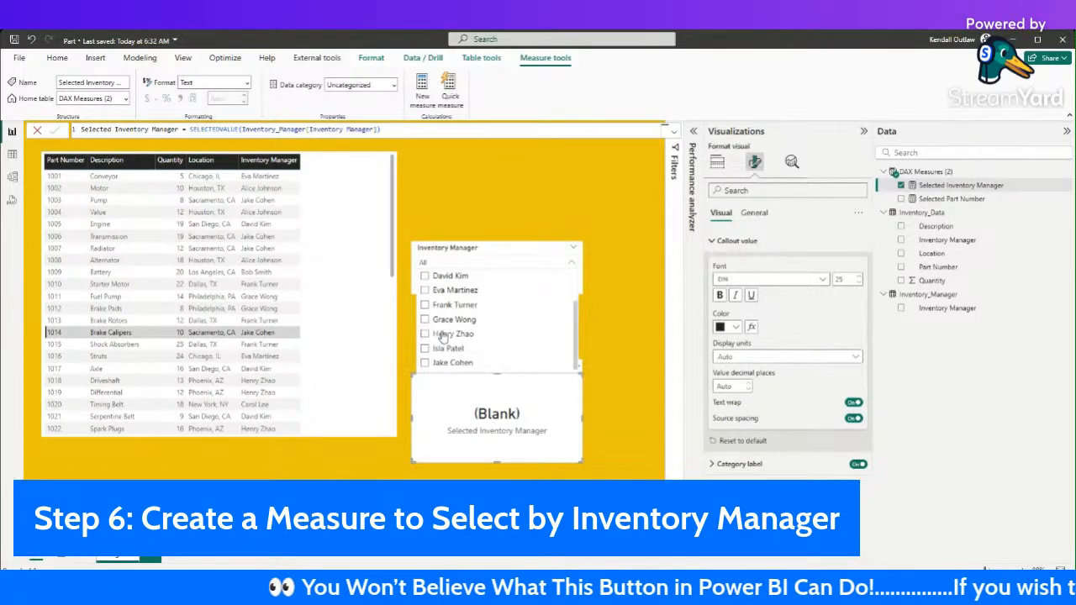
pyautogui.click(446, 308)
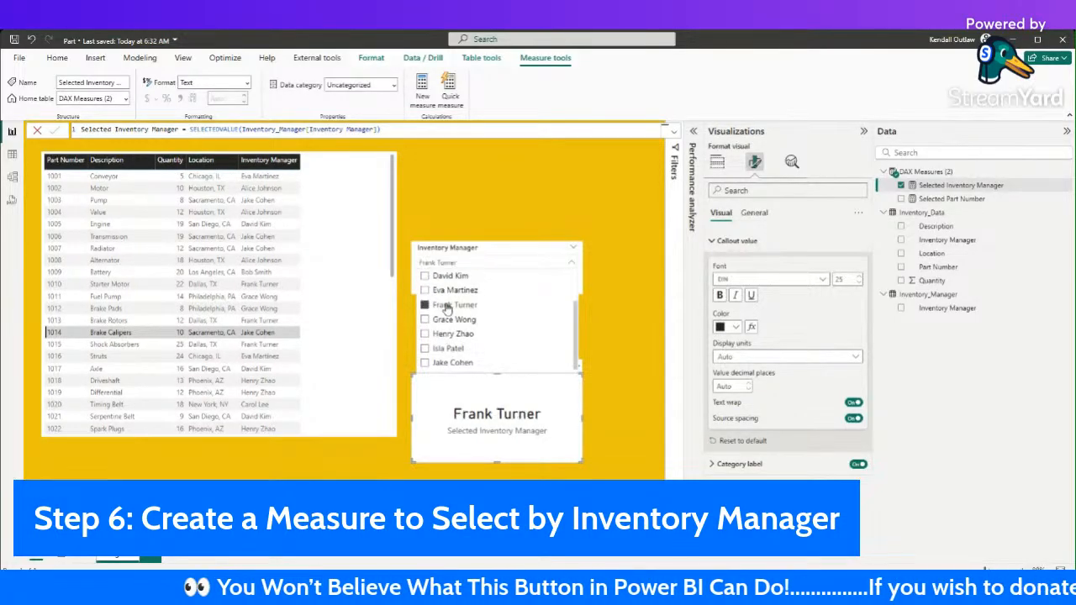
pyautogui.click(490, 406)
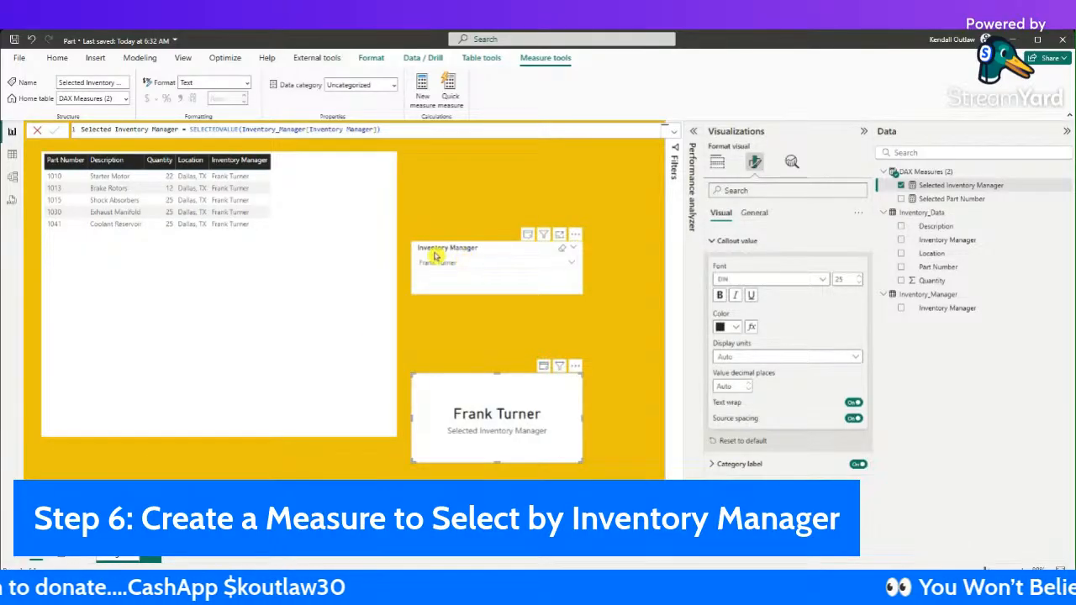
pyautogui.click(12, 177)
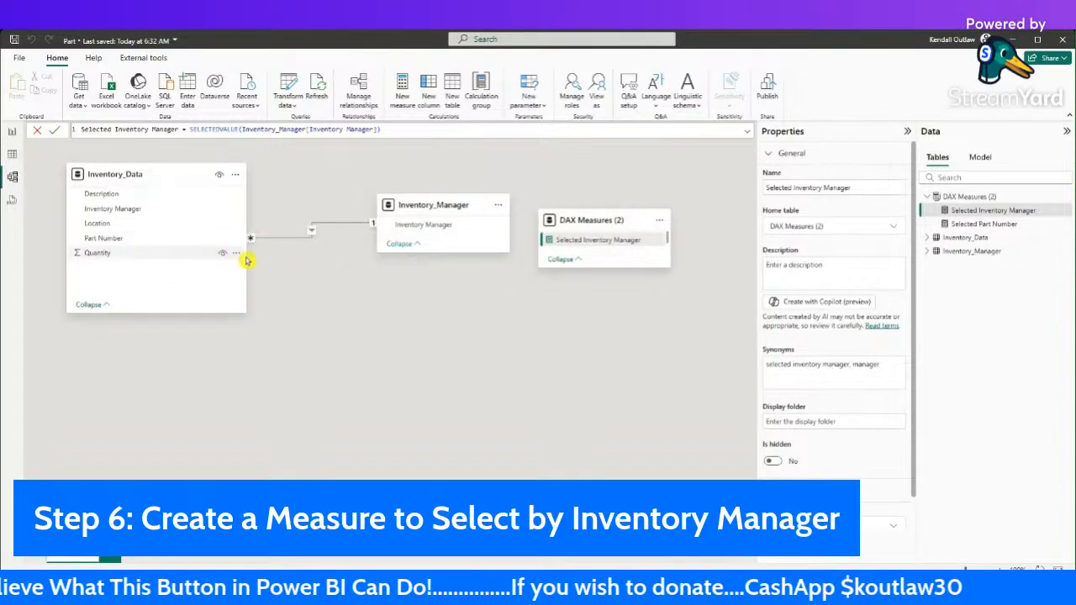
pyautogui.click(12, 132)
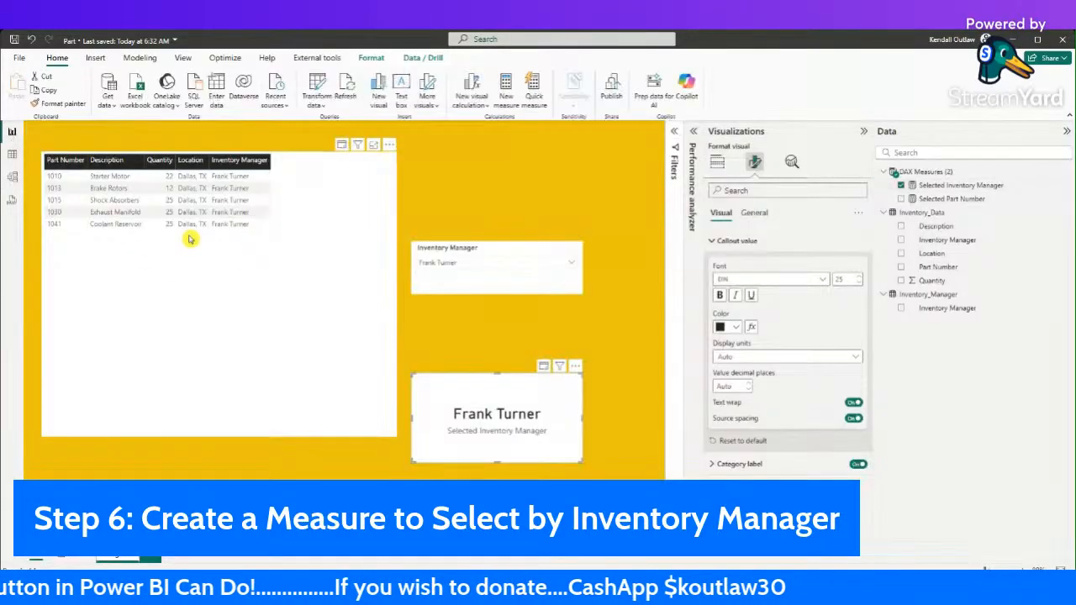
# Step: Delete the Selected Inventory Manager test card from the report page
pyautogui.click(481, 348)
pyautogui.click(473, 406)
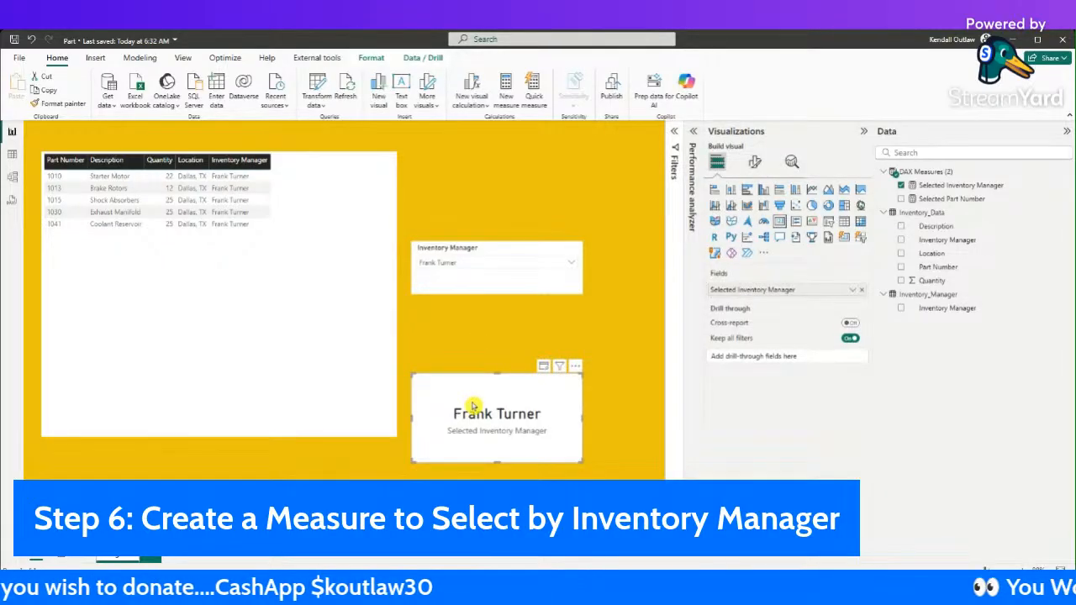
pyautogui.press('Delete')
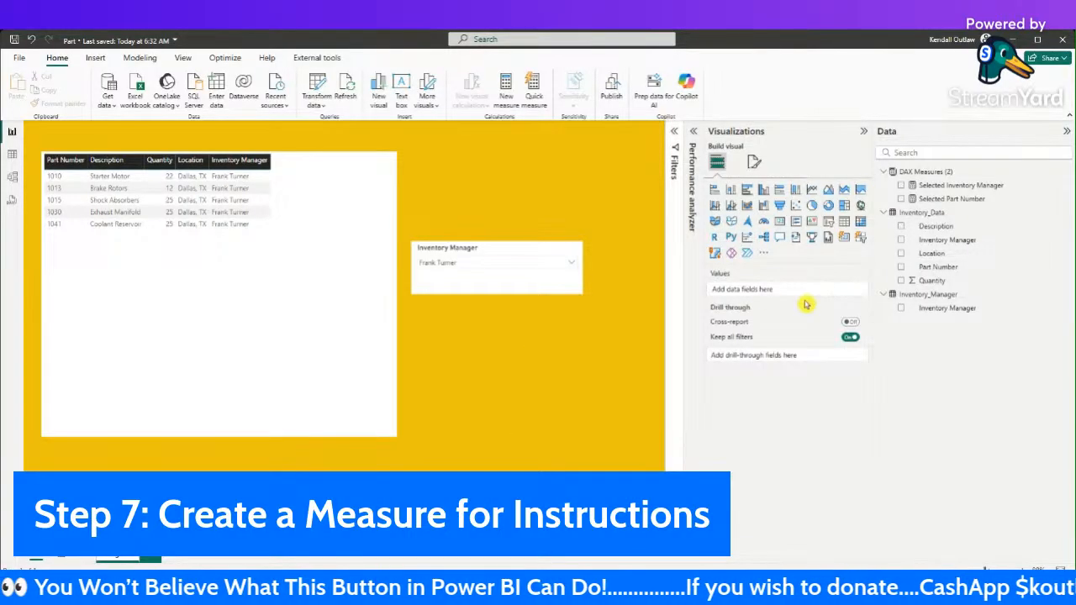
# Step: Enter a new Selection Made measure in DAX Measures (2) with nested IF(HASONEVALUE) tests on Part Number and Inventory Manager, returning Step 2 or Step 1 instructions
pyautogui.click(938, 187)
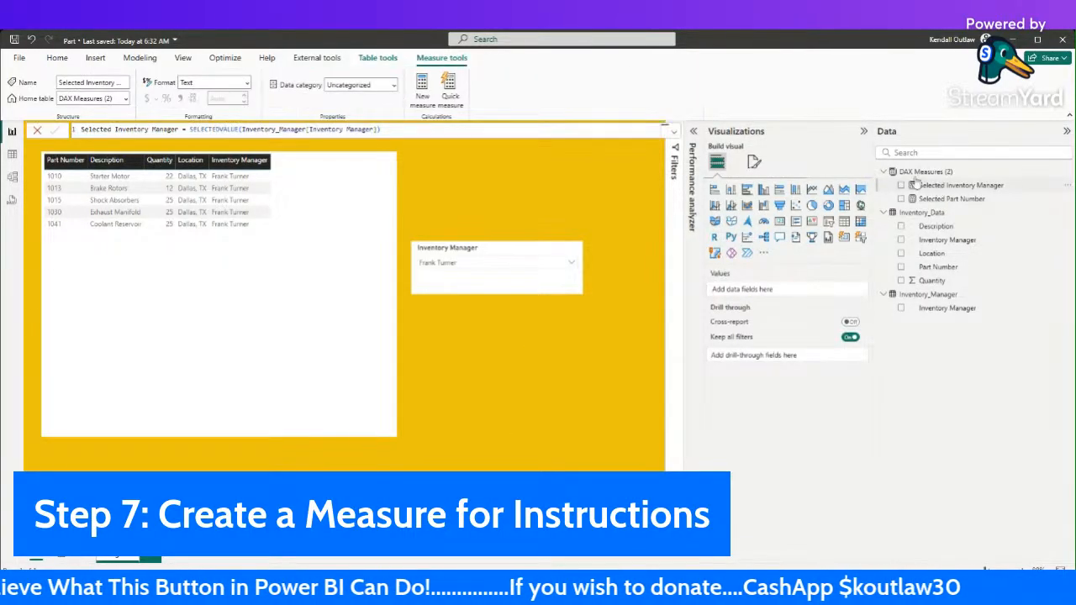
pyautogui.click(423, 84)
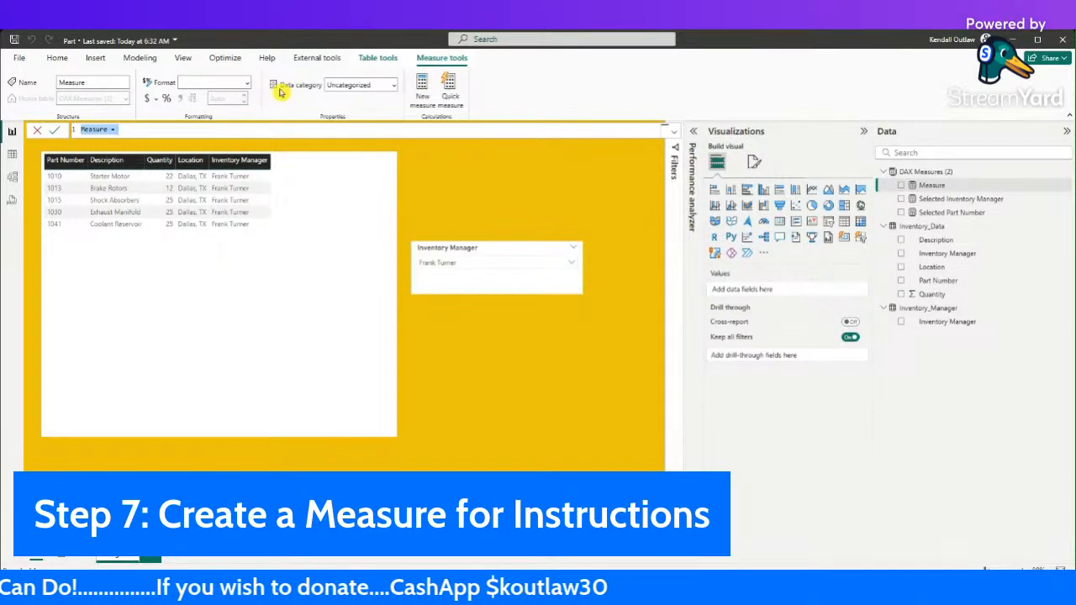
pyautogui.write('Selection Made = IF( HASONEVALUE(Inventory_Data[Part Number]), "Step 2: Press the Order Button", IF( HASONEVALUE(Inventory_Manager[Inventory Manager]), "Step 2: Press the Order Button", "Step 1: Select the Part Number in the Table, or Select the Inventory Manager from the Slicer, or Press to Order Button for All data" ))')
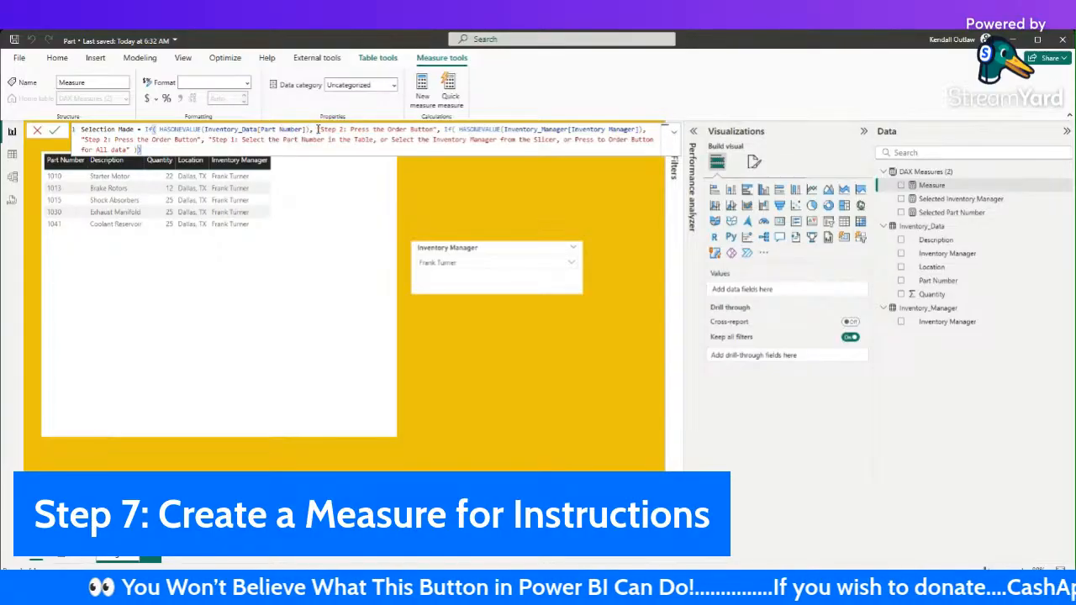
# Step: Break the Selection Made formula into six lines, commit the measure and review it in the expanded formula editor
pyautogui.hotkey('shift', 'Return')
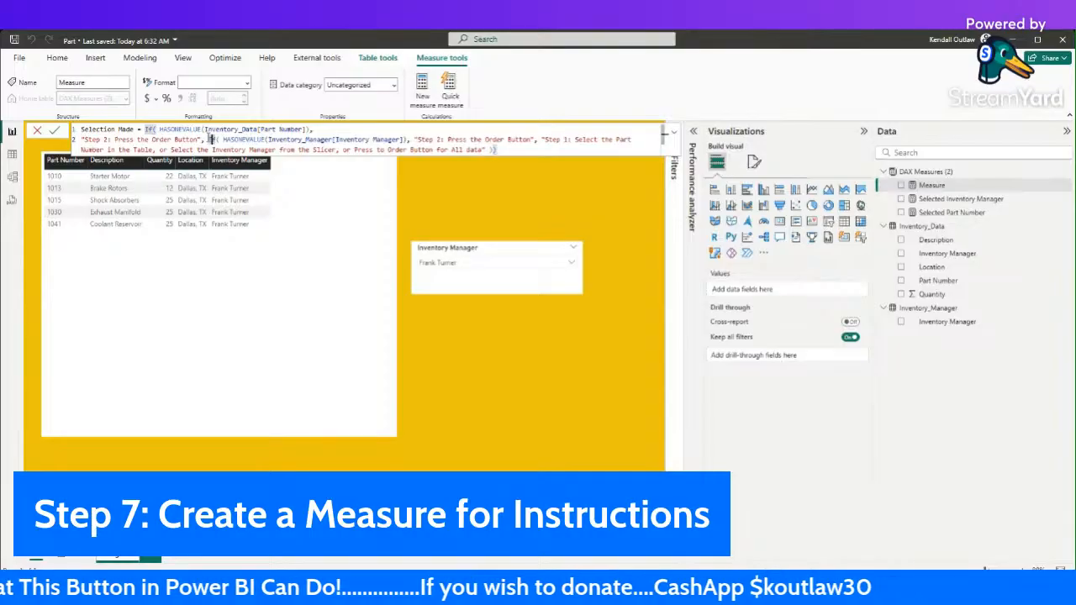
pyautogui.hotkey('shift', 'Return')
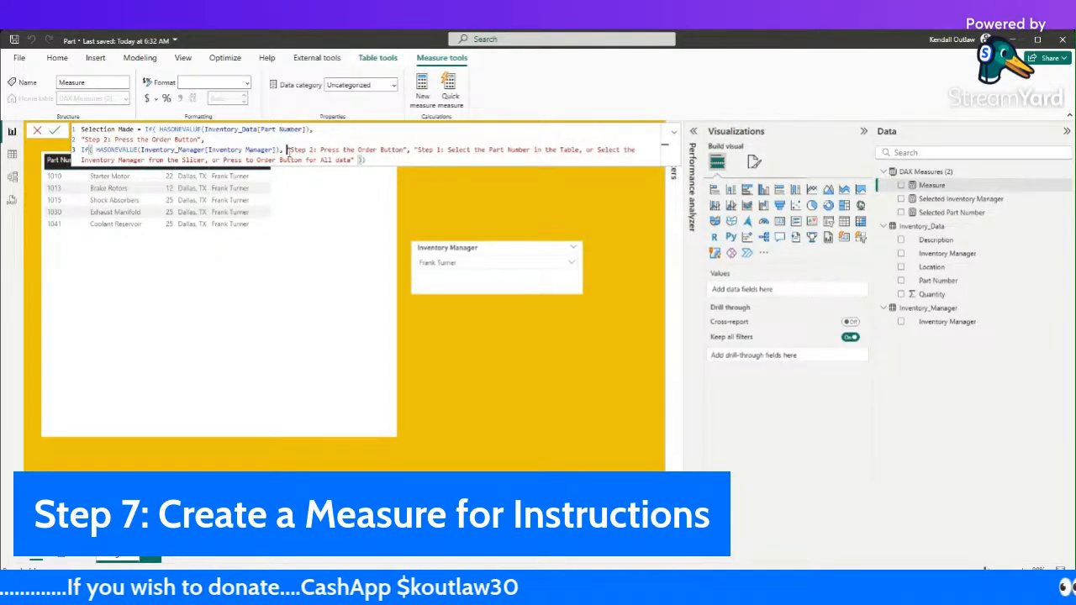
pyautogui.hotkey('shift', 'Return')
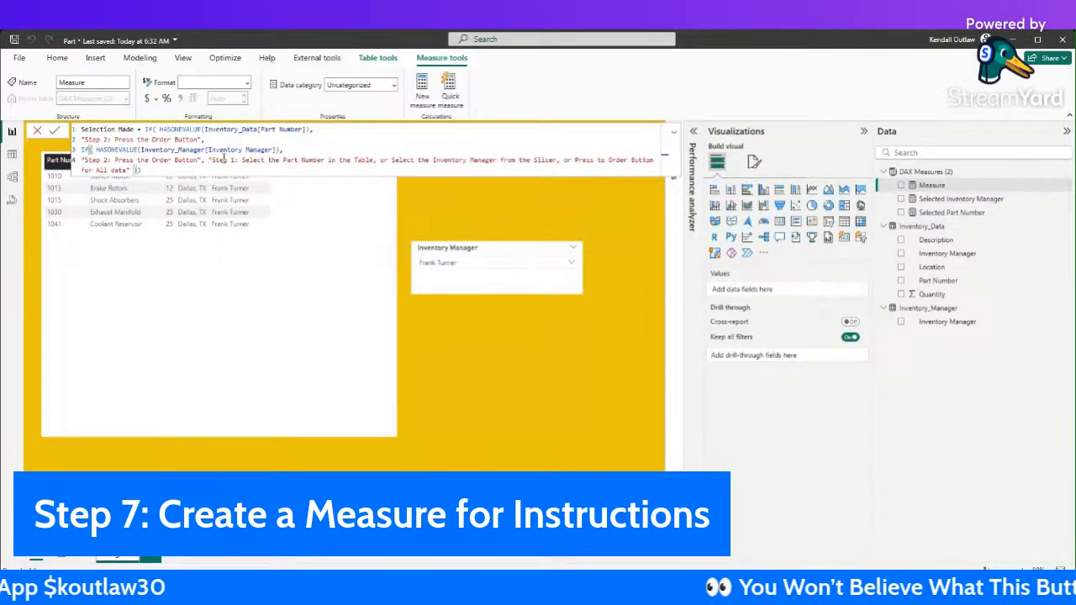
pyautogui.hotkey('shift', 'Return')
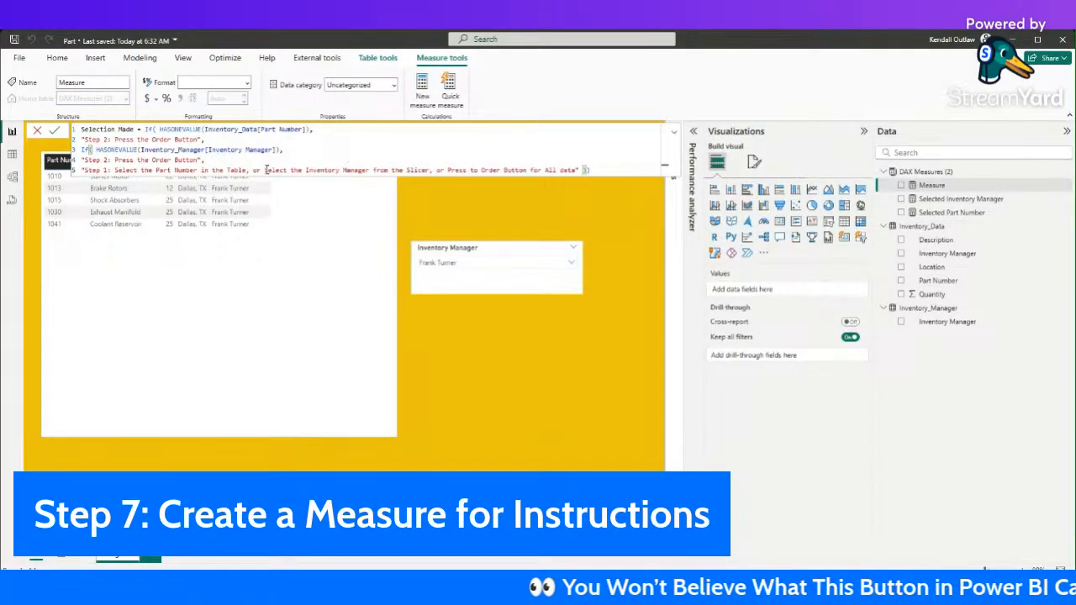
pyautogui.hotkey('shift', 'Return')
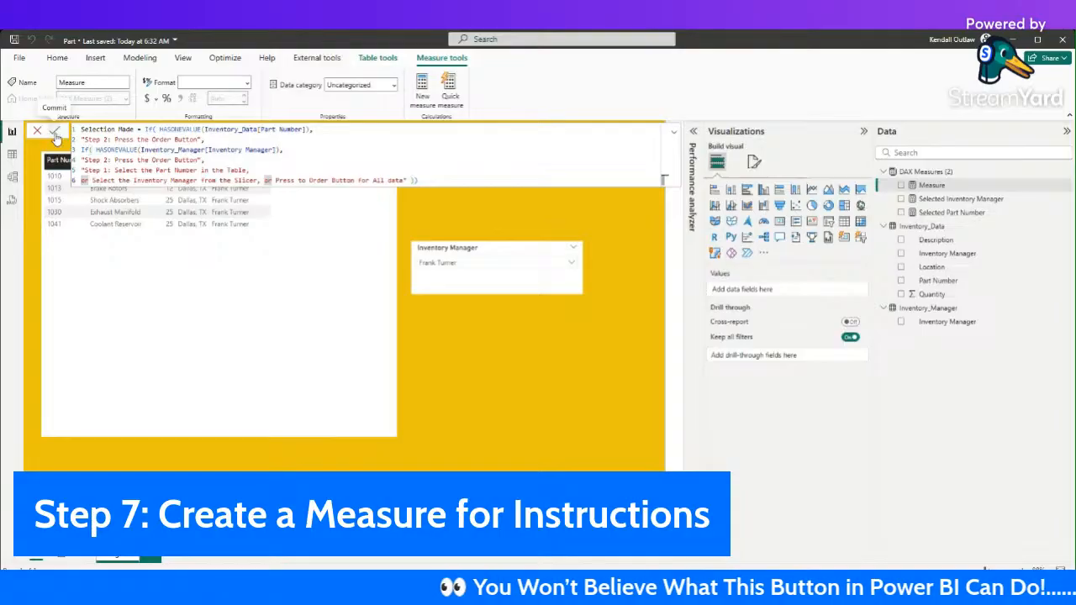
pyautogui.click(53, 130)
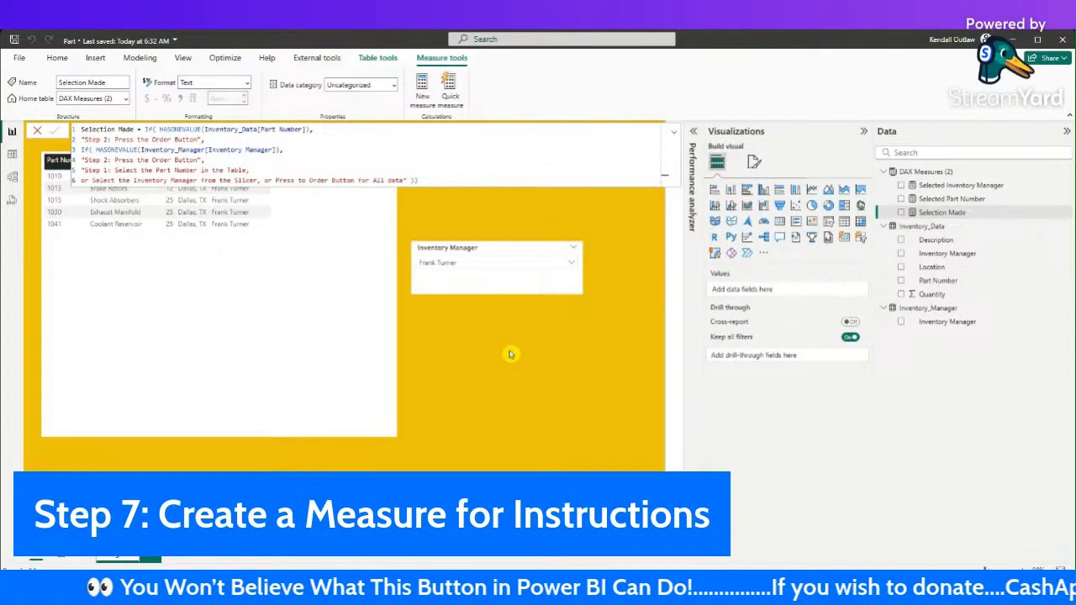
pyautogui.click(674, 132)
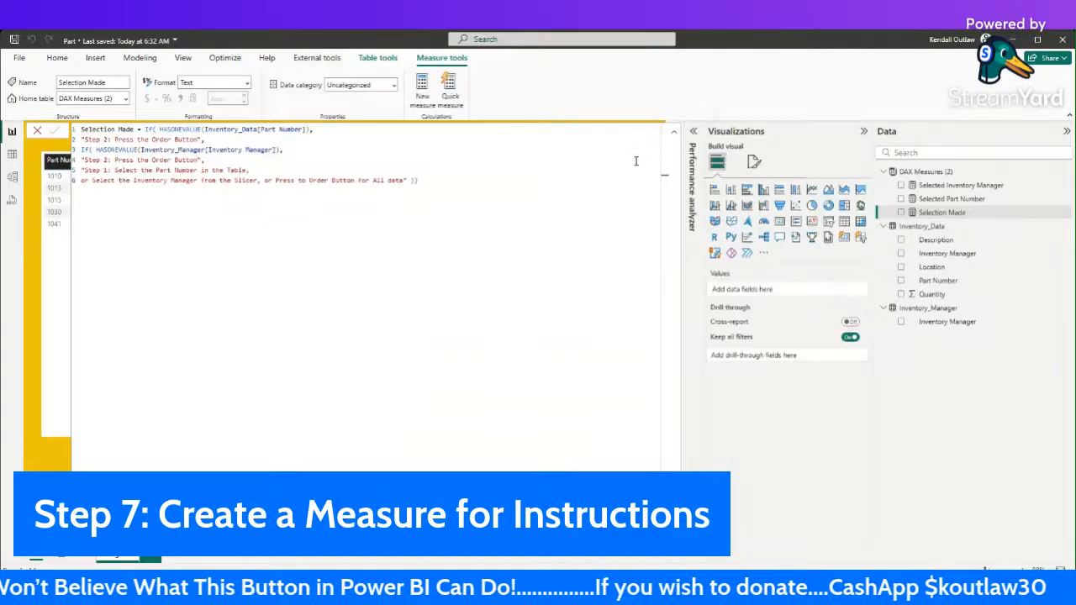
pyautogui.click(673, 133)
# Step: Insert a card above the Inventory Manager slicer, widen it and fill it with the Selection Made measure
pyautogui.click(576, 342)
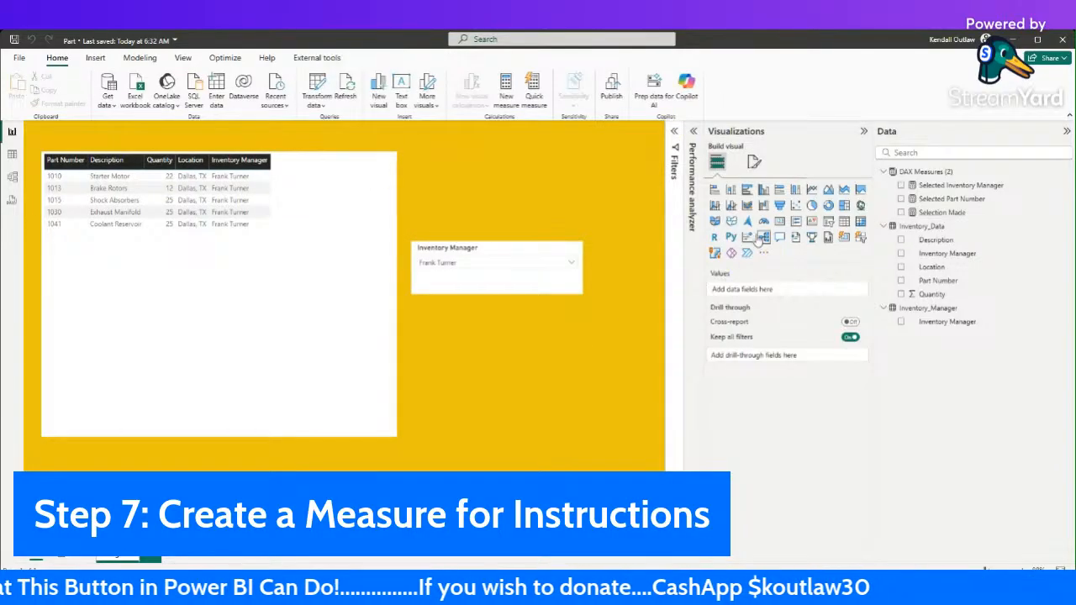
pyautogui.click(780, 222)
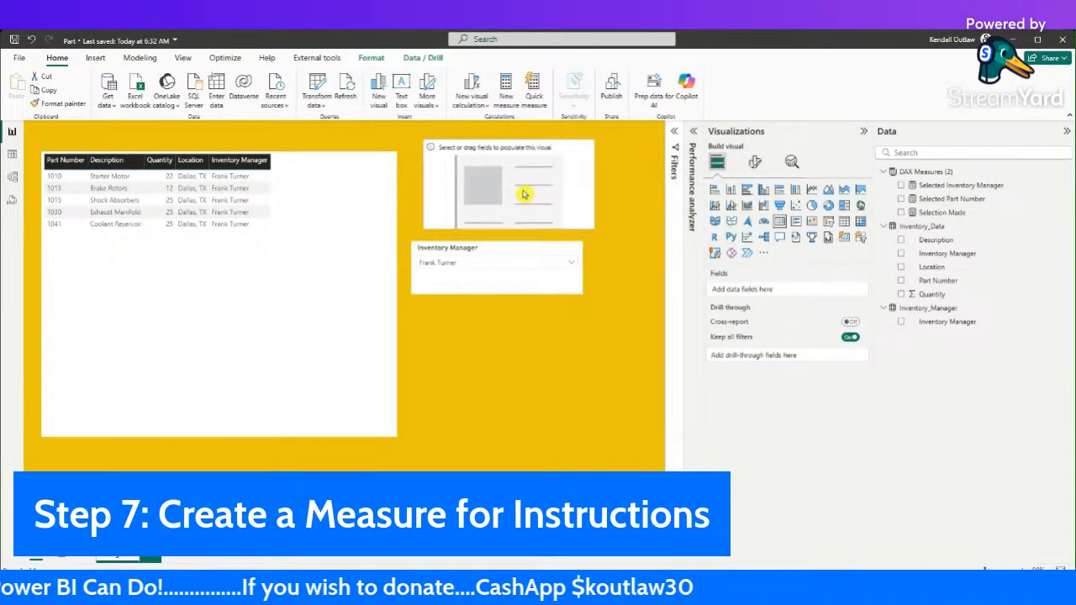
pyautogui.moveTo(581, 195); pyautogui.dragTo(654, 196)
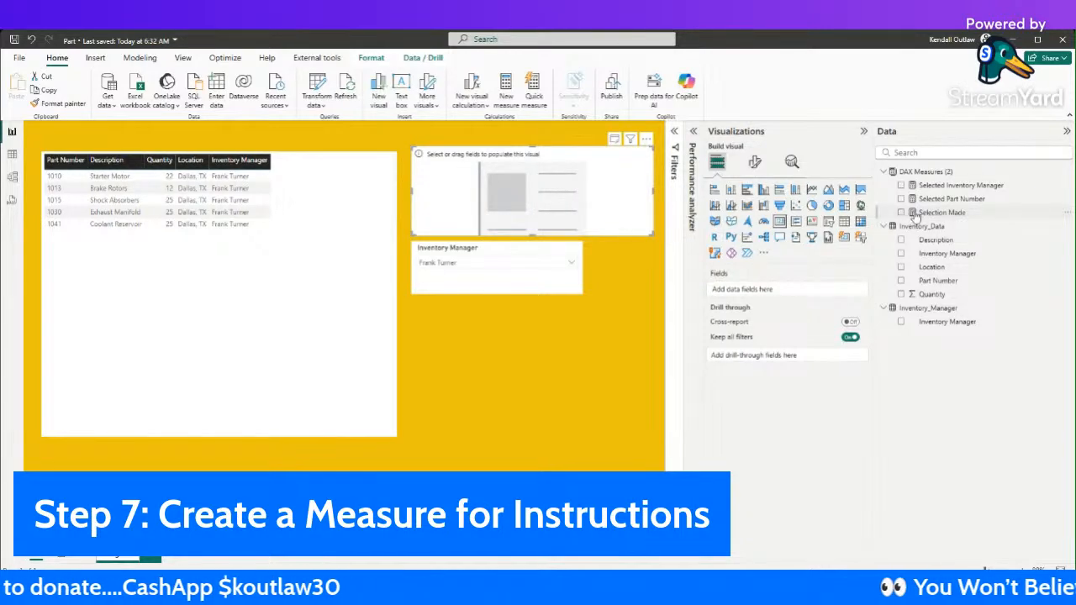
pyautogui.click(916, 214)
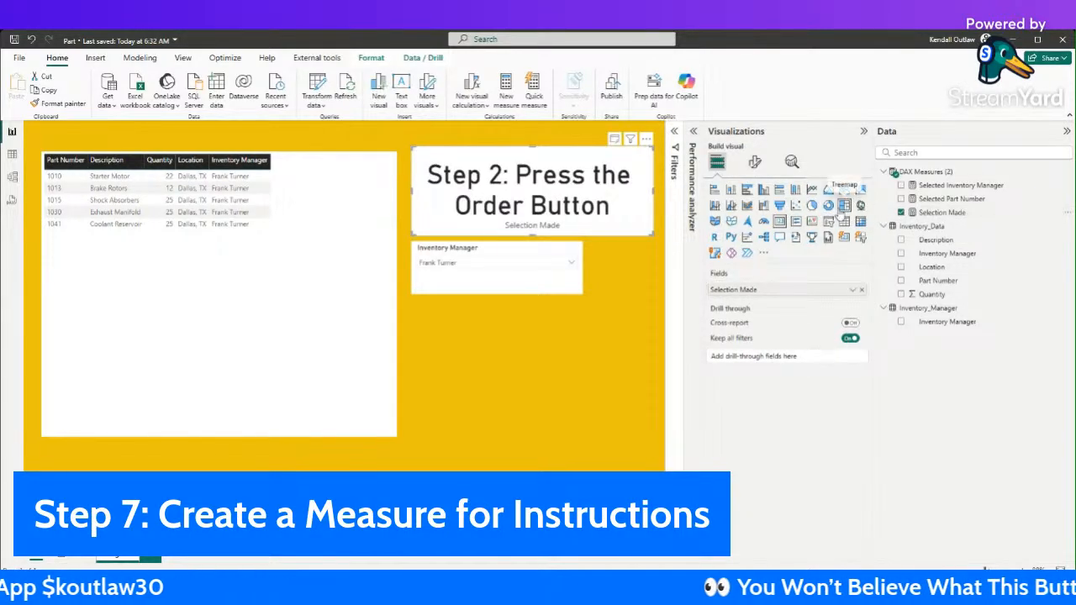
# Step: Clear the Inventory Manager slicer and test the card by selecting and deselecting part 1014 in the table
pyautogui.click(560, 249)
pyautogui.click(527, 360)
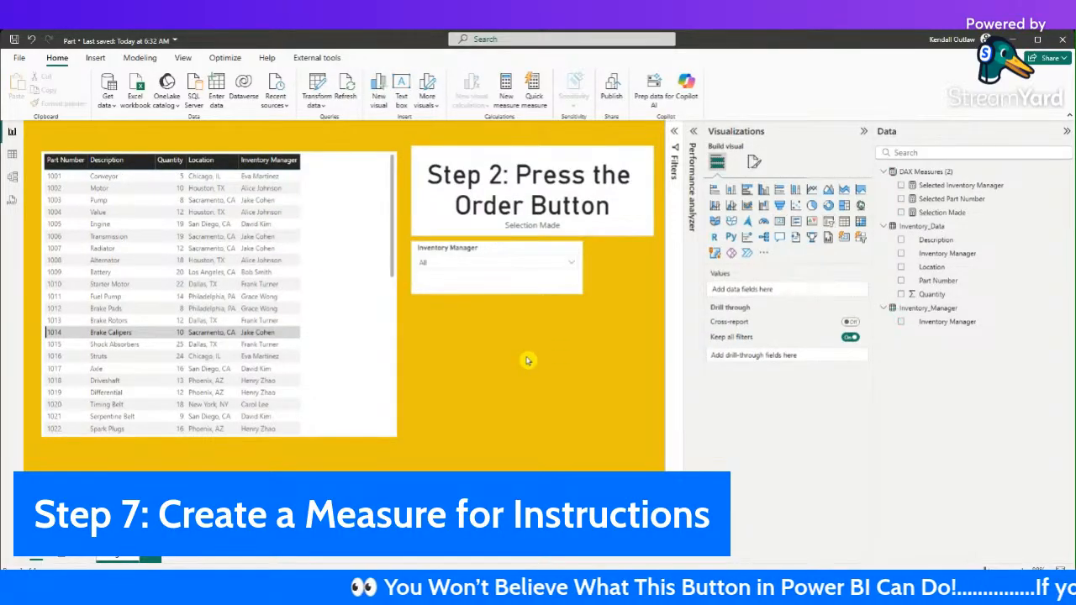
pyautogui.click(57, 334)
pyautogui.click(562, 356)
# Step: Set the instructions card's callout value font size to 20
pyautogui.click(598, 176)
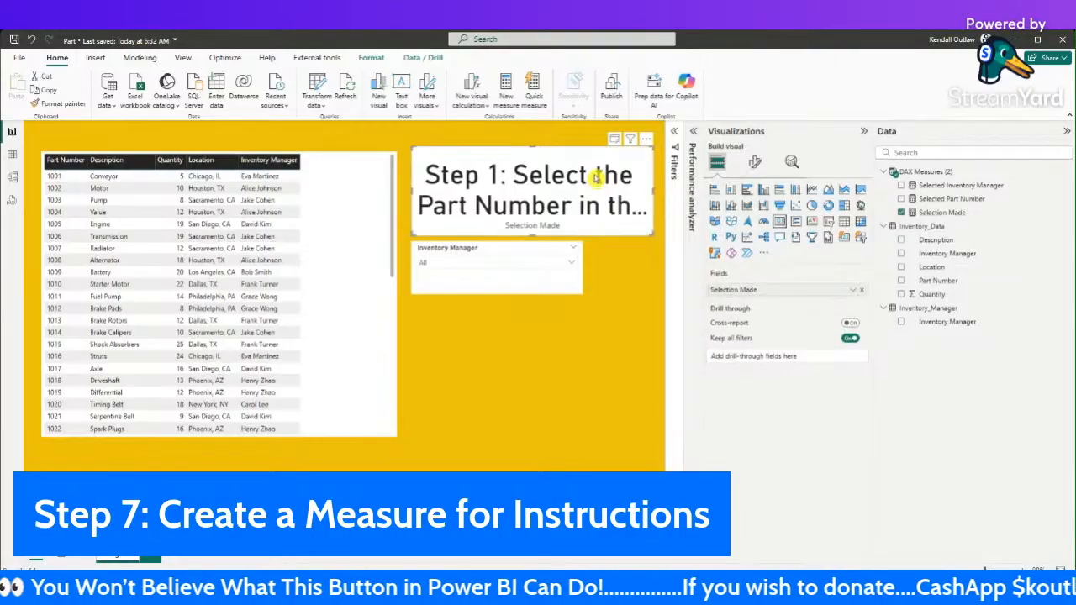
pyautogui.click(755, 162)
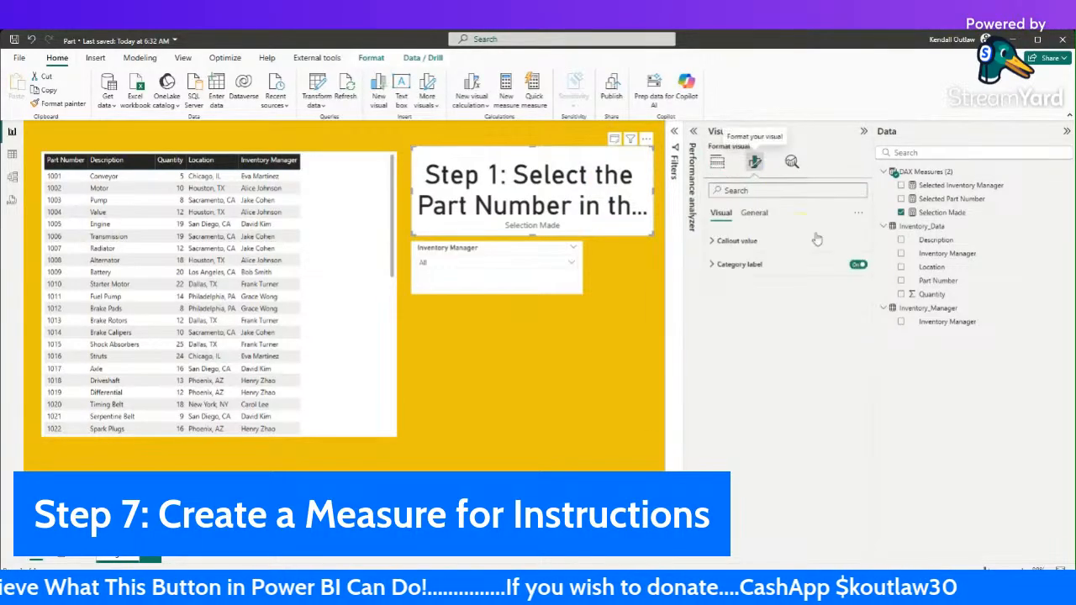
pyautogui.click(797, 244)
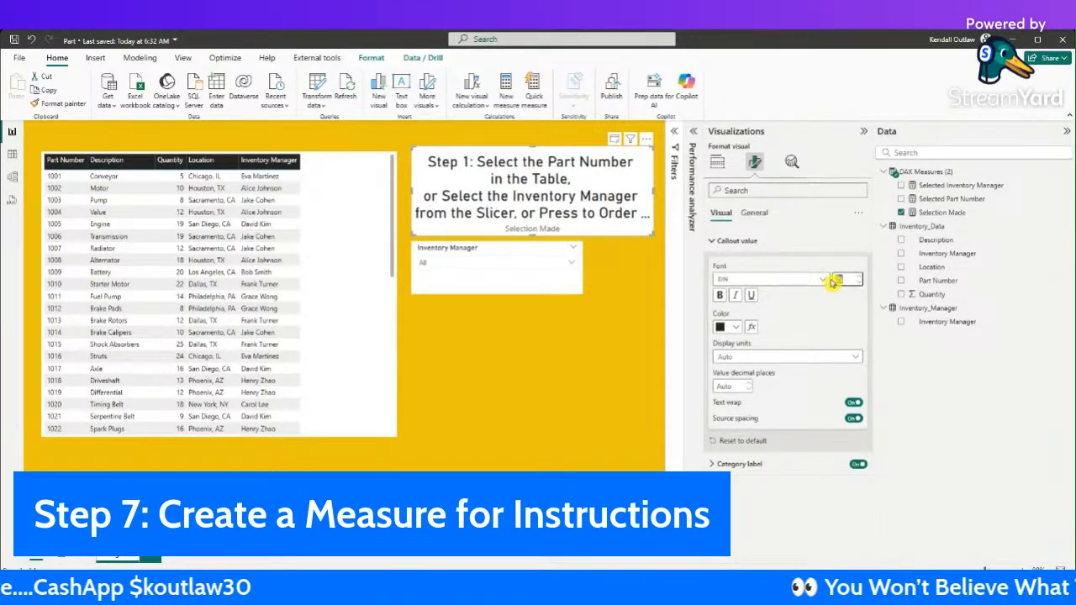
pyautogui.write('20')
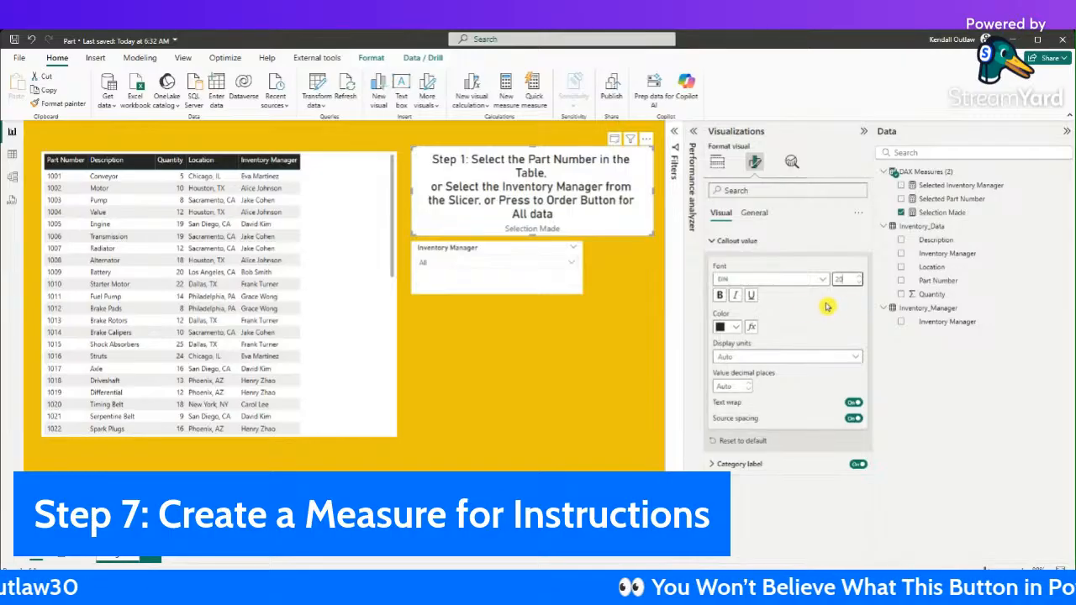
pyautogui.click(588, 382)
# Step: Turn off the instructions card's category label and give the card a blue background from the theme colors
pyautogui.click(565, 190)
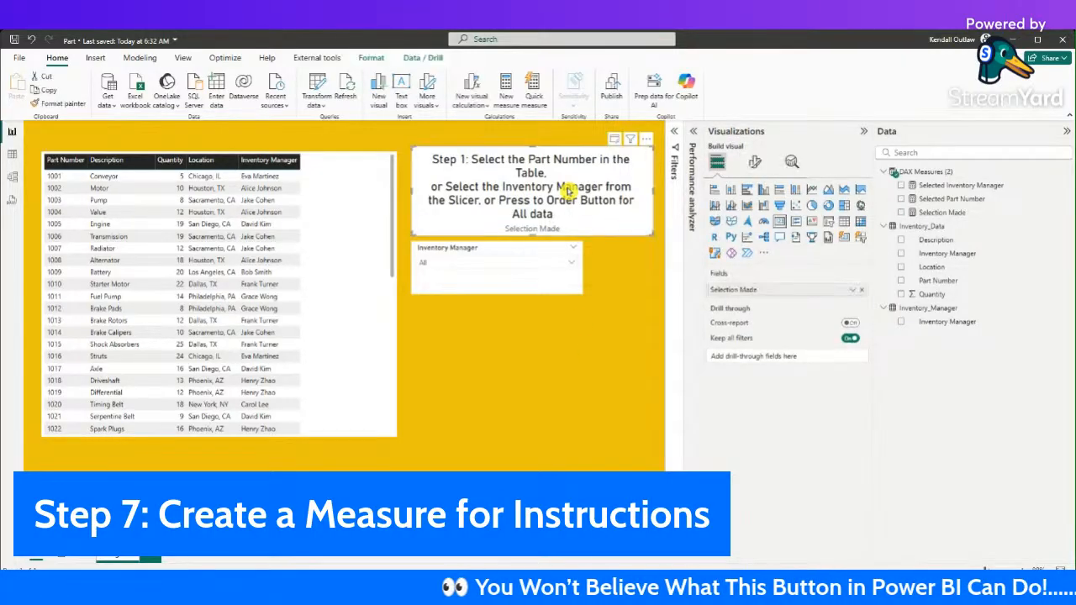
pyautogui.click(756, 164)
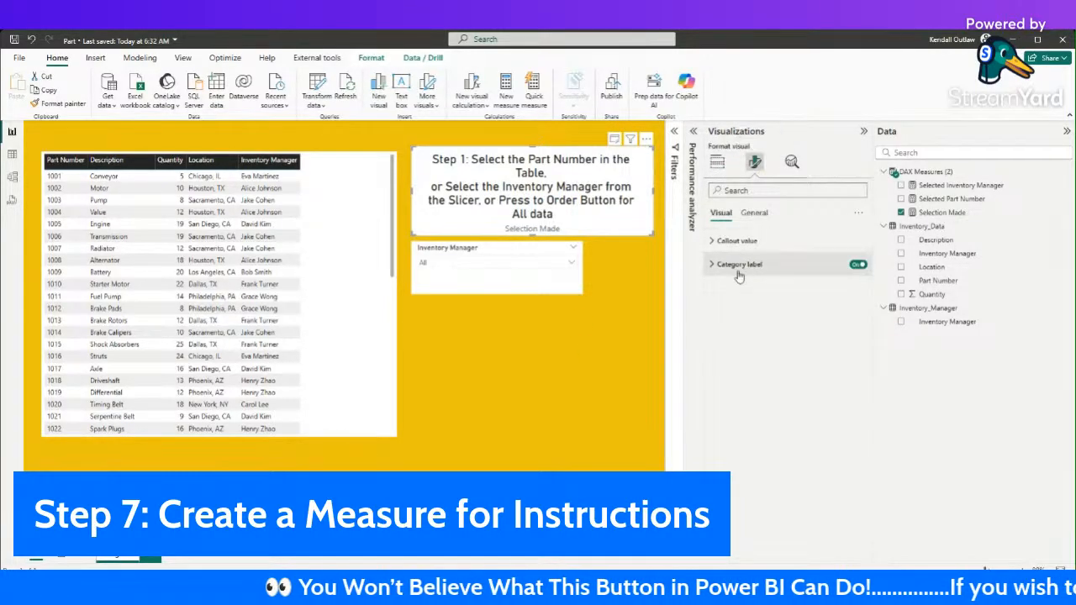
pyautogui.click(858, 263)
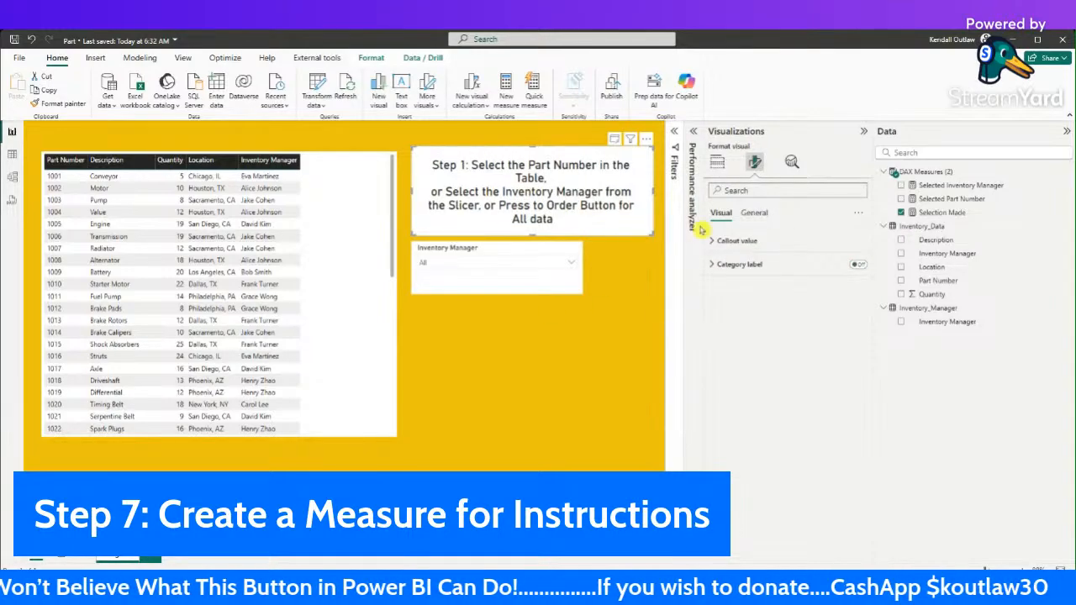
pyautogui.click(754, 213)
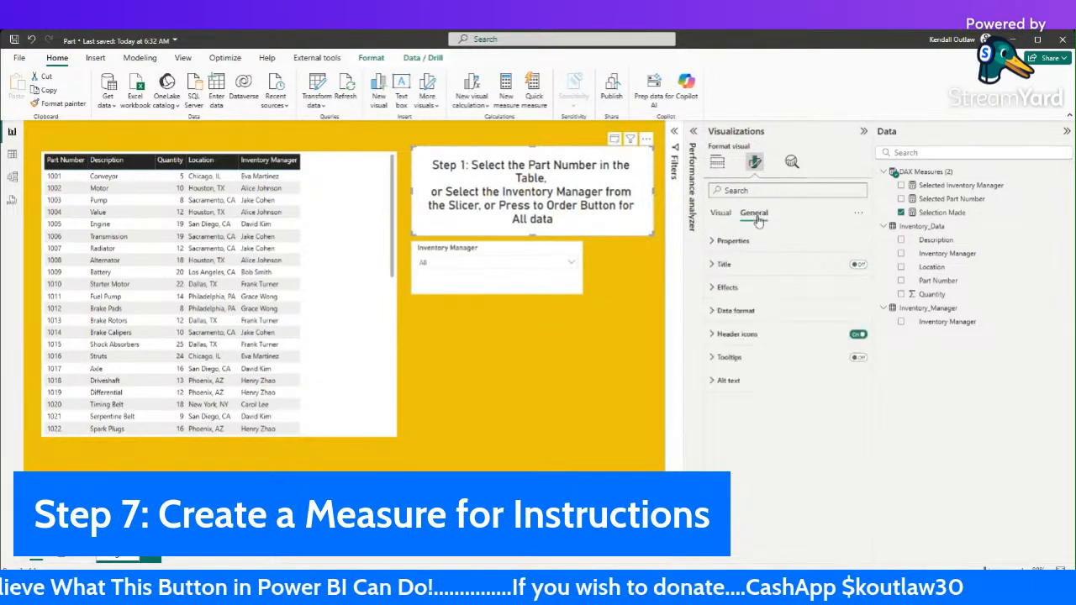
pyautogui.click(728, 287)
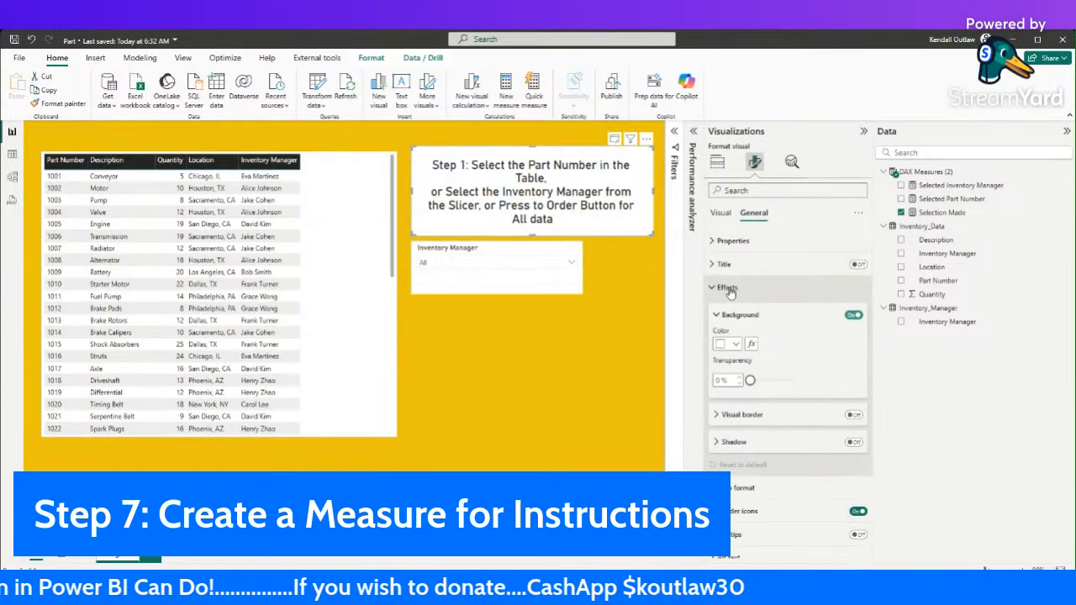
pyautogui.click(736, 345)
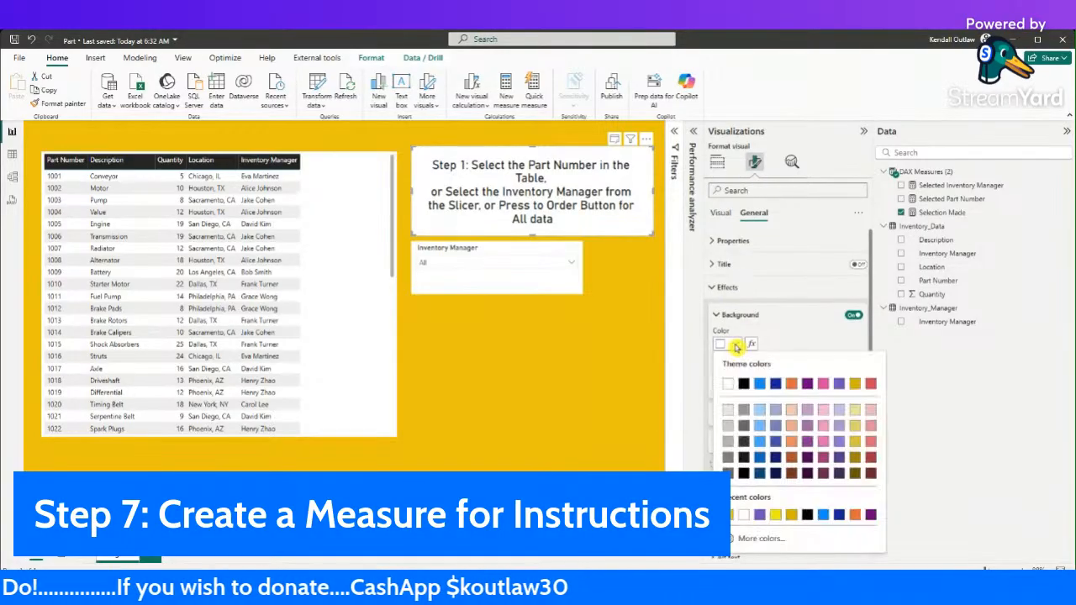
pyautogui.click(760, 445)
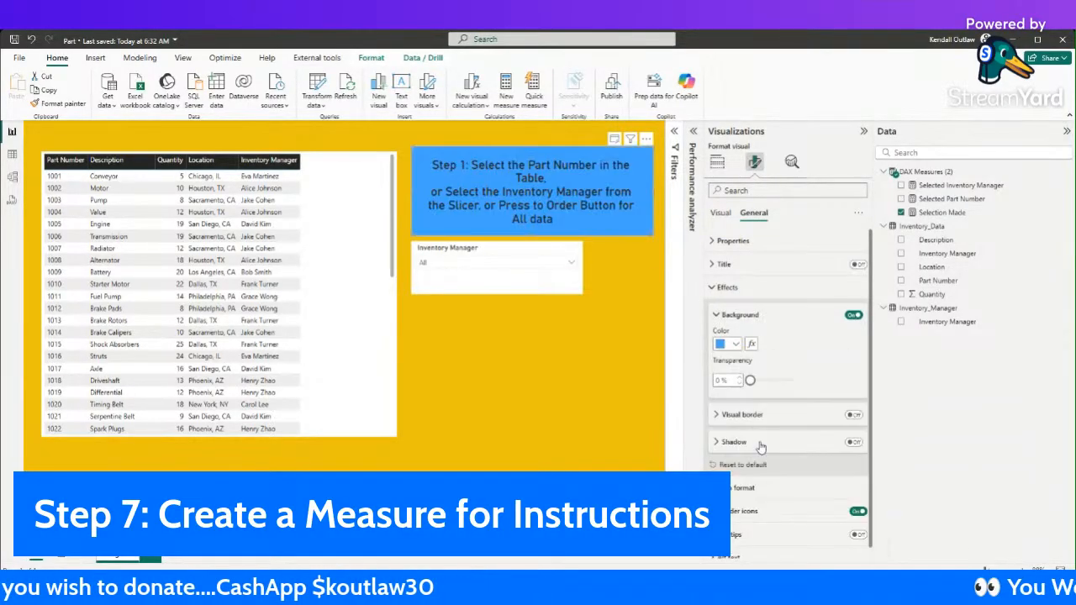
pyautogui.click(582, 360)
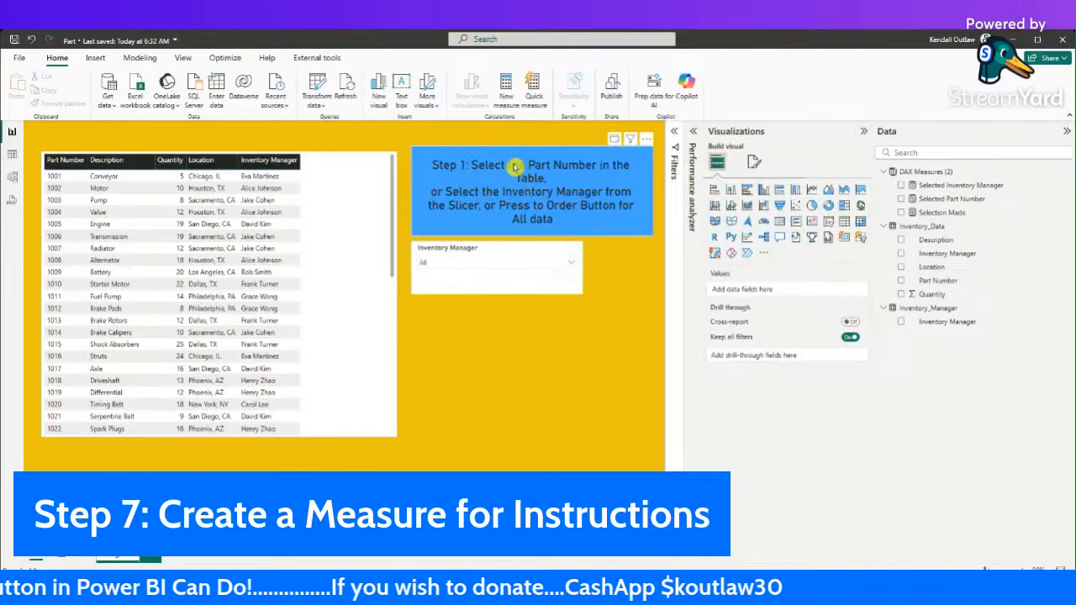
# Step: Check the instructions card by selecting and clearing part 1007 in the table and one manager in the Inventory Manager slicer
pyautogui.click(60, 250)
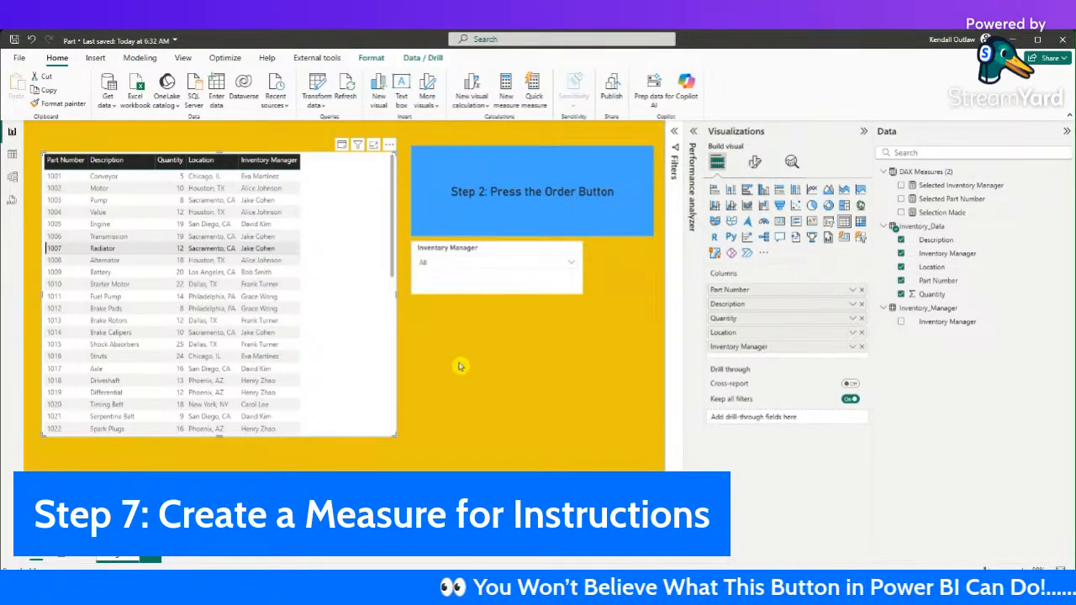
pyautogui.click(62, 248)
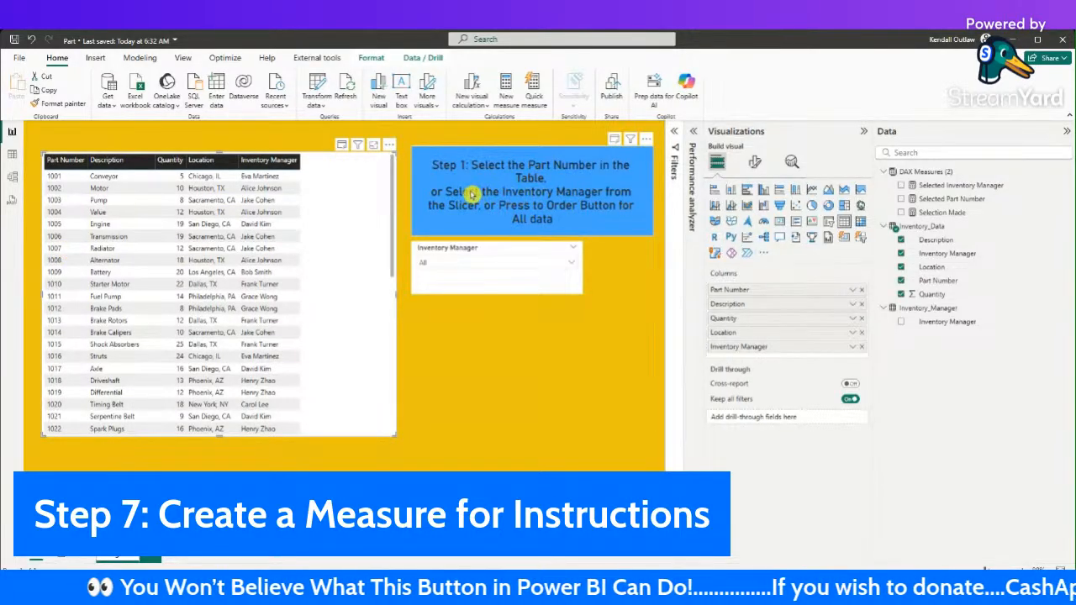
pyautogui.click(572, 262)
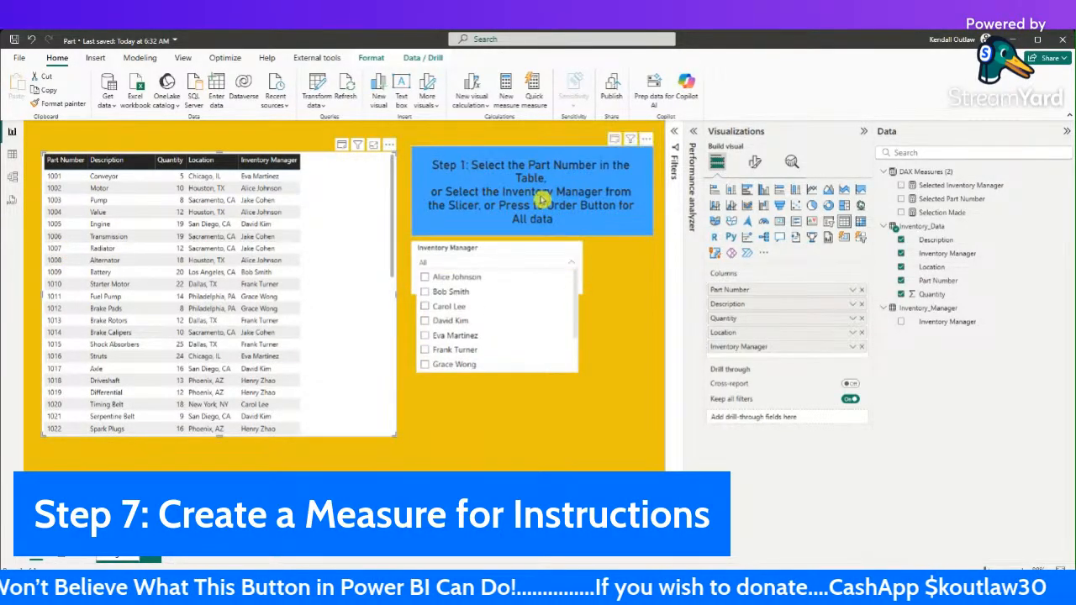
pyautogui.click(452, 324)
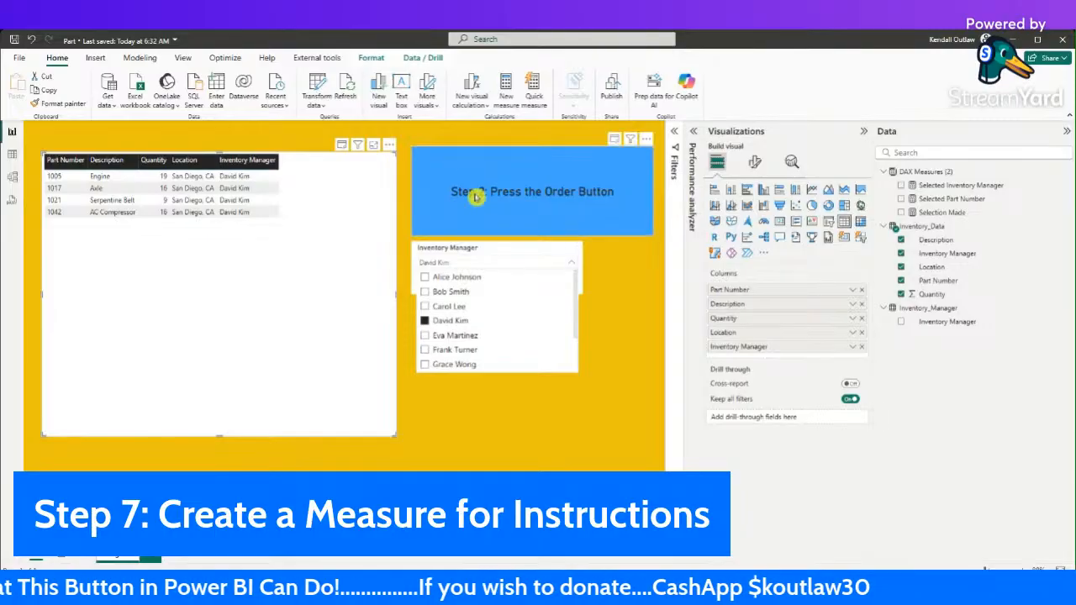
pyautogui.click(445, 320)
pyautogui.click(512, 304)
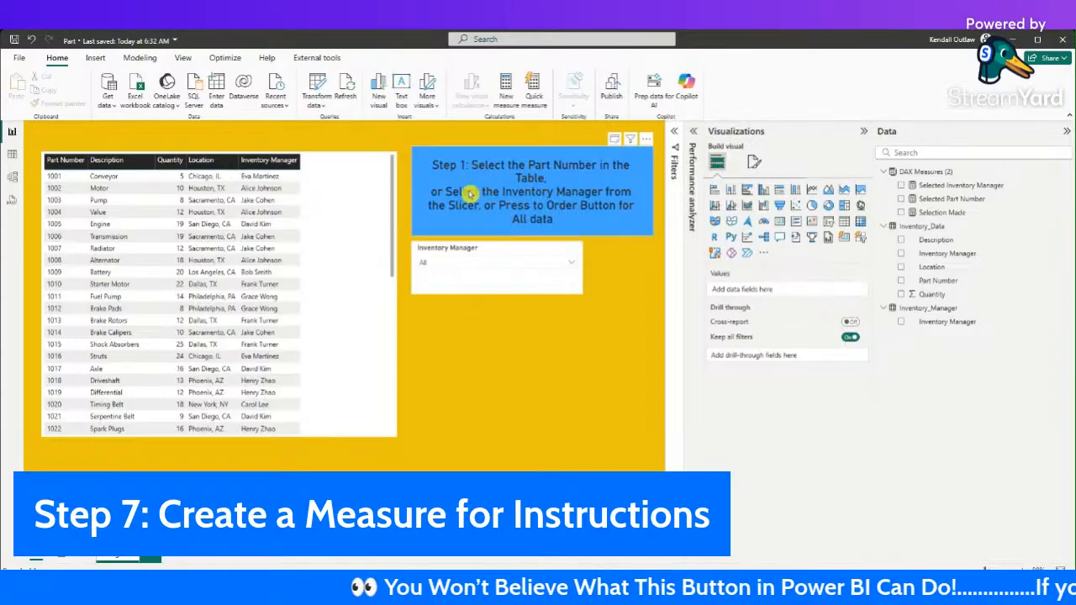
# Step: Repeat the instructions card check with part 1006 and a different manager in the slicer, clearing both selections
pyautogui.click(67, 239)
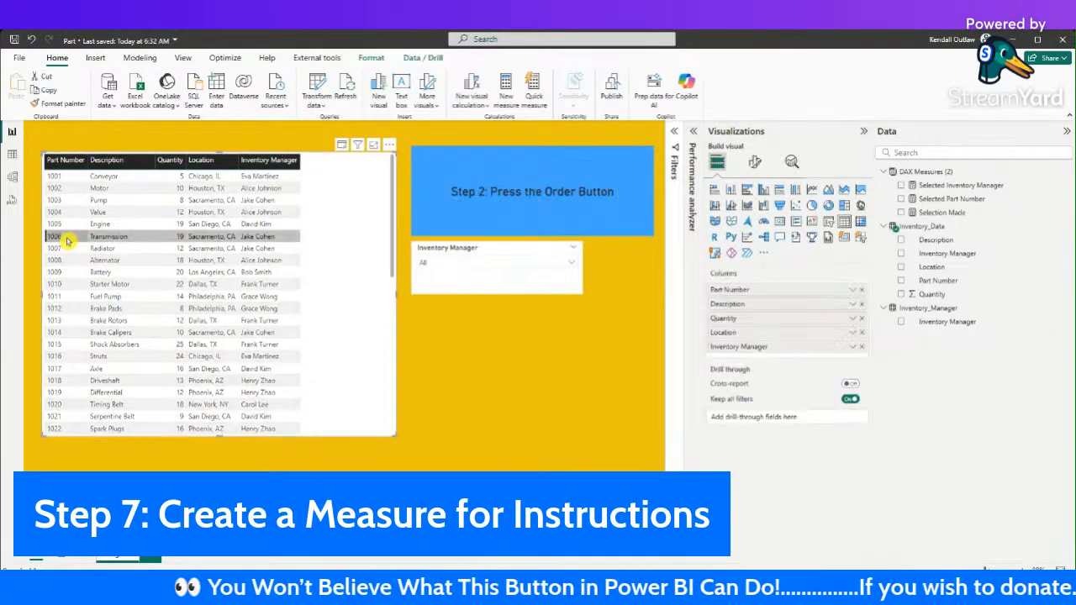
pyautogui.click(60, 240)
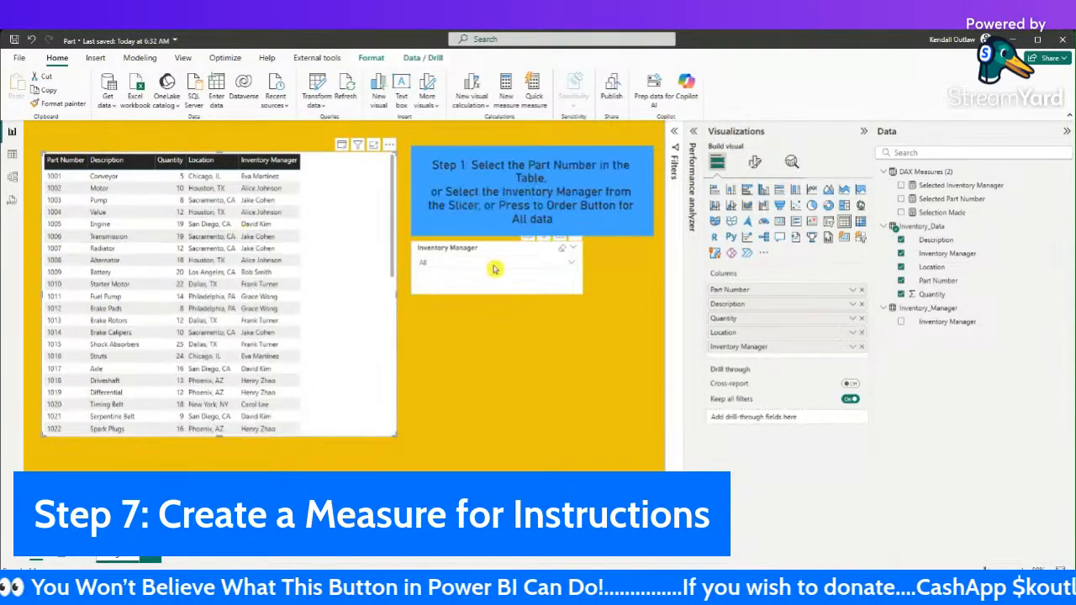
pyautogui.click(572, 262)
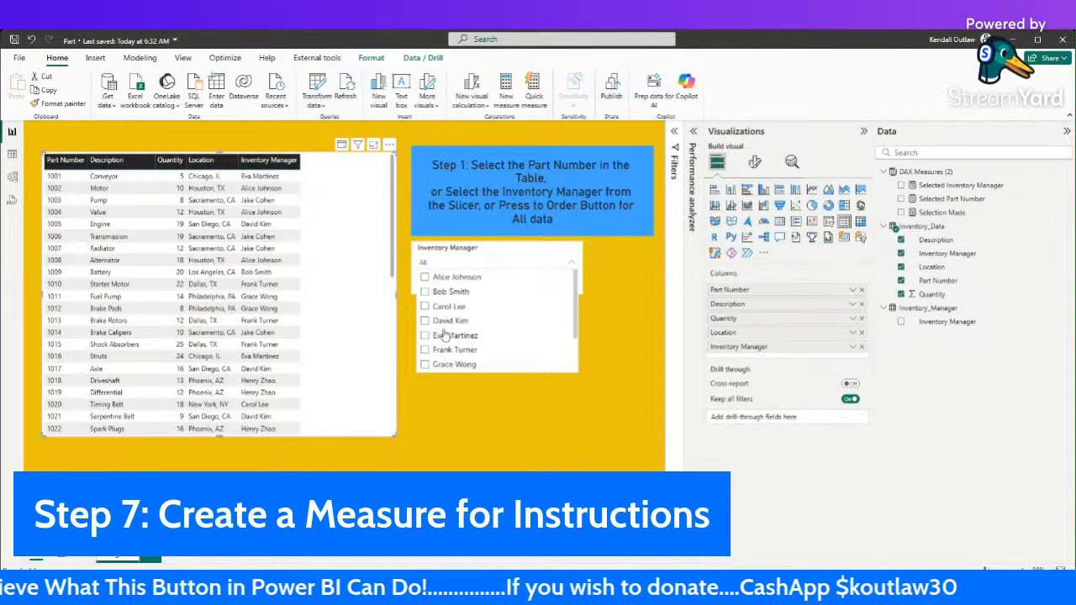
pyautogui.click(446, 337)
pyautogui.click(446, 337)
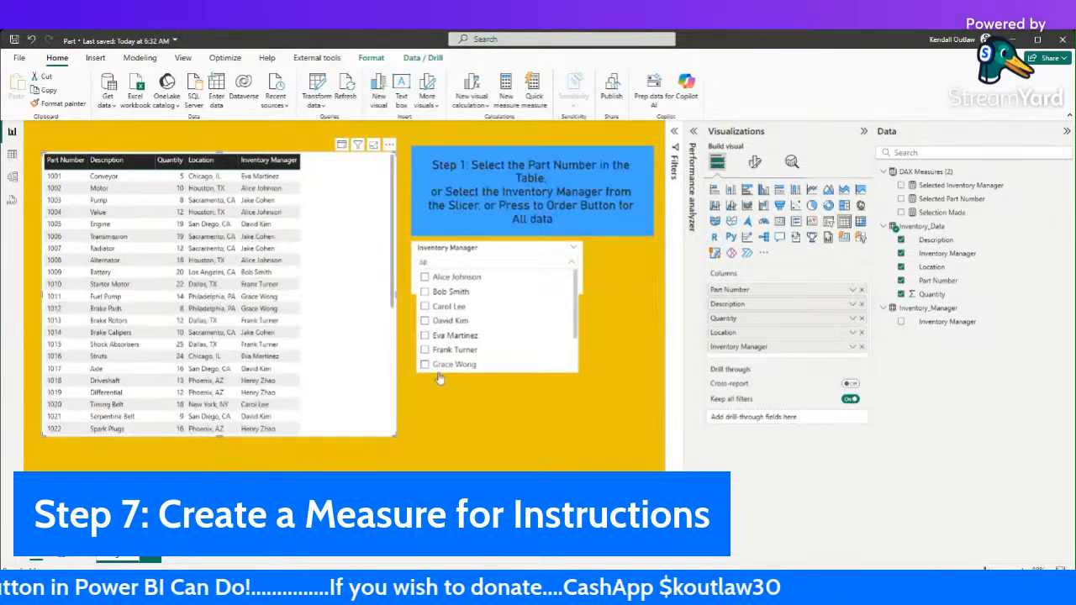
pyautogui.click(439, 424)
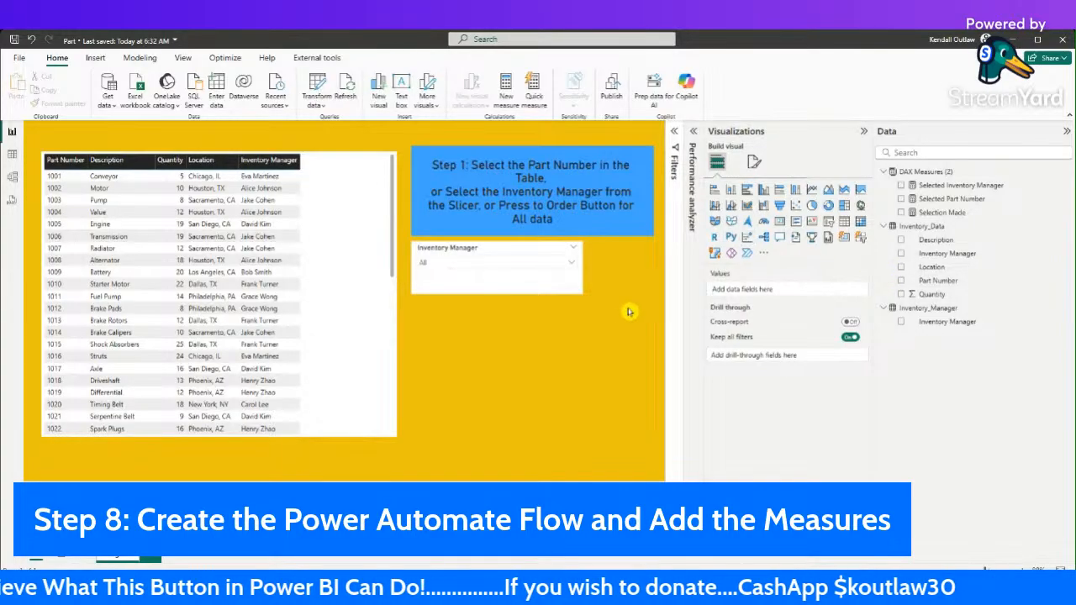
# Step: Add a Power Automate visual below the slicer, fed by the Selected Inventory Manager, Selected Part Number and Selection Made measures
pyautogui.click(747, 258)
pyautogui.moveTo(604, 433); pyautogui.dragTo(645, 473)
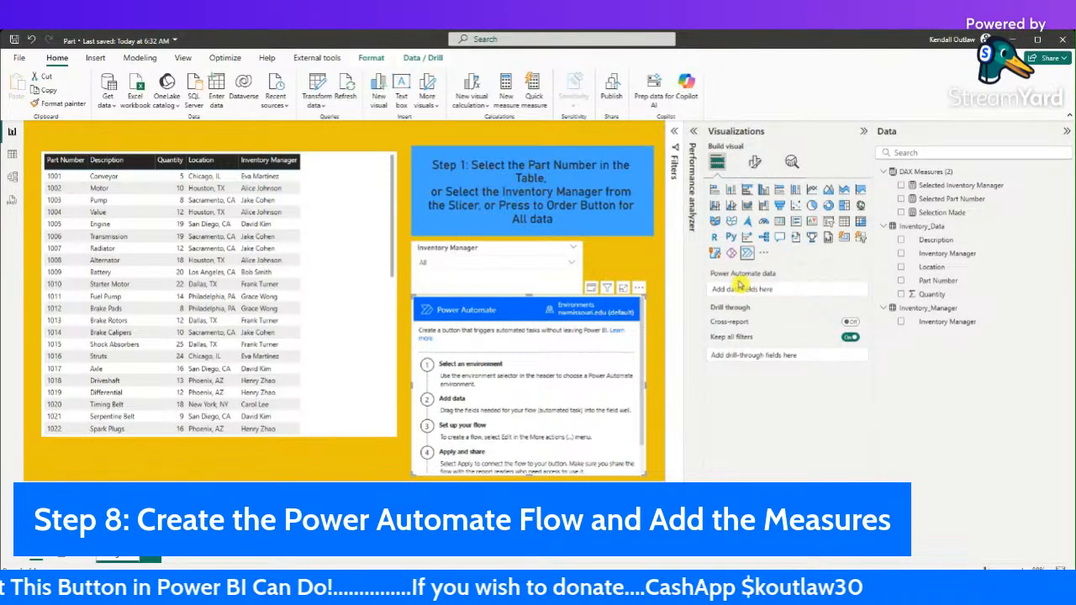
pyautogui.click(902, 186)
pyautogui.click(902, 199)
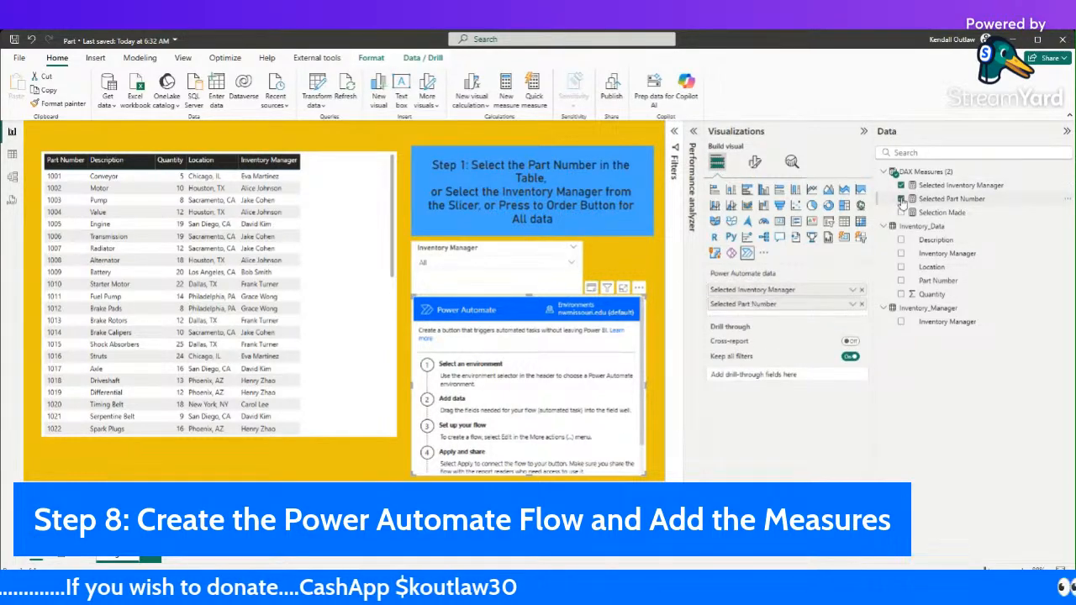
pyautogui.click(901, 213)
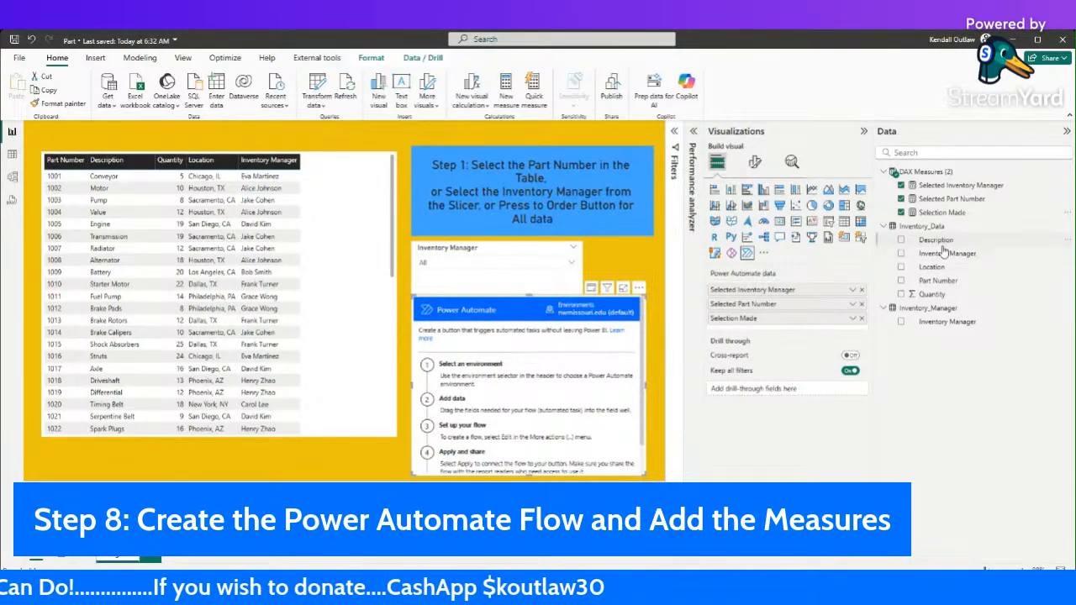
pyautogui.click(655, 268)
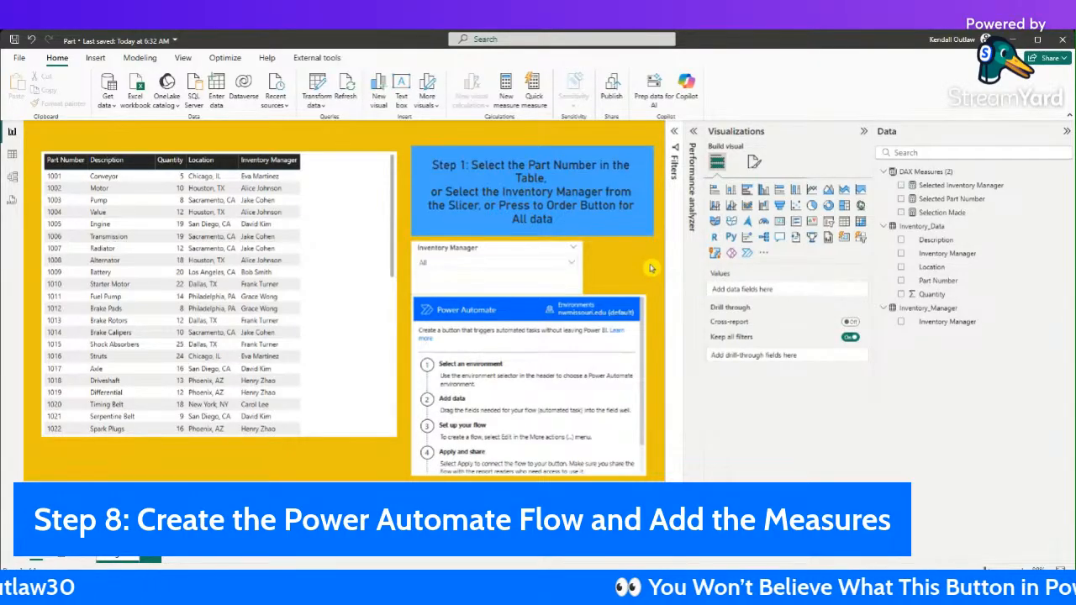
pyautogui.moveTo(908, 250); pyautogui.dragTo(645, 274)
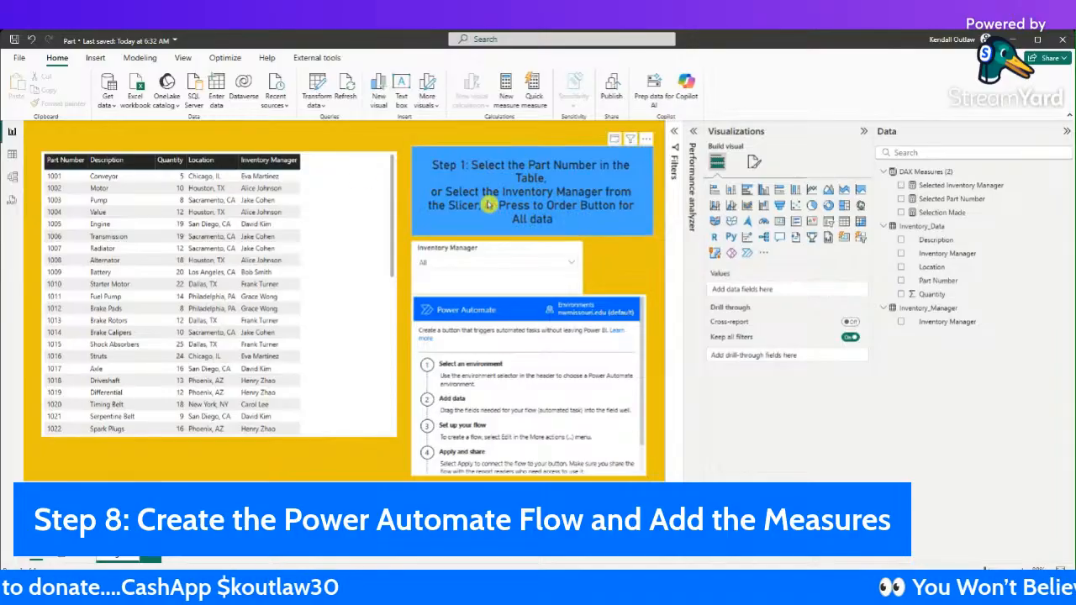
pyautogui.click(780, 222)
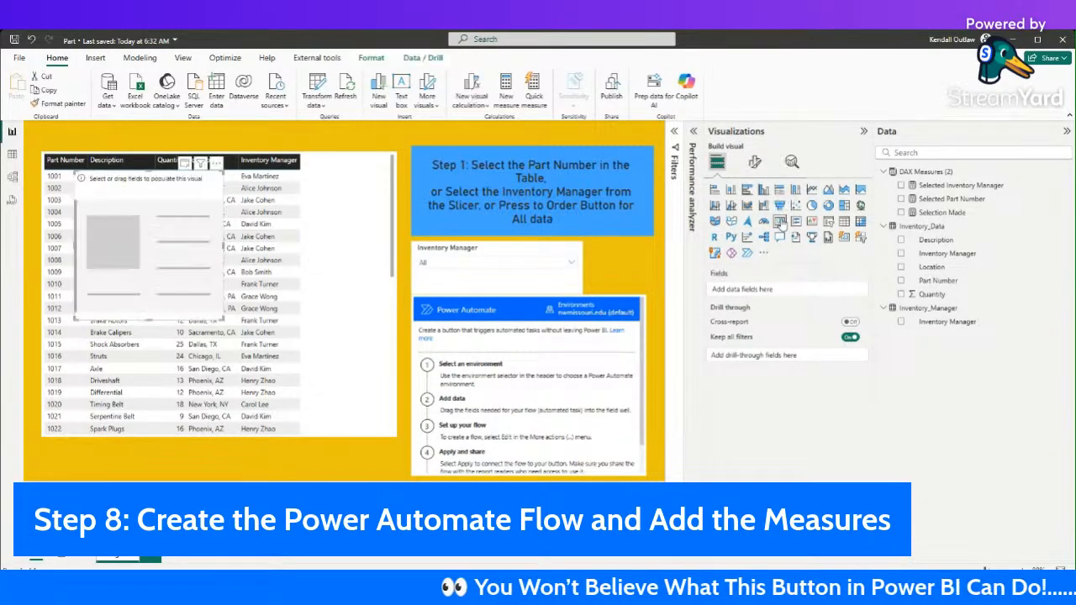
pyautogui.click(901, 213)
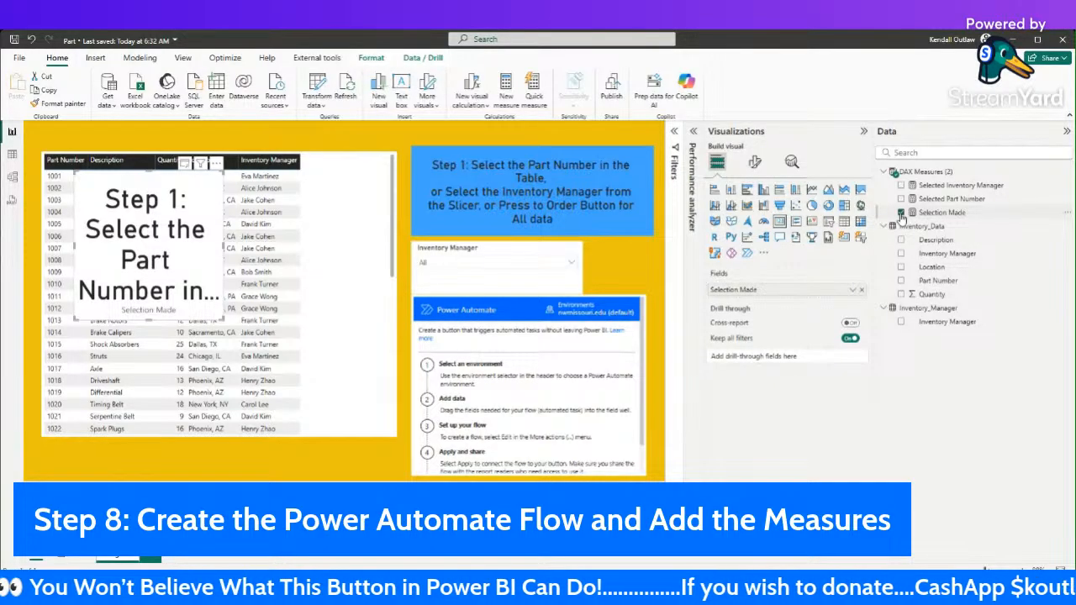
pyautogui.click(901, 212)
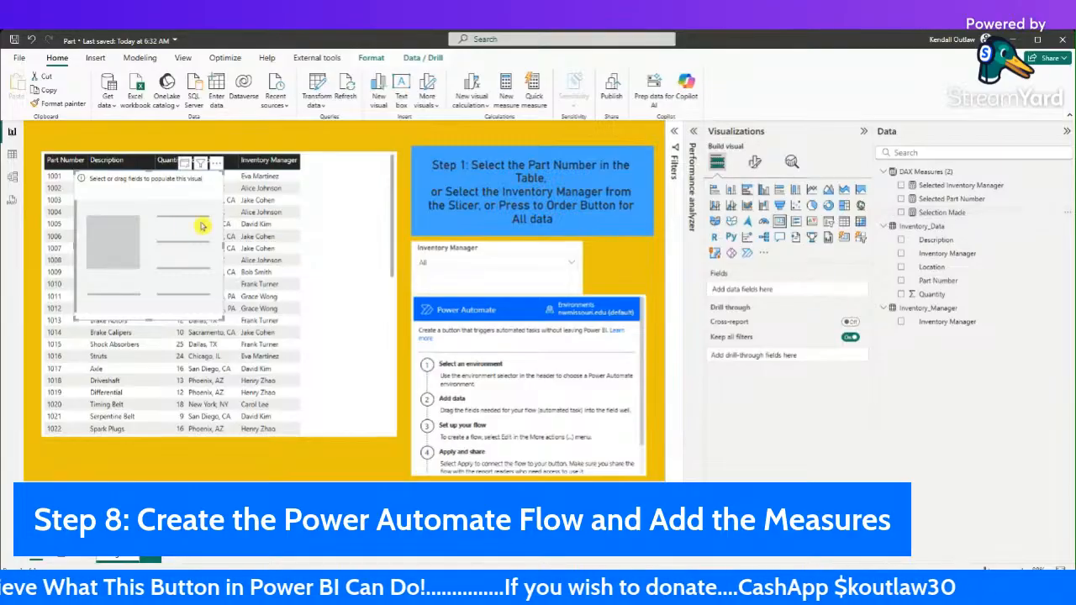
pyautogui.press('Delete')
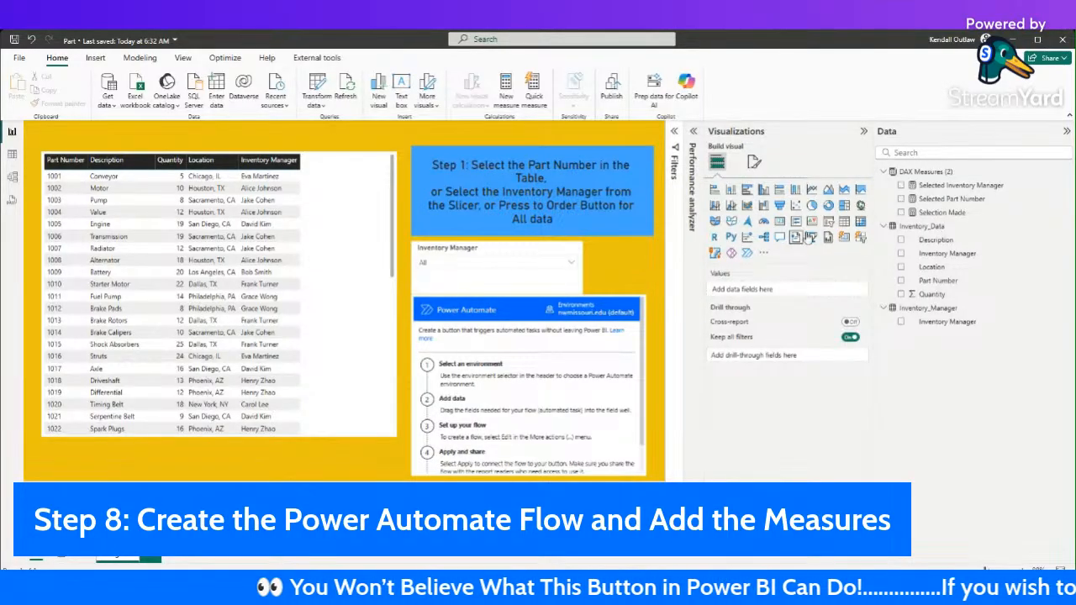
# Step: Review the formulas of the Selected Inventory Manager and Selection Made measures, expanding the latter to its full text
pyautogui.click(942, 190)
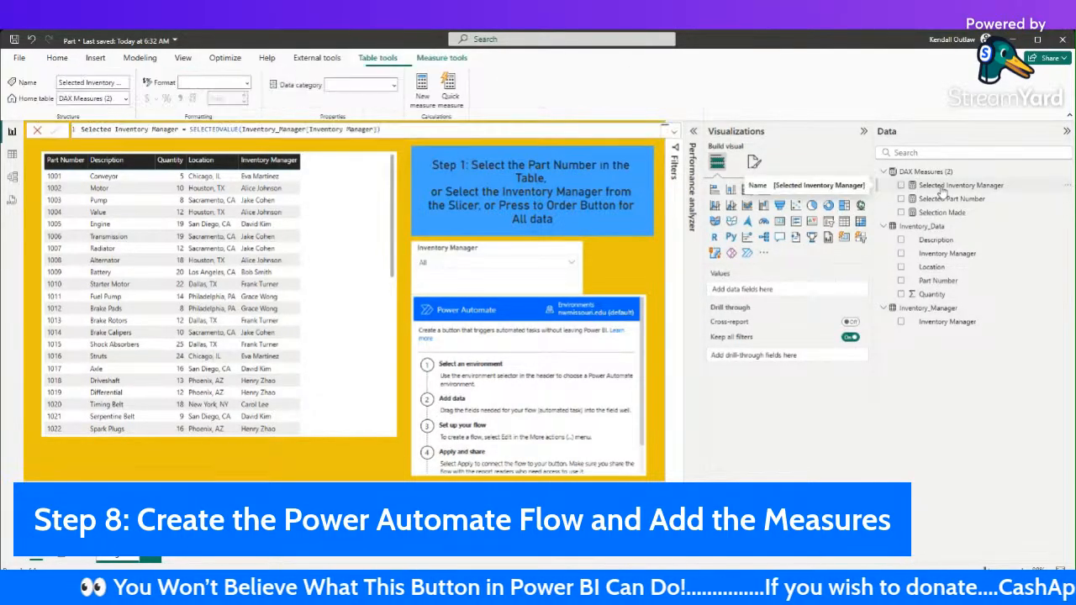
pyautogui.click(941, 212)
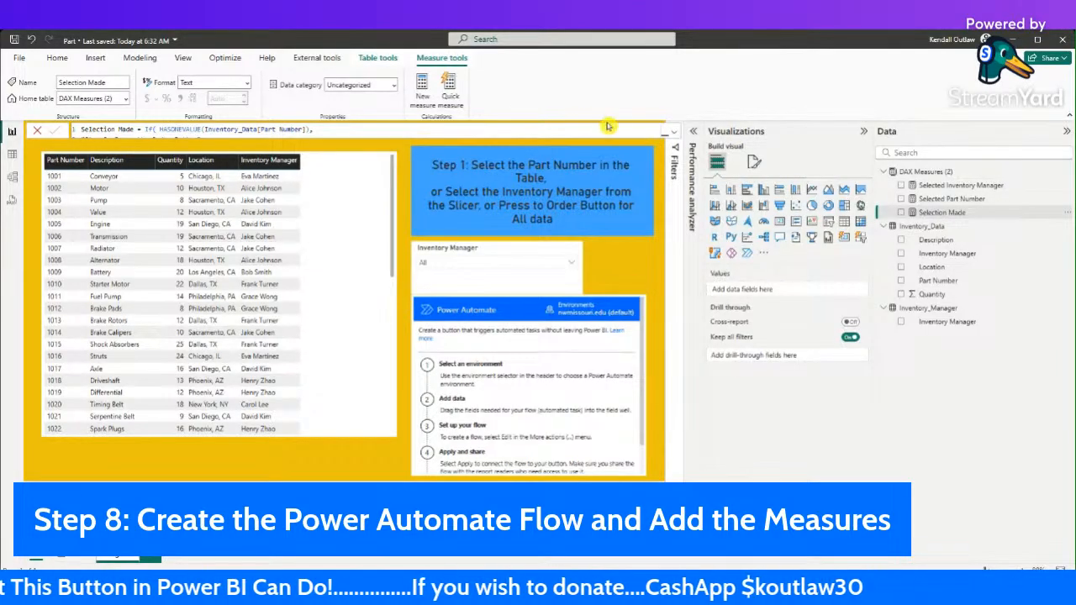
pyautogui.click(674, 136)
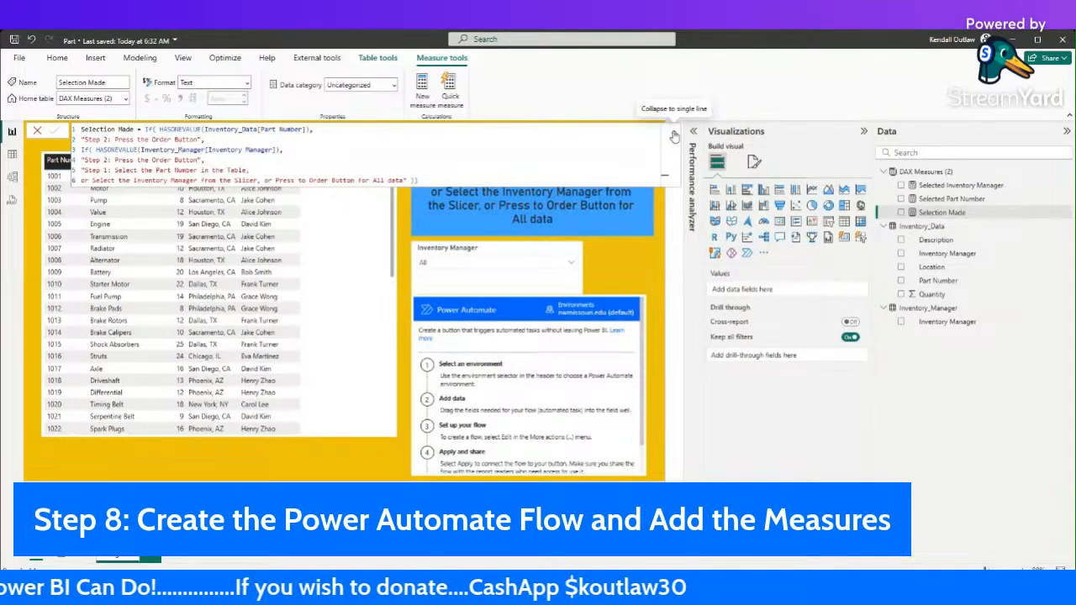
pyautogui.click(673, 136)
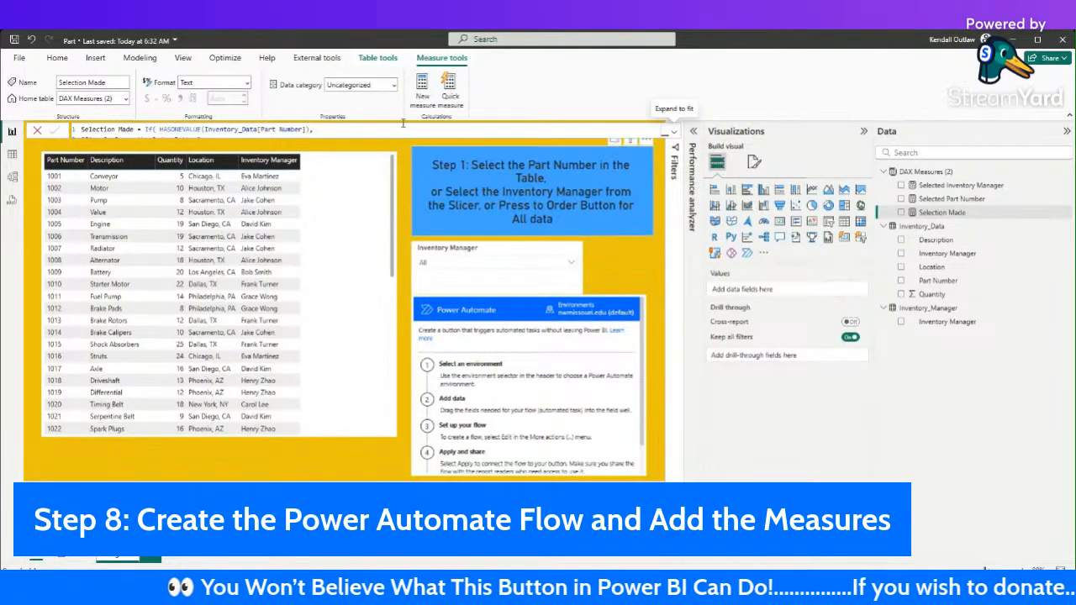
pyautogui.click(659, 266)
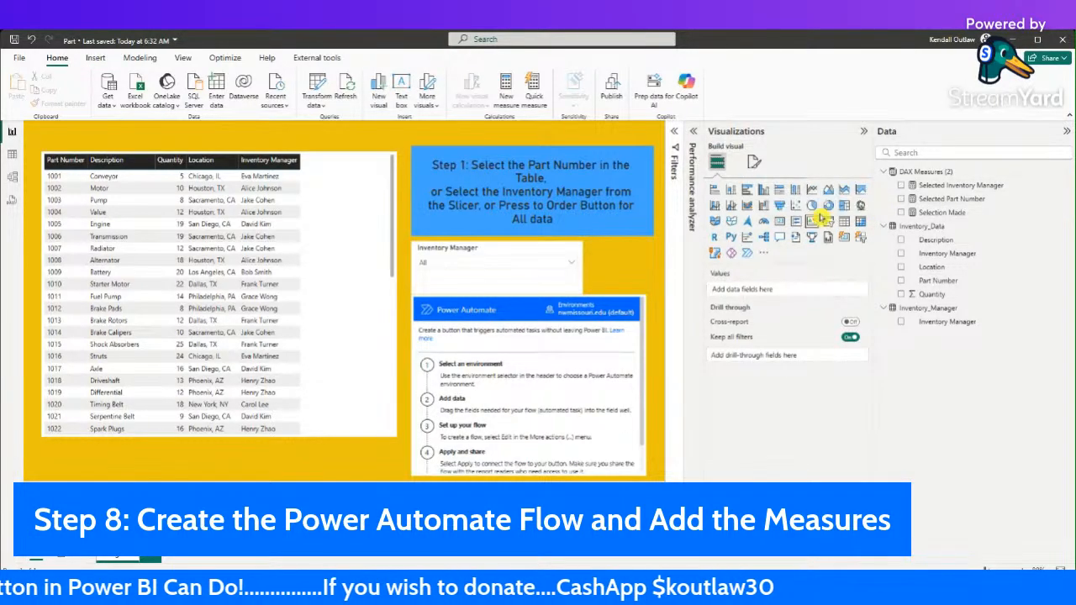
# Step: Copy the full Selection Made formula and paste it into a new measure in the DAX Measures table
pyautogui.click(956, 216)
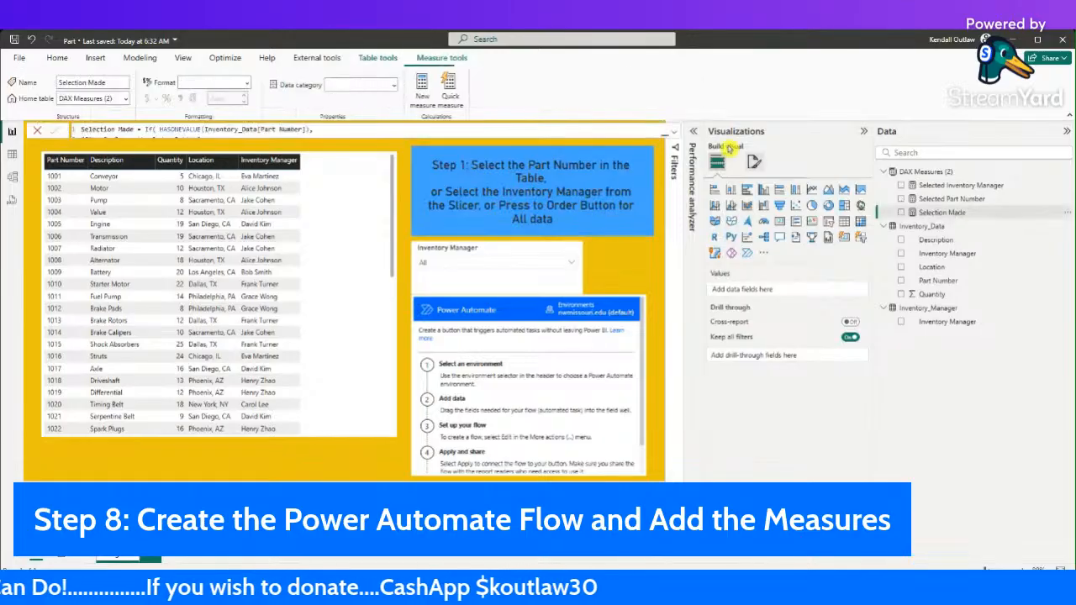
pyautogui.click(670, 132)
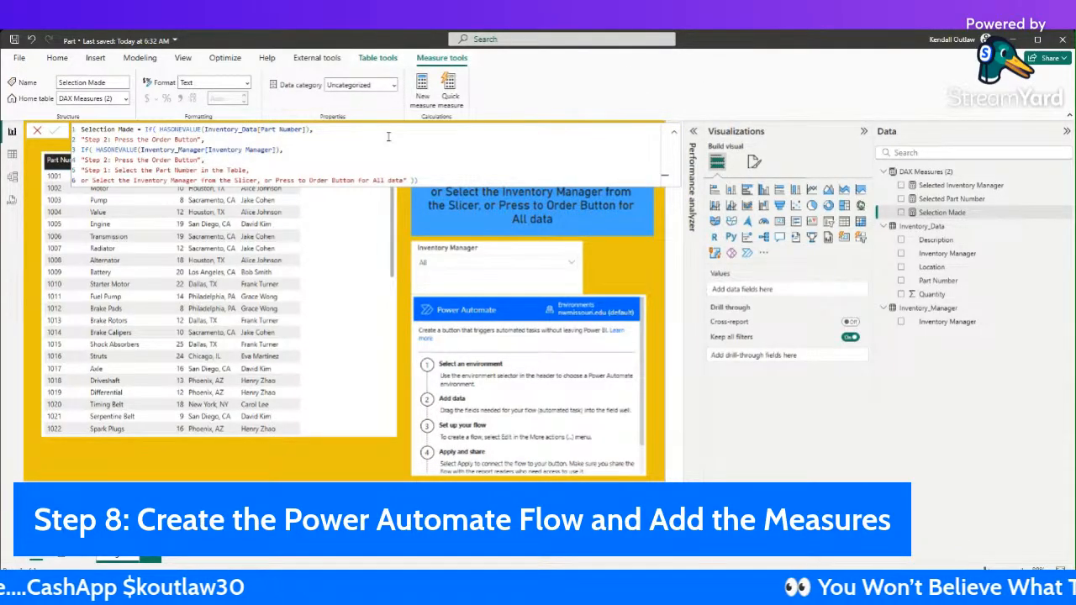
pyautogui.moveTo(427, 179); pyautogui.dragTo(54, 130)
pyautogui.hotkey('ctrl', 'c')
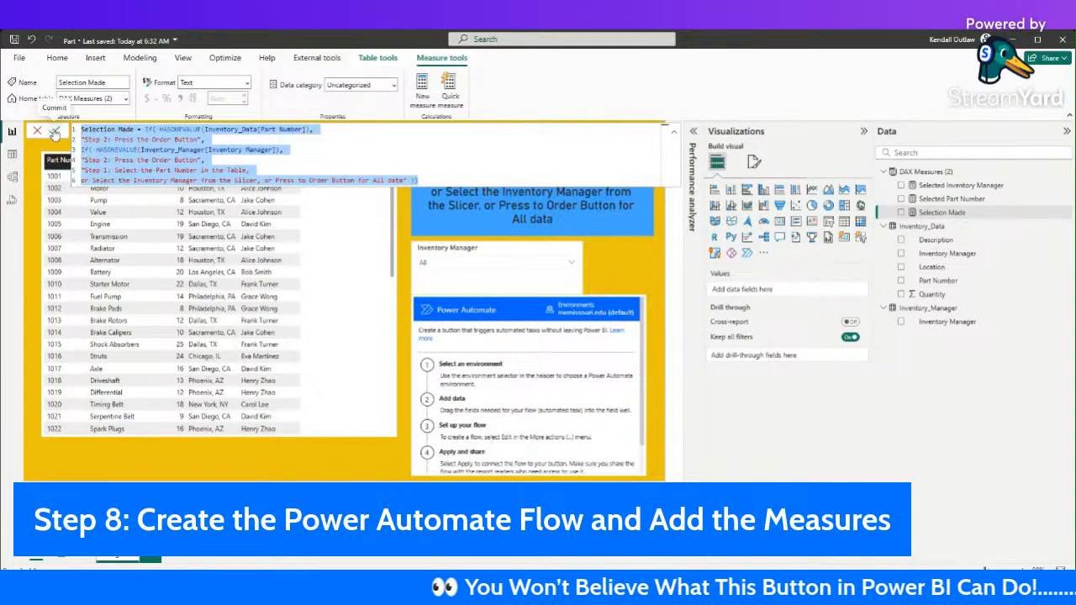
pyautogui.click(317, 452)
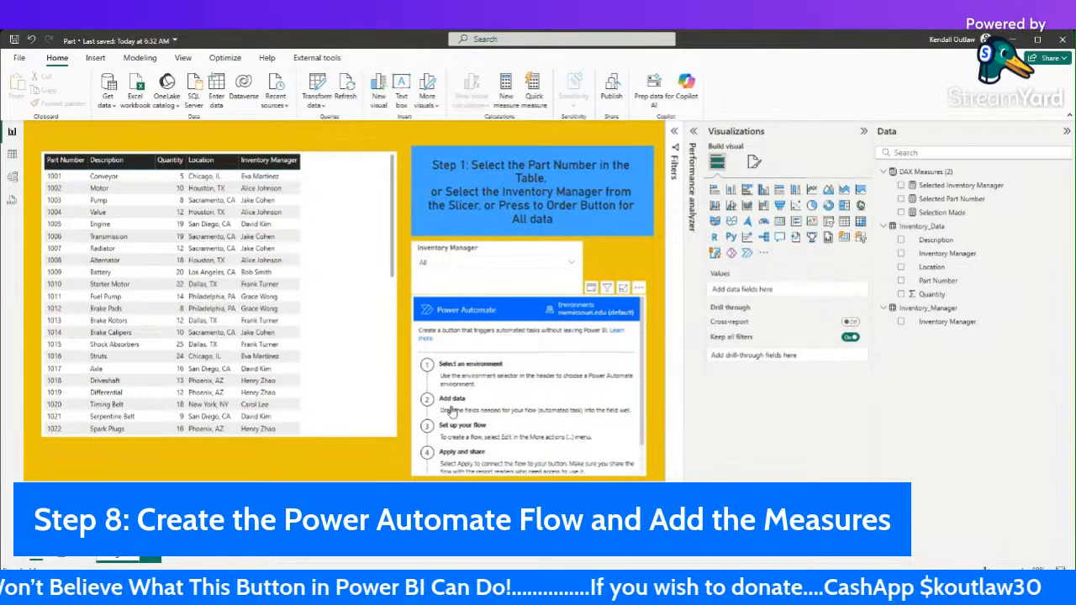
pyautogui.click(920, 186)
pyautogui.click(421, 97)
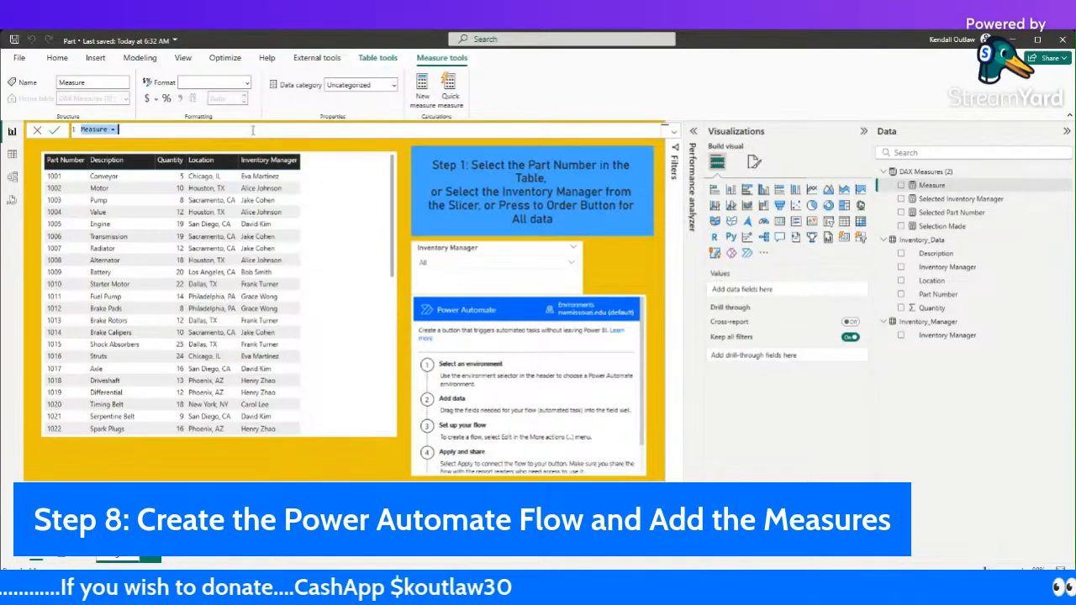
pyautogui.hotkey('ctrl', 'v')
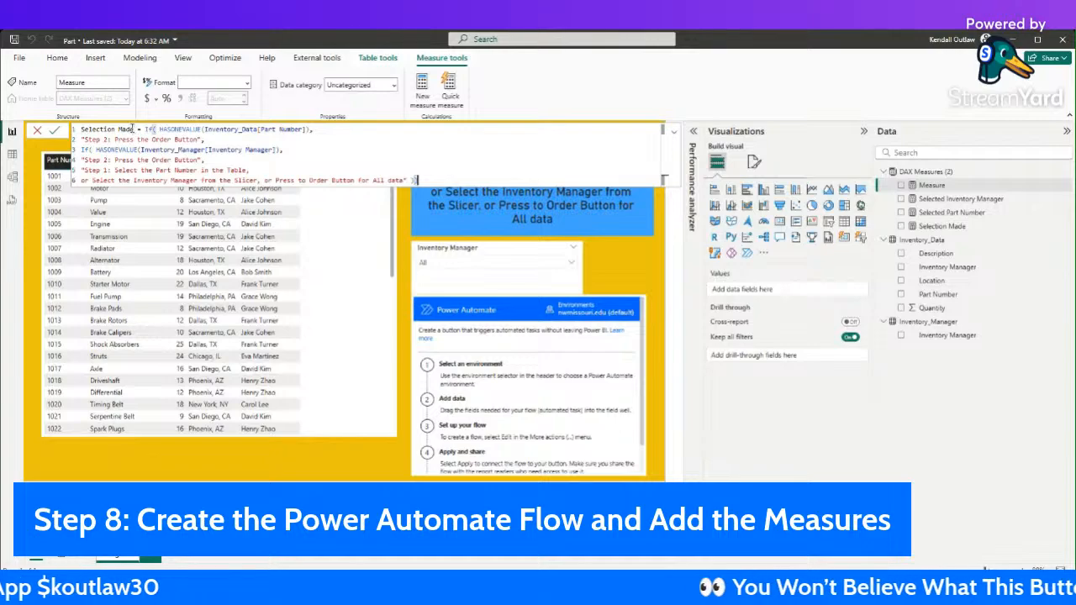
# Step: Change the measure name at the start of the pasted formula to User Selection
pyautogui.doubleClick(135, 130)
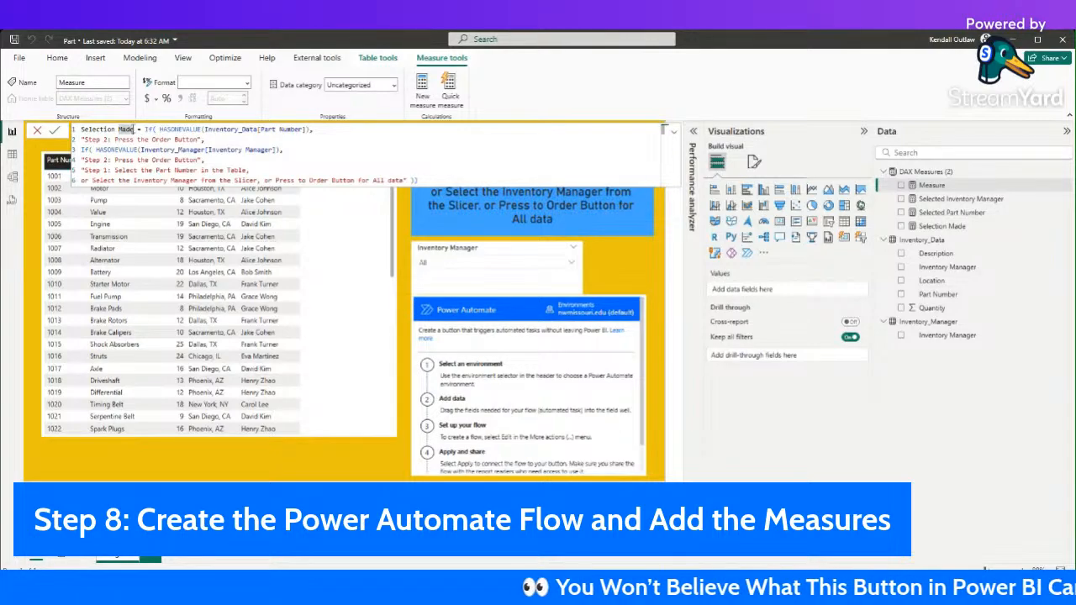
pyautogui.moveTo(120, 129); pyautogui.dragTo(82, 129)
pyautogui.click(82, 128)
pyautogui.write('User')
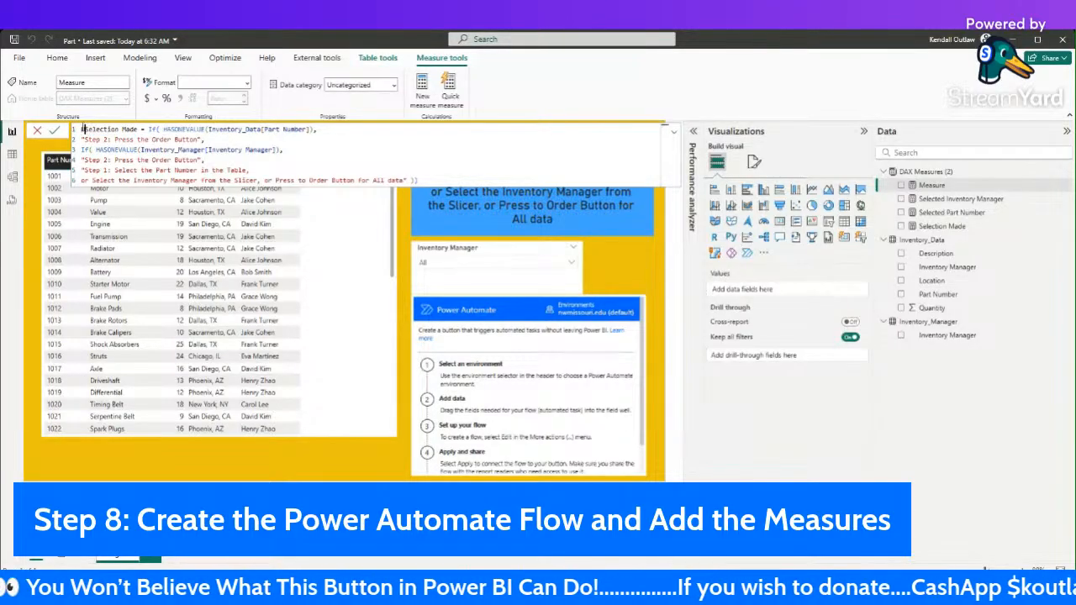
pyautogui.click(157, 129)
pyautogui.press('BackSpace')
pyautogui.press('BackSpace')
pyautogui.press('BackSpace')
pyautogui.press('BackSpace')
pyautogui.press('BackSpace')
pyautogui.press('BackSpace')
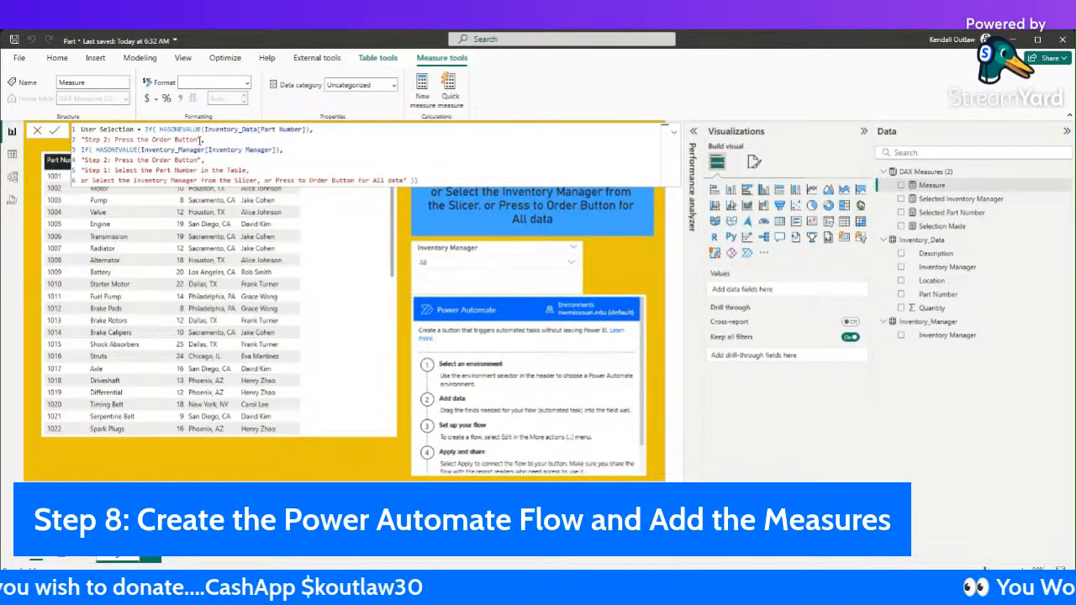
# Step: Replace the two "Step 2: Press the Order Button" results with "Part Number" for the first IF and "Inventory Manager" for the second
pyautogui.moveTo(198, 139); pyautogui.dragTo(84, 140)
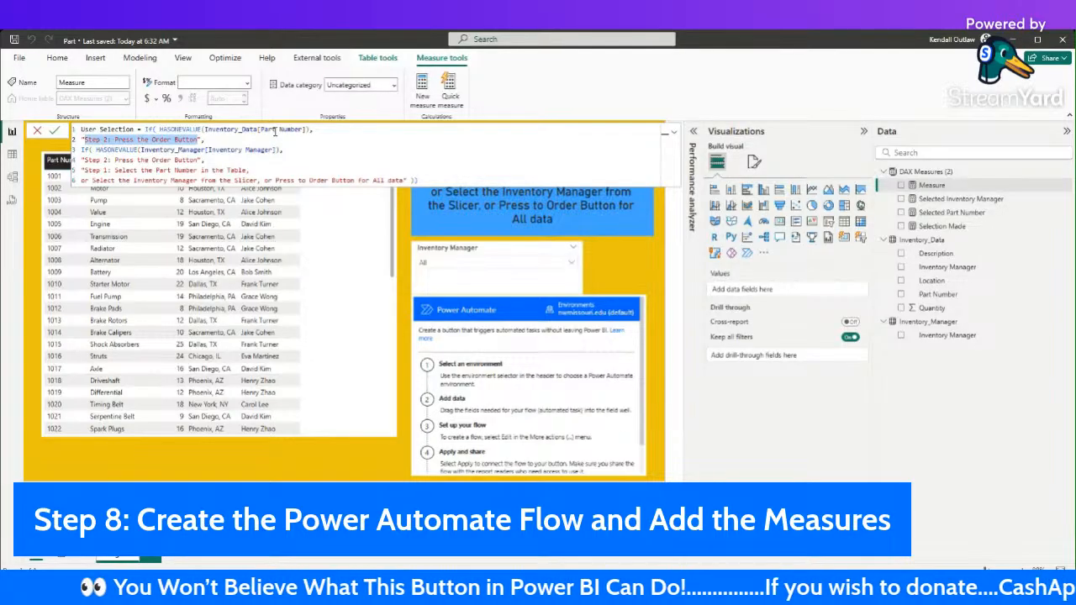
pyautogui.press('BackSpace')
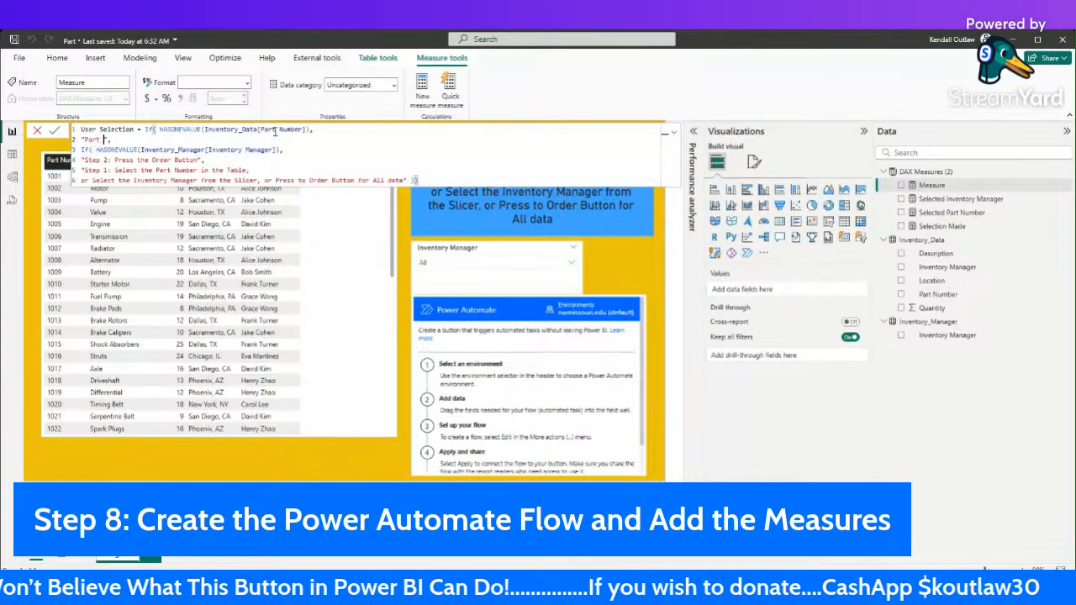
pyautogui.write('Part Numbe')
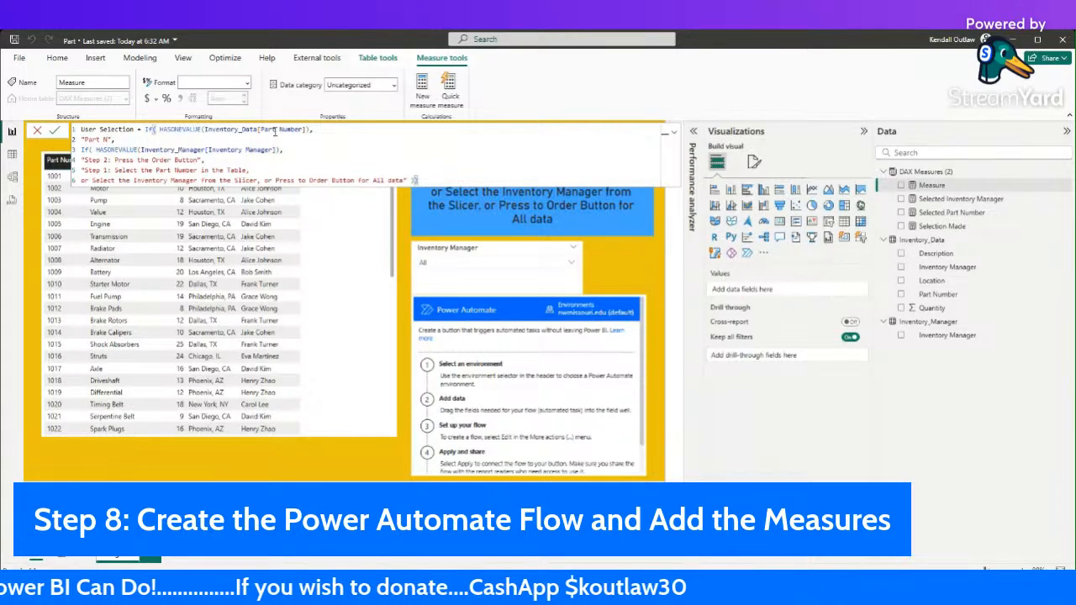
pyautogui.write('mber')
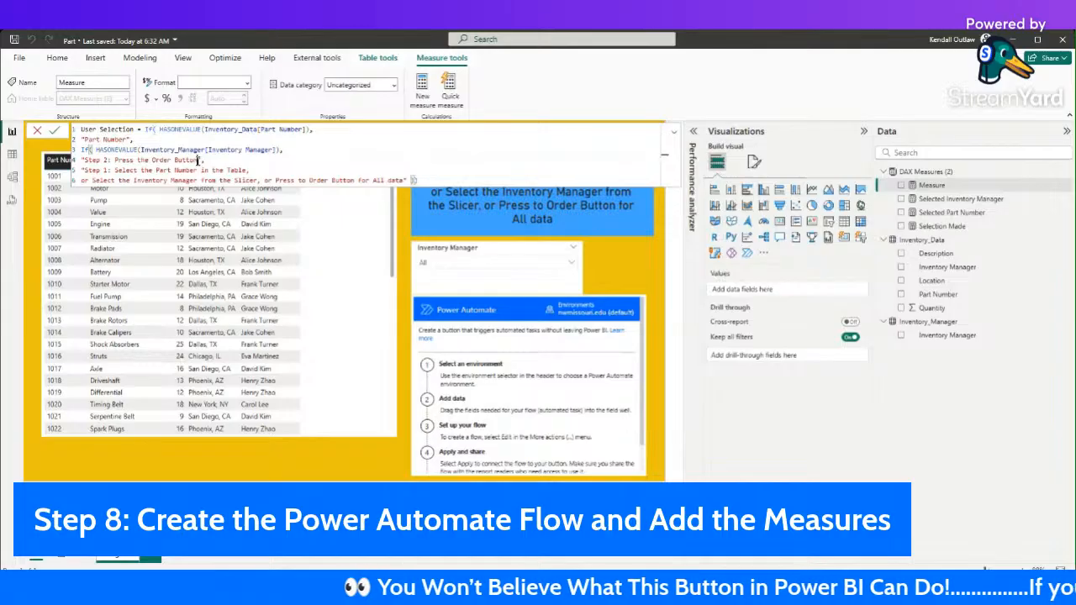
pyautogui.moveTo(198, 160); pyautogui.dragTo(87, 160)
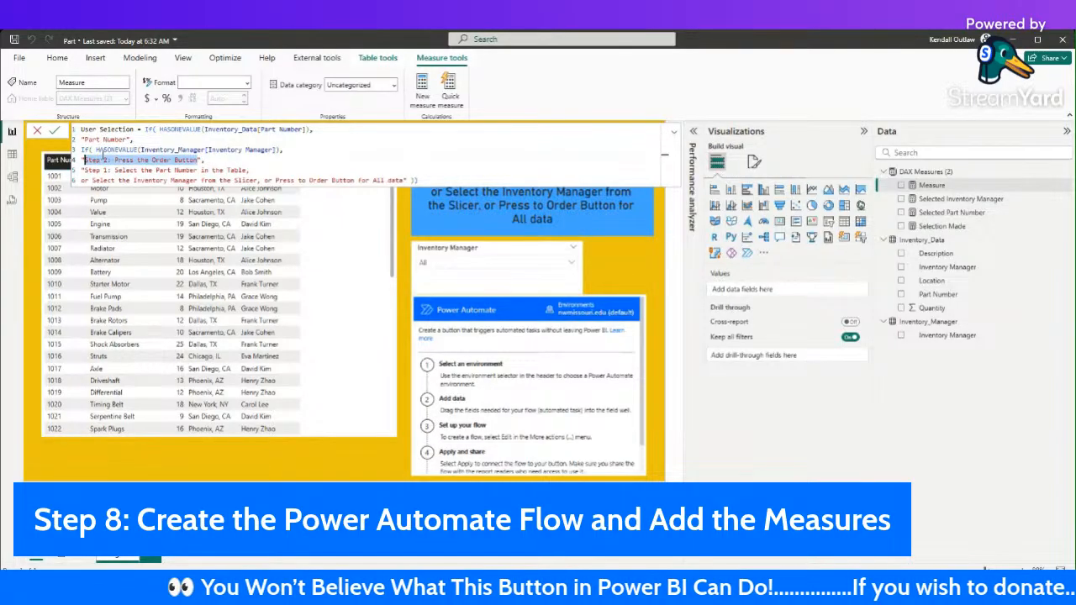
pyautogui.press('BackSpace')
pyautogui.write('If')
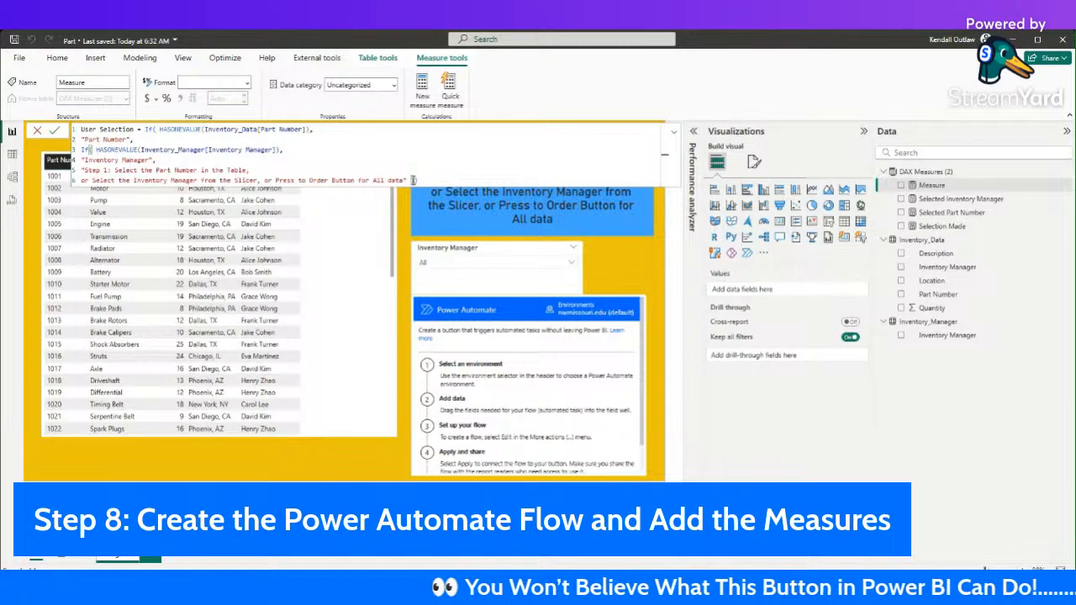
# Step: Replace the Step 1 instruction text at the end of the formula with "All" and commit the User Selection measure
pyautogui.moveTo(412, 180); pyautogui.dragTo(74, 175)
pyautogui.press('BackSpace')
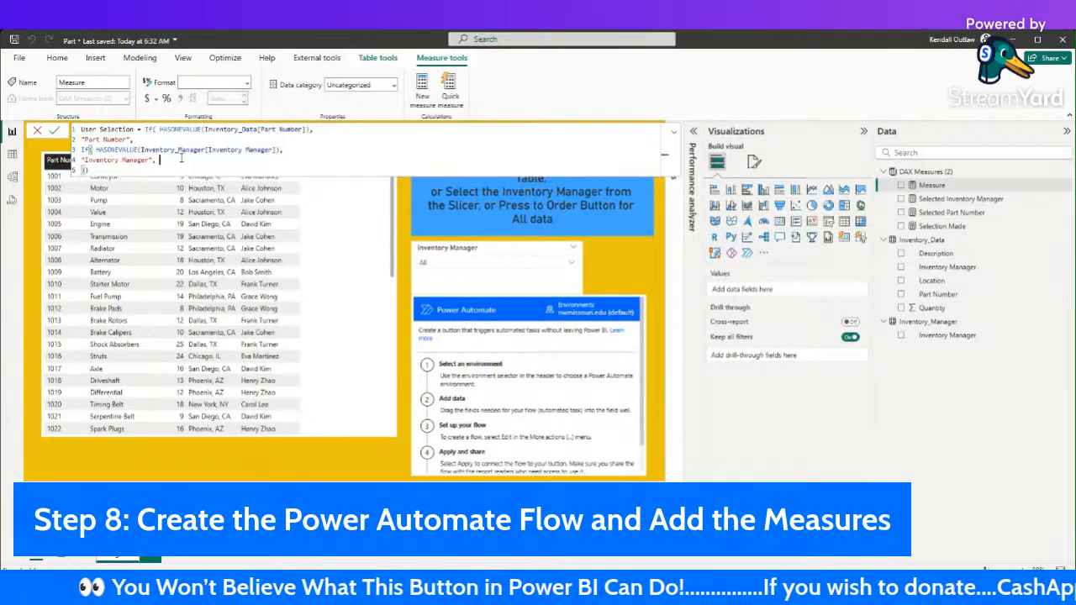
pyautogui.click(181, 157)
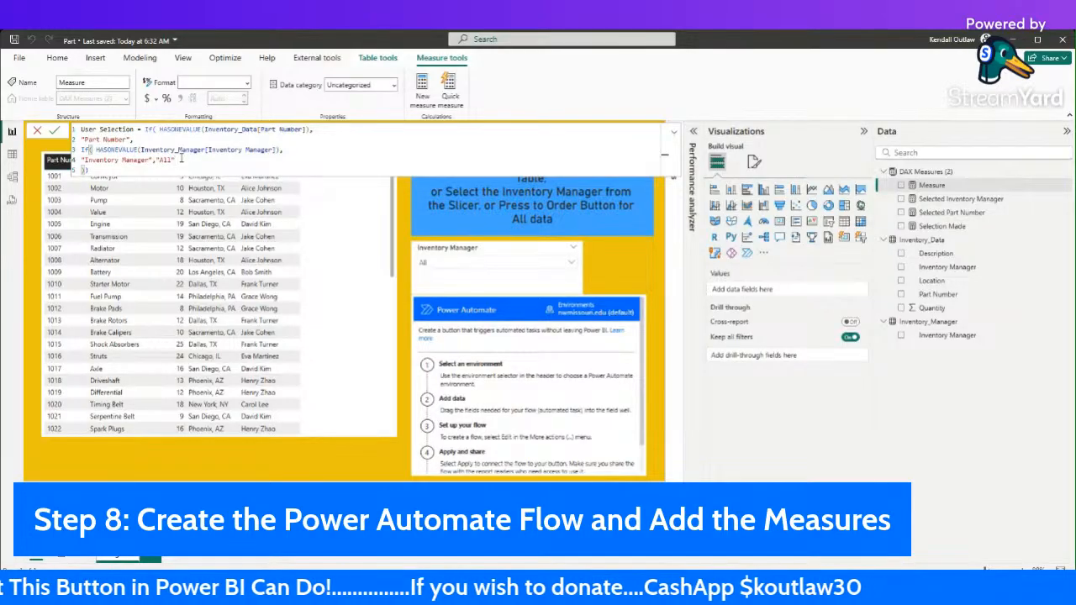
pyautogui.moveTo(171, 168); pyautogui.dragTo(72, 130)
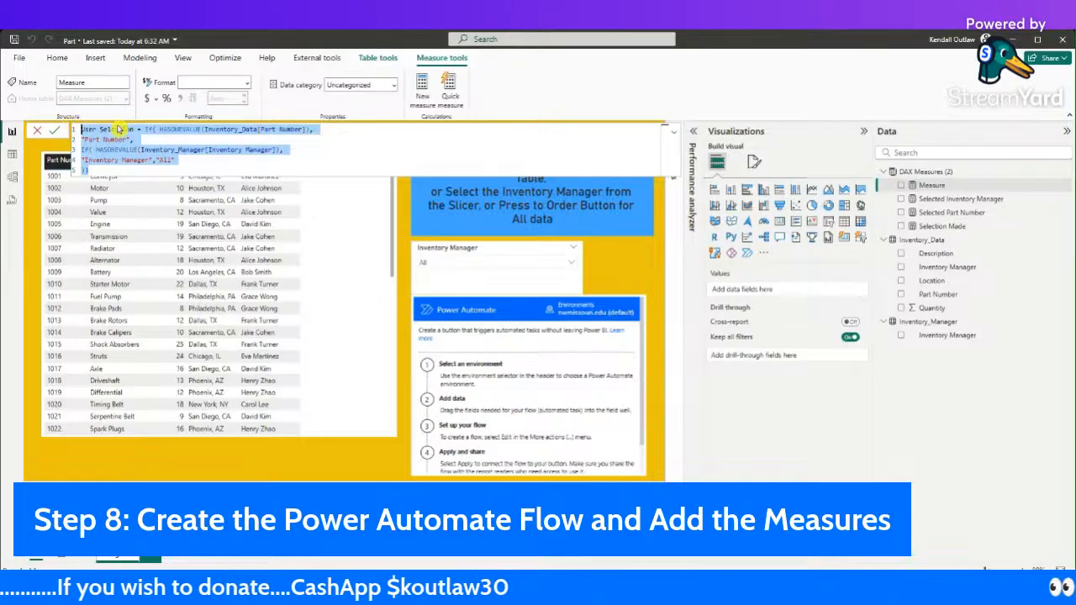
pyautogui.click(53, 130)
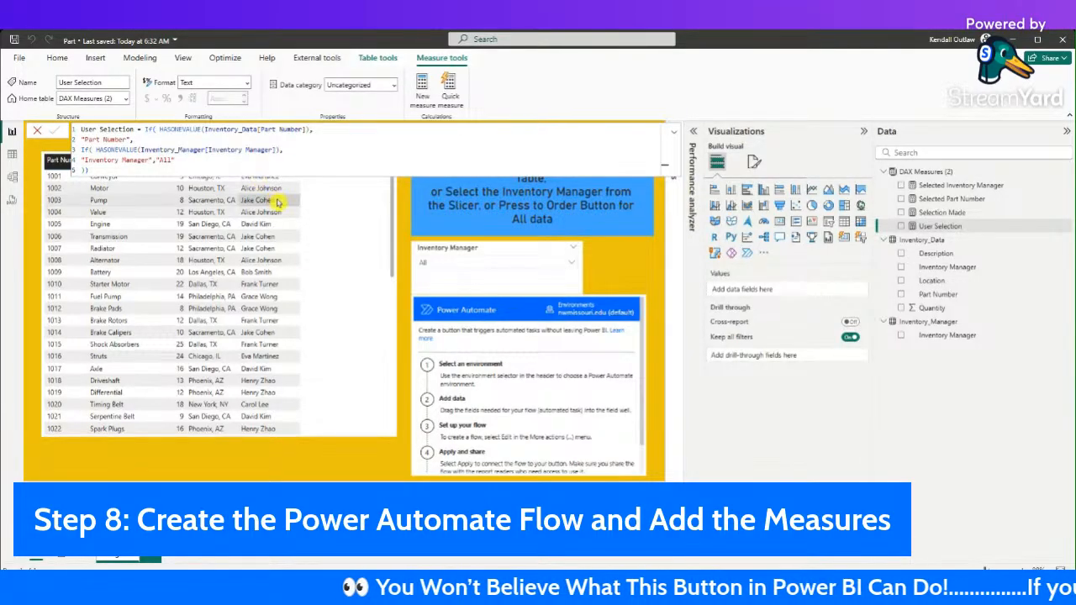
pyautogui.click(336, 450)
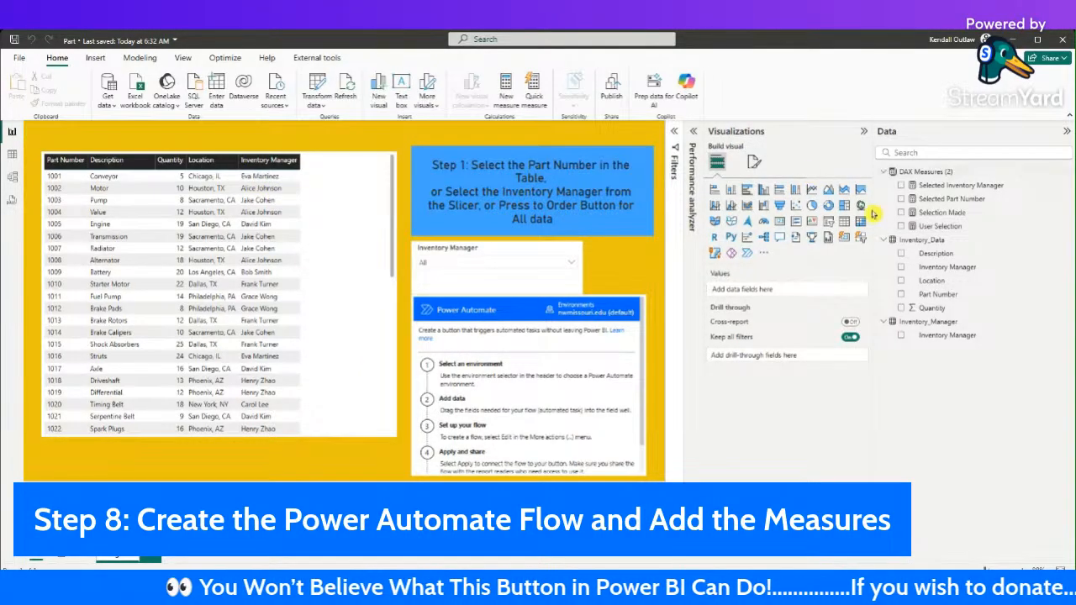
# Step: Add a card visual to the report page showing the User Selection measure
pyautogui.click(780, 222)
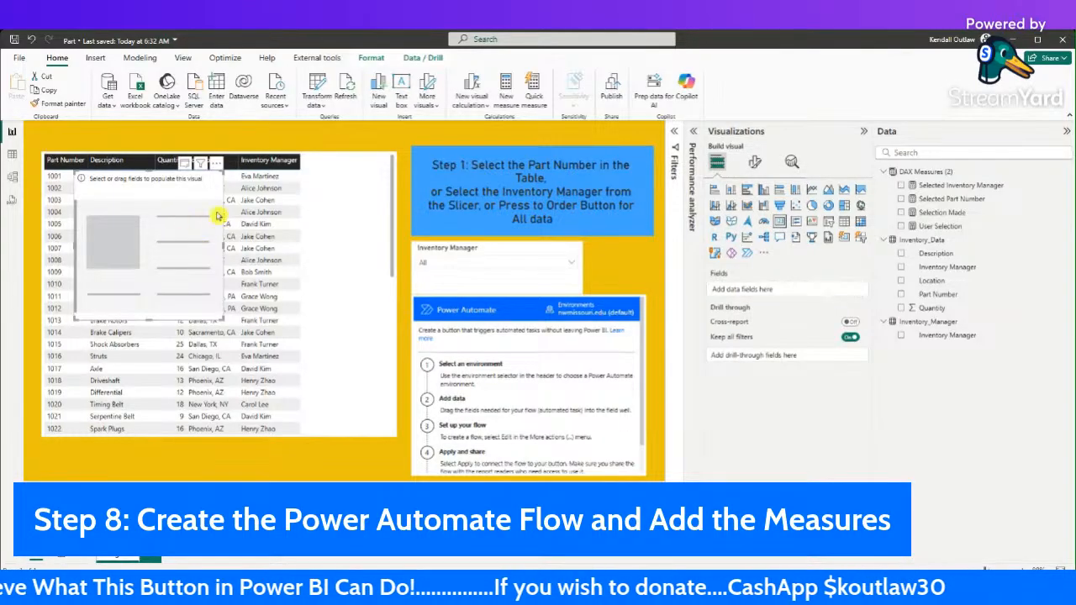
pyautogui.click(902, 226)
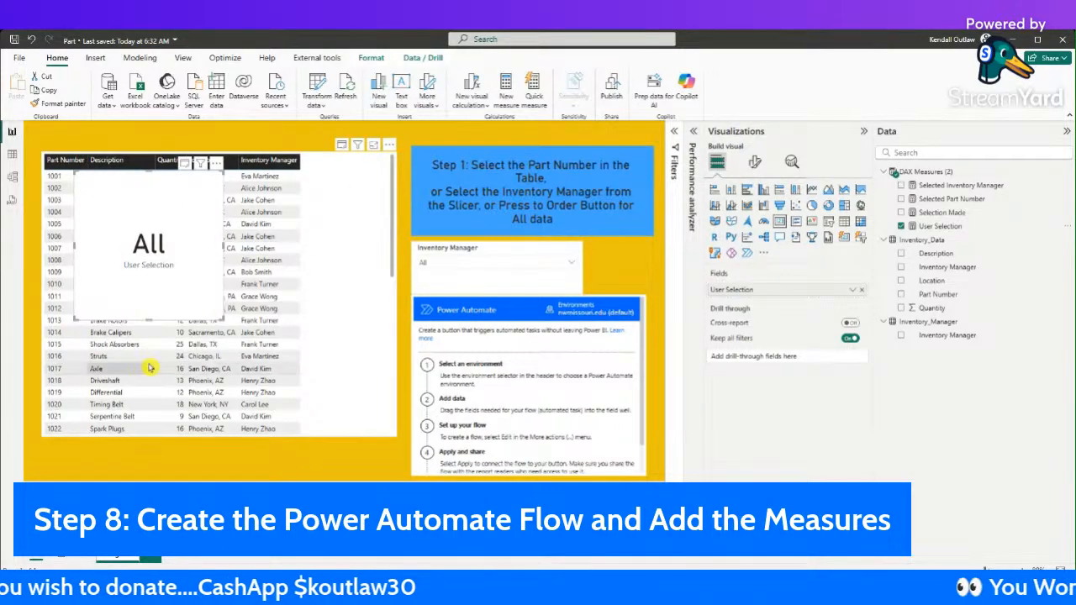
# Step: Select and clear part 1017 in the table, and move the User Selection card off the table onto the instructions card
pyautogui.click(69, 370)
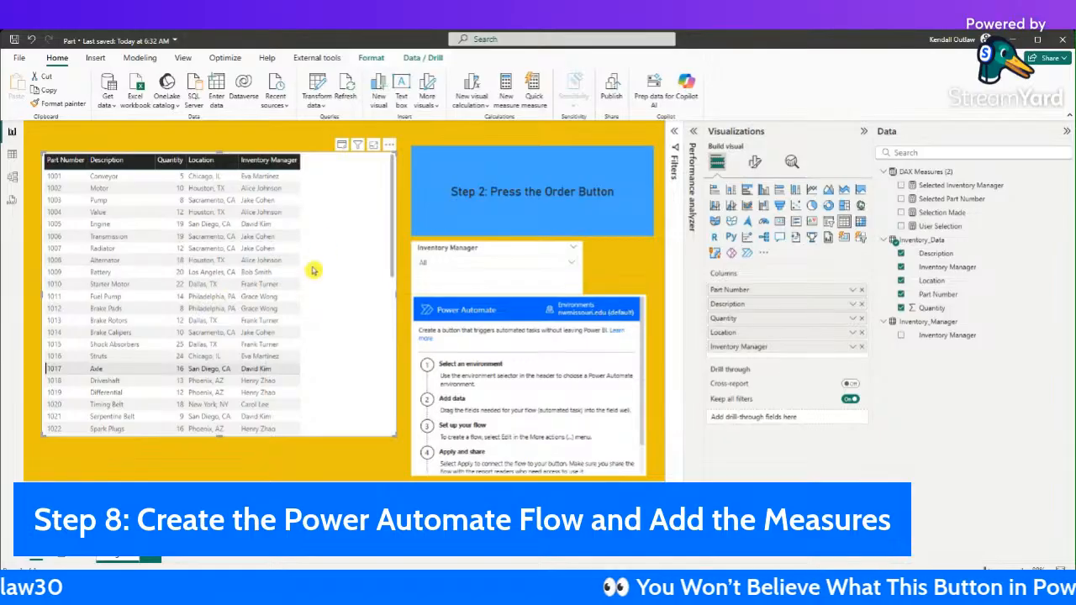
pyautogui.click(342, 200)
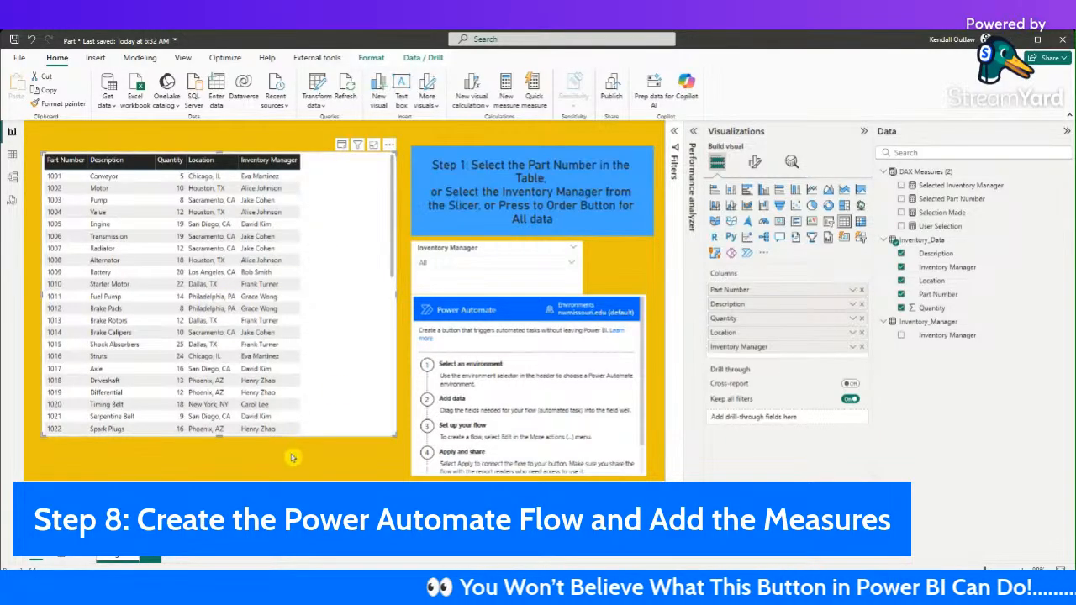
pyautogui.moveTo(205, 201); pyautogui.dragTo(463, 149)
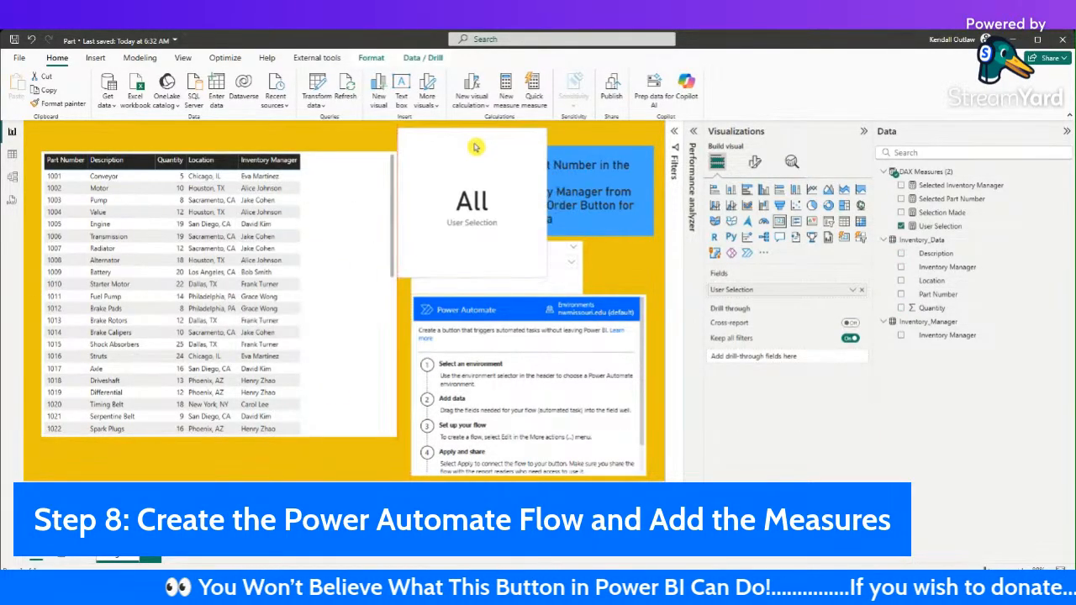
# Step: Check the User Selection card by selecting and clearing part 1015 in the table, and move the card over the table's lower part
pyautogui.click(69, 348)
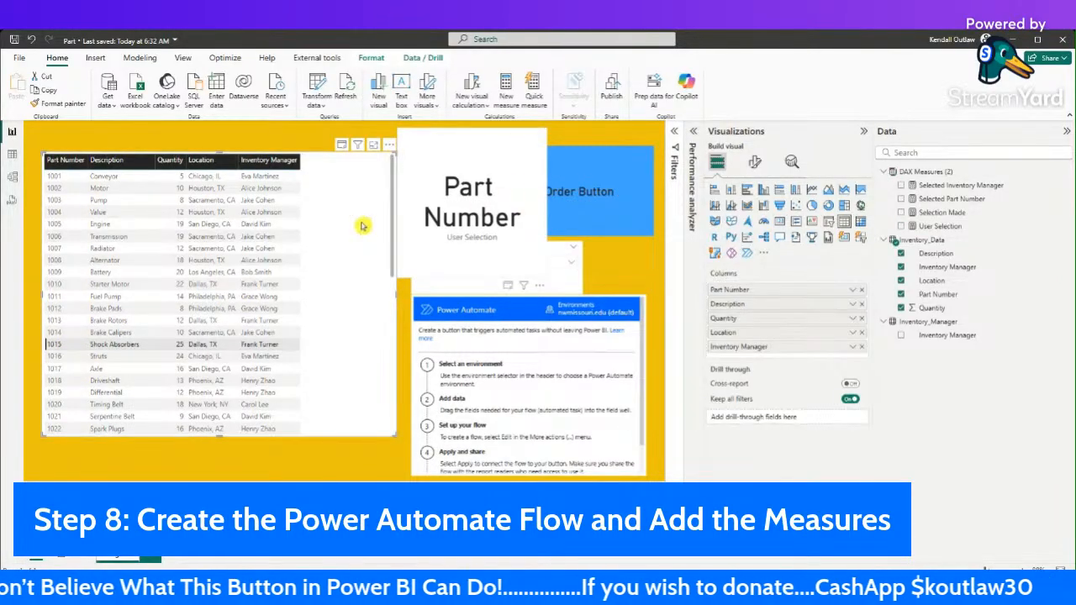
pyautogui.moveTo(446, 153); pyautogui.dragTo(315, 225)
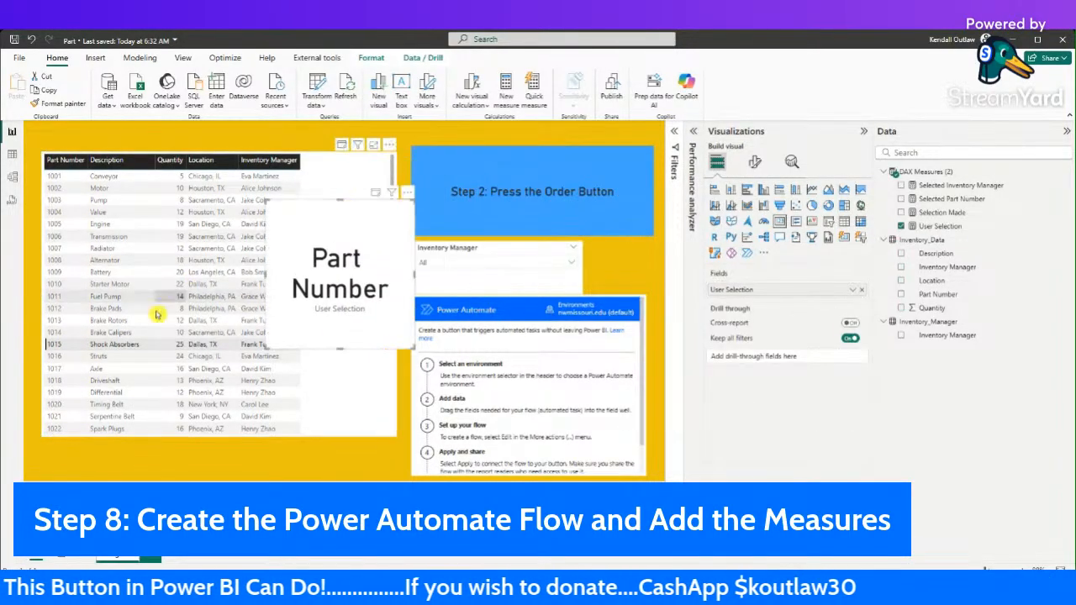
pyautogui.press('Delete')
pyautogui.click(81, 348)
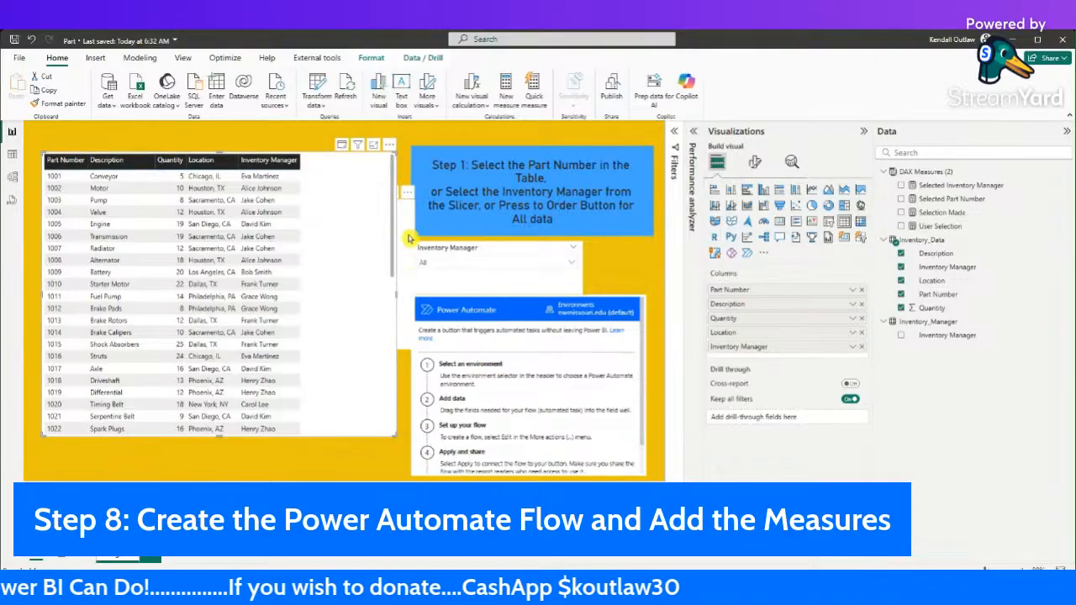
pyautogui.hotkey('ctrl', 'z')
pyautogui.moveTo(410, 240); pyautogui.dragTo(285, 410)
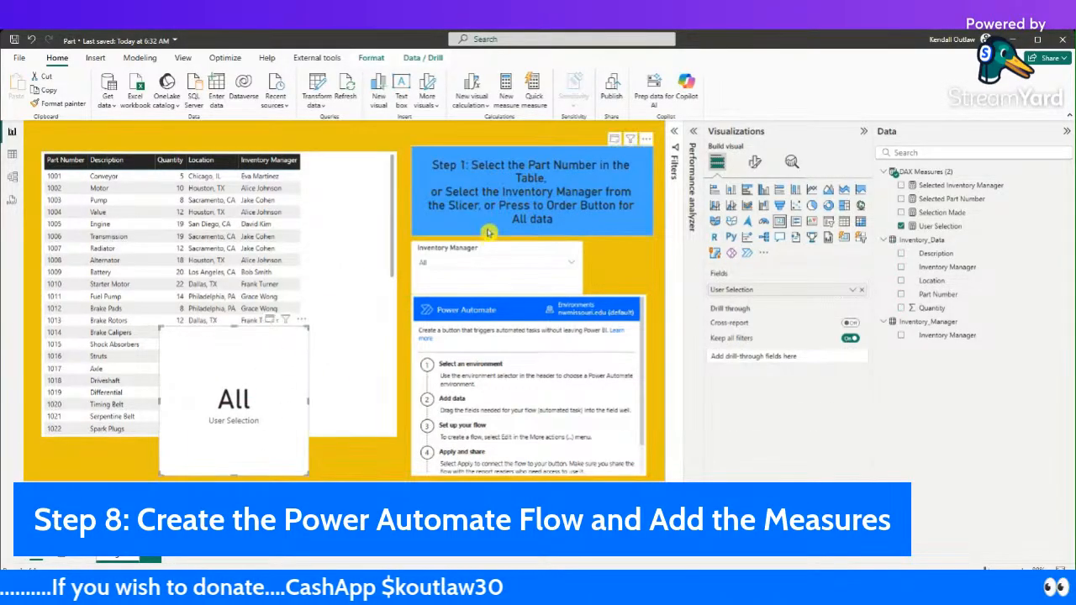
# Step: Test the User Selection card by selecting and clearing one manager in the Inventory Manager slicer, and delete the card from the page
pyautogui.click(484, 262)
pyautogui.click(451, 307)
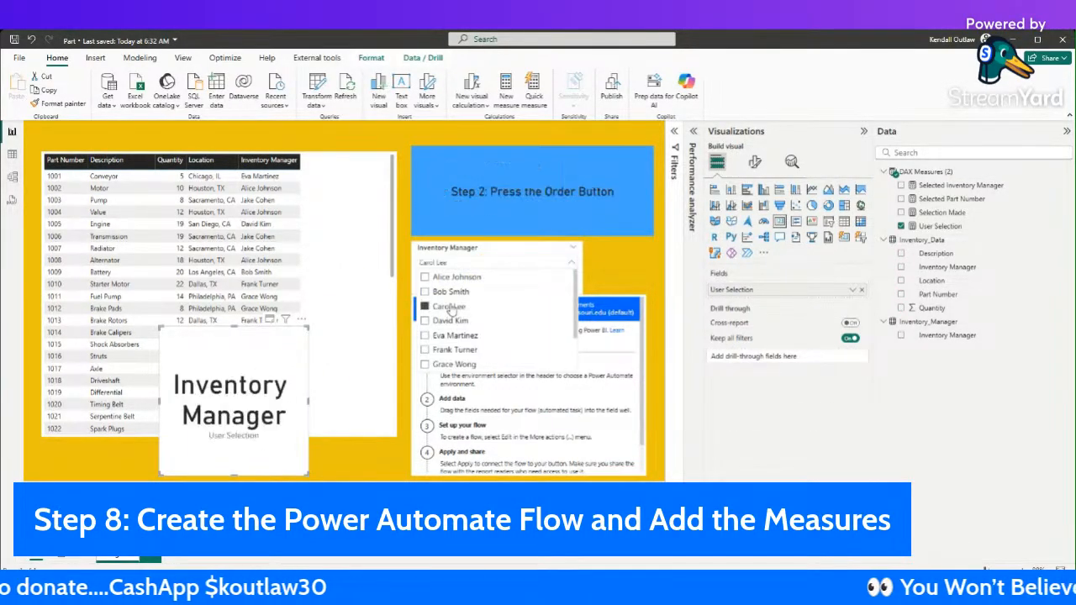
pyautogui.click(446, 307)
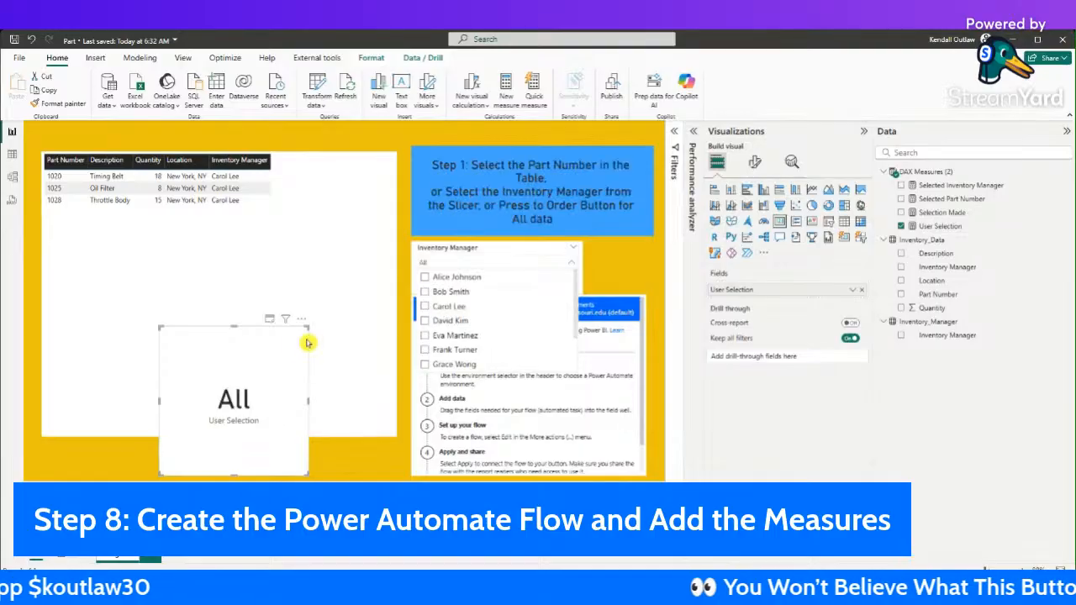
pyautogui.moveTo(253, 370); pyautogui.dragTo(325, 355)
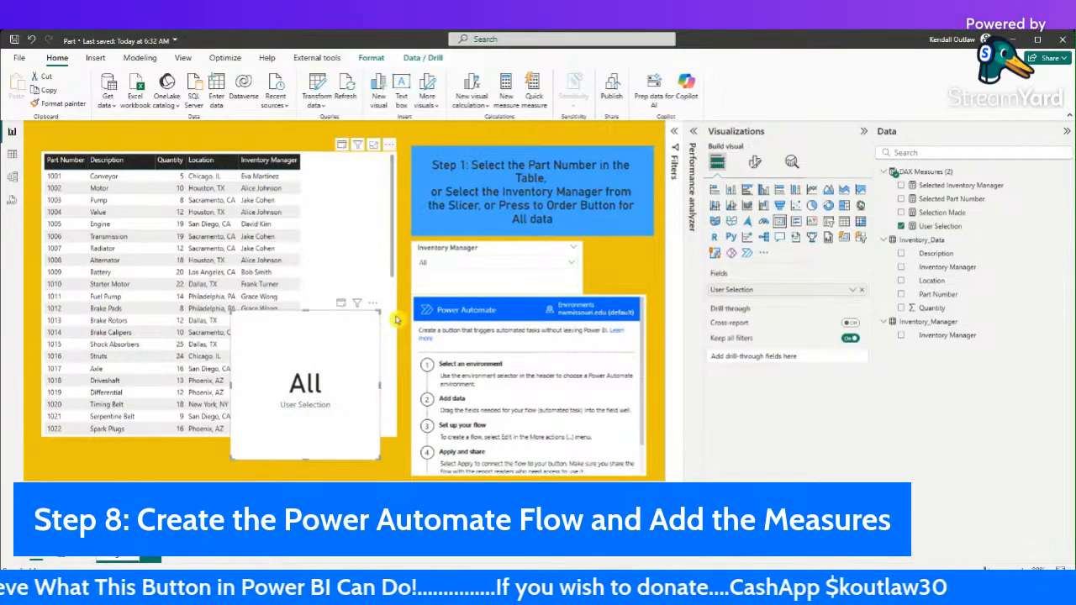
pyautogui.press('Delete')
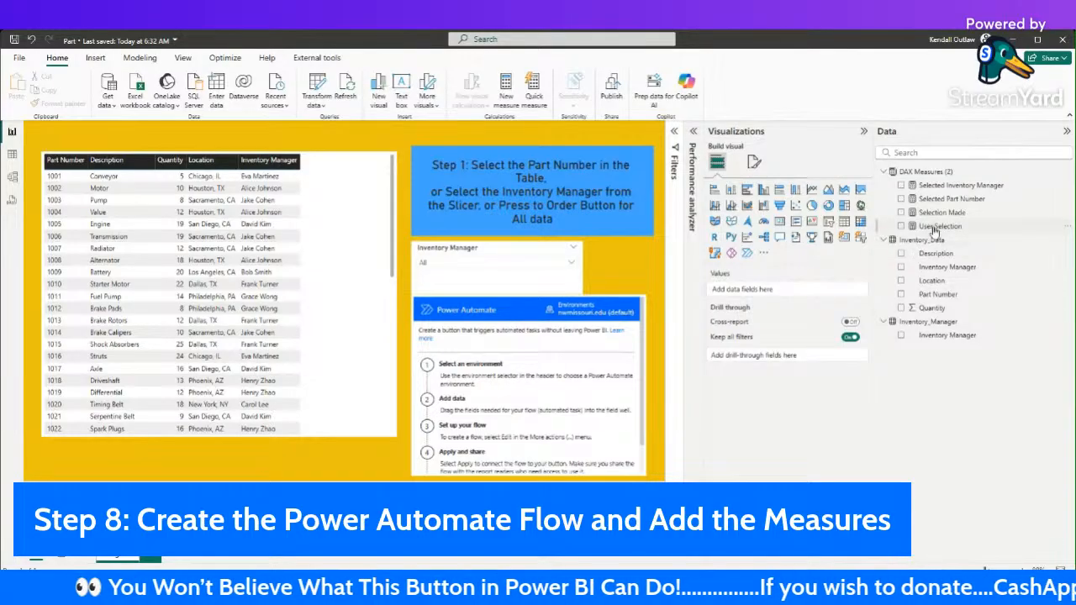
# Step: Add the User Selection measure to the Power Automate visual's data and remove the Selection Made measure from it
pyautogui.click(533, 306)
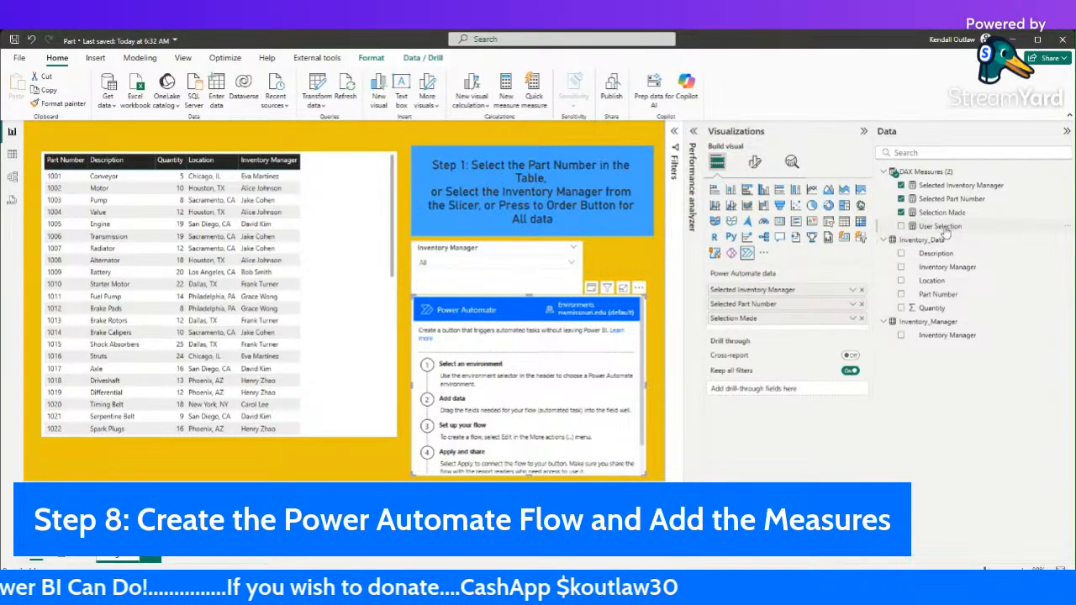
pyautogui.click(901, 226)
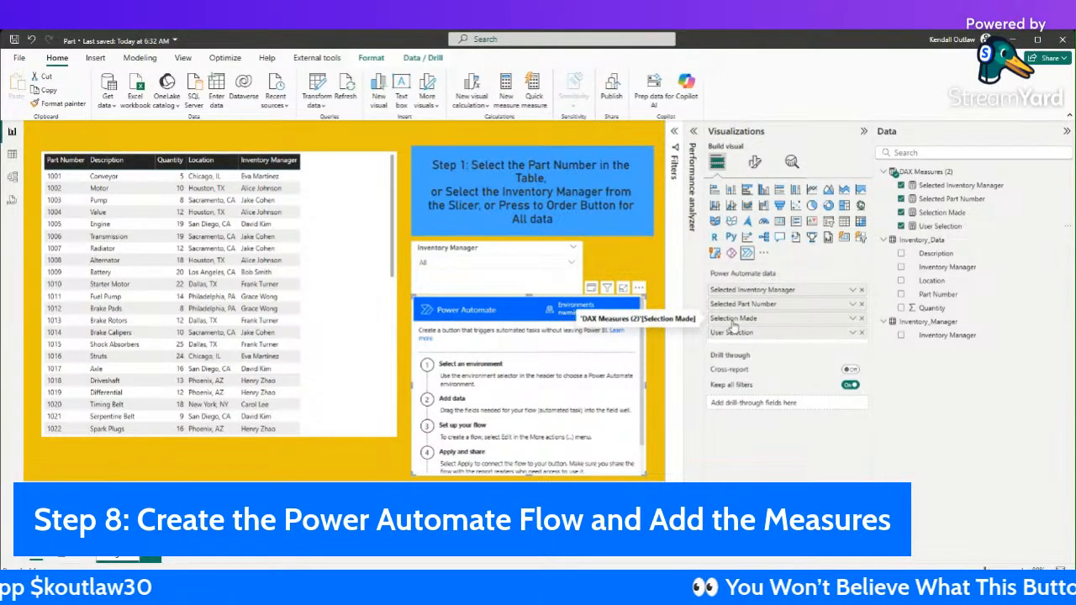
pyautogui.click(861, 319)
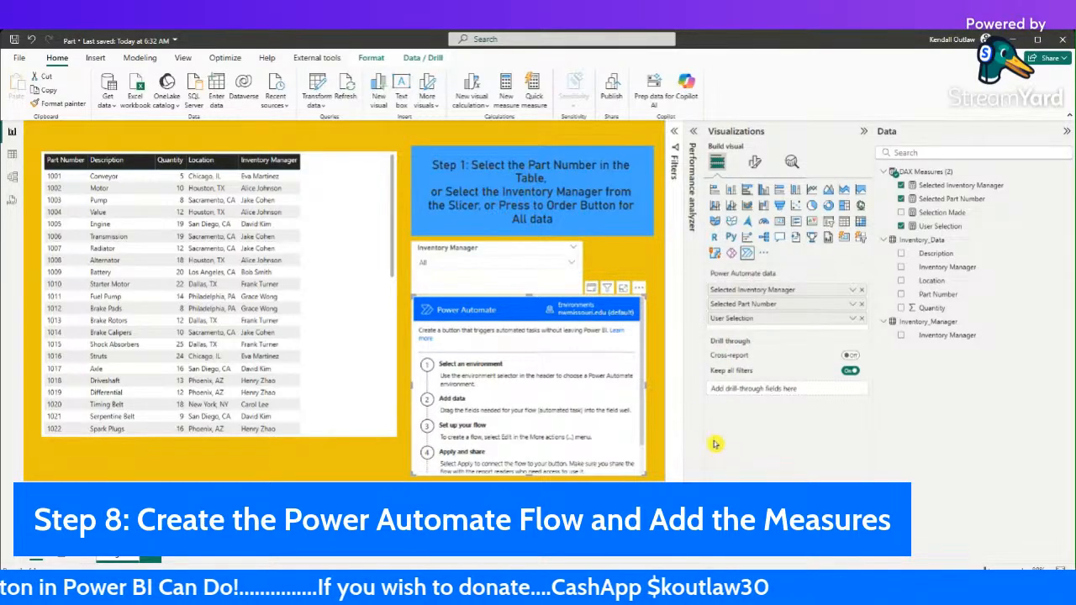
pyautogui.click(638, 288)
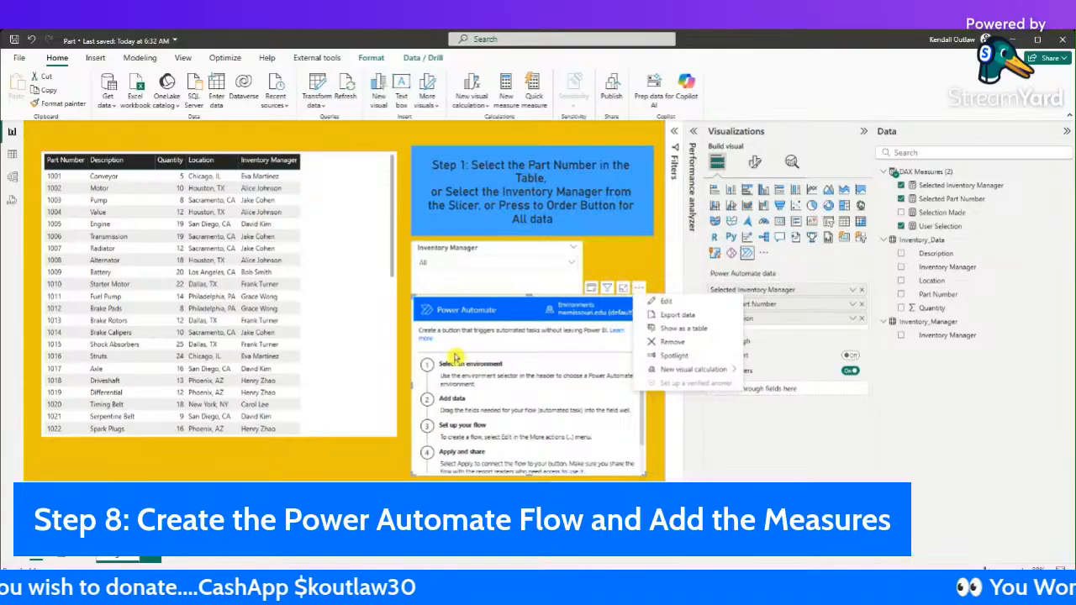
pyautogui.click(326, 459)
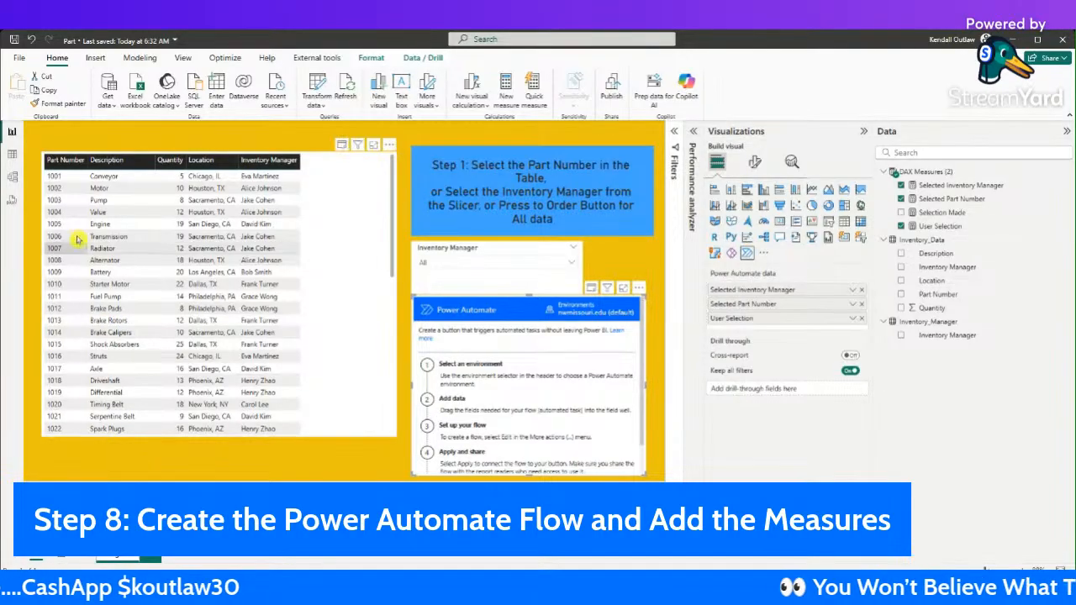
# Step: Review the table's DAX query in the DAX query view and select its entire text from the last ORDER BY line to the top
pyautogui.click(12, 204)
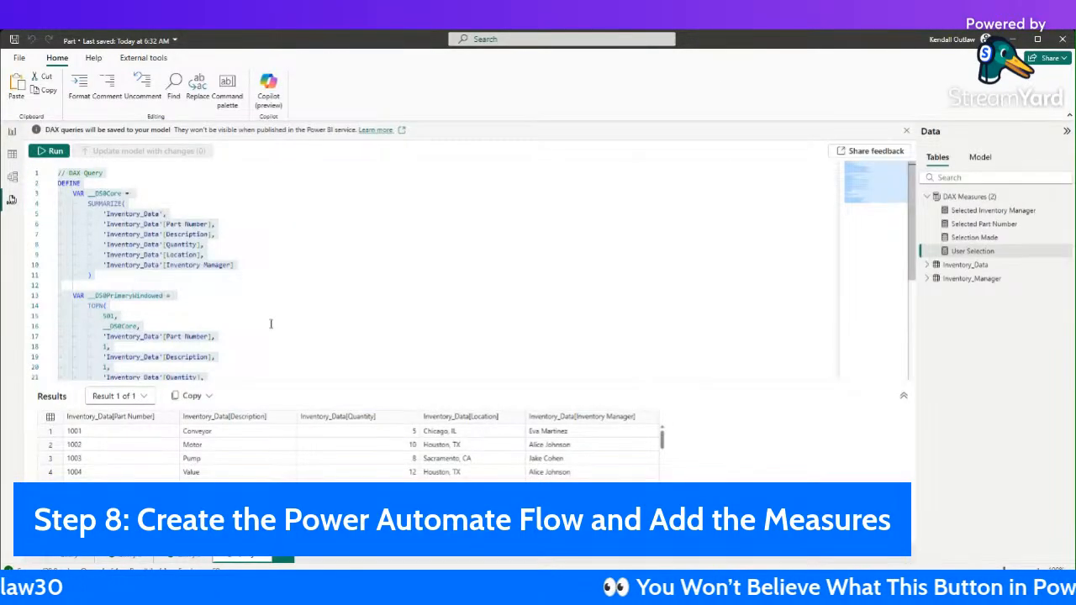
pyautogui.scroll(-3, 196, 342)
pyautogui.scroll(-3, 189, 341)
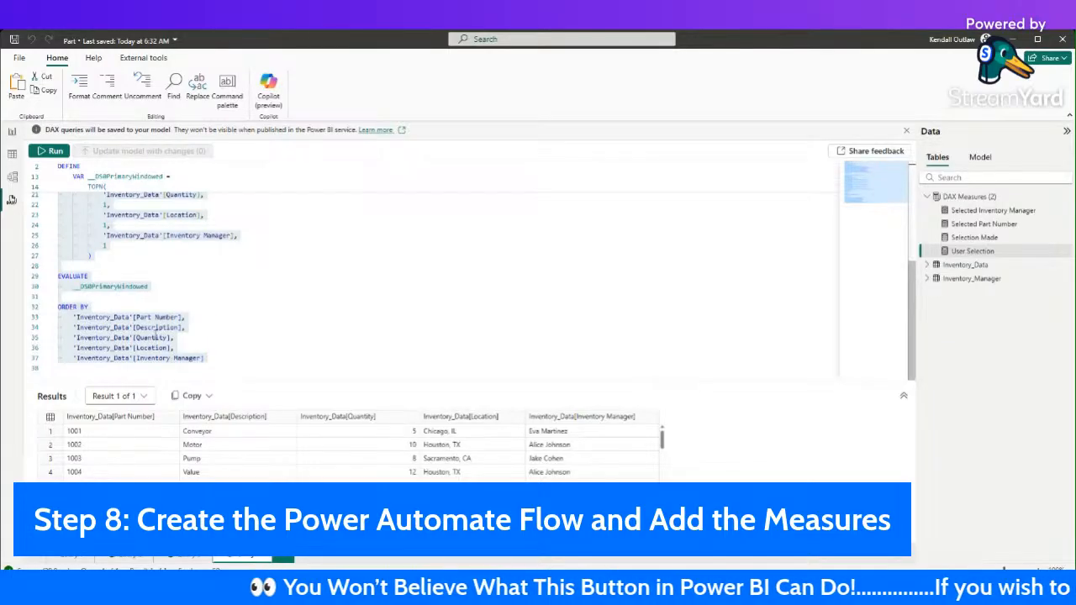
pyautogui.click(242, 357)
pyautogui.click(227, 351)
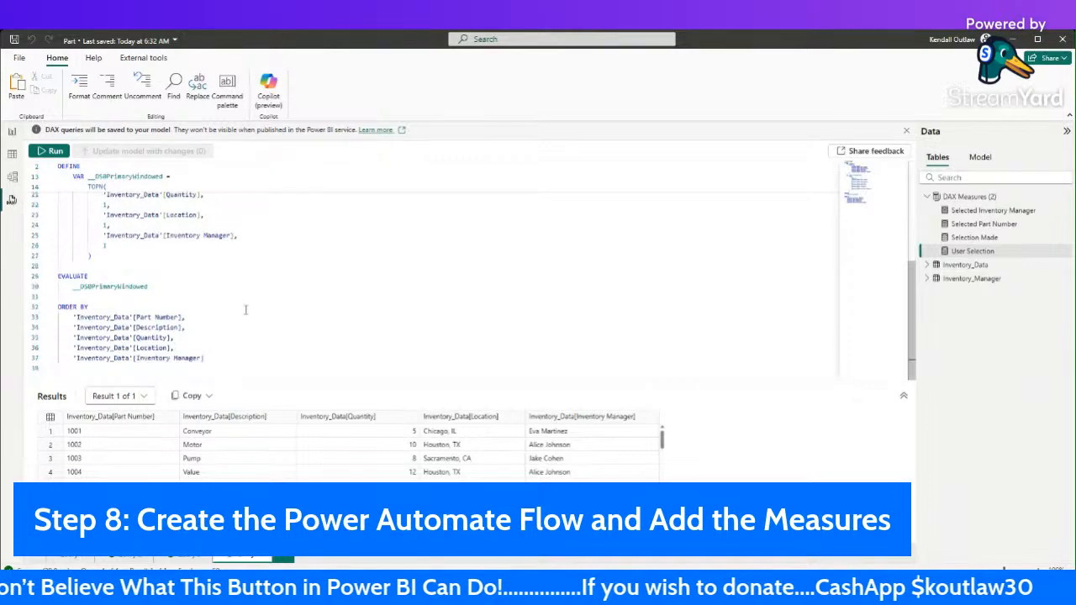
pyautogui.scroll(2, 196, 320)
pyautogui.scroll(-1, 224, 341)
pyautogui.scroll(-1, 210, 355)
pyautogui.scroll(2, 210, 355)
pyautogui.scroll(-2, 215, 359)
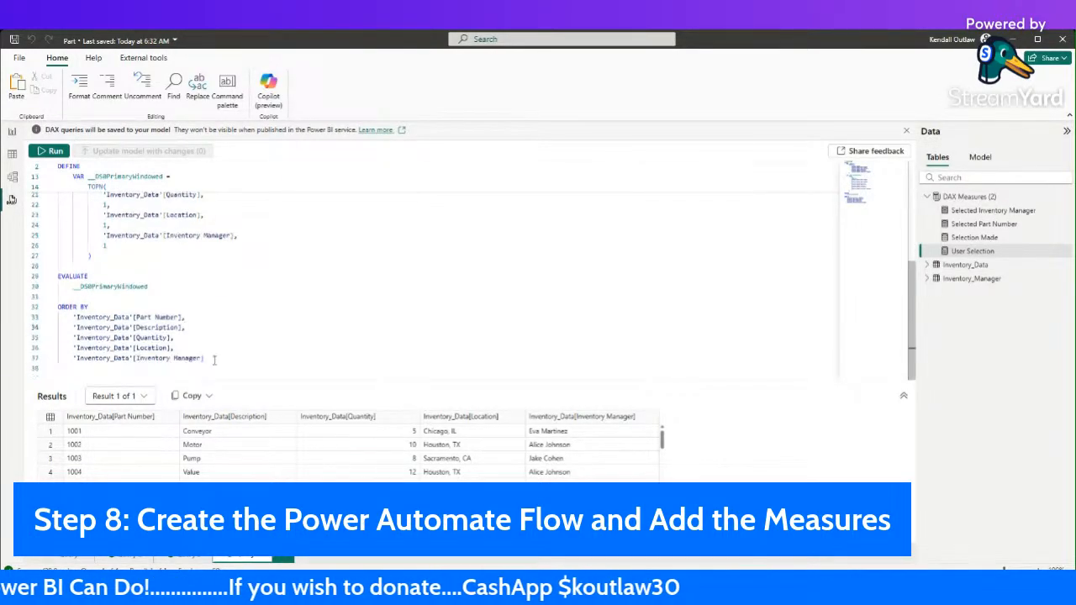
pyautogui.moveTo(214, 360); pyautogui.dragTo(78, 124)
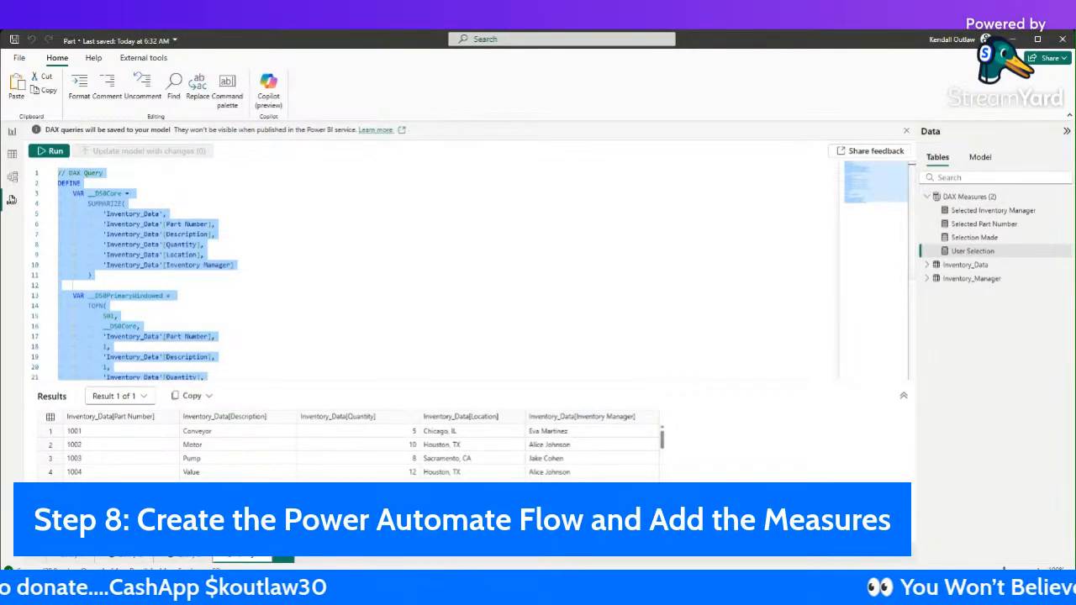
# Step: Return to the report view and create a new instant cloud flow for the Power Automate visual
pyautogui.click(13, 132)
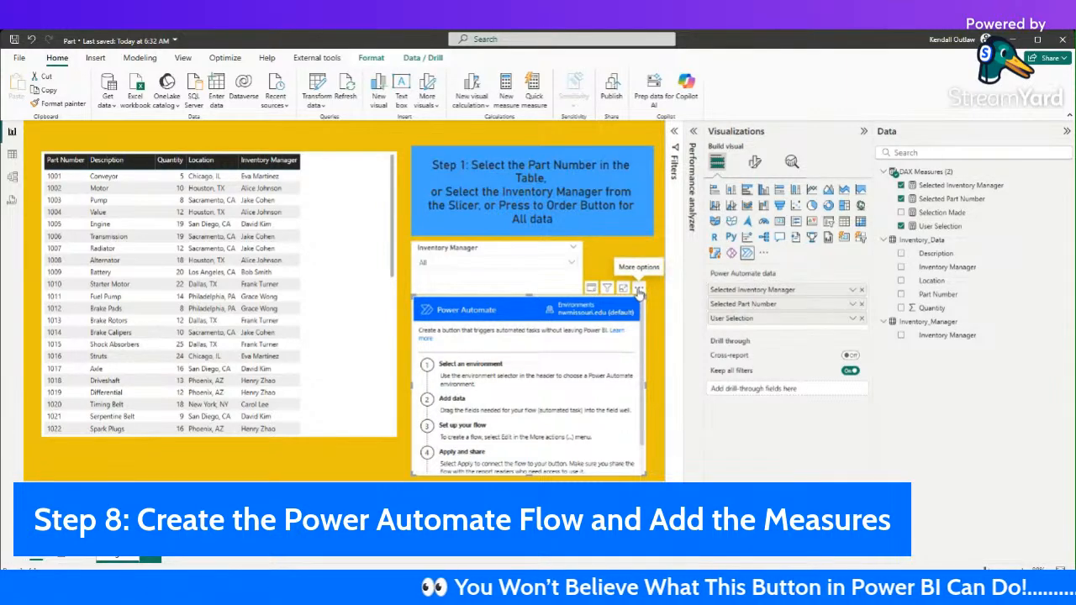
pyautogui.click(639, 289)
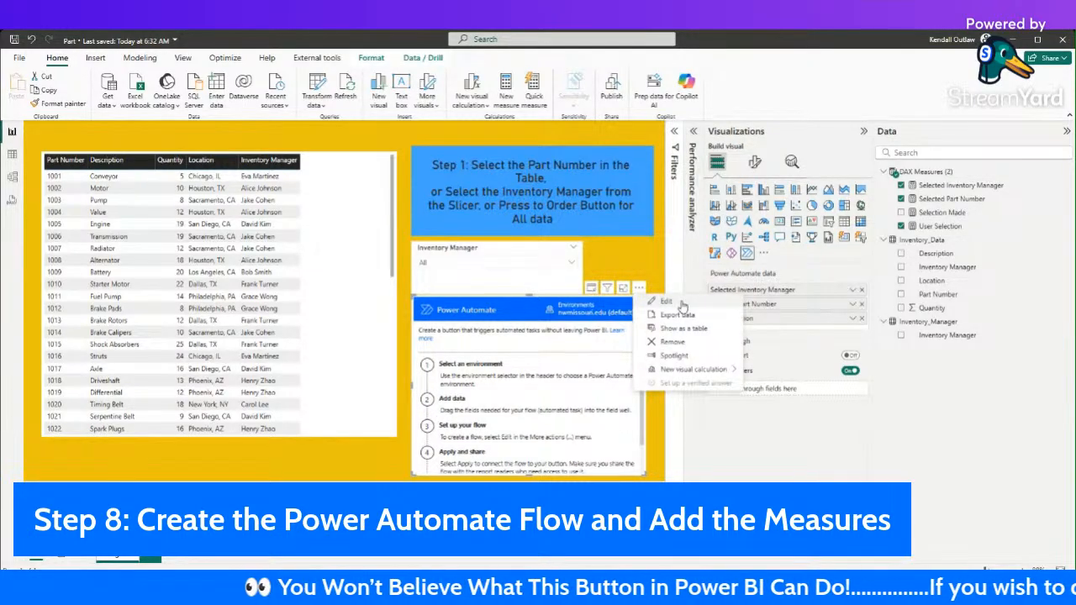
pyautogui.click(667, 301)
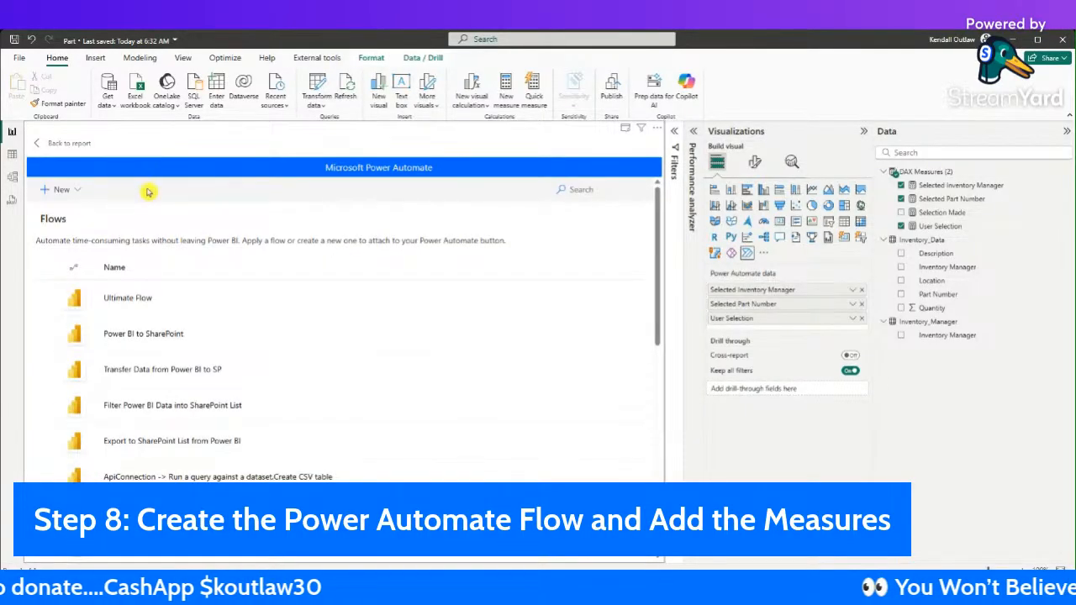
pyautogui.click(80, 190)
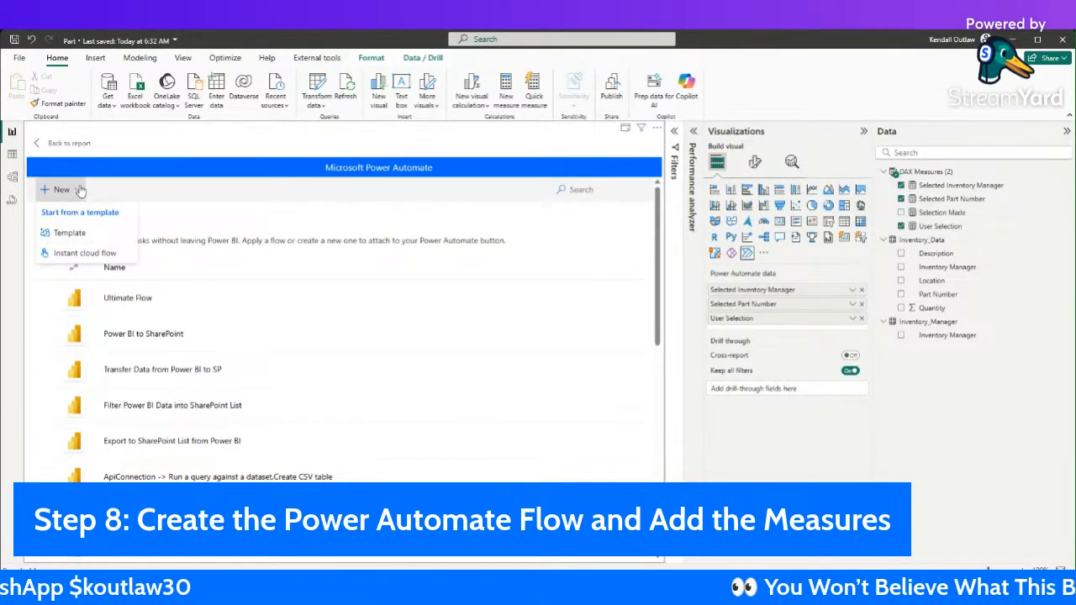
pyautogui.click(87, 251)
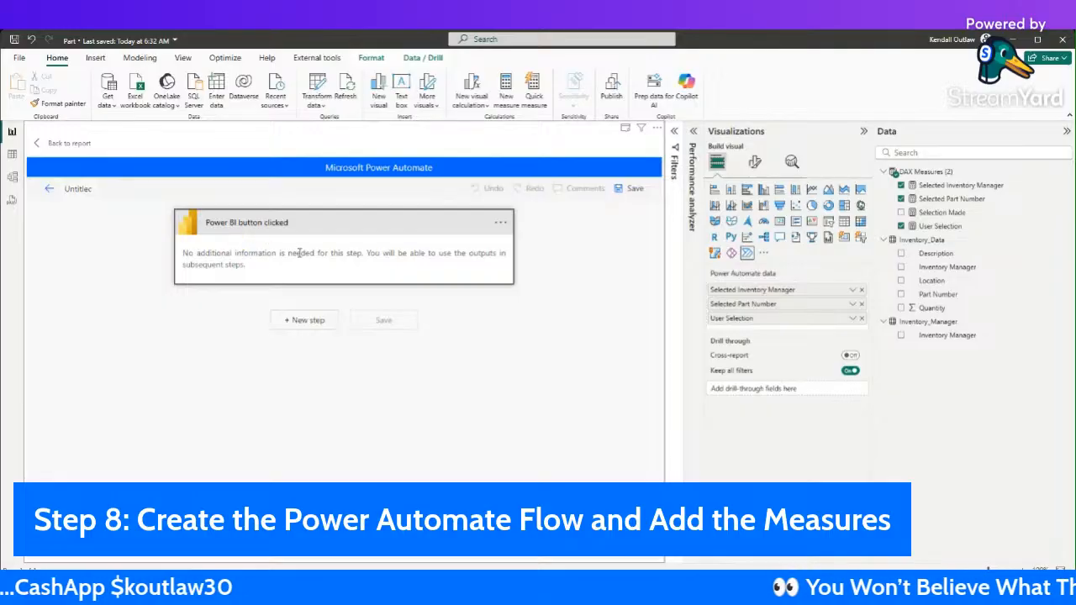
# Step: Search the flow's operations for "power bi" and add the "Run a query against a dataset" action after the Power BI button trigger
pyautogui.click(305, 322)
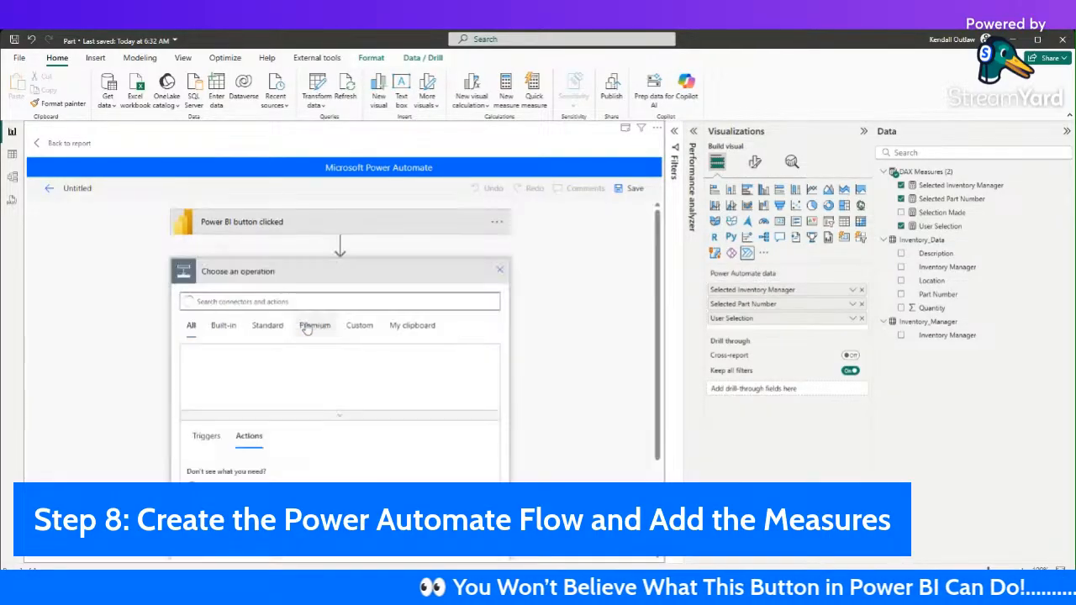
pyautogui.write('power bi')
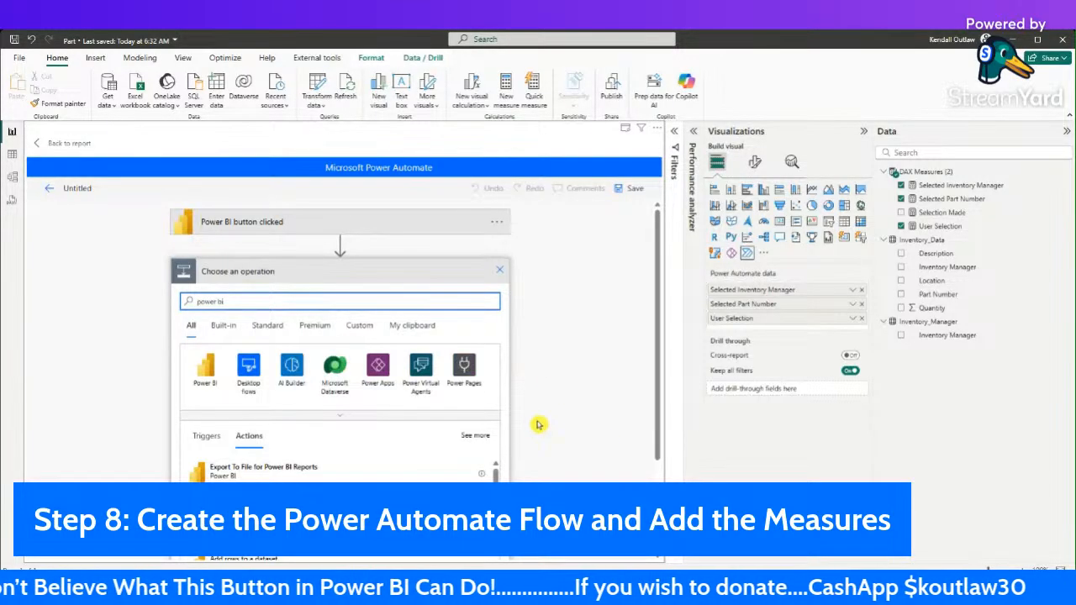
pyautogui.scroll(-5, 476, 453)
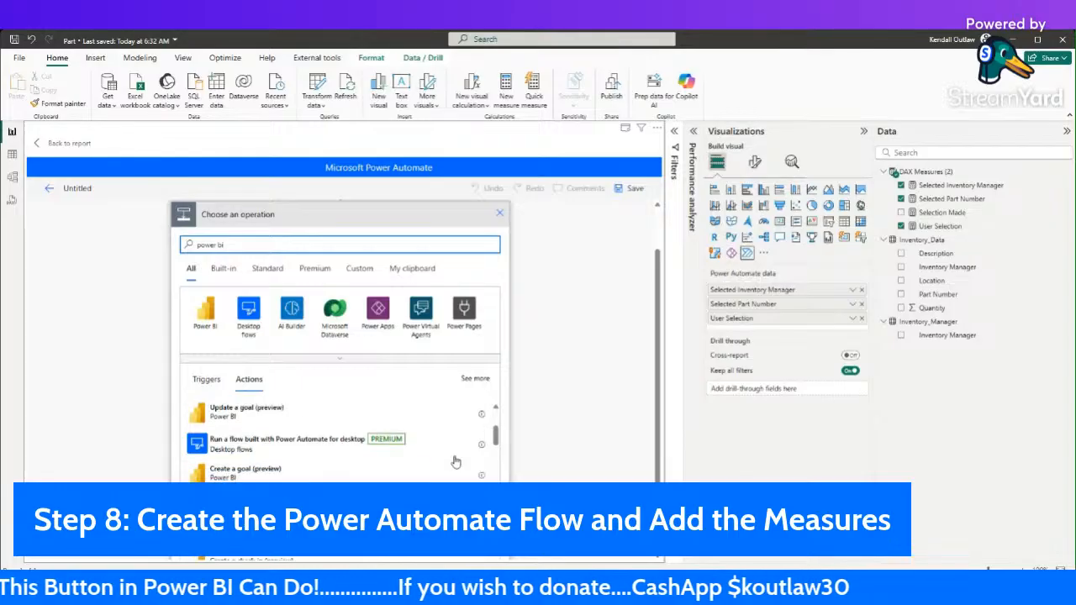
pyautogui.scroll(-5, 454, 464)
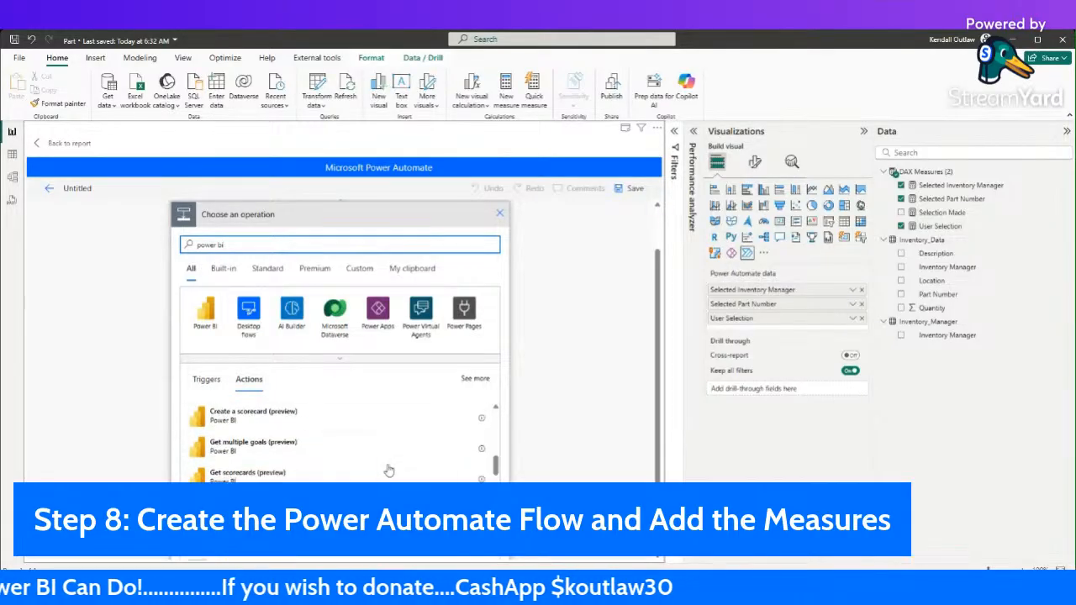
pyautogui.click(473, 379)
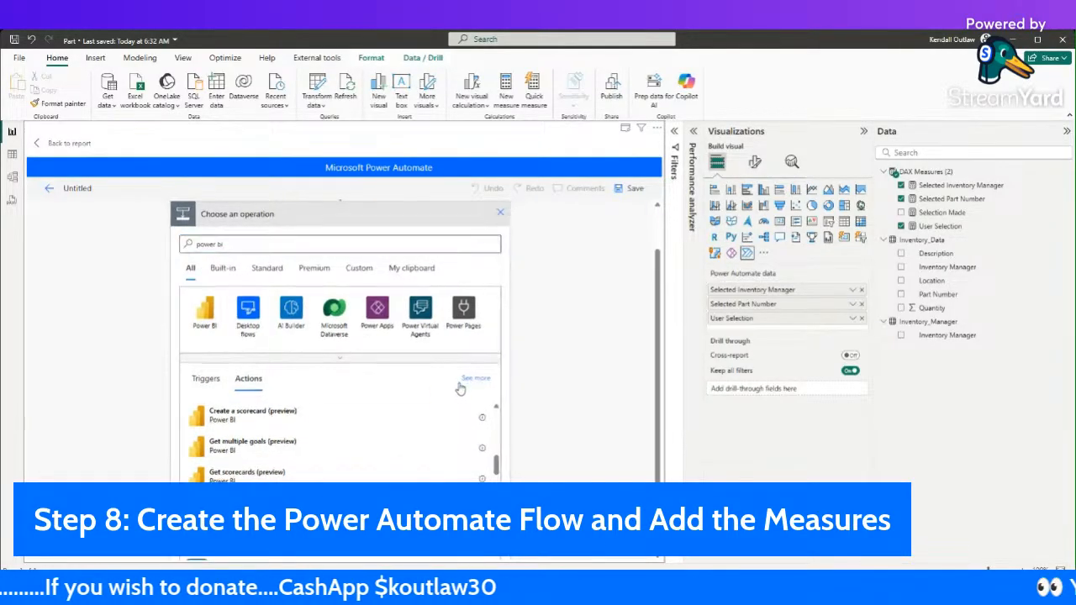
pyautogui.scroll(-3, 471, 451)
pyautogui.moveTo(497, 361)
pyautogui.mouseDown()
pyautogui.moveTo(488, 367)
pyautogui.moveTo(498, 380)
pyautogui.moveTo(485, 351)
pyautogui.moveTo(498, 361)
pyautogui.mouseUp()
pyautogui.scroll(3, 497, 361)
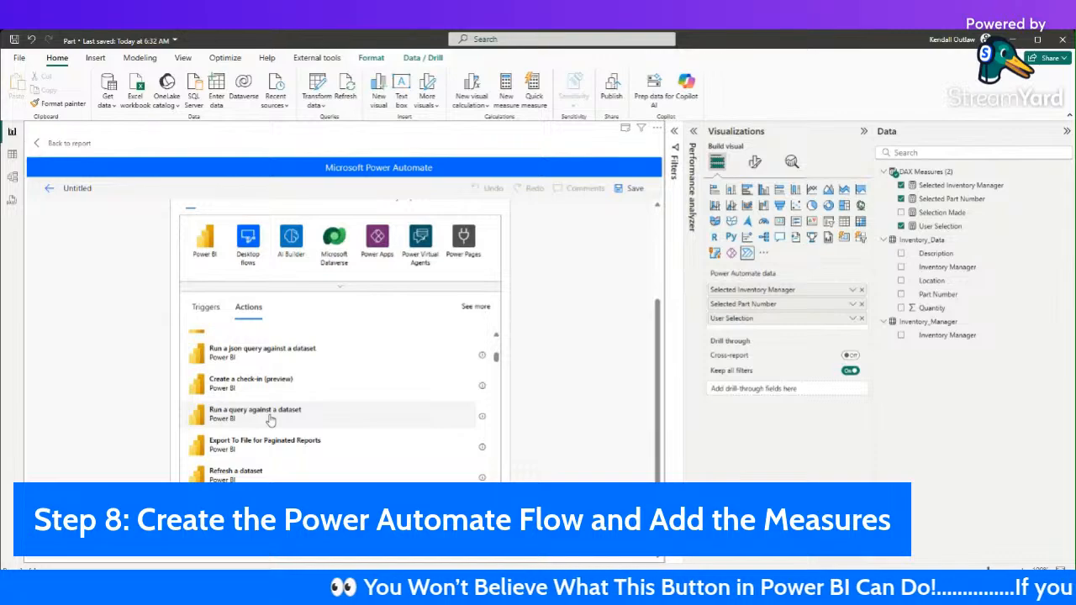
pyautogui.click(270, 417)
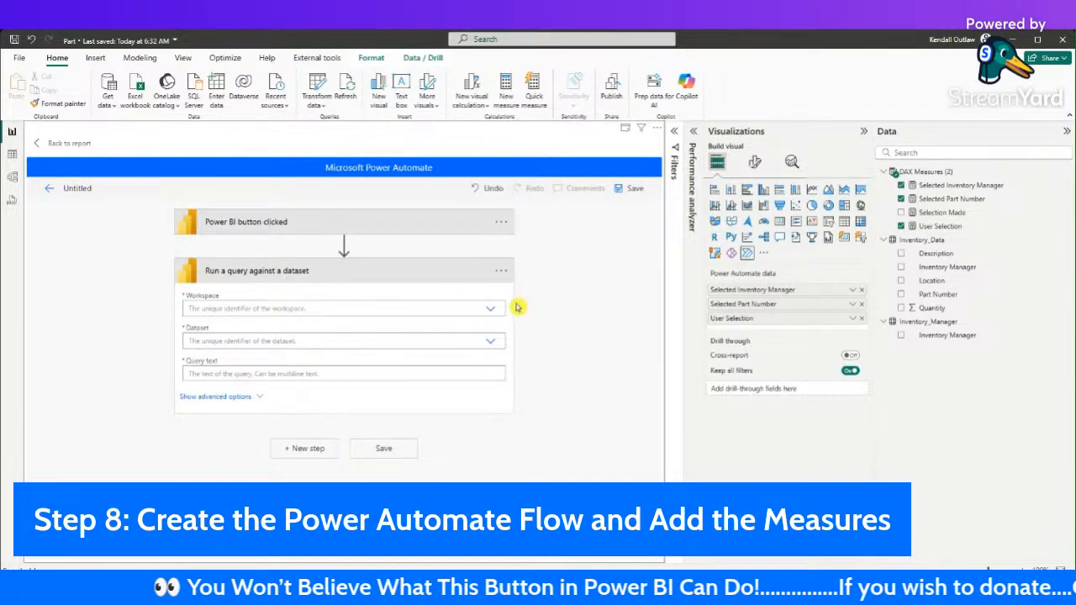
# Step: Set the query action's workspace to My Workspace and its dataset to Part
pyautogui.click(490, 311)
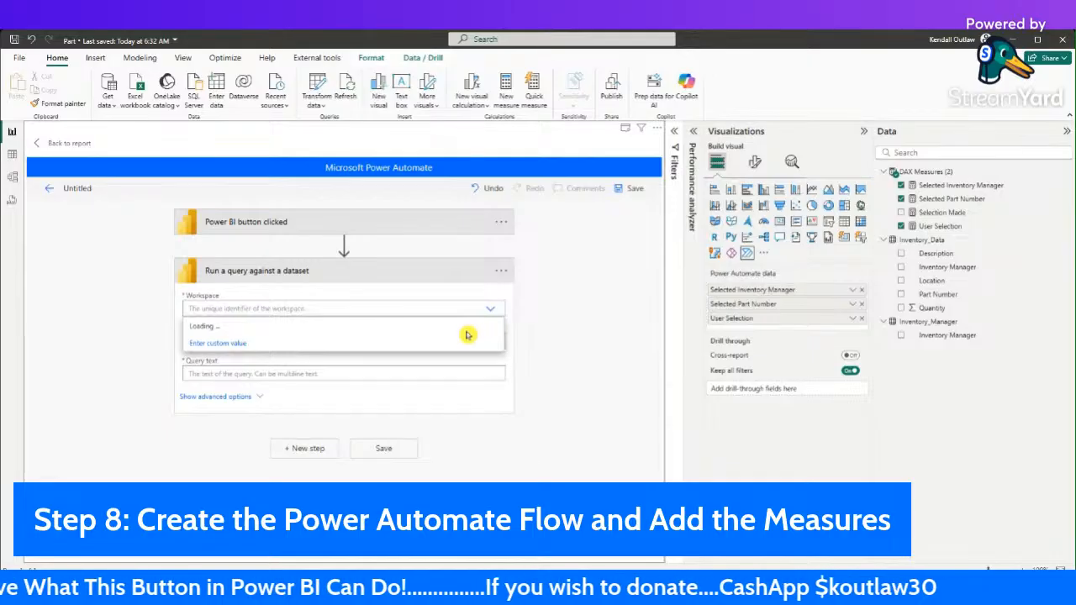
pyautogui.click(348, 330)
pyautogui.click(494, 346)
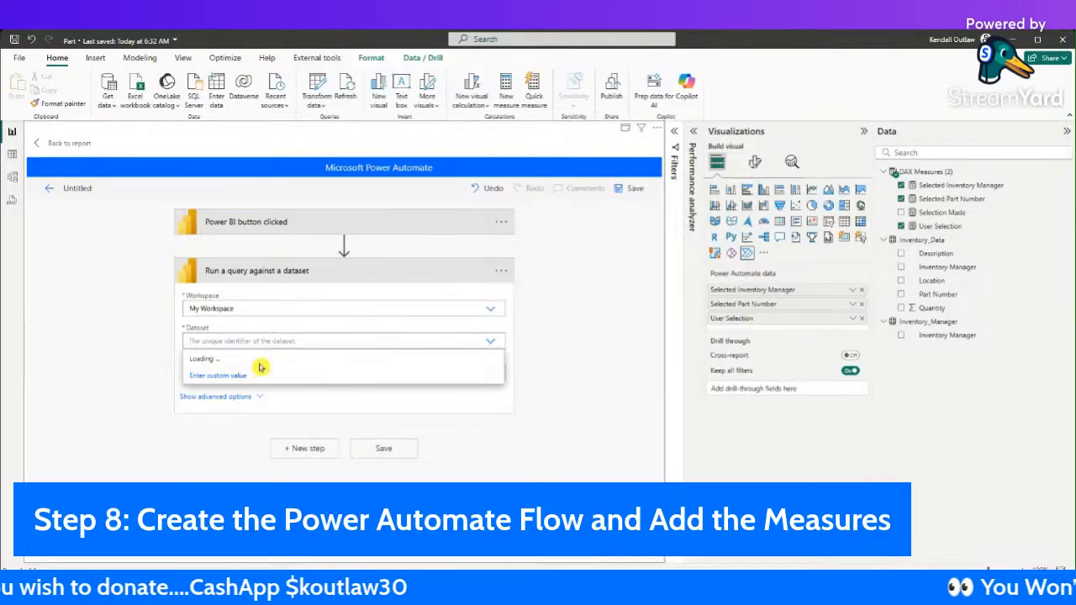
pyautogui.click(203, 395)
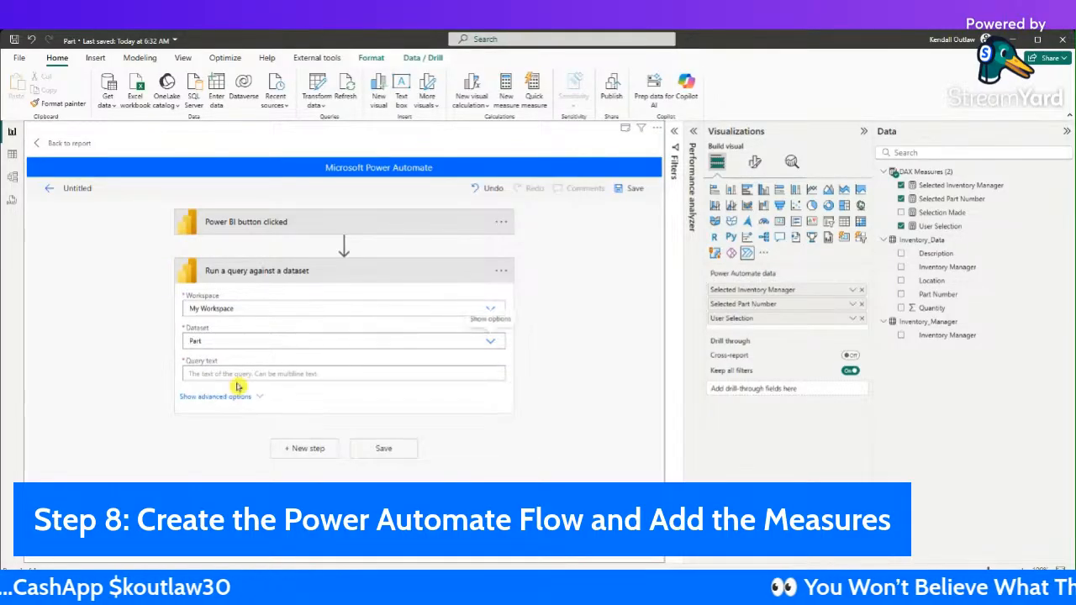
# Step: Paste the copied DAX query into the query text of the Run a query against a dataset action and collapse it
pyautogui.click(241, 375)
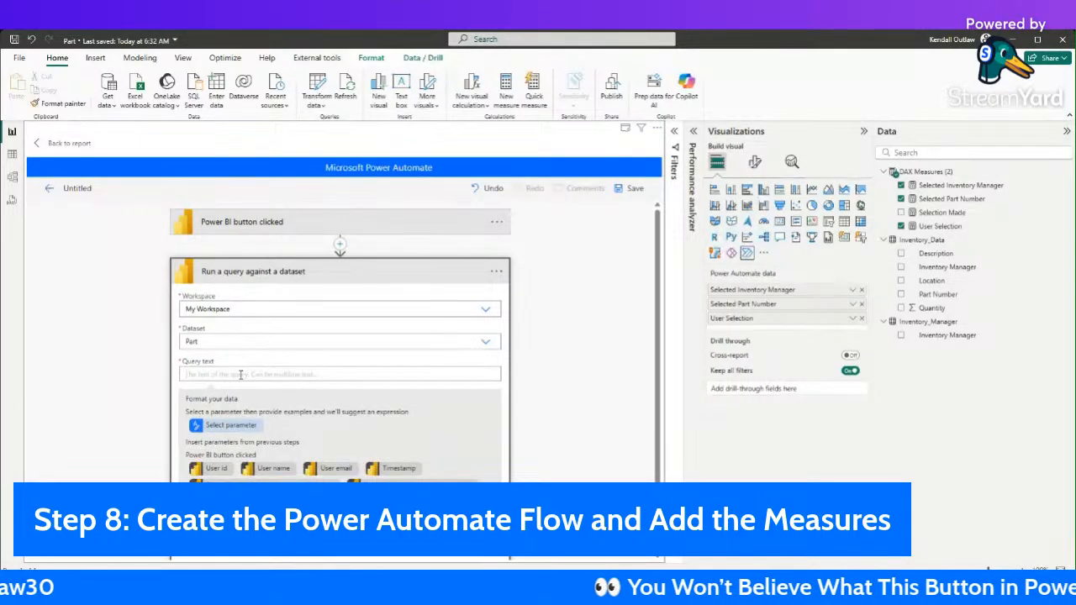
pyautogui.hotkey('ctrl', 'v')
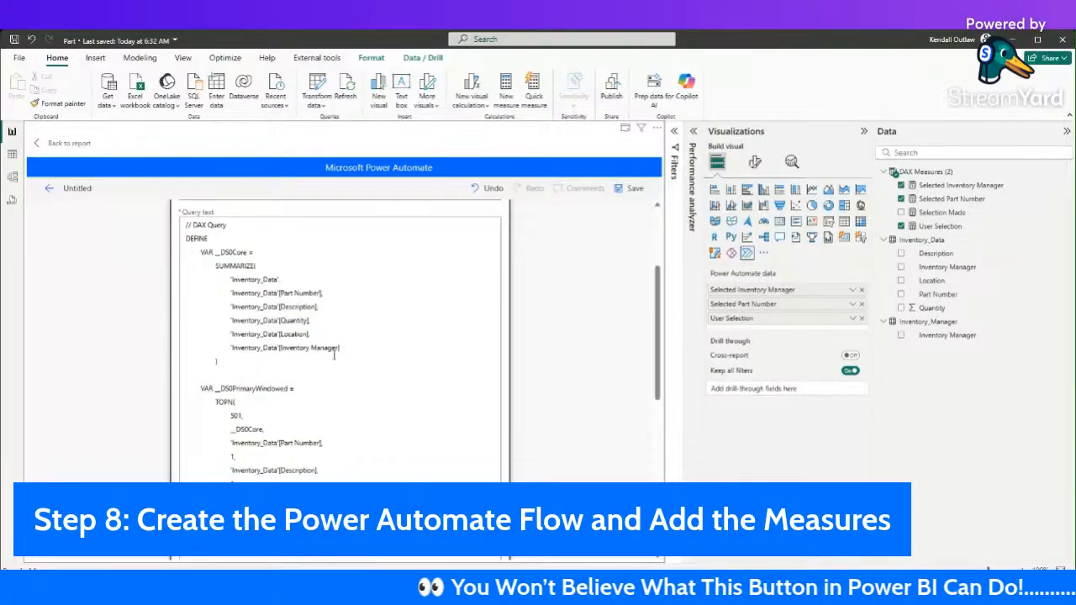
pyautogui.scroll(3, 330, 354)
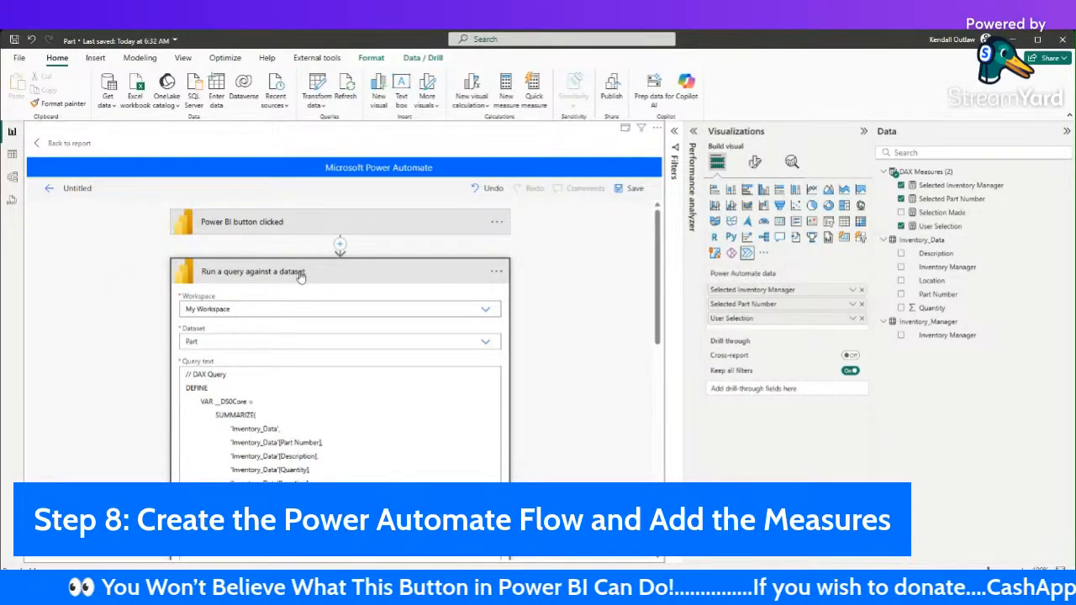
pyautogui.click(252, 272)
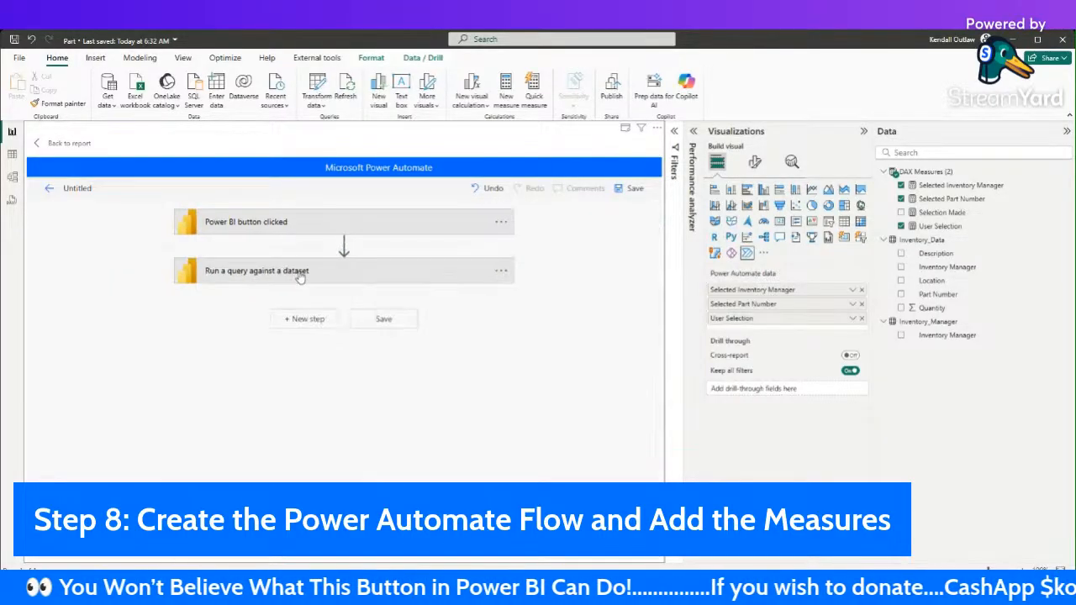
# Step: Add a Create CSV table action from Data Operation after the dataset query, searching the operations for "csv table"
pyautogui.click(301, 326)
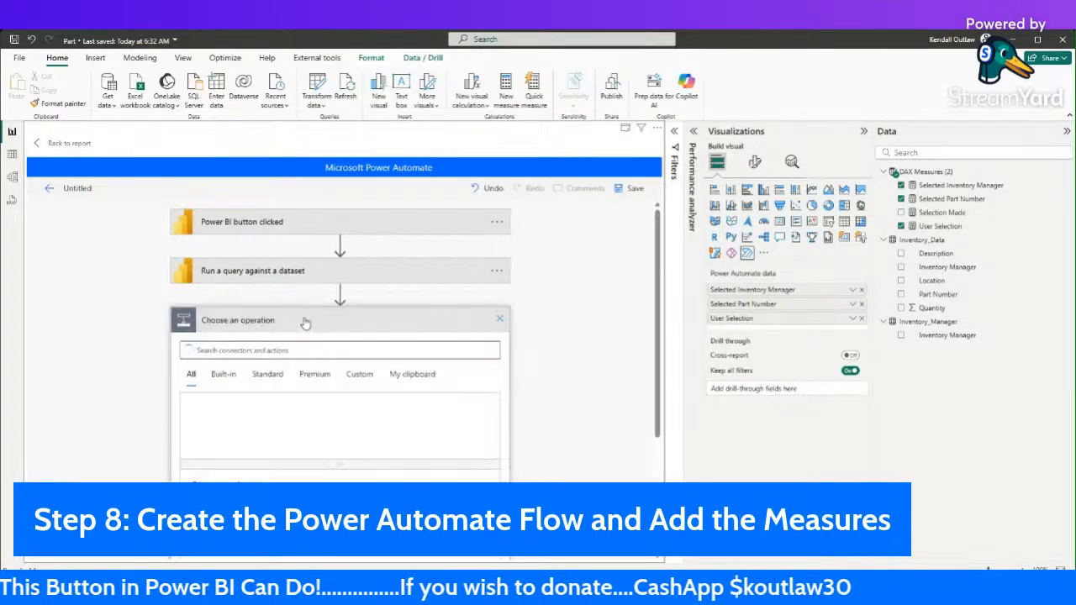
pyautogui.write('csv')
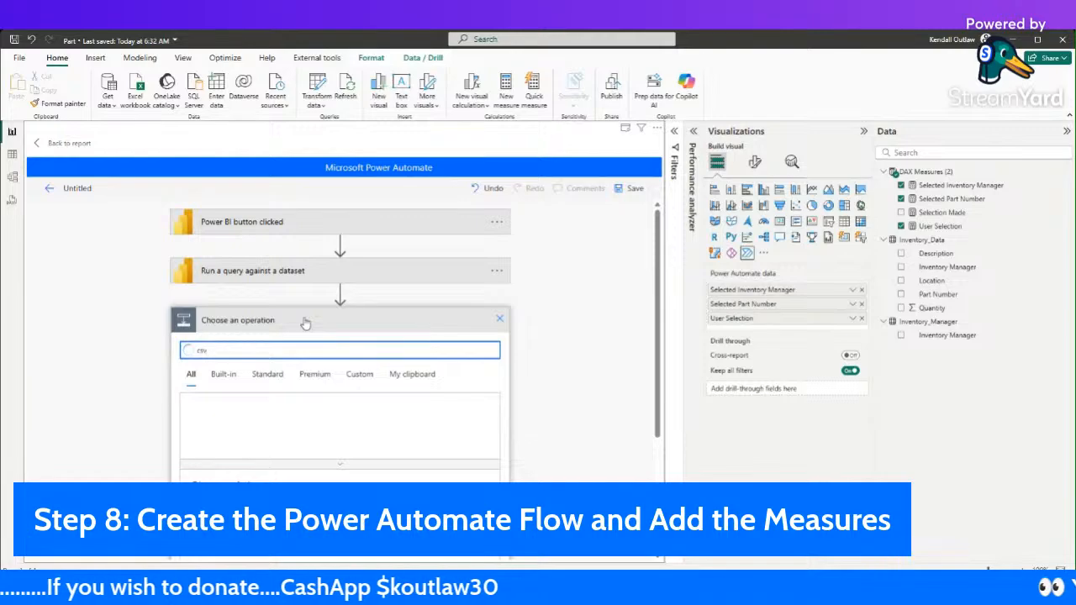
pyautogui.write(' tab')
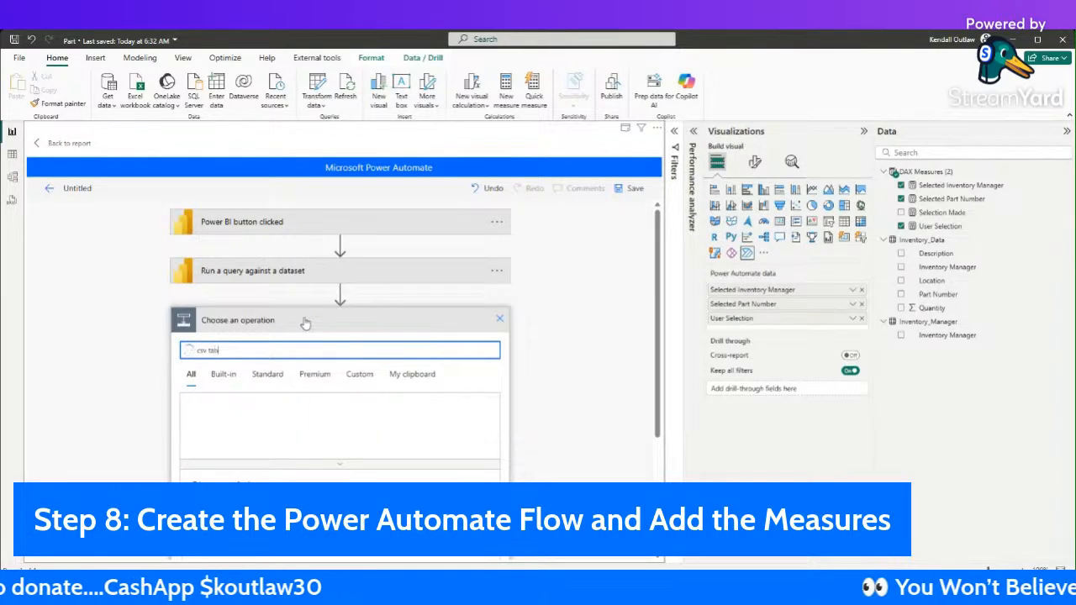
pyautogui.write('le')
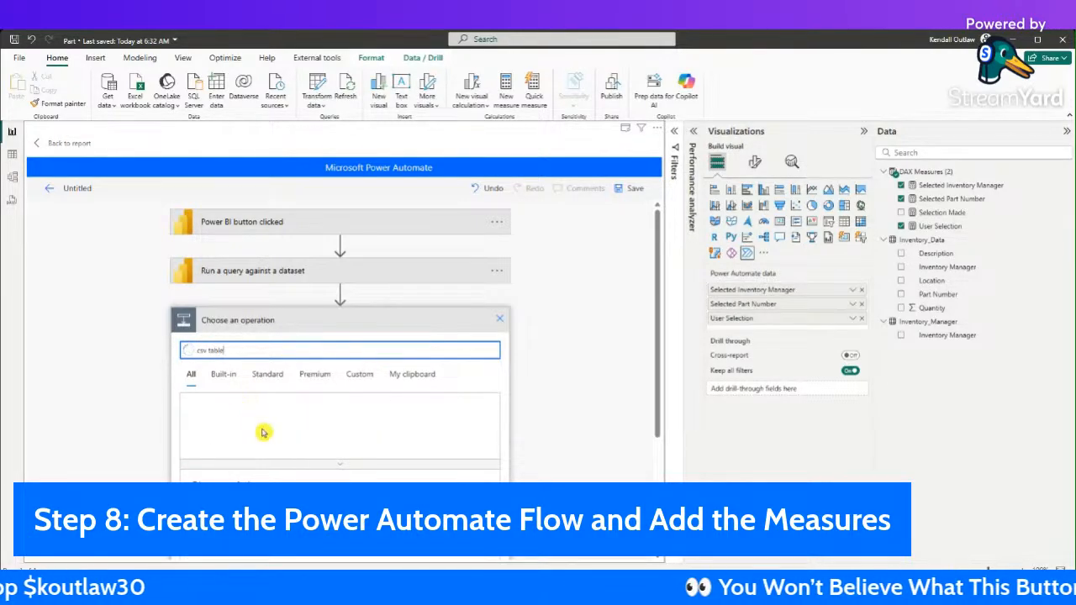
pyautogui.click(286, 426)
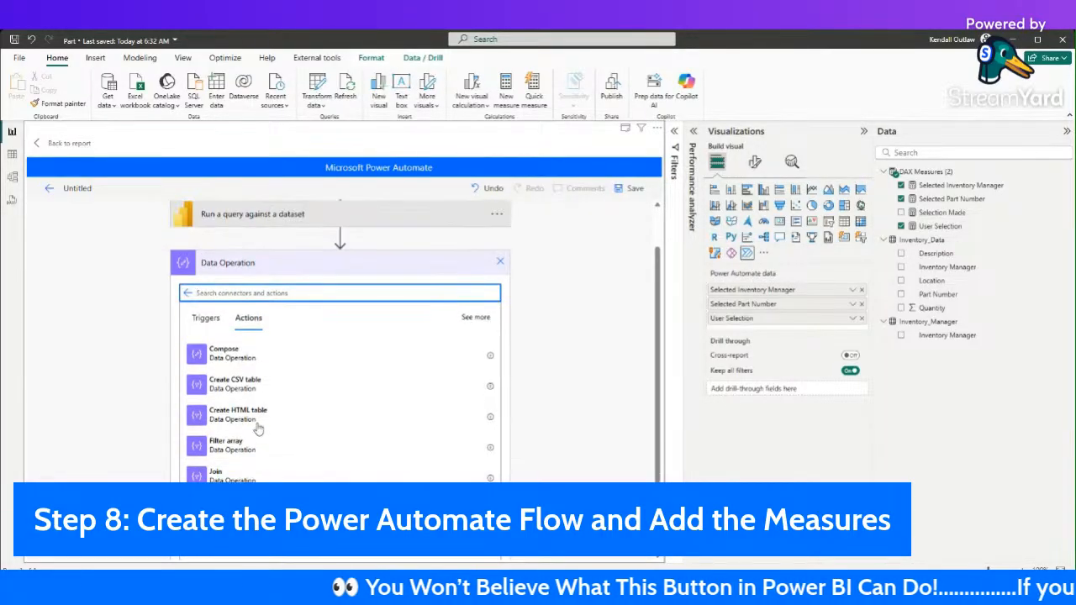
pyautogui.click(241, 392)
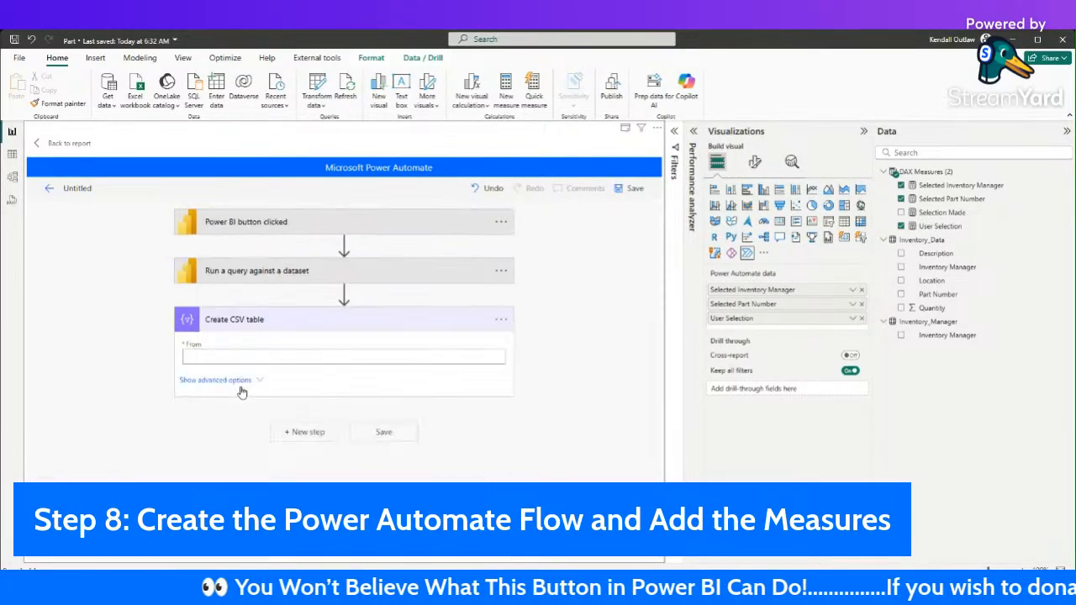
# Step: Set the From input of Create CSV table to First table rows and collapse the action
pyautogui.click(270, 350)
pyautogui.scroll(-1, 405, 360)
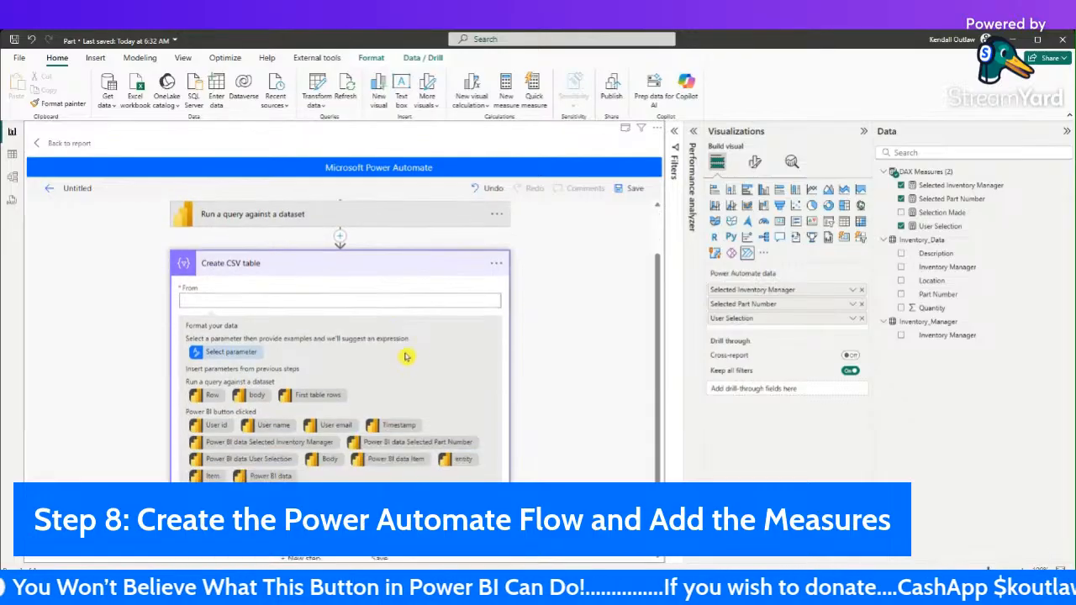
pyautogui.scroll(-1, 357, 344)
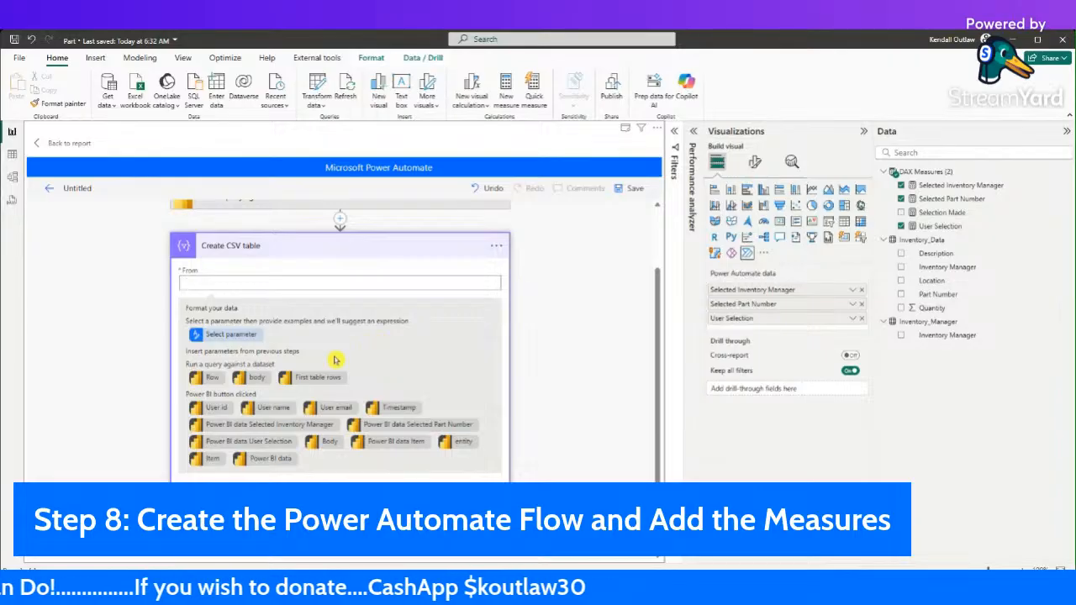
pyautogui.click(317, 377)
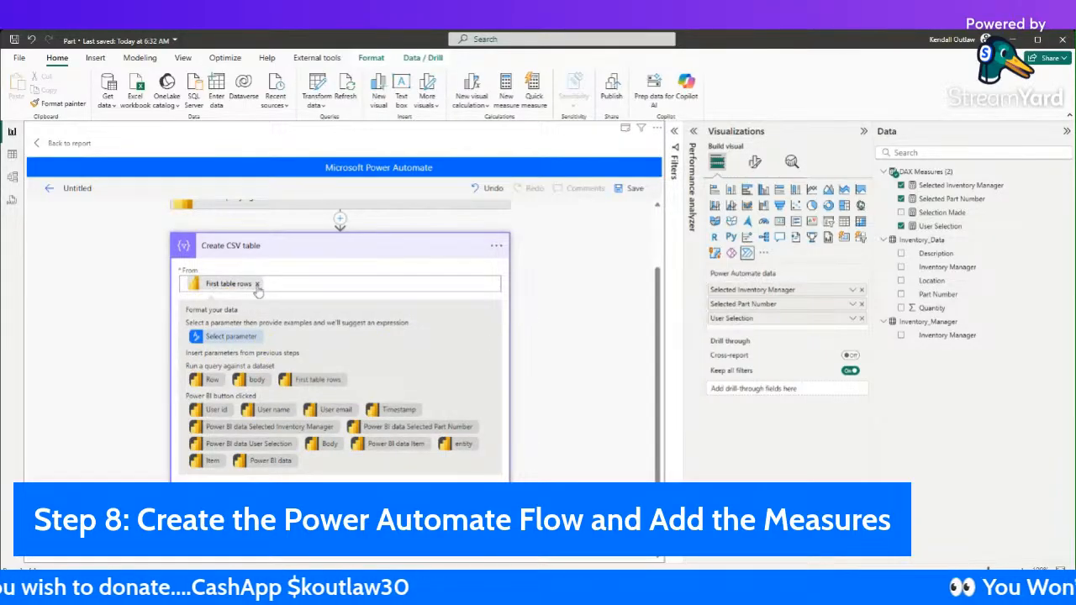
pyautogui.click(277, 248)
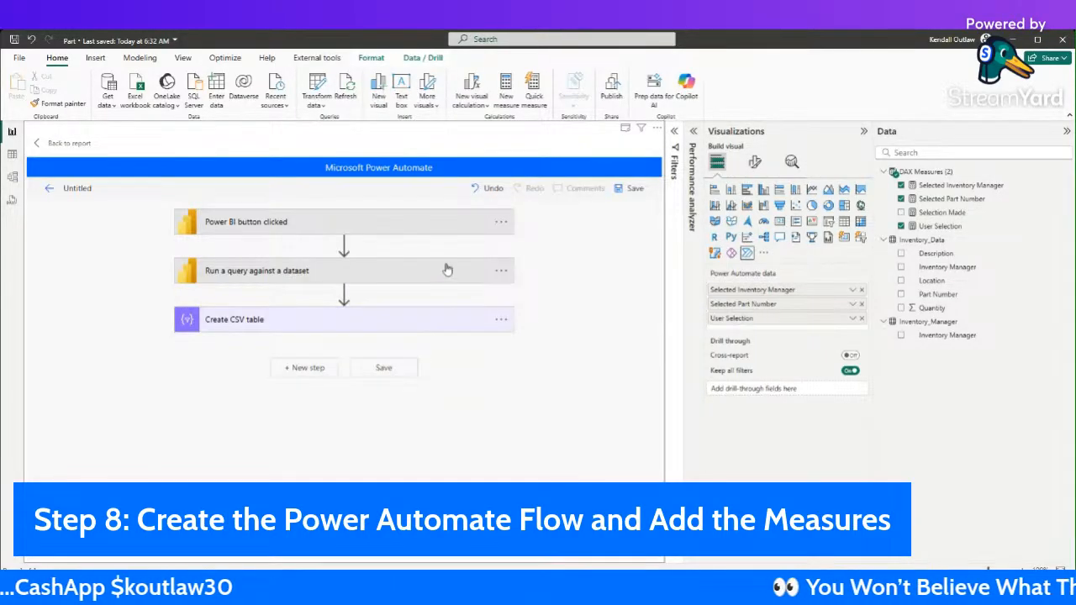
# Step: Name the flow "My Power BI Data Transfer" and save it
pyautogui.tripleClick(78, 188)
pyautogui.write('My')
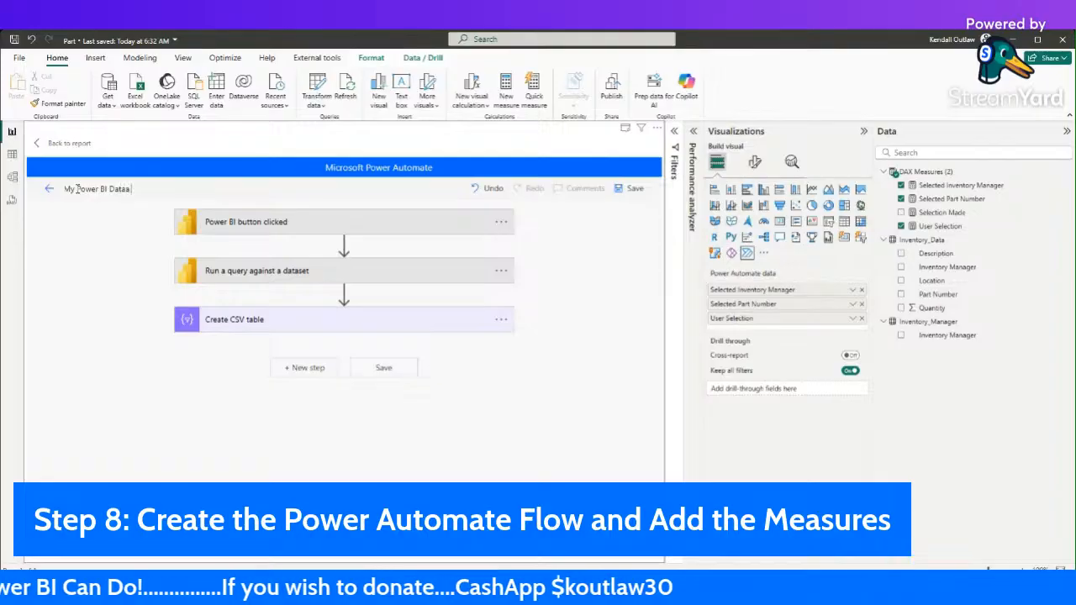
pyautogui.write('Power BI Data Transfer')
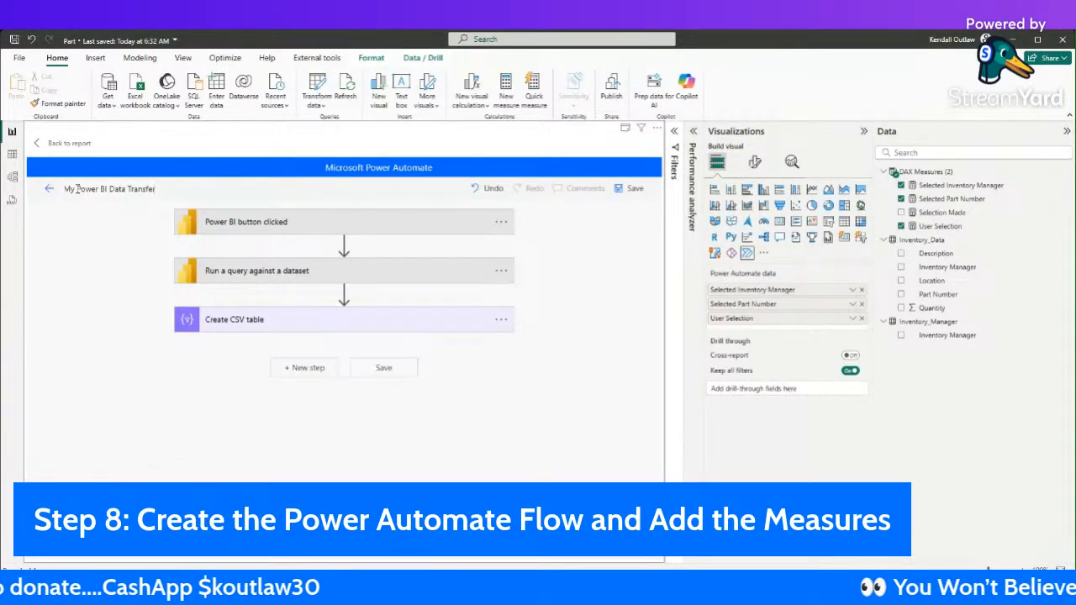
pyautogui.click(616, 190)
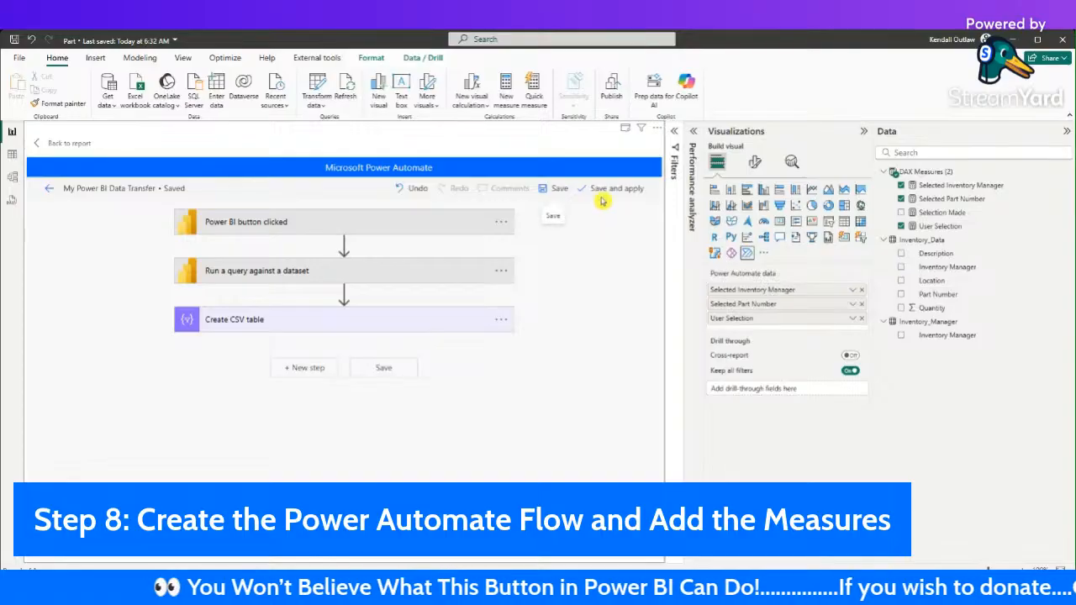
# Step: Apply the saved flow to the report button and run it from its details page
pyautogui.click(599, 192)
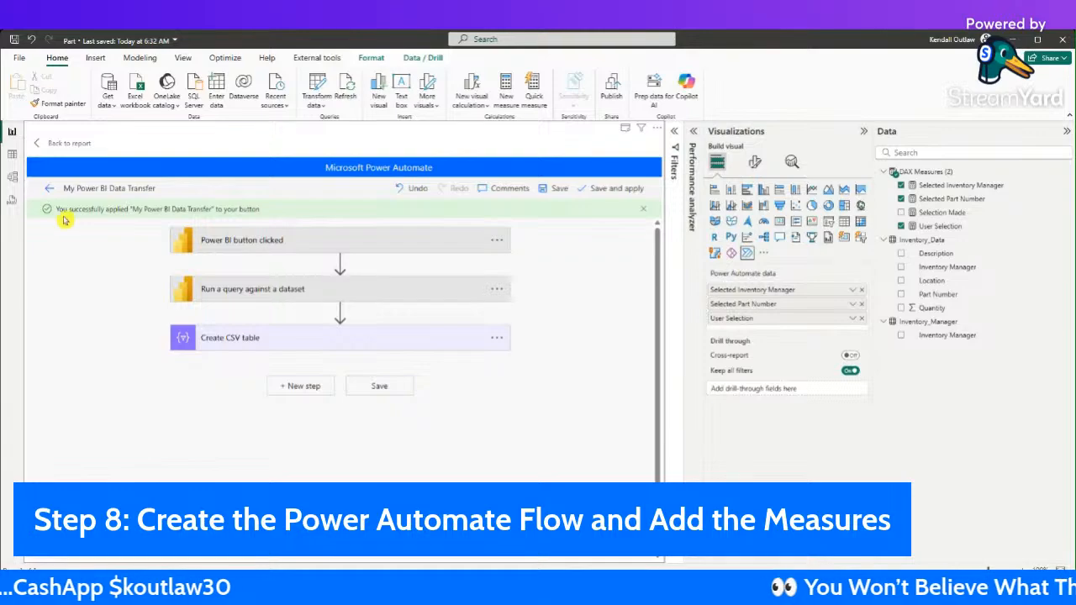
pyautogui.click(49, 189)
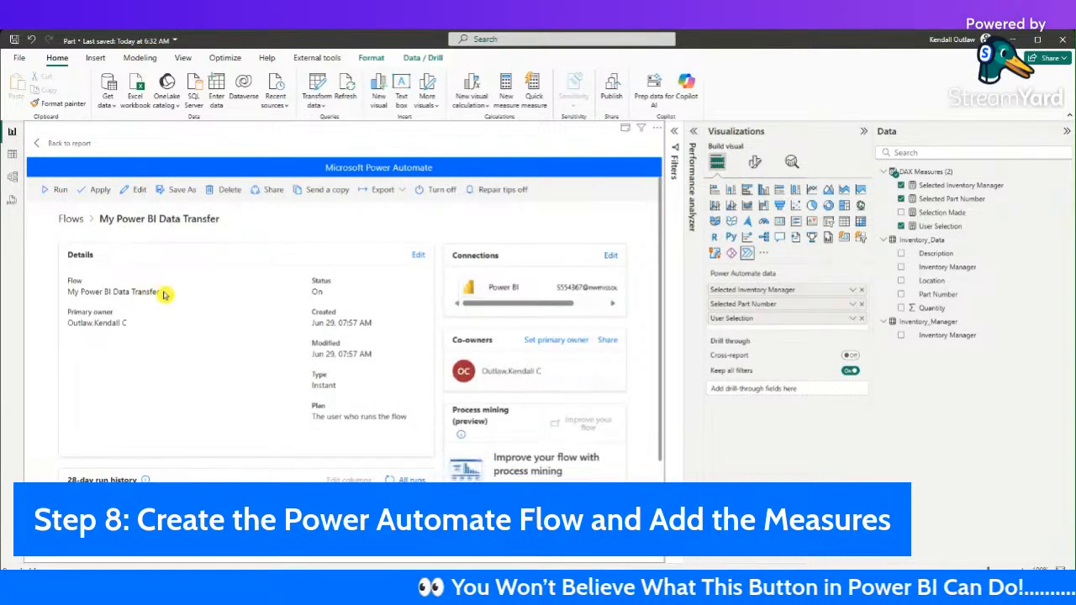
pyautogui.click(54, 194)
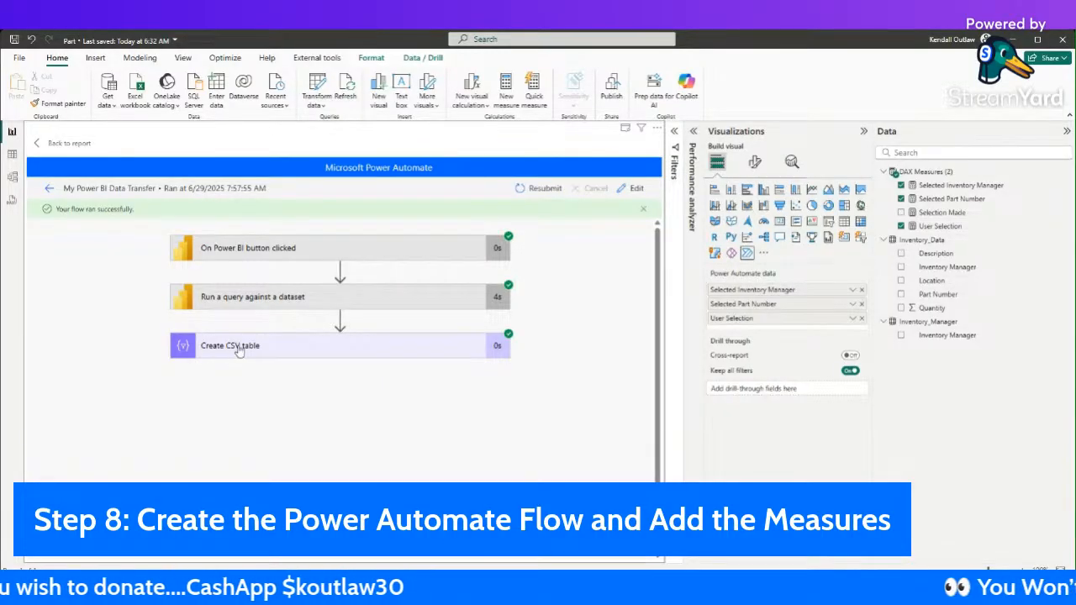
# Step: Copy the entire JSON array from the From input of Create CSV table in the flow run results
pyautogui.click(289, 351)
pyautogui.scroll(-3, 291, 370)
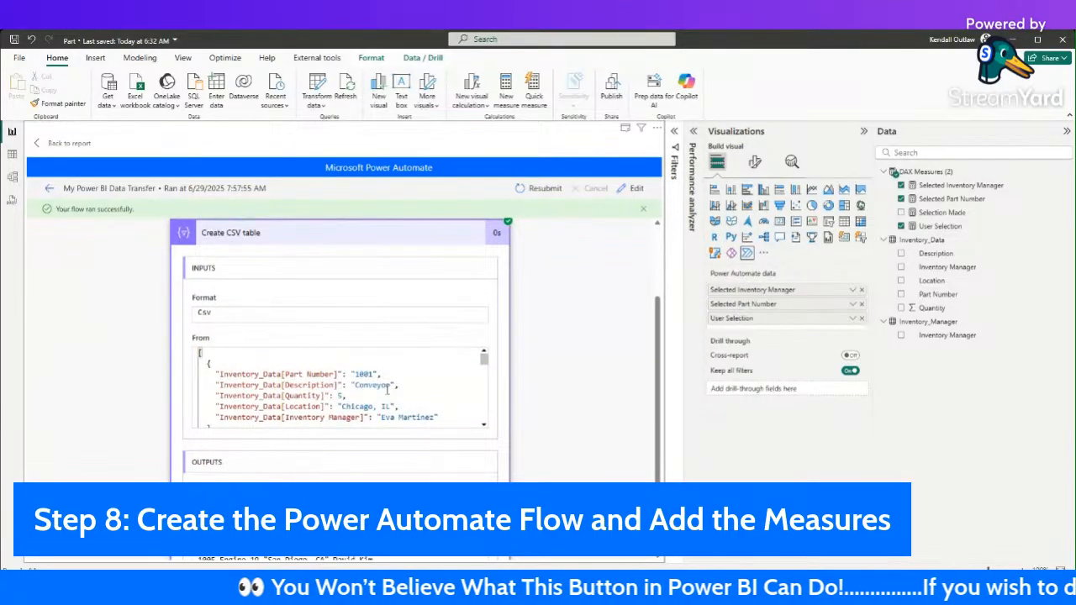
pyautogui.scroll(-4, 358, 374)
pyautogui.scroll(4, 344, 375)
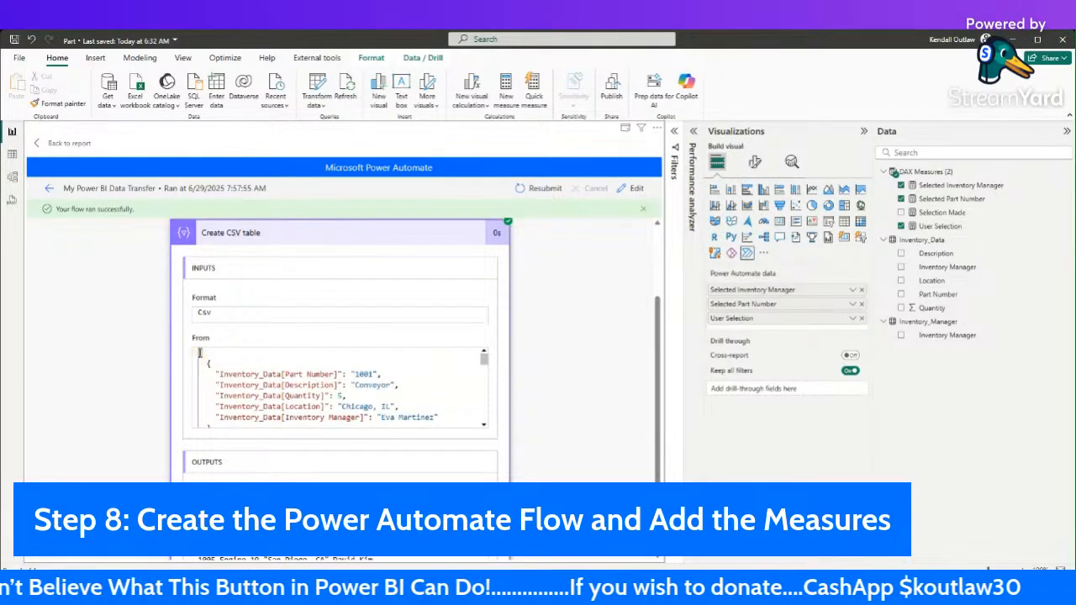
pyautogui.moveTo(199, 352); pyautogui.dragTo(402, 468)
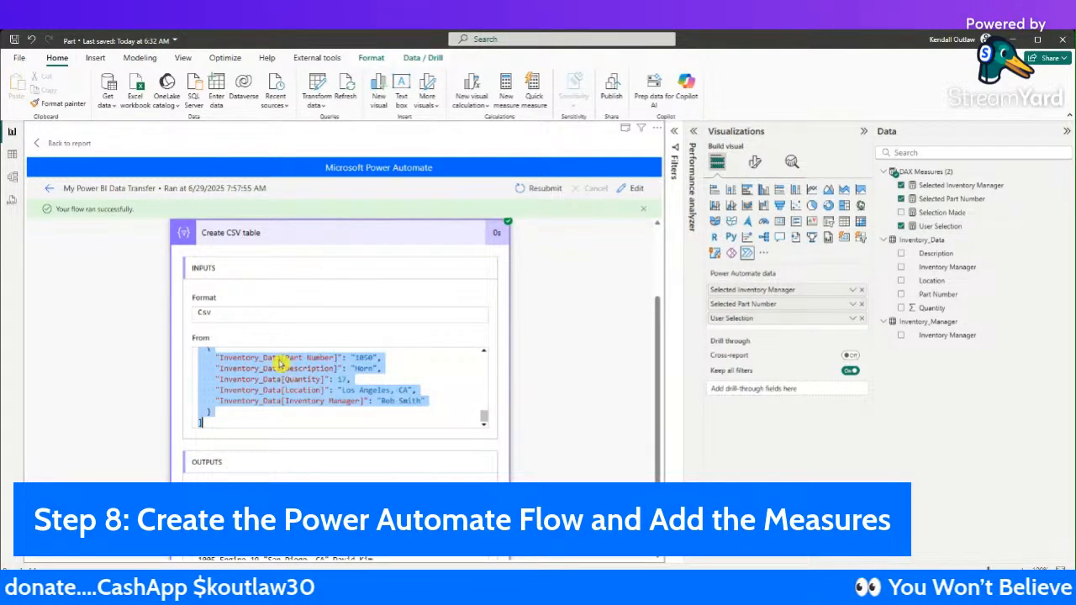
pyautogui.scroll(5, 307, 370)
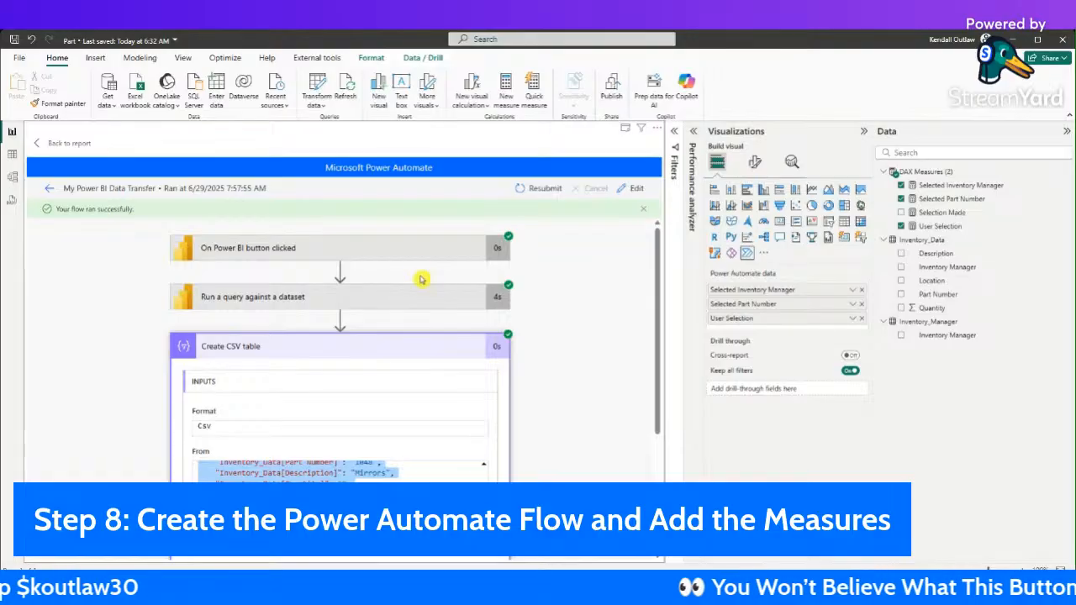
# Step: Reopen the flow for editing and add a Parse JSON action at its end, searching the operations for "json"
pyautogui.click(629, 191)
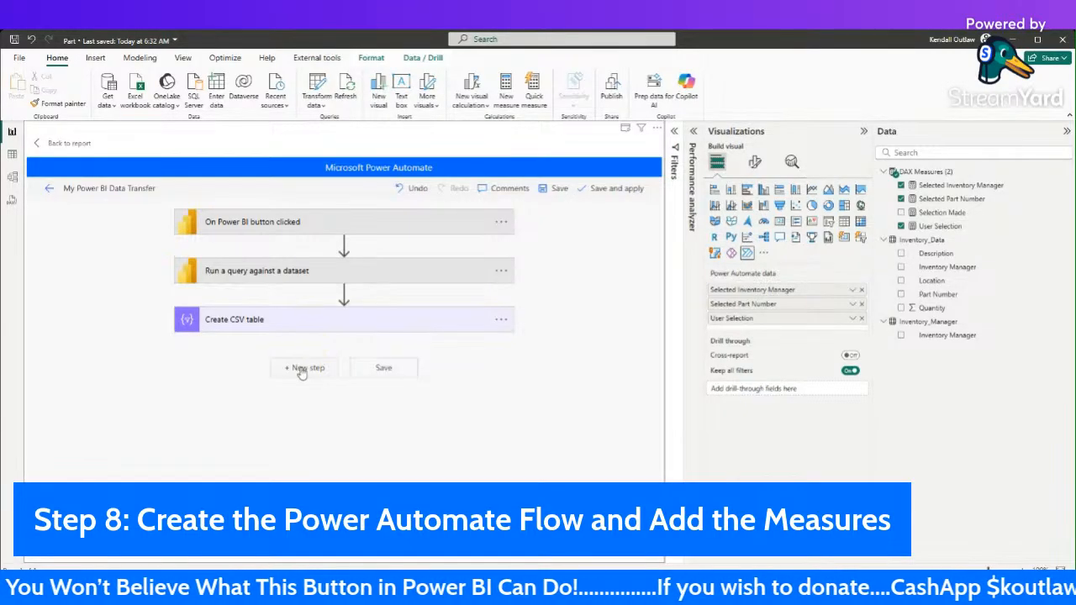
pyautogui.click(304, 367)
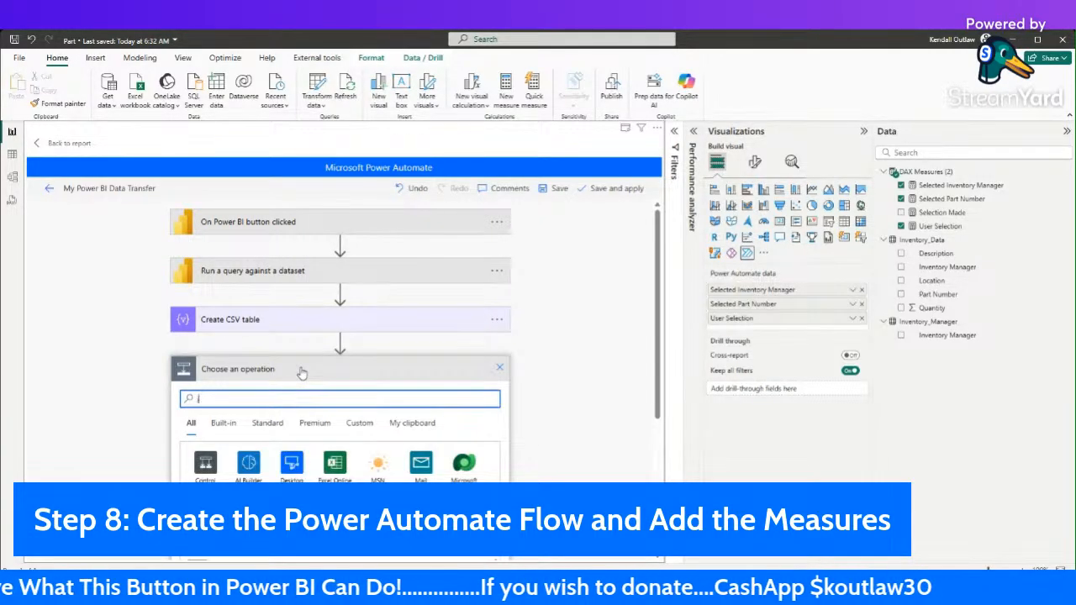
pyautogui.write('json')
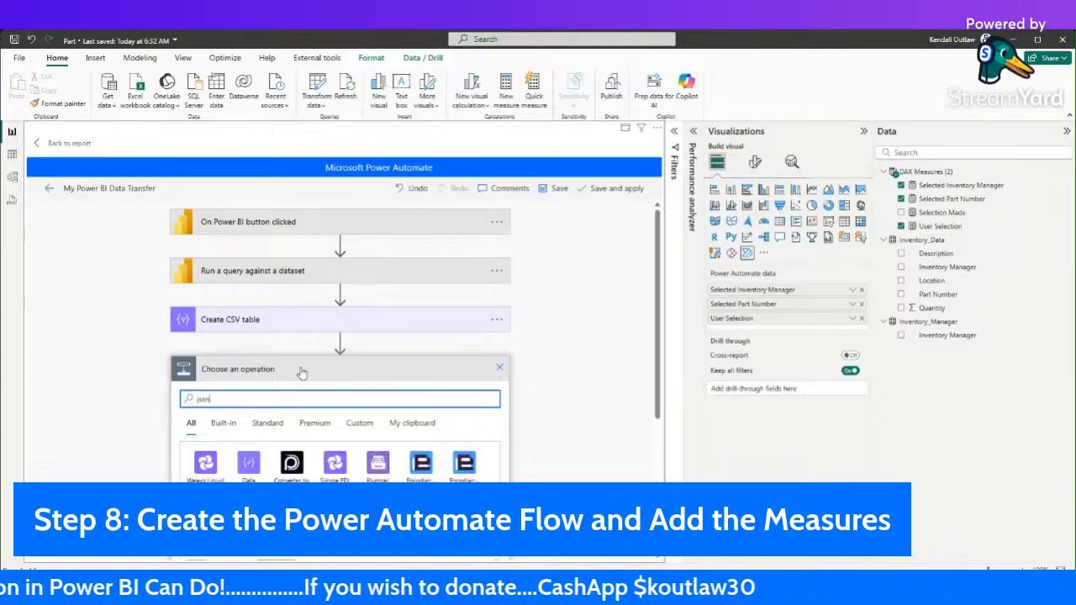
pyautogui.scroll(-2, 340, 336)
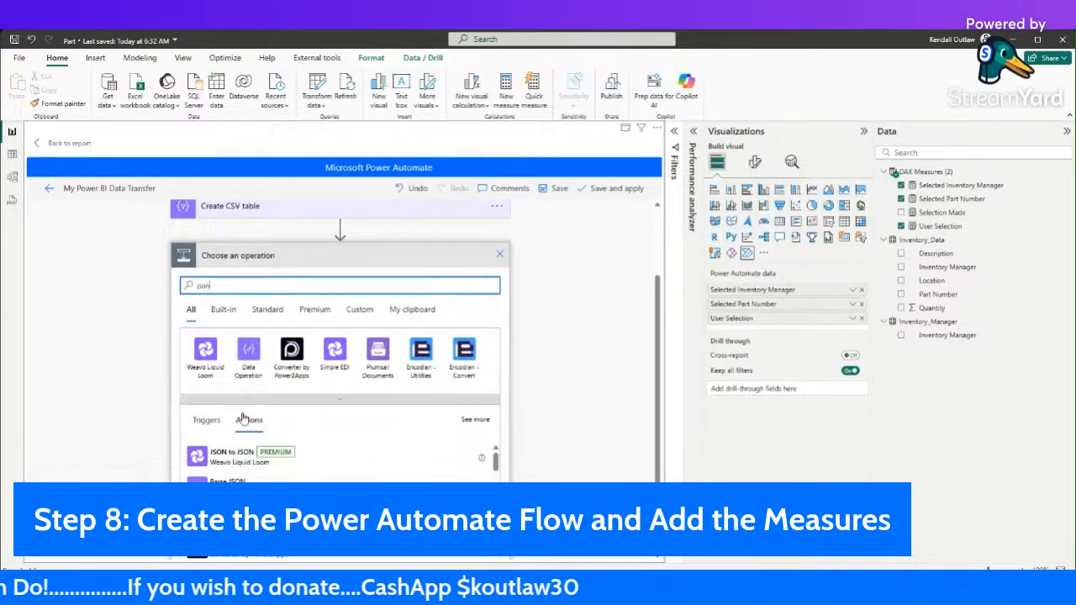
pyautogui.click(227, 488)
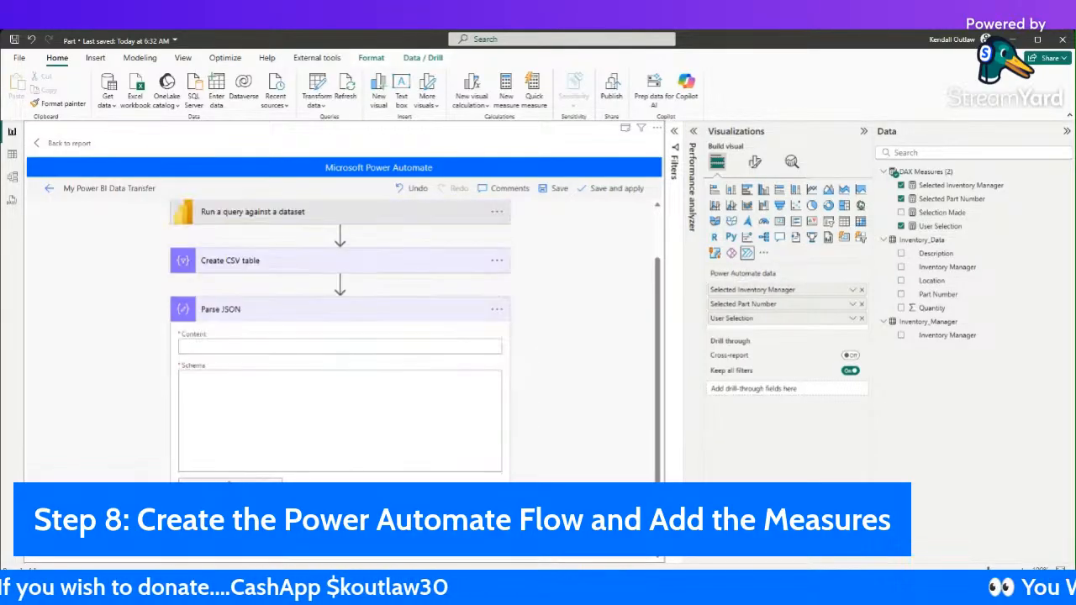
# Step: Set the Parse JSON content to First table rows and delete the Create CSV table action from the flow
pyautogui.click(286, 348)
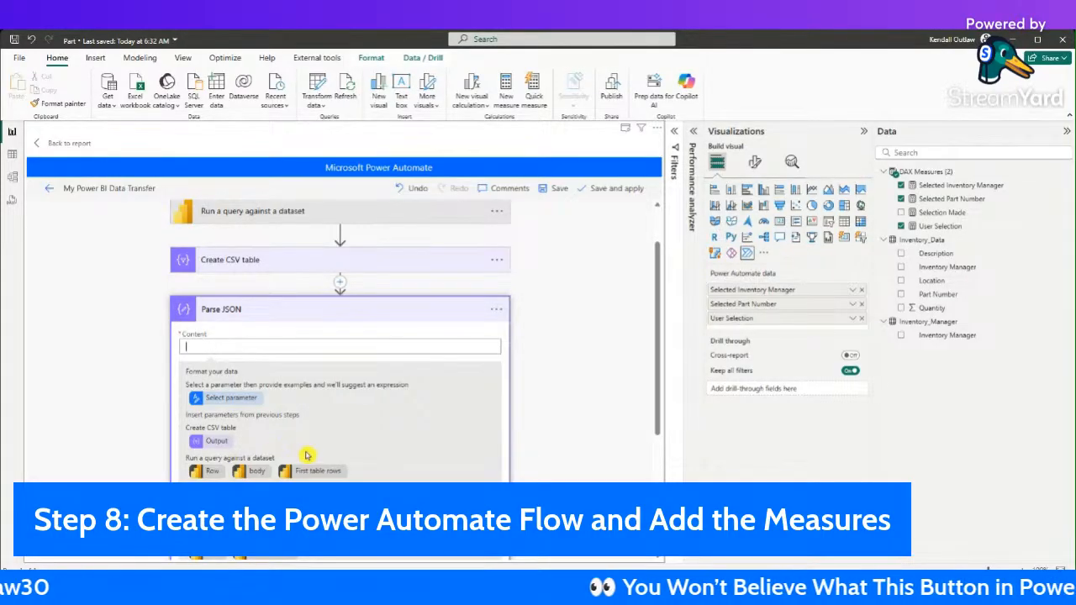
pyautogui.click(318, 471)
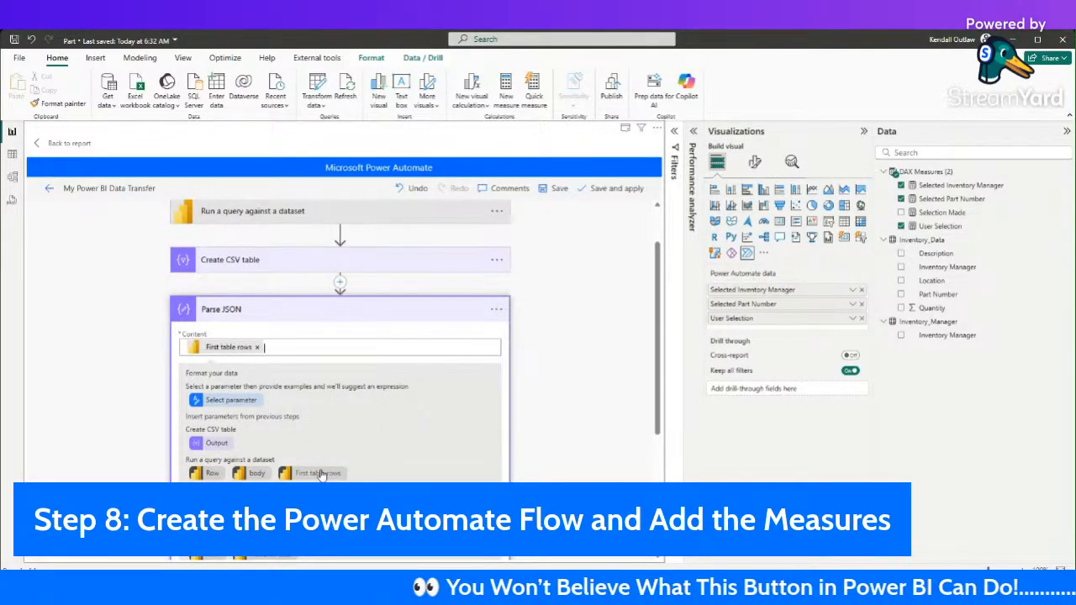
pyautogui.click(497, 261)
pyautogui.click(543, 422)
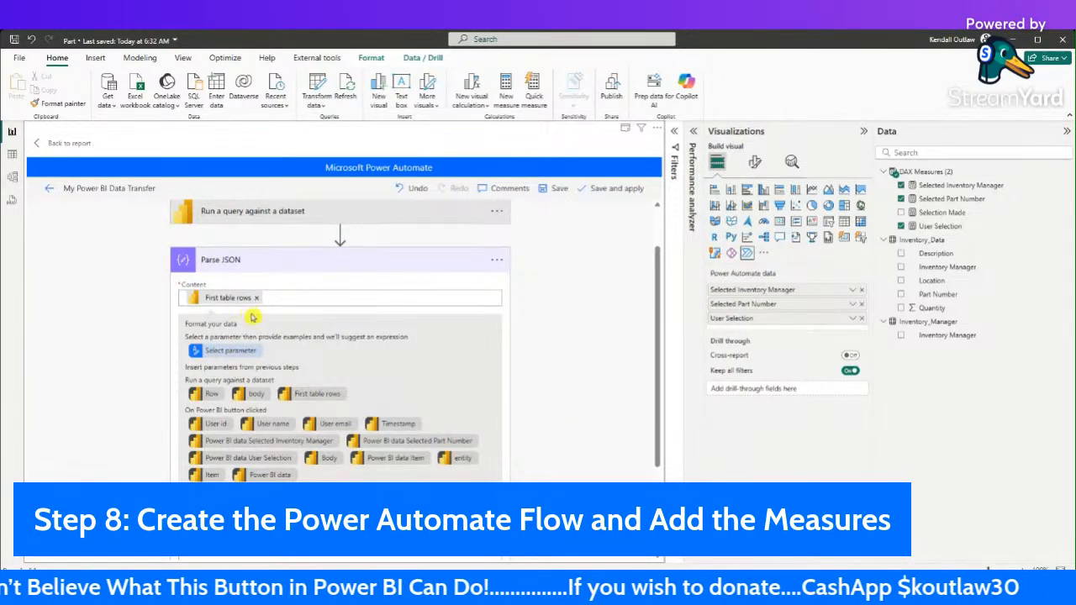
# Step: Generate the Parse JSON schema from a sample, pasting the copied JSON array of inventory rows as the payload
pyautogui.scroll(-3, 538, 367)
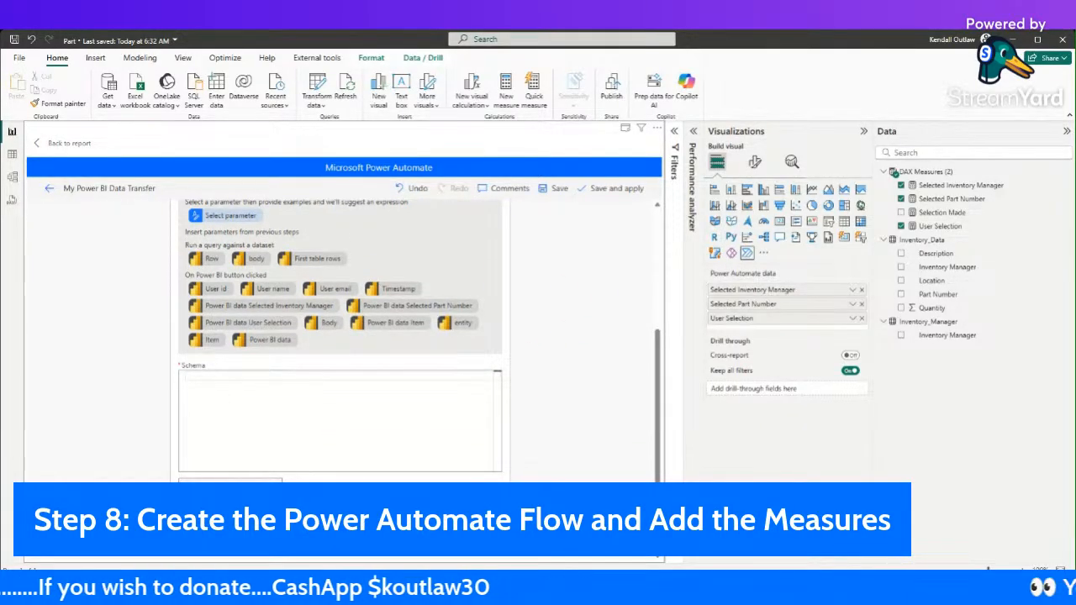
pyautogui.click(230, 481)
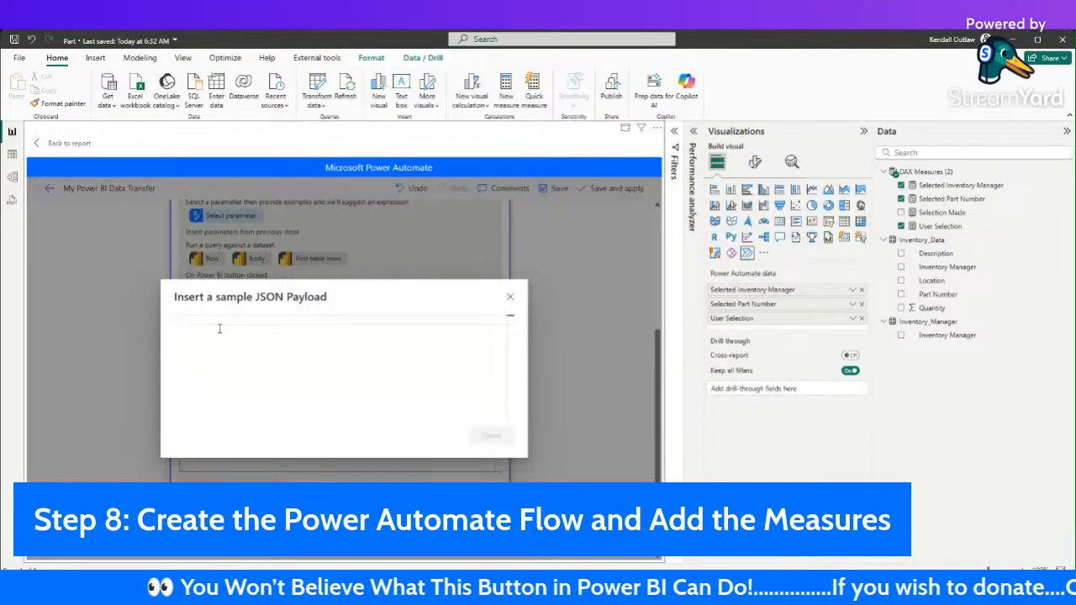
pyautogui.hotkey('ctrl', 'v')
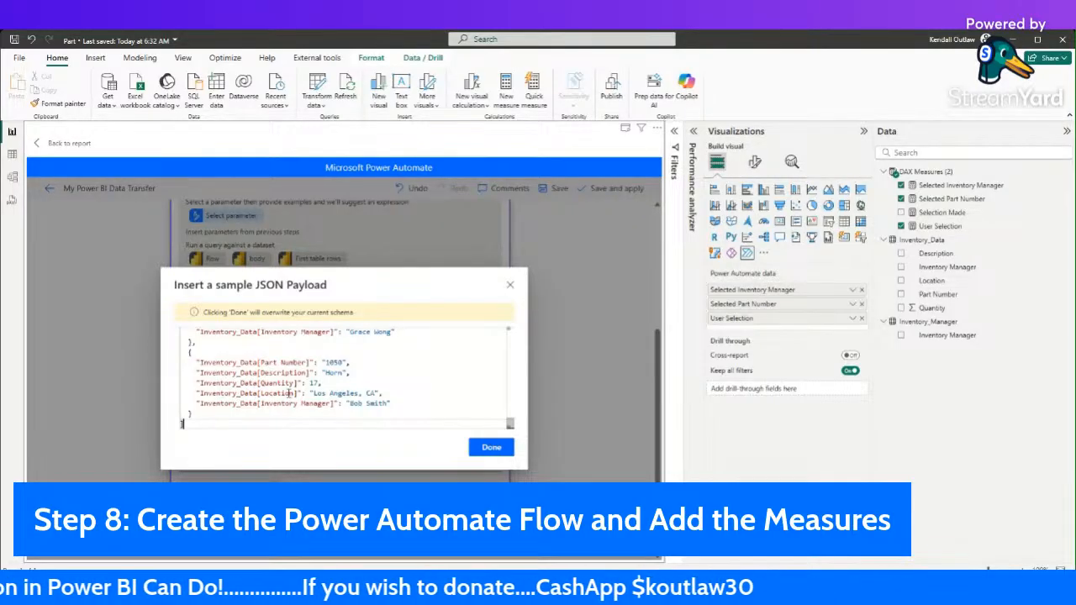
pyautogui.click(493, 449)
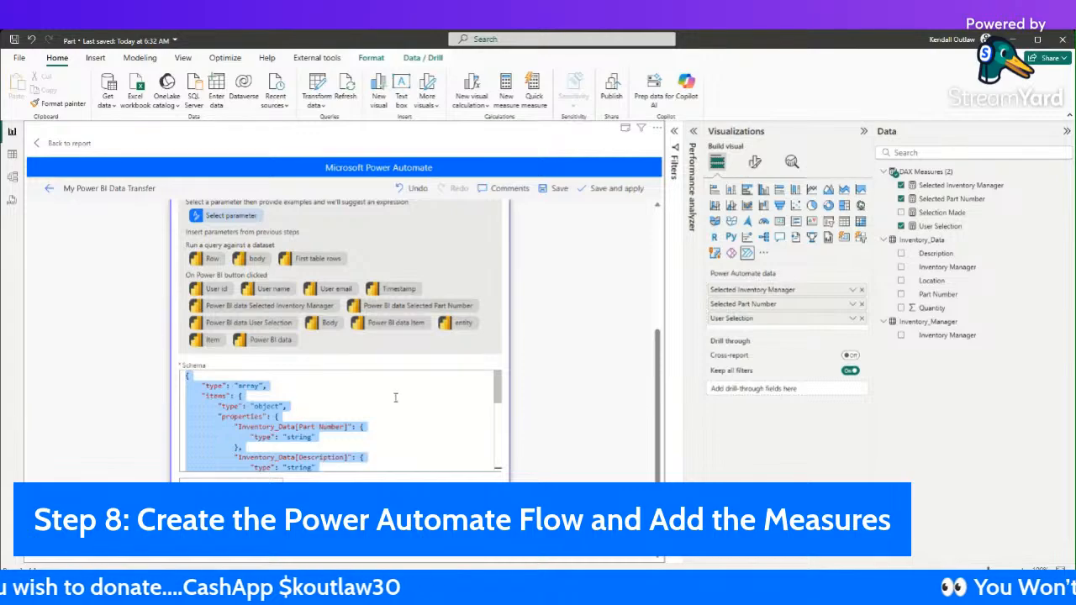
# Step: Change the type of Inventory_Data[Quantity] in the Parse JSON schema to "number"
pyautogui.scroll(-3, 498, 395)
pyautogui.scroll(-3, 498, 397)
pyautogui.scroll(6, 340, 421)
pyautogui.scroll(-5, 340, 420)
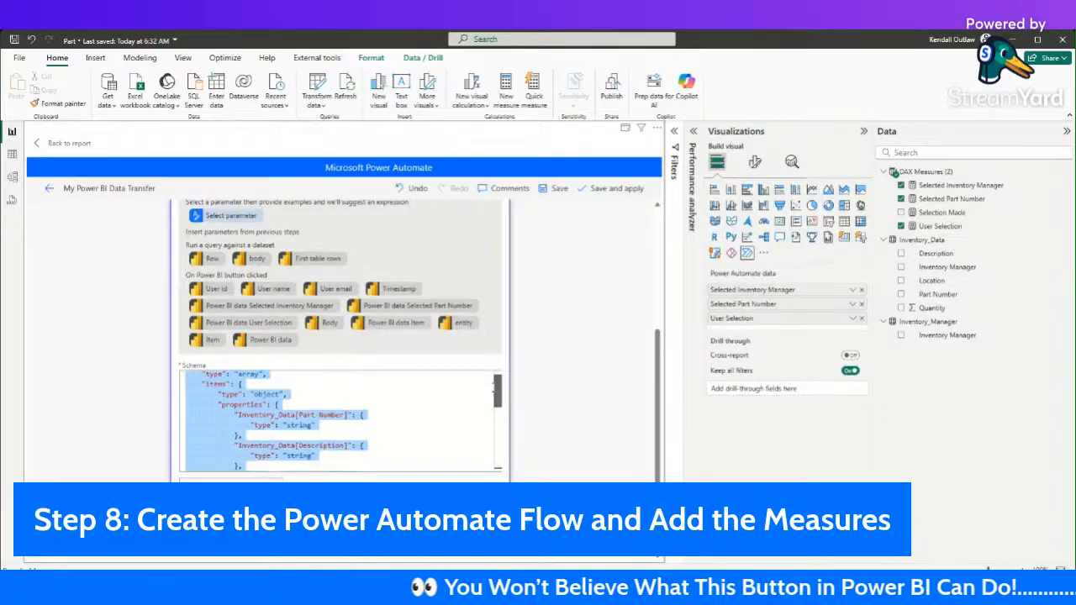
pyautogui.scroll(3, 340, 420)
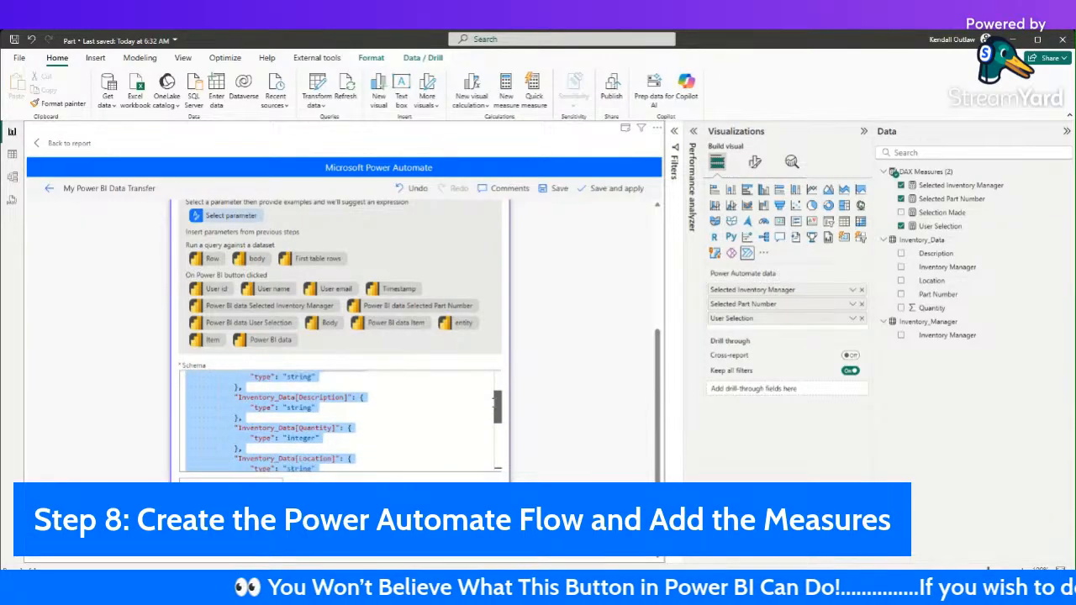
pyautogui.moveTo(493, 385)
pyautogui.mouseDown()
pyautogui.moveTo(490, 438)
pyautogui.moveTo(484, 403)
pyautogui.mouseUp()
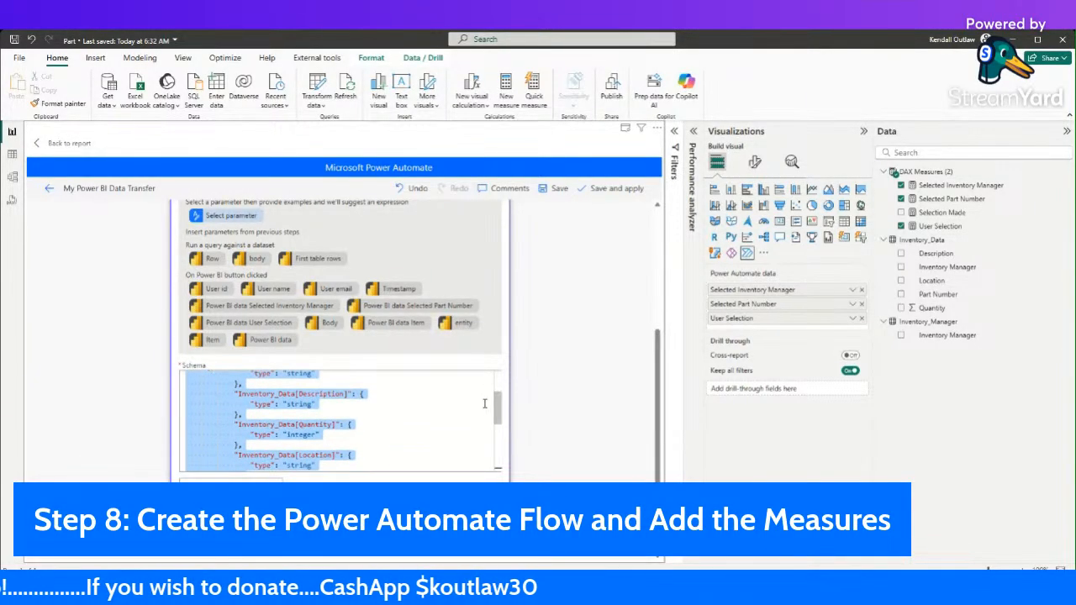
pyautogui.click(312, 434)
pyautogui.moveTo(317, 434); pyautogui.dragTo(288, 435)
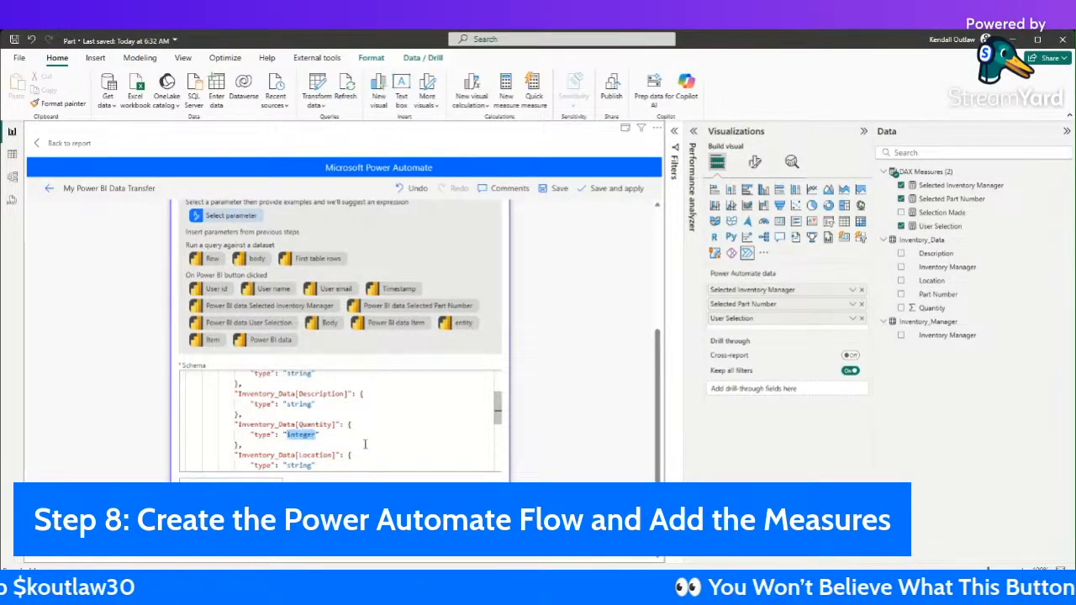
pyautogui.write('s')
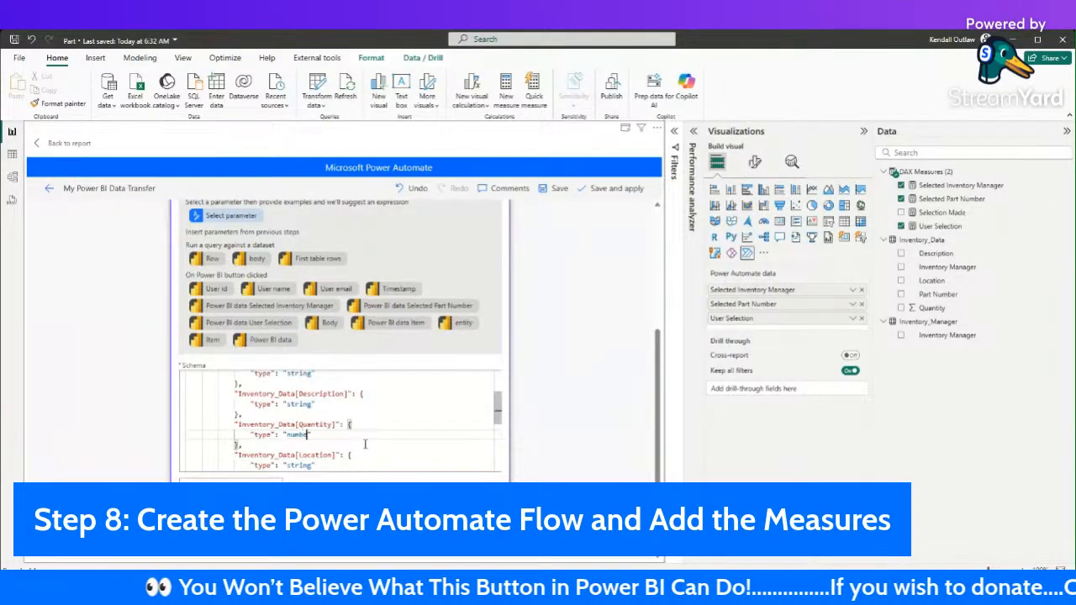
pyautogui.scroll(-1, 365, 444)
pyautogui.moveTo(499, 414); pyautogui.dragTo(497, 380)
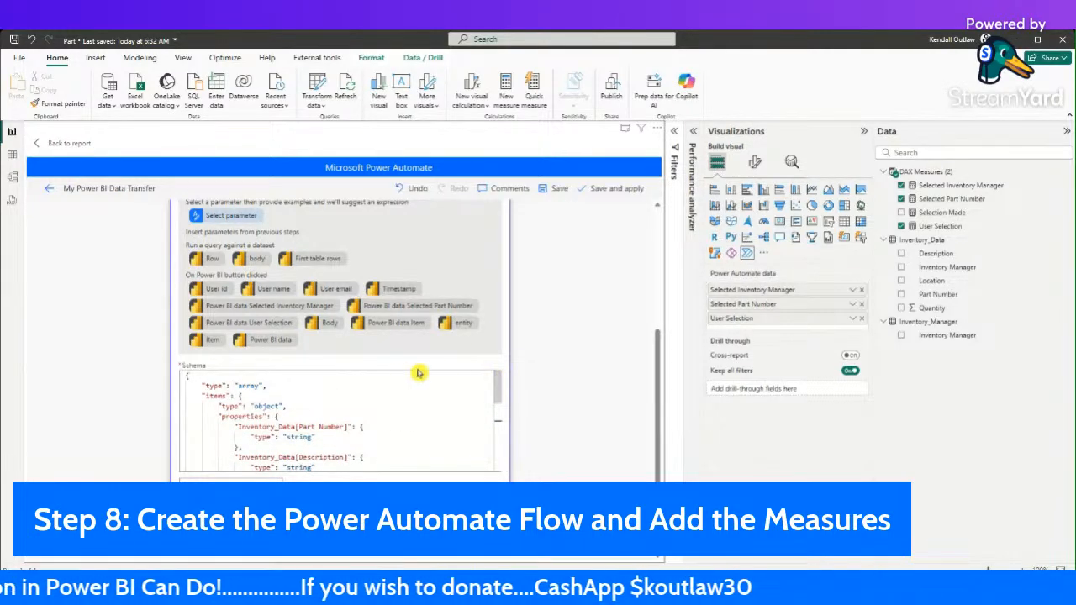
# Step: Collapse Parse JSON, add a Switch control action after it by searching operations for "switch", and open its On value
pyautogui.scroll(5, 373, 320)
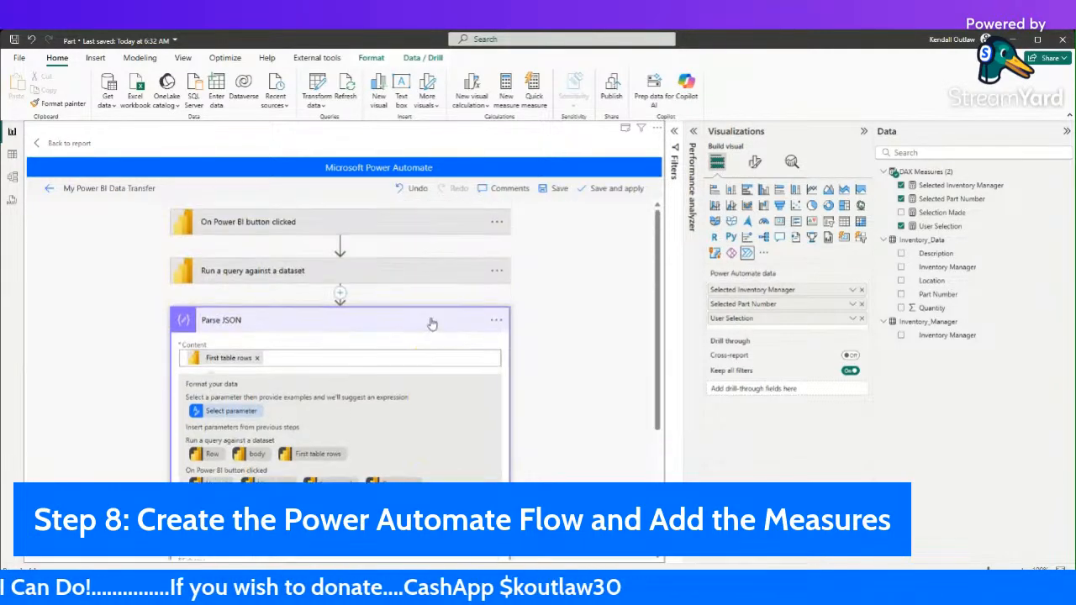
pyautogui.click(383, 326)
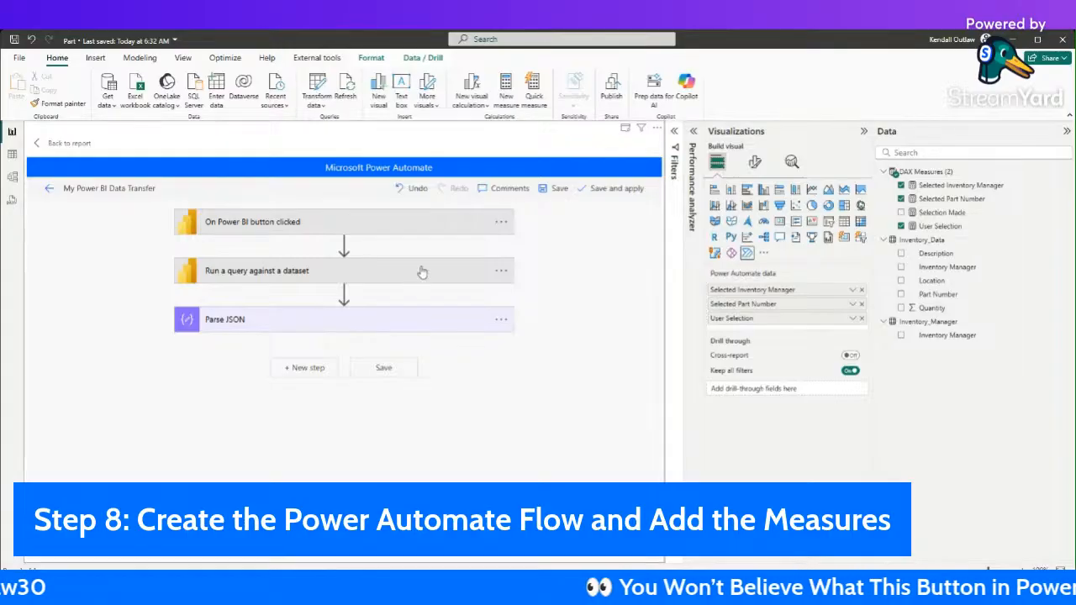
pyautogui.click(308, 370)
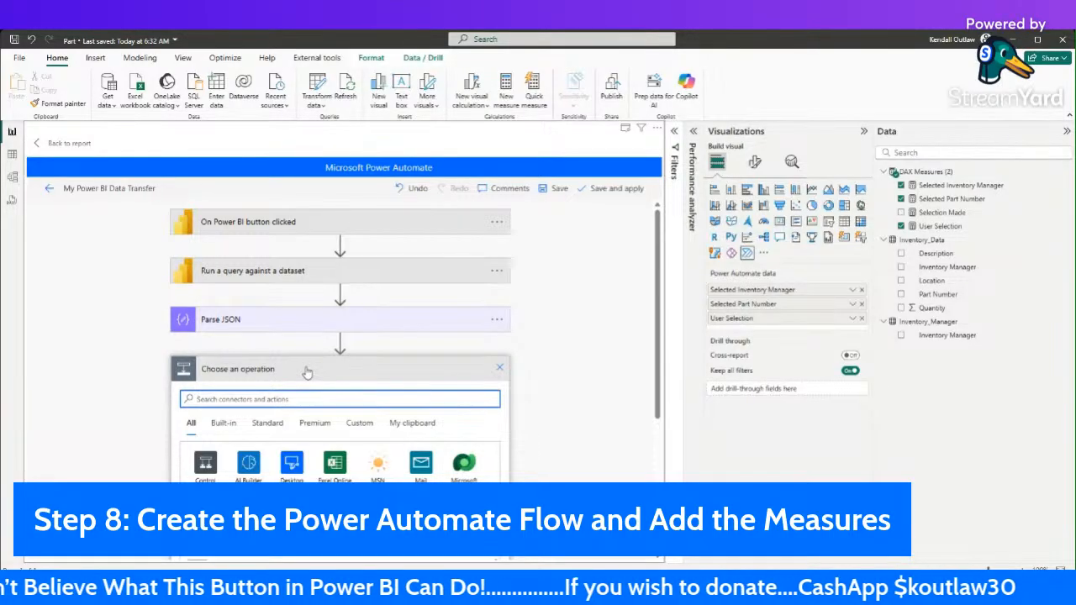
pyautogui.write('s')
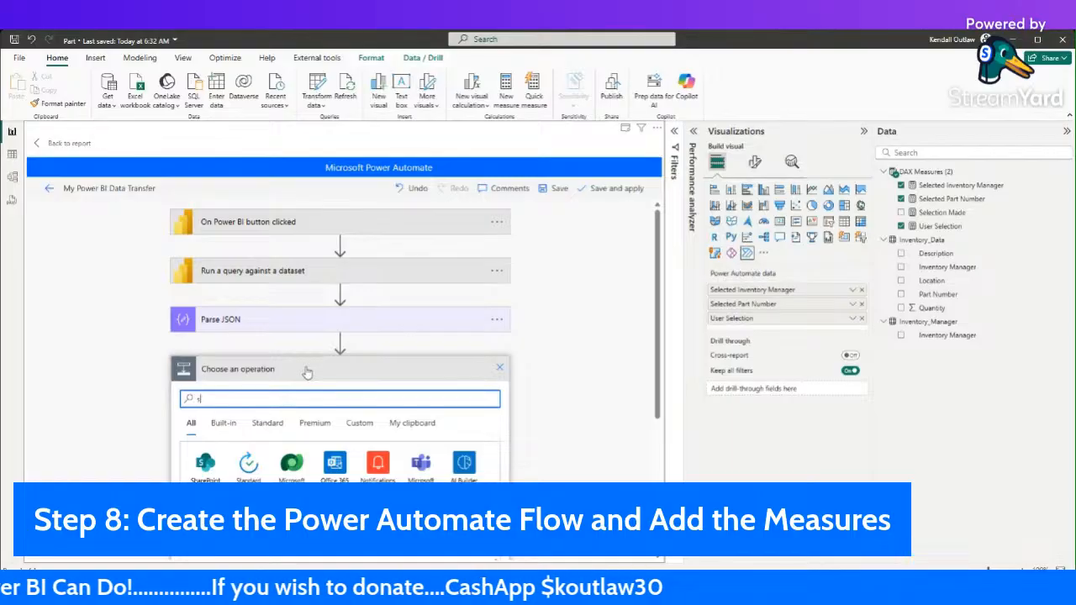
pyautogui.write('witch')
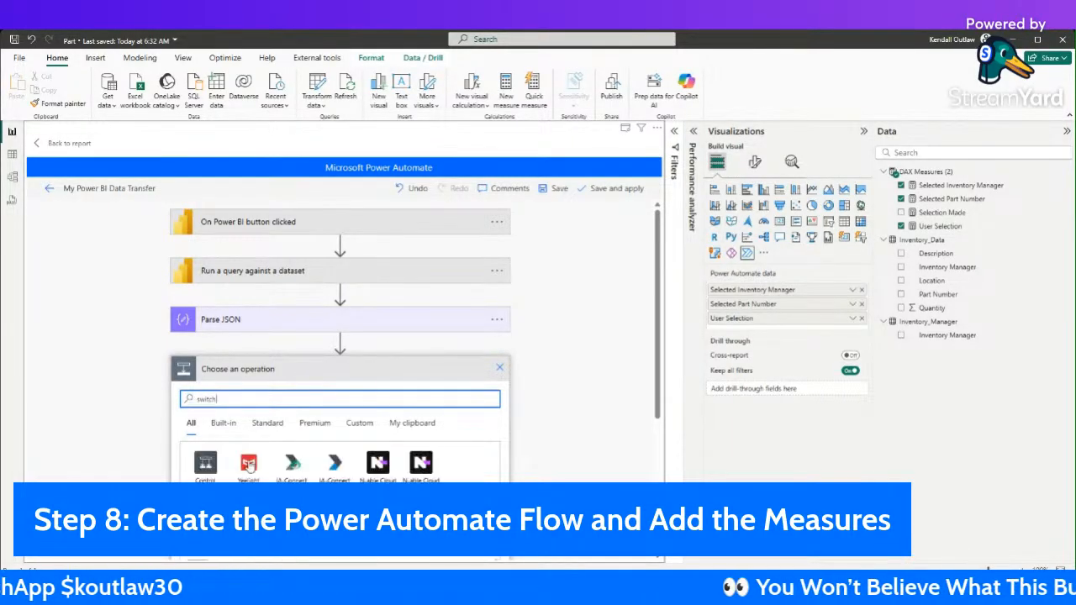
pyautogui.scroll(-2, 307, 454)
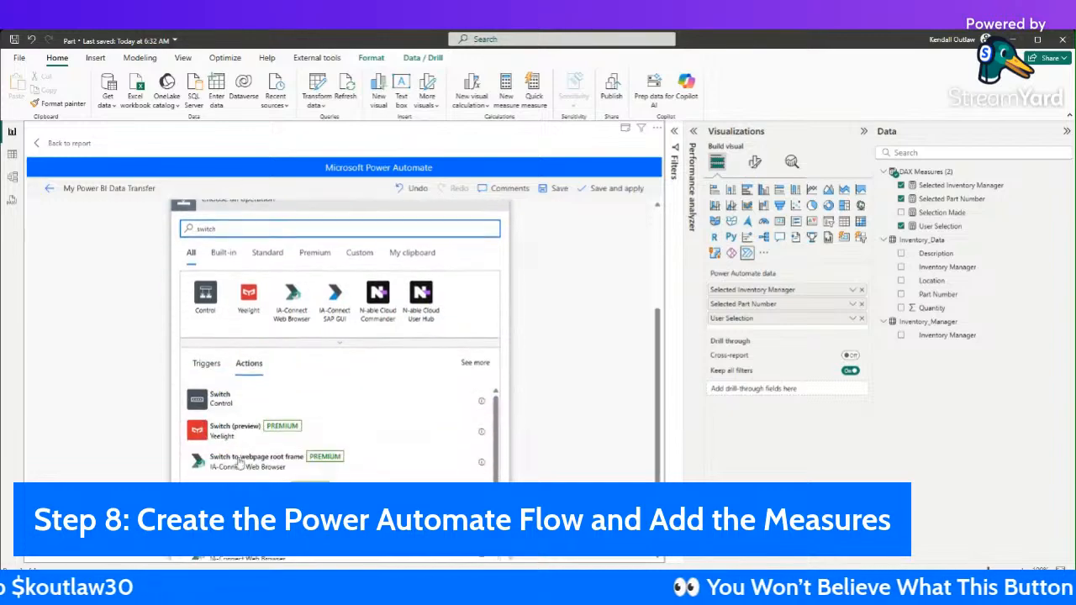
pyautogui.click(221, 399)
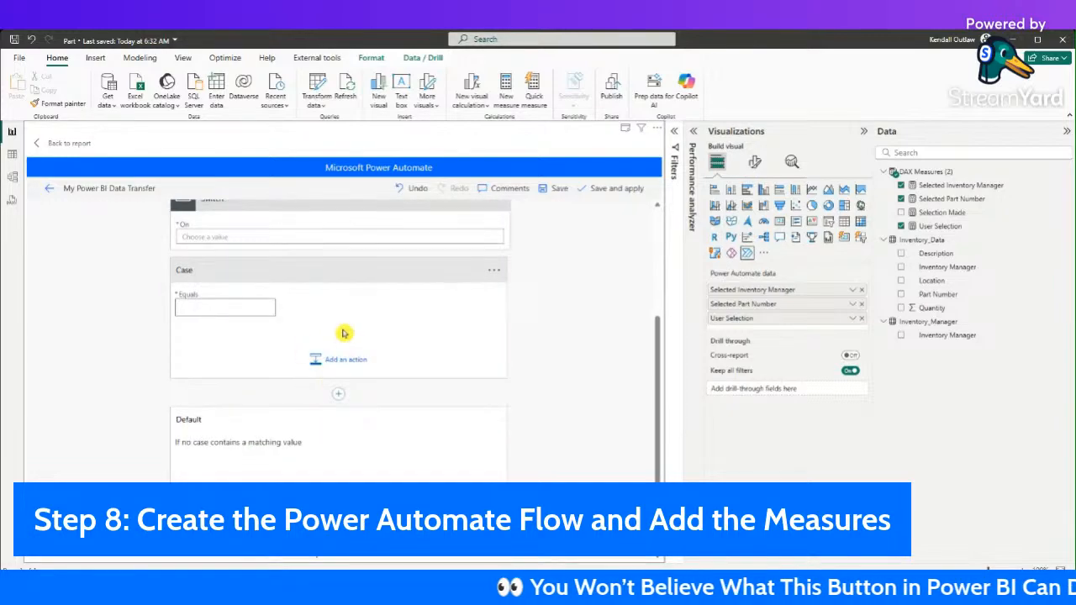
pyautogui.scroll(1, 349, 338)
pyautogui.click(252, 352)
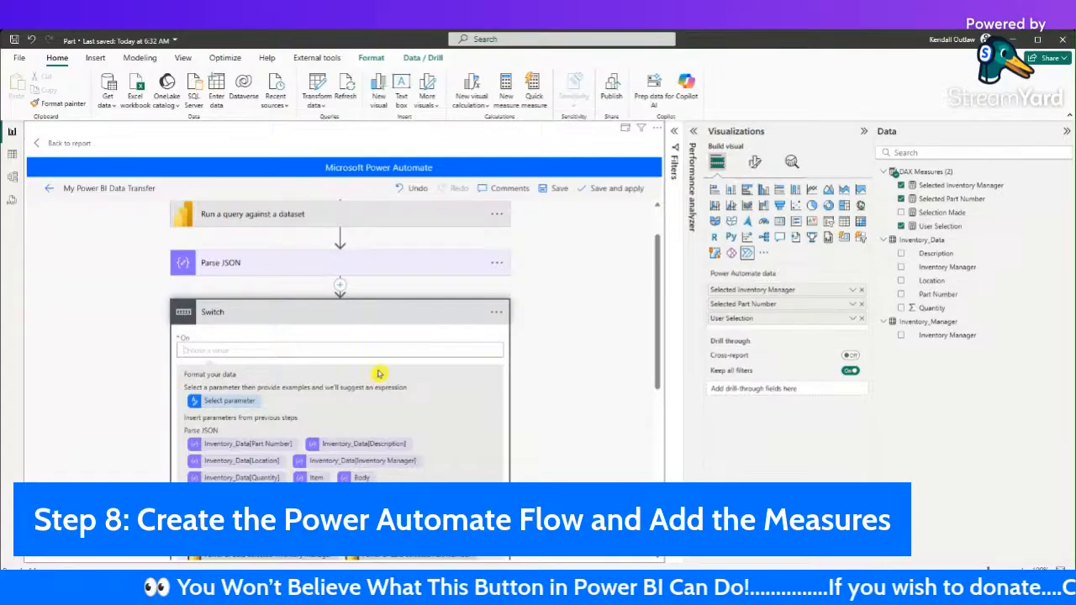
pyautogui.scroll(-3, 334, 413)
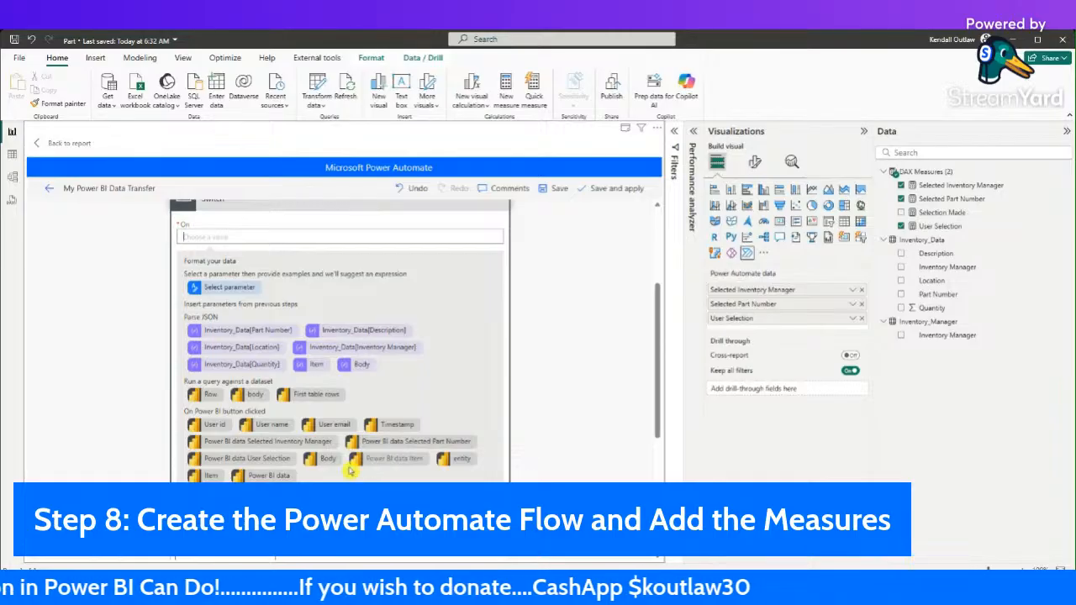
pyautogui.click(276, 477)
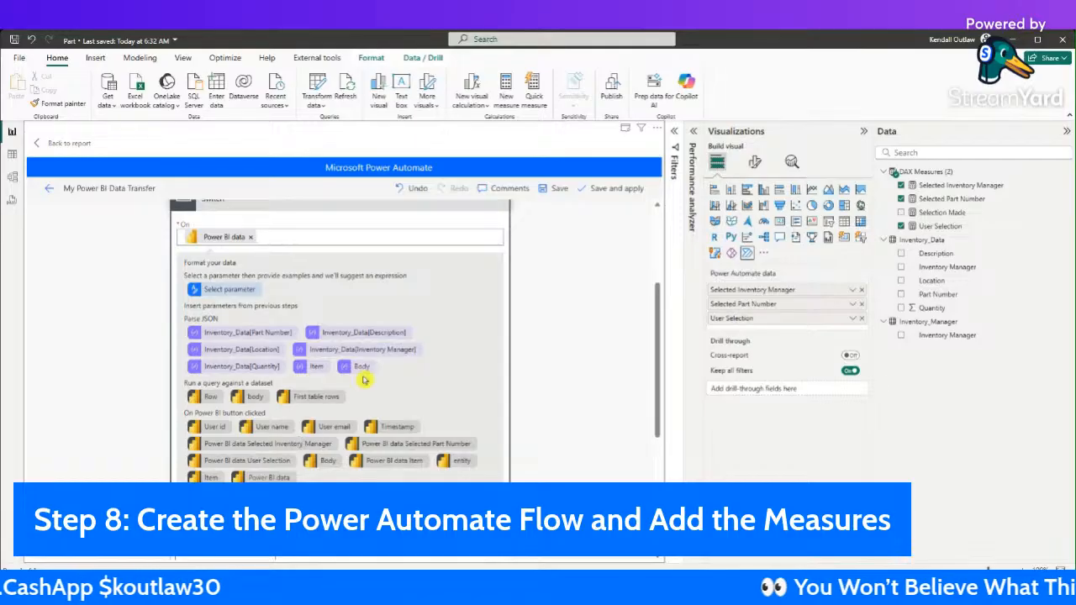
pyautogui.scroll(-3, 340, 404)
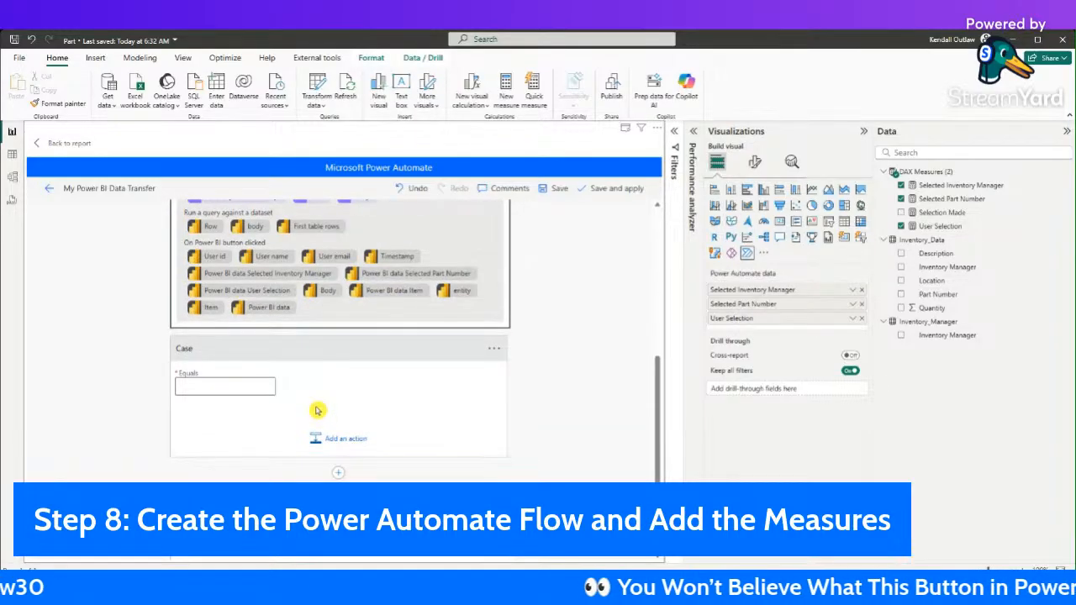
pyautogui.click(210, 383)
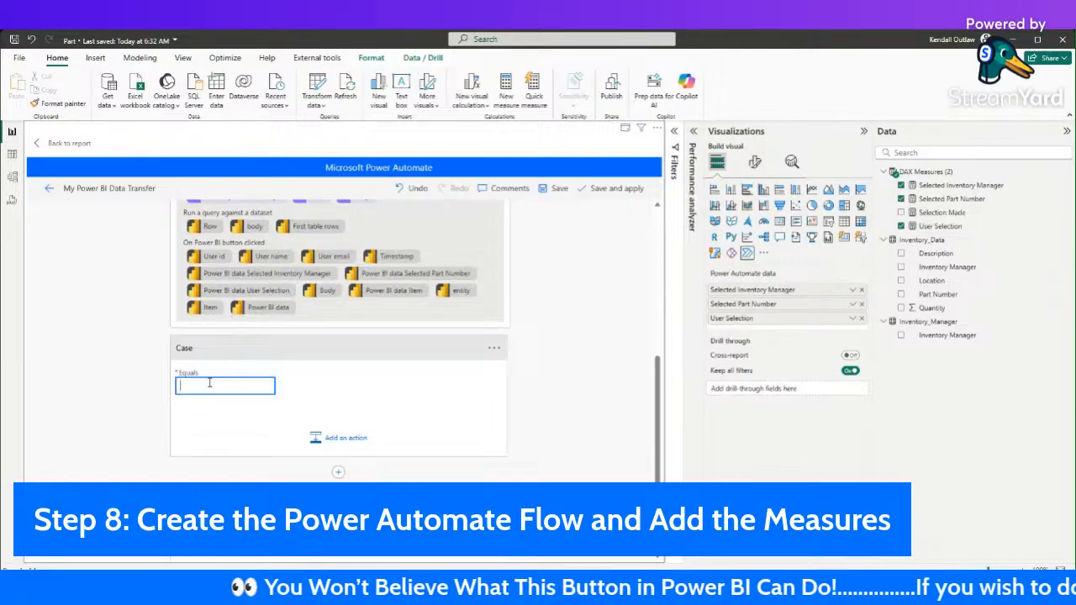
pyautogui.scroll(3, 326, 344)
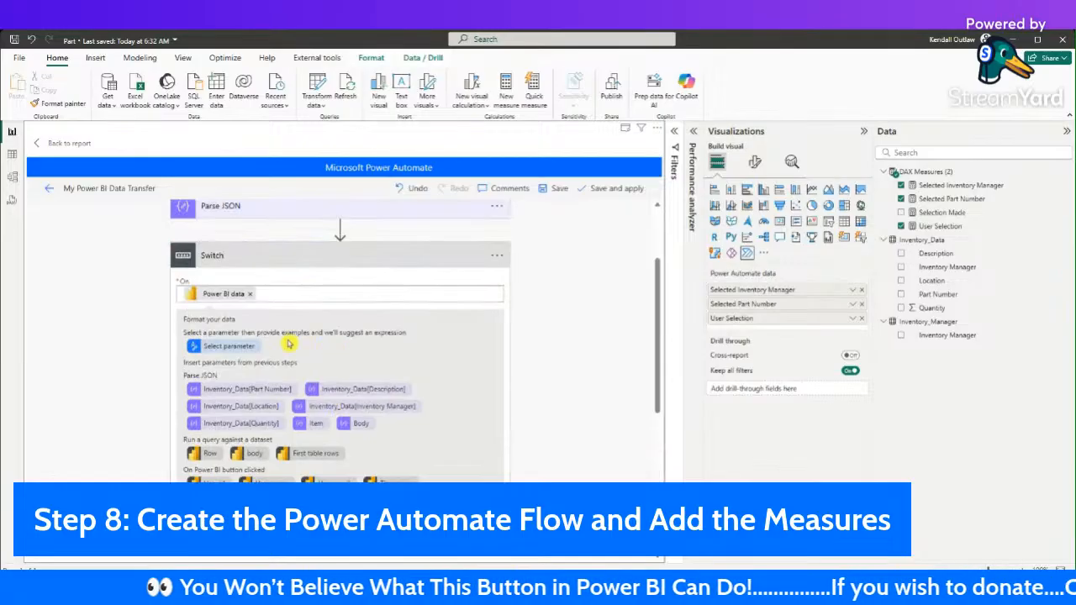
pyautogui.click(250, 294)
# Step: Set the Switch's On value to Power BI data User Selection
pyautogui.scroll(-3, 403, 347)
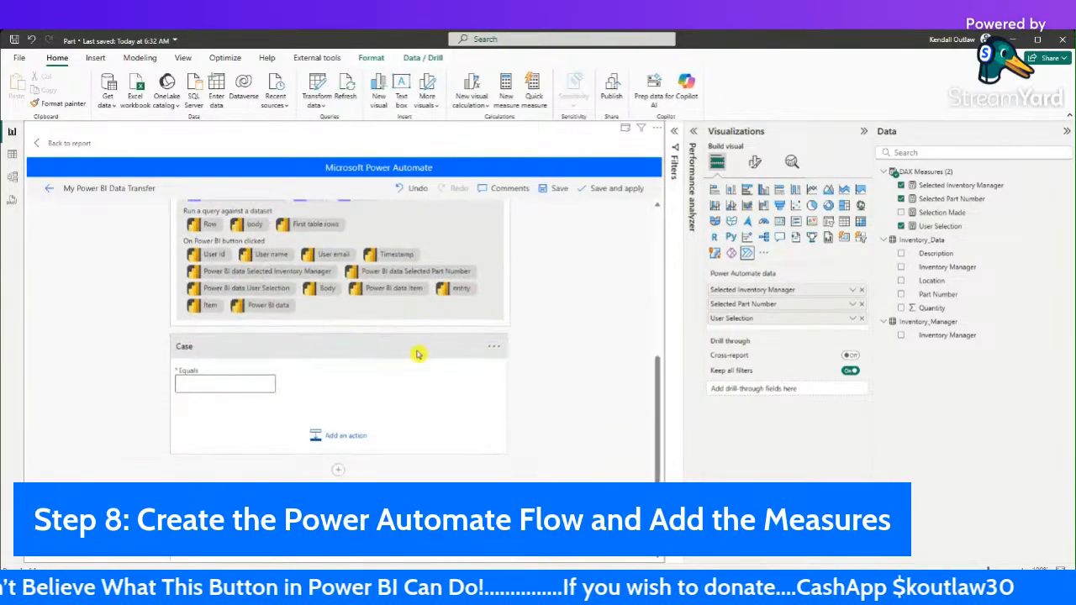
pyautogui.scroll(1, 446, 335)
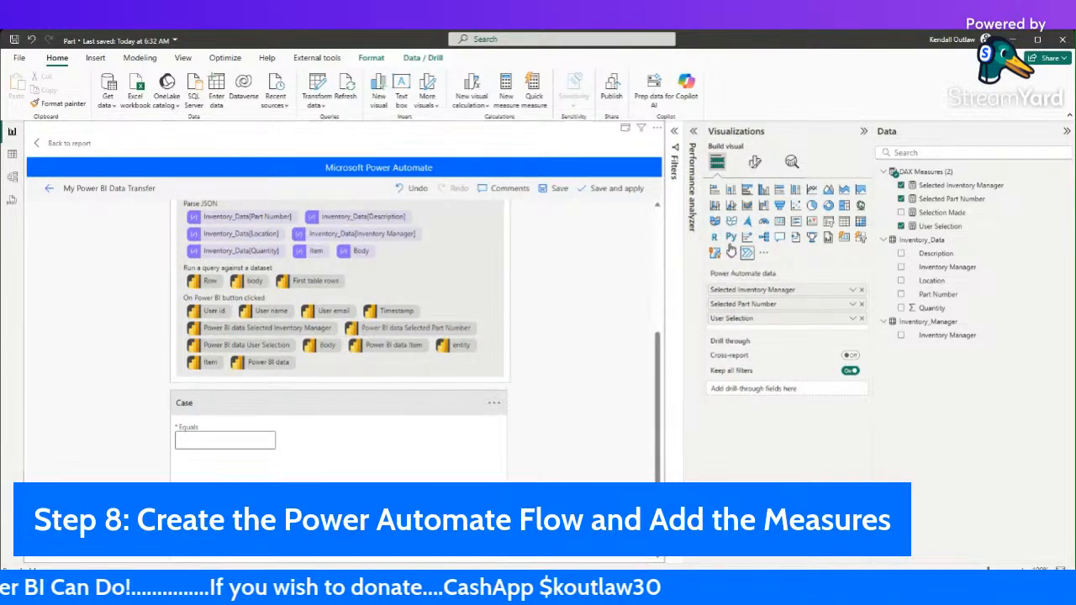
pyautogui.click(273, 353)
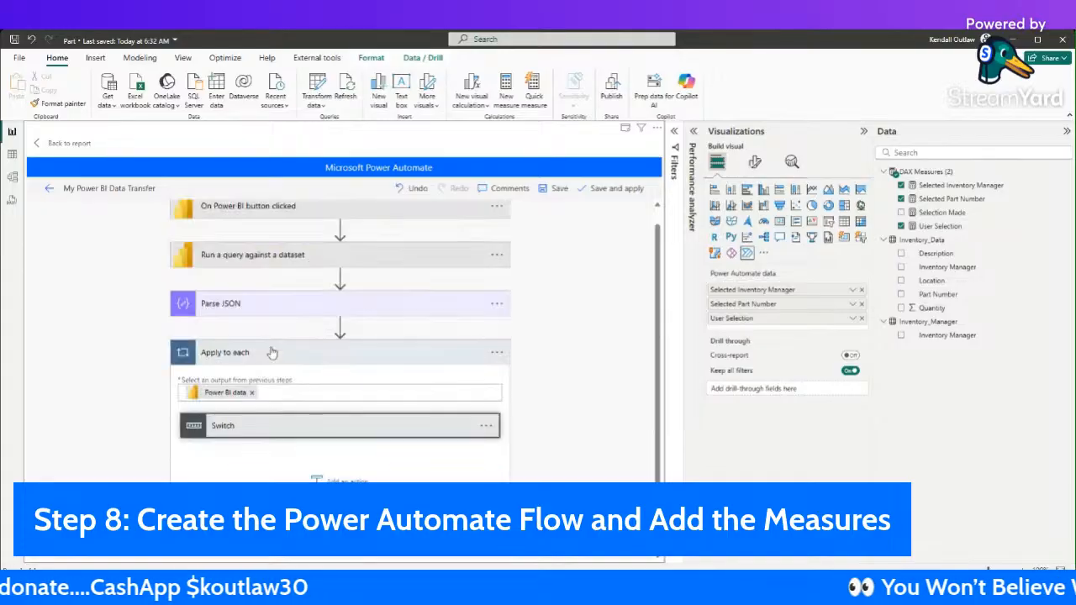
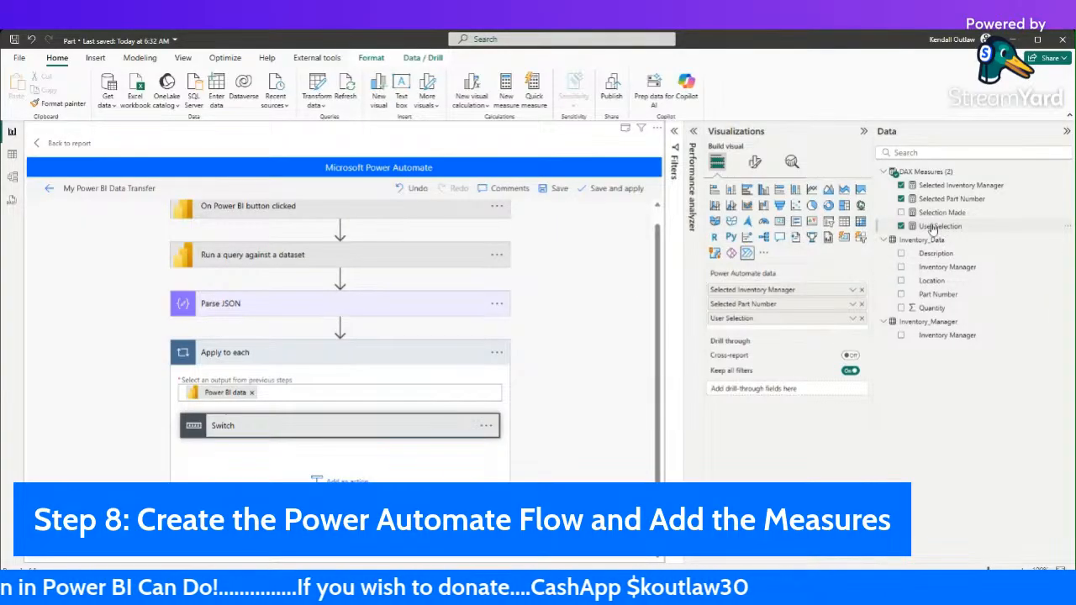
# Step: Expand the Switch inside Apply to each and set its Case to equal "Part Number"
pyautogui.click(261, 427)
pyautogui.click(252, 440)
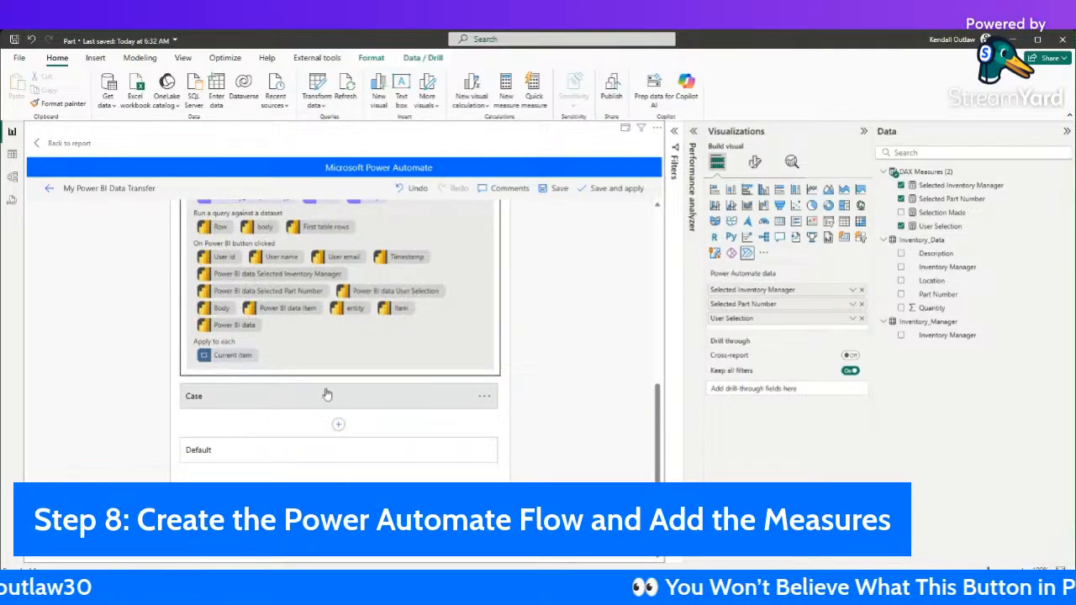
pyautogui.click(268, 402)
pyautogui.click(229, 435)
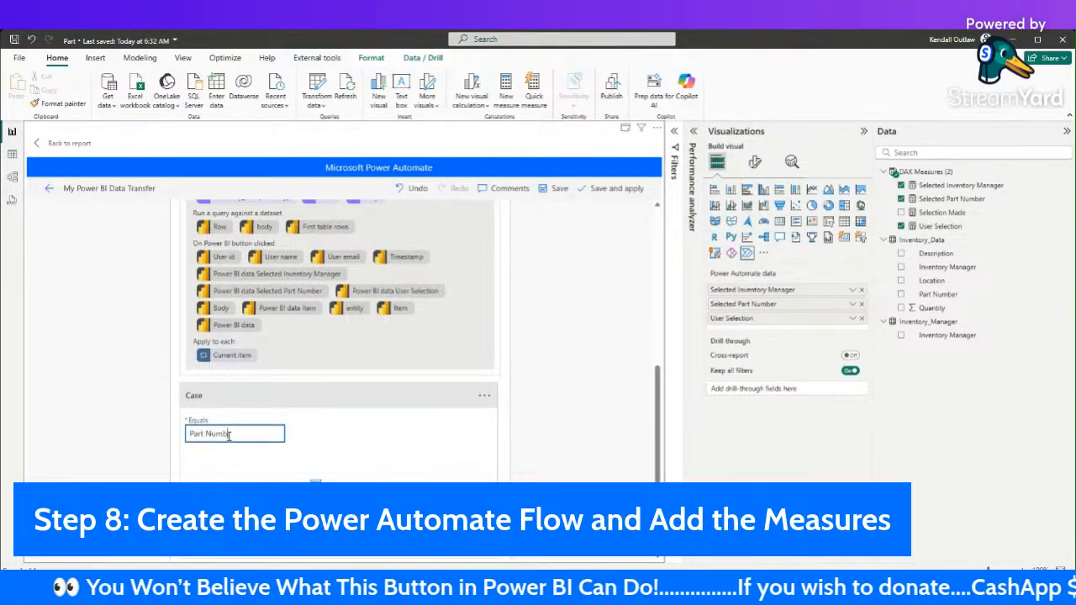
pyautogui.click(252, 469)
# Step: Add a Filter array data operation inside the Part Number case, searching the operations for "filter array"
pyautogui.scroll(-2, 354, 407)
pyautogui.scroll(1, 355, 407)
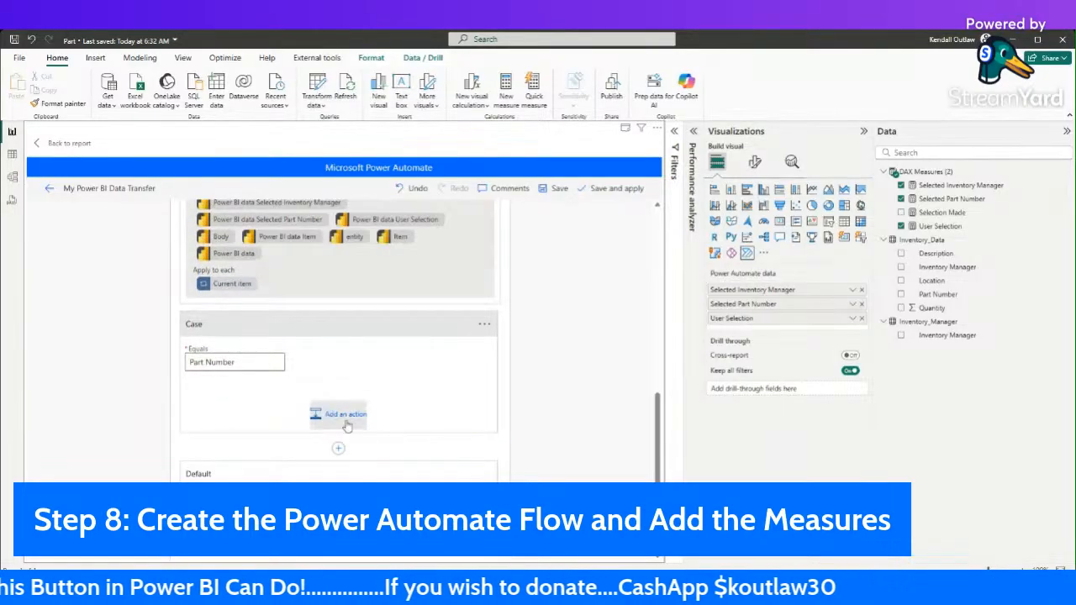
pyautogui.click(346, 414)
pyautogui.write('I')
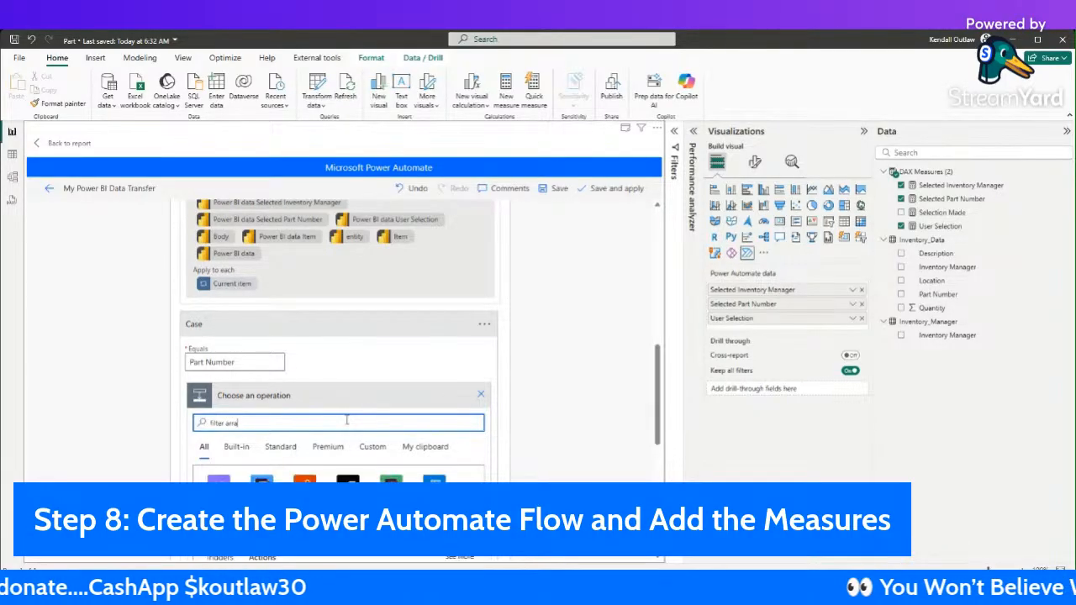
pyautogui.write('ilter array')
pyautogui.scroll(-2, 277, 433)
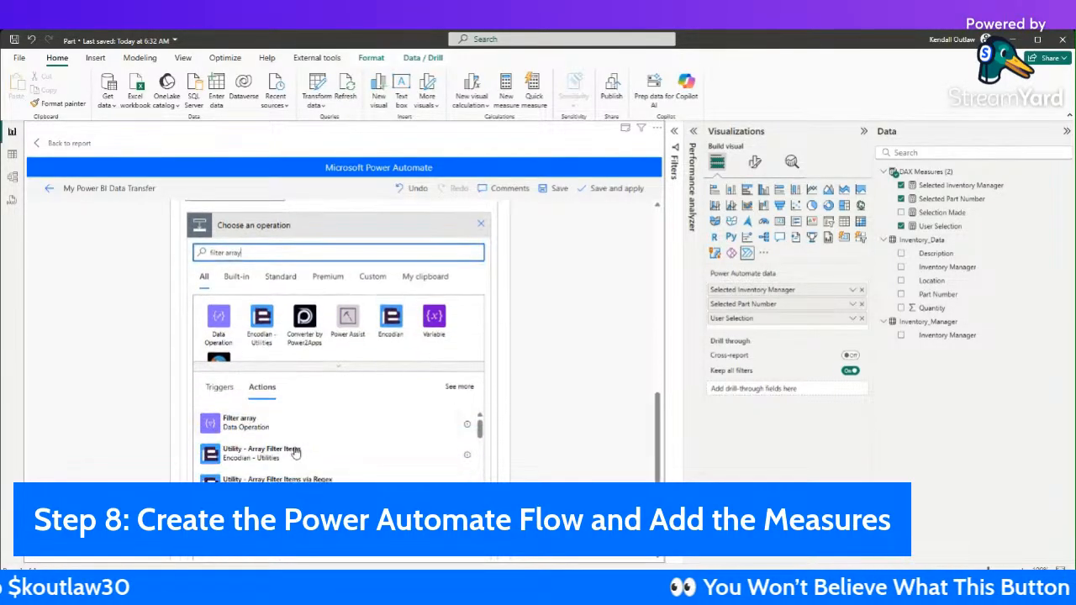
pyautogui.scroll(1, 259, 432)
pyautogui.click(249, 476)
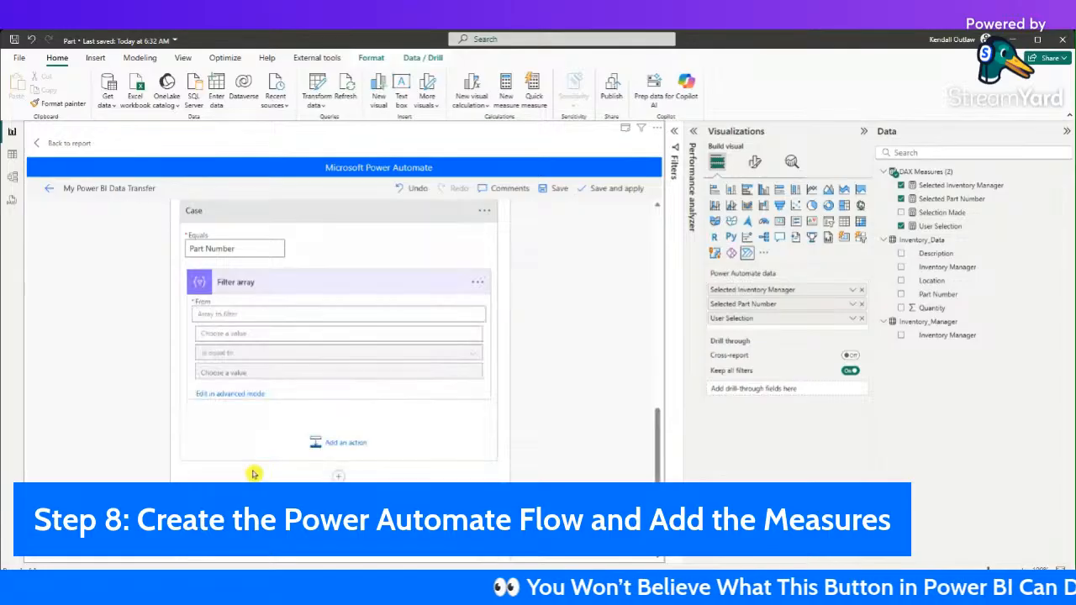
# Step: Set the Filter array's From value to the Parse JSON Body output
pyautogui.click(258, 311)
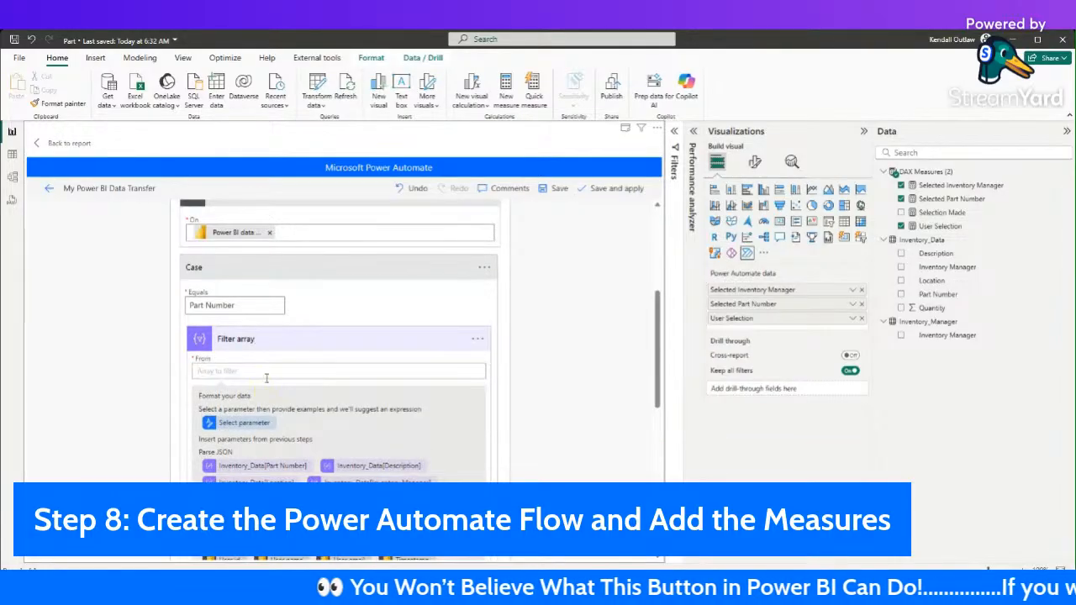
pyautogui.scroll(-2, 269, 379)
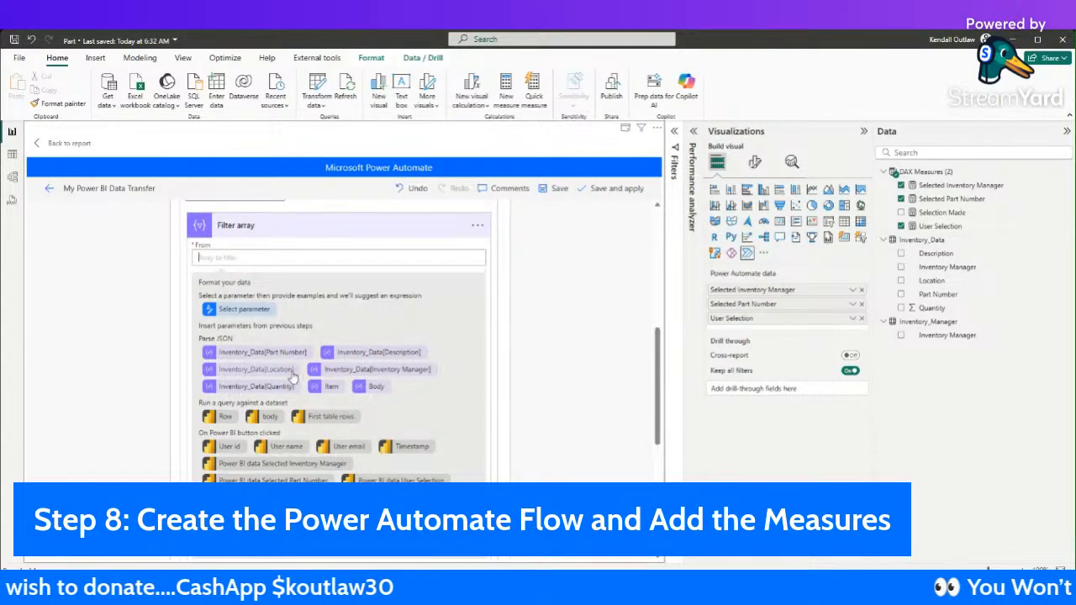
pyautogui.click(372, 388)
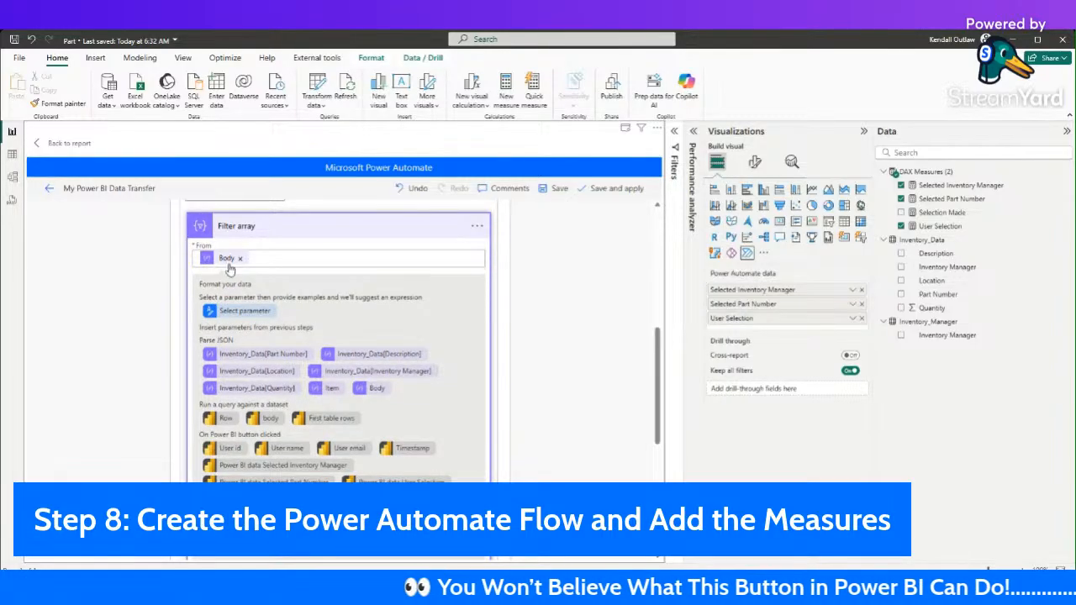
# Step: Set the Filter array condition to Inventory_Data[Part Number] is equal to Power BI data Selected Part Number, and collapse the action
pyautogui.scroll(-3, 298, 395)
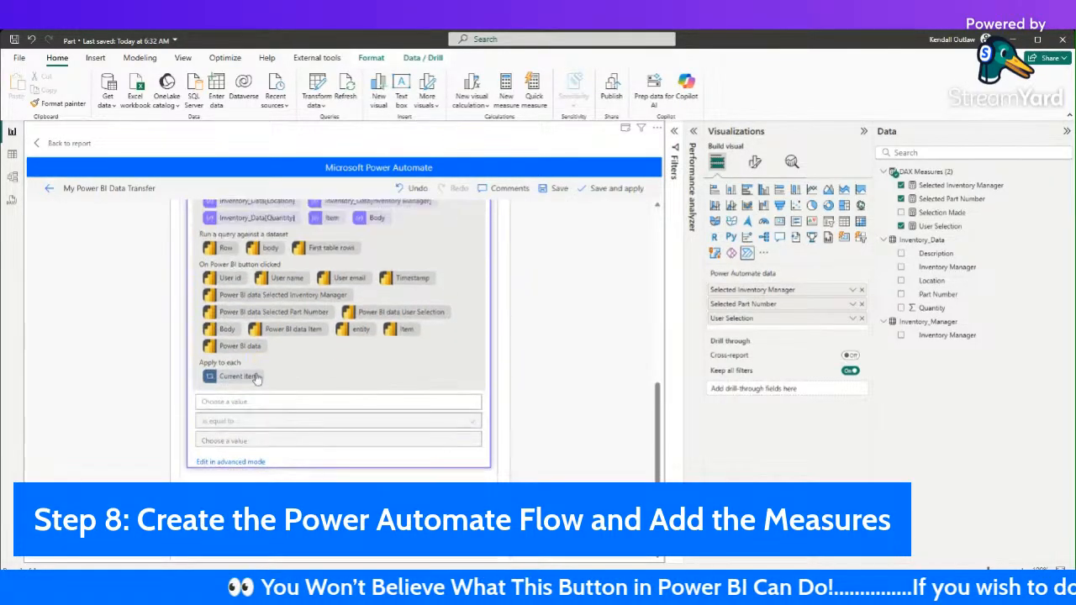
pyautogui.click(258, 395)
pyautogui.scroll(-3, 285, 404)
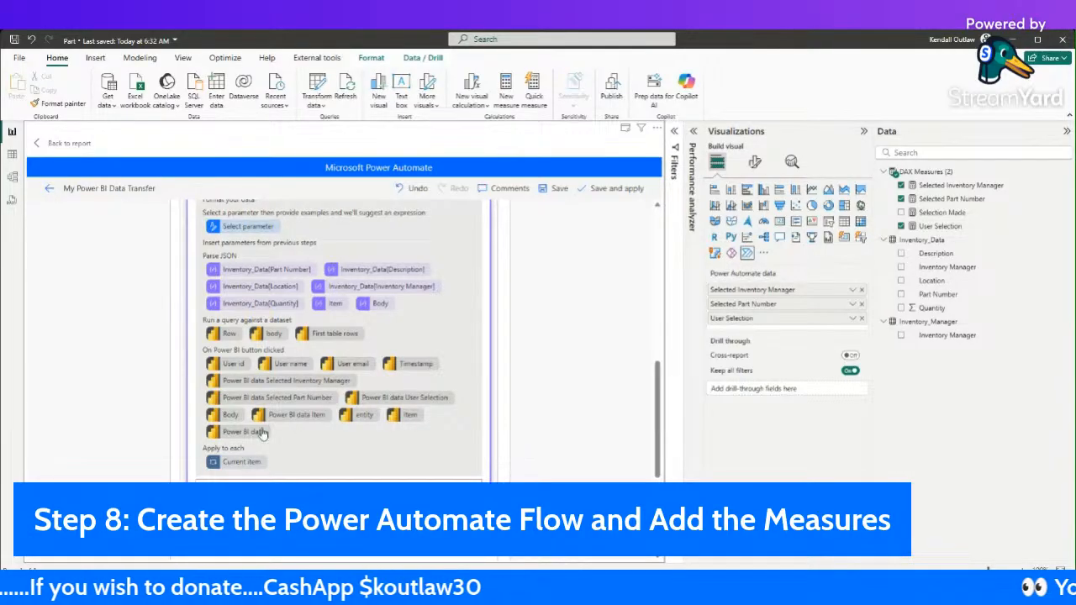
pyautogui.scroll(5, 259, 406)
pyautogui.scroll(-2, 259, 406)
pyautogui.scroll(-3, 307, 461)
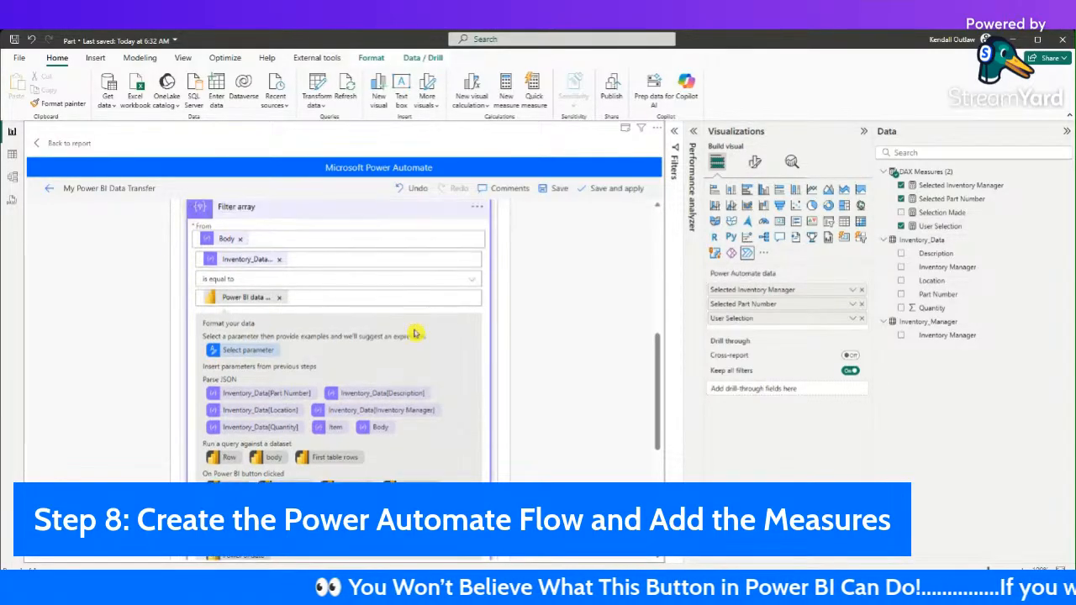
pyautogui.scroll(4, 413, 334)
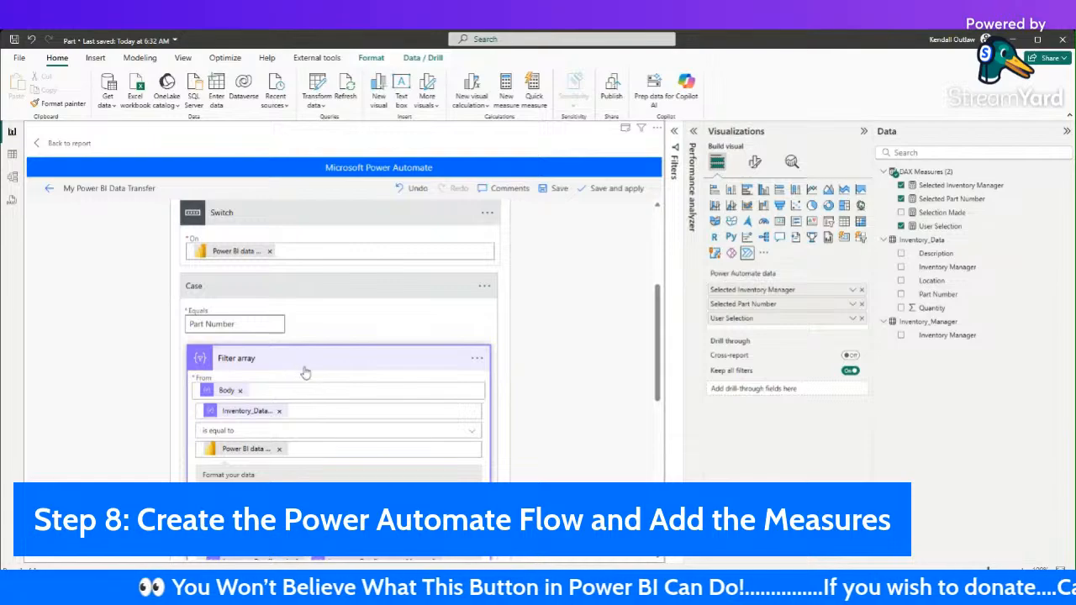
pyautogui.click(303, 362)
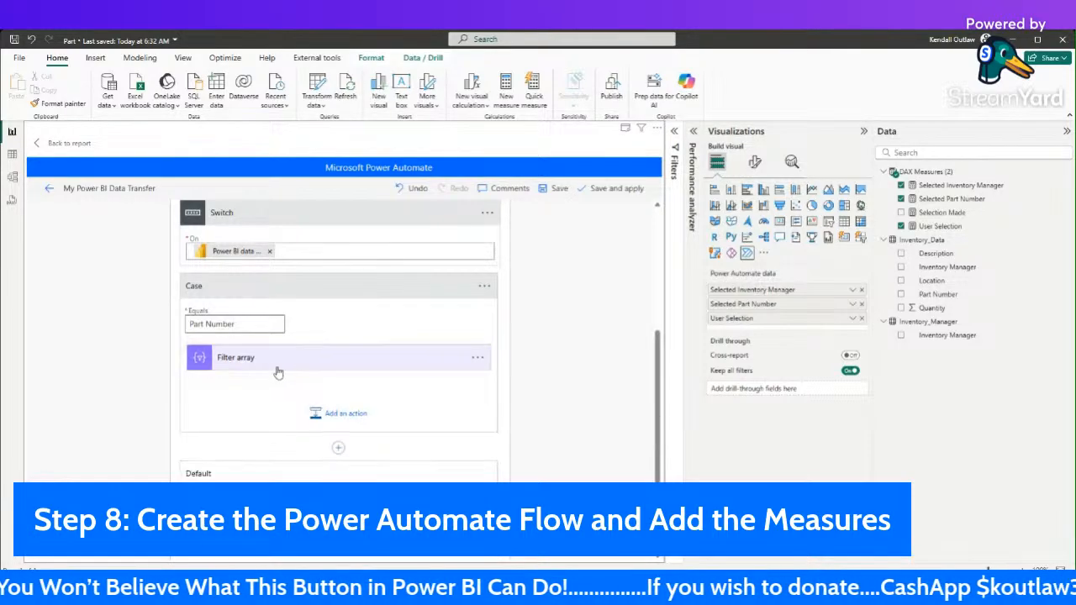
# Step: Review the Part Number case value and the Filter array's source and condition, closing the action when done
pyautogui.click(278, 367)
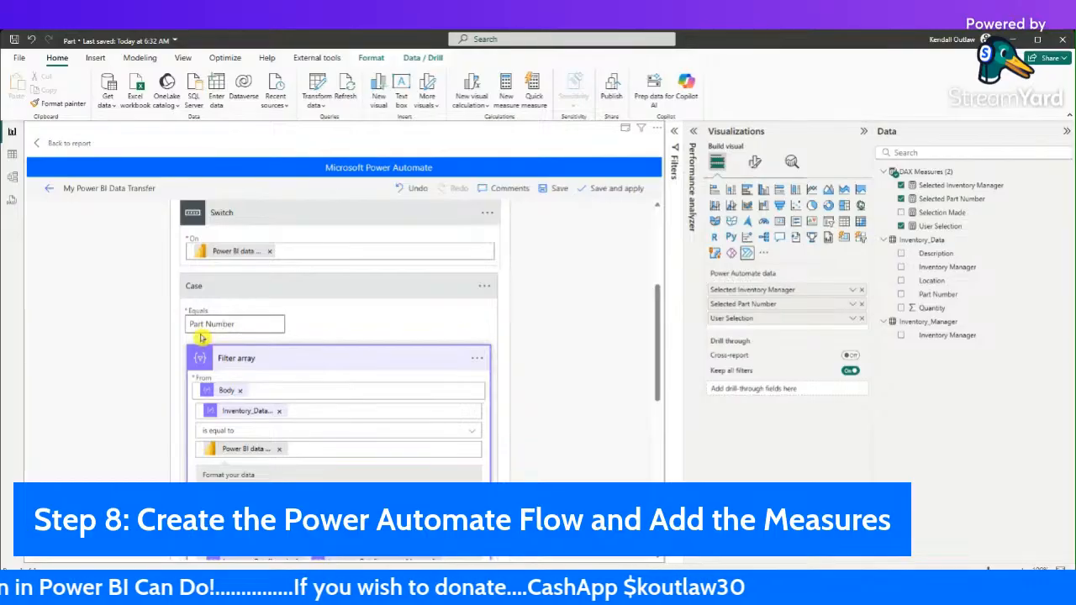
pyautogui.click(186, 325)
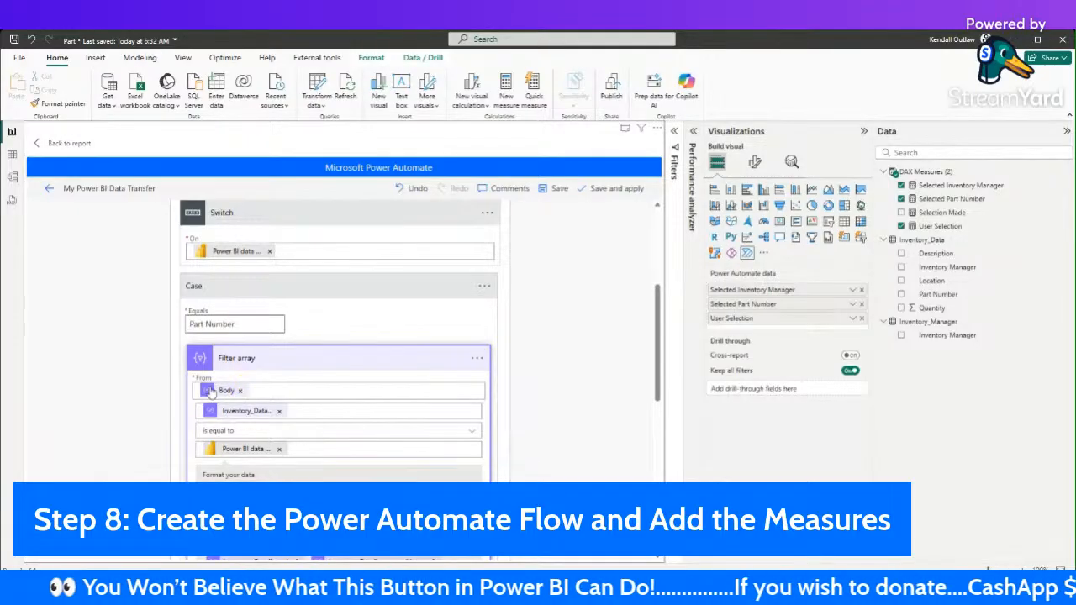
pyautogui.scroll(-2, 269, 430)
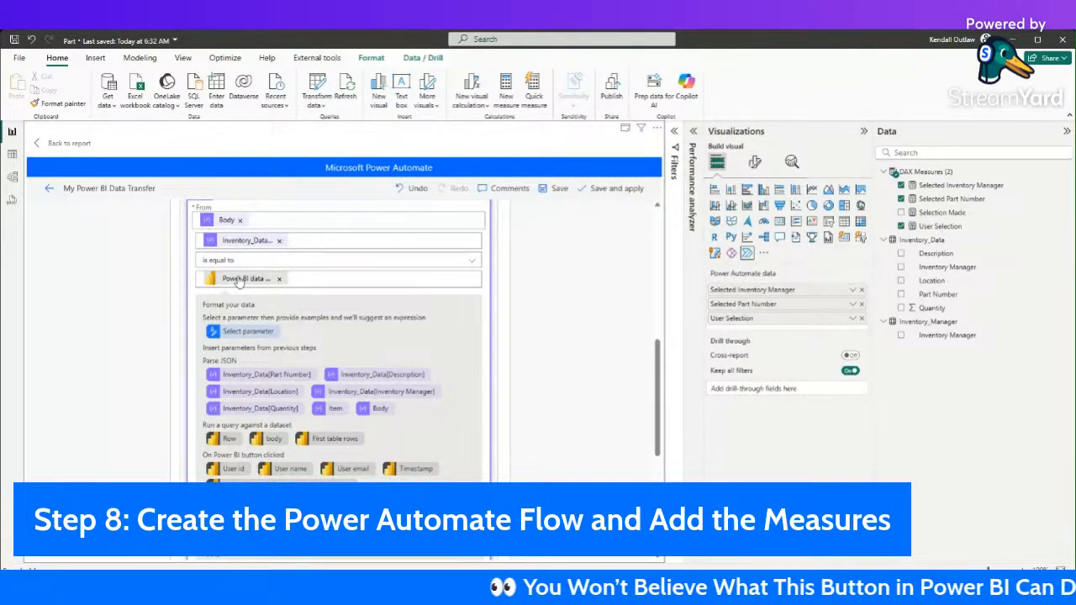
pyautogui.scroll(3, 242, 285)
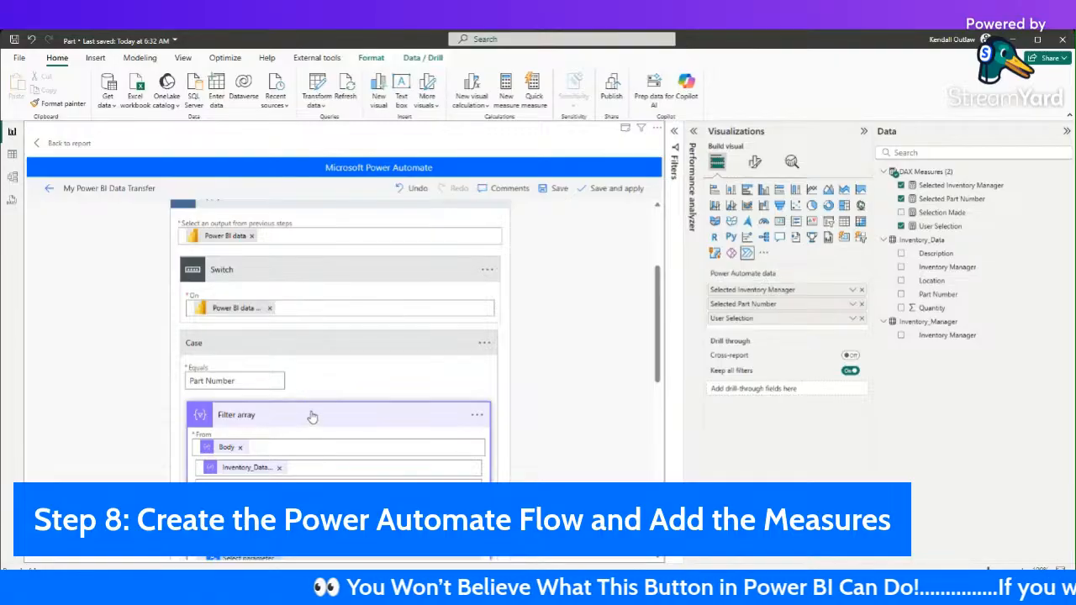
pyautogui.click(312, 415)
# Step: Add a SharePoint Create item action after Filter array in the Part Number case, searching the operations for "sharepoint"
pyautogui.scroll(-2, 353, 420)
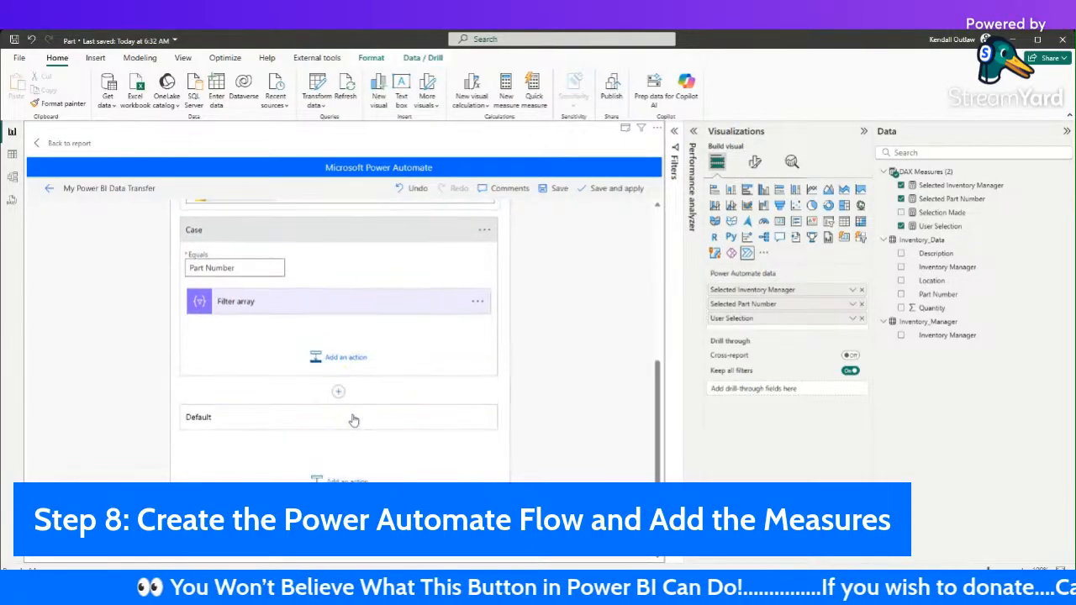
pyautogui.click(342, 357)
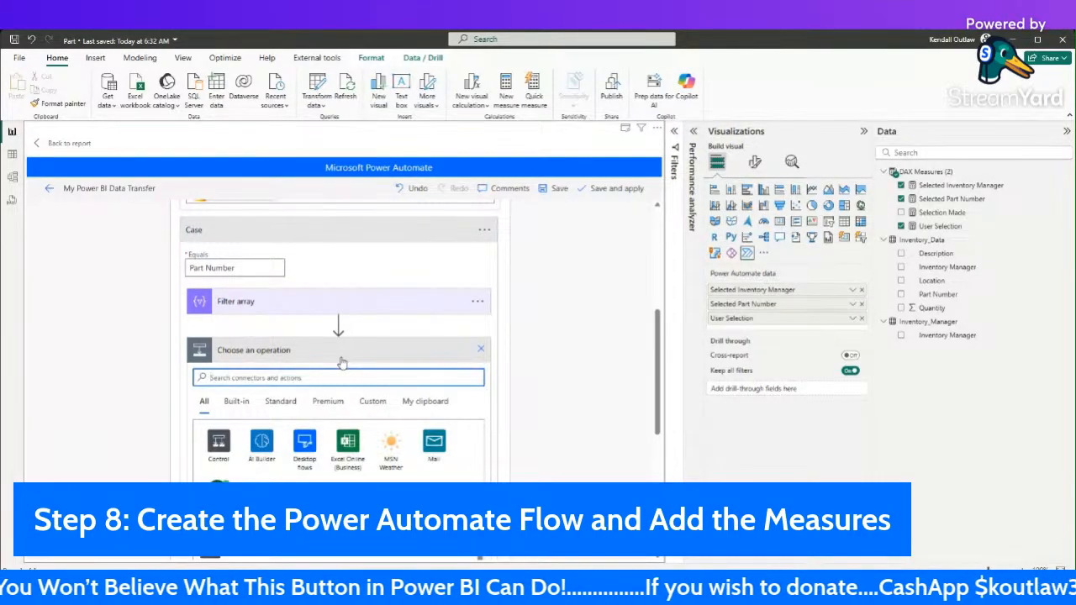
pyautogui.write('sharepoint')
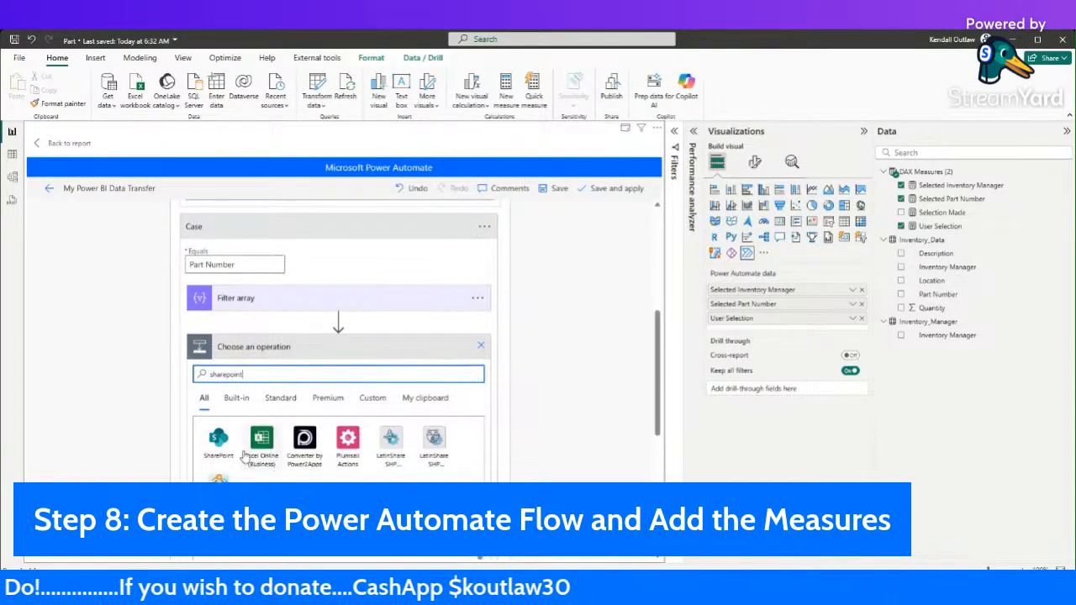
pyautogui.scroll(-1, 269, 420)
pyautogui.click(252, 467)
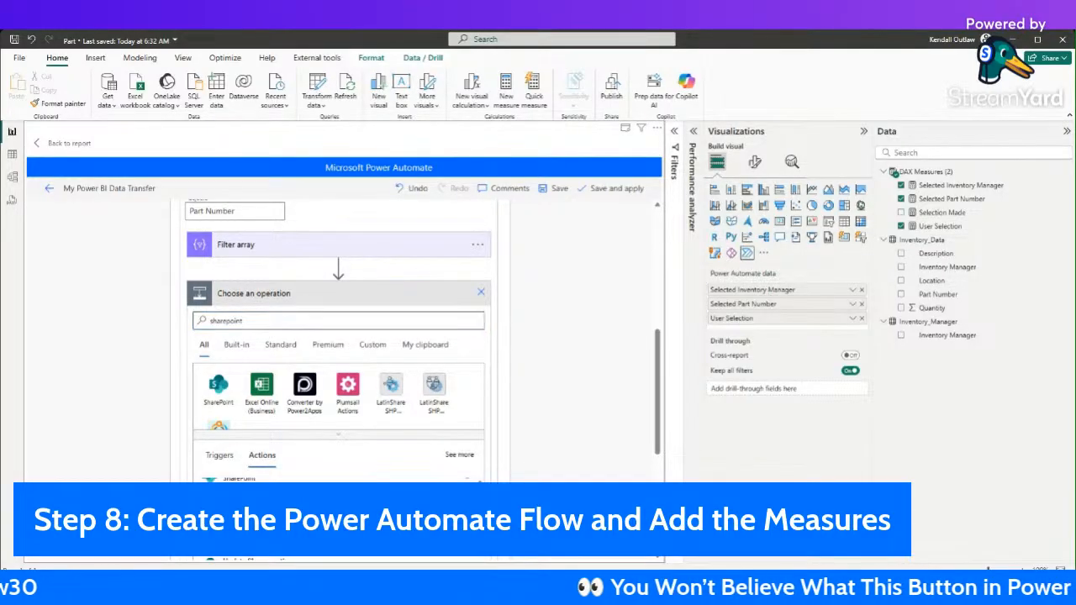
pyautogui.click(264, 330)
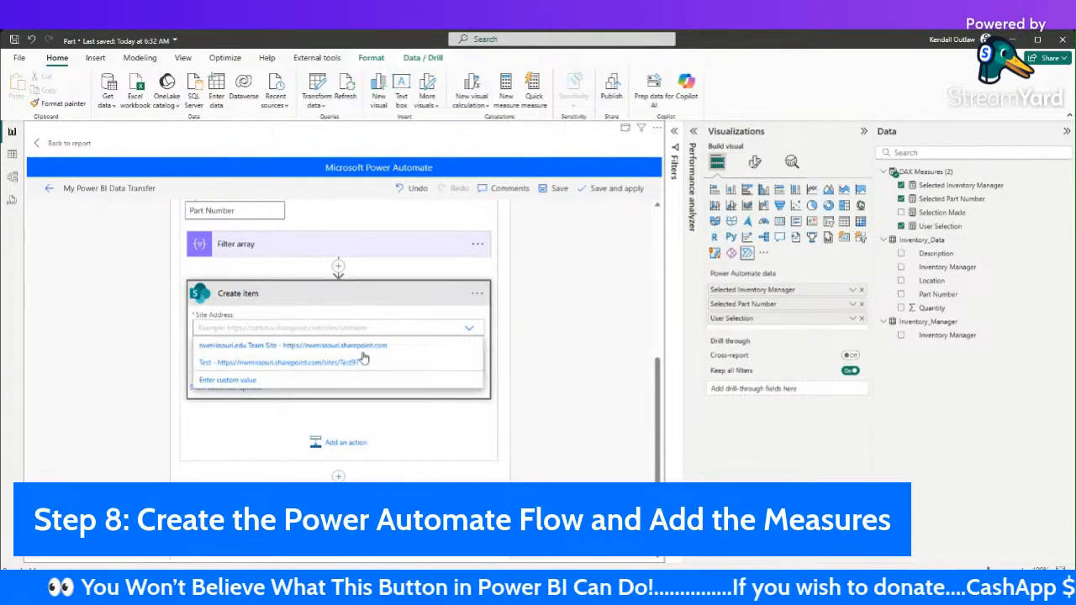
pyautogui.click(354, 370)
pyautogui.click(418, 356)
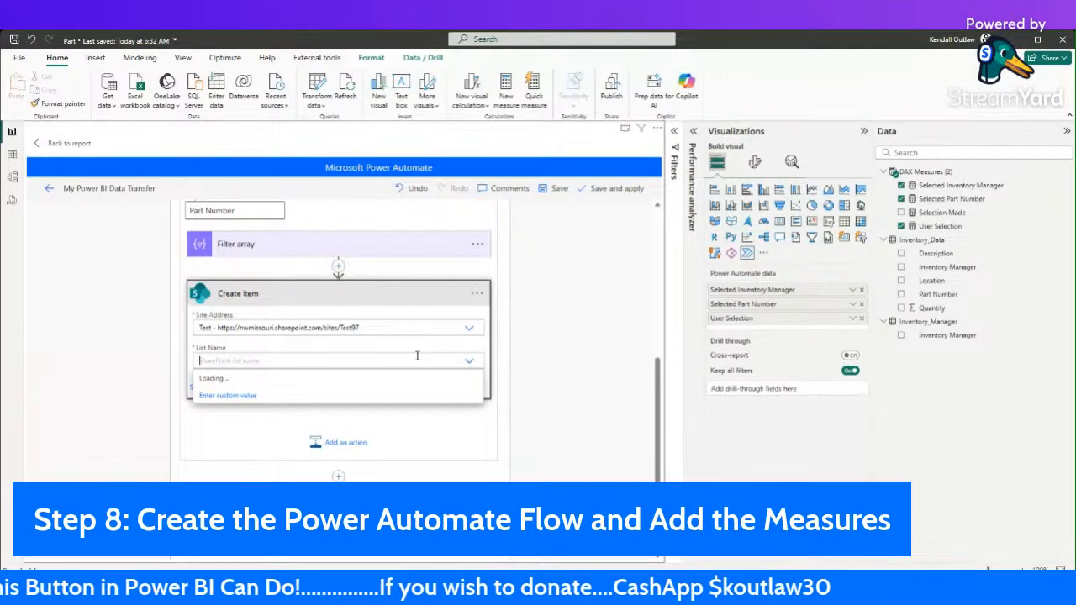
pyautogui.scroll(-5, 328, 445)
pyautogui.scroll(-5, 313, 475)
pyautogui.scroll(-10, 306, 481)
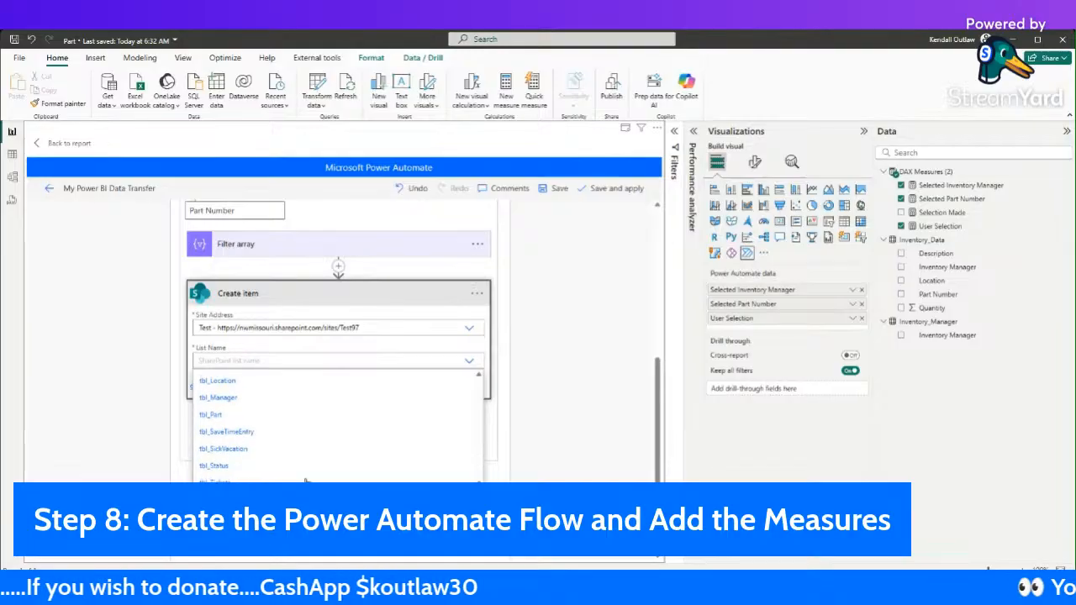
pyautogui.scroll(10, 306, 481)
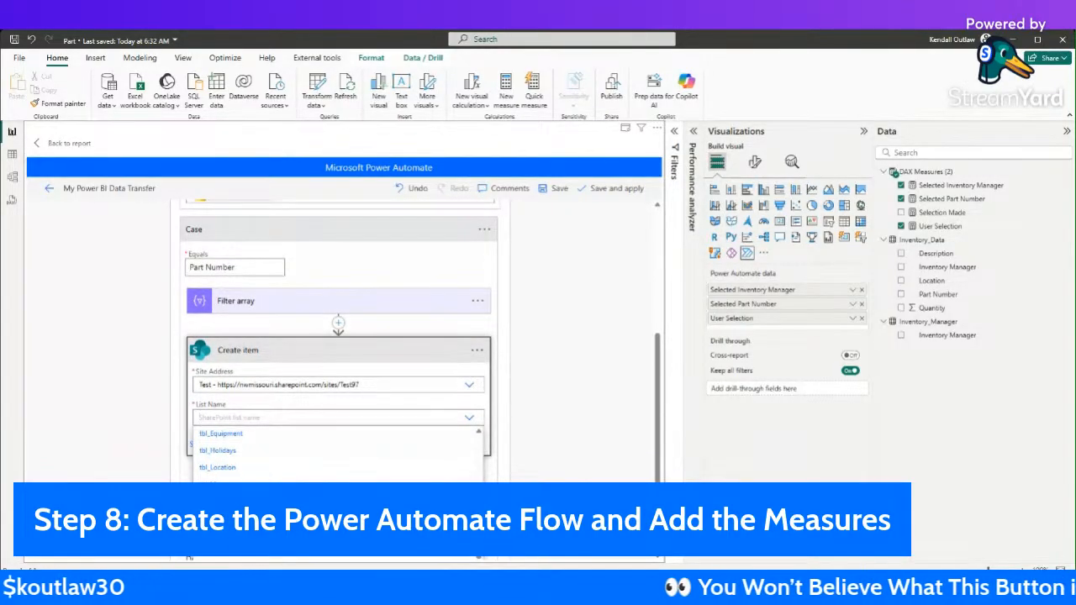
pyautogui.click(227, 487)
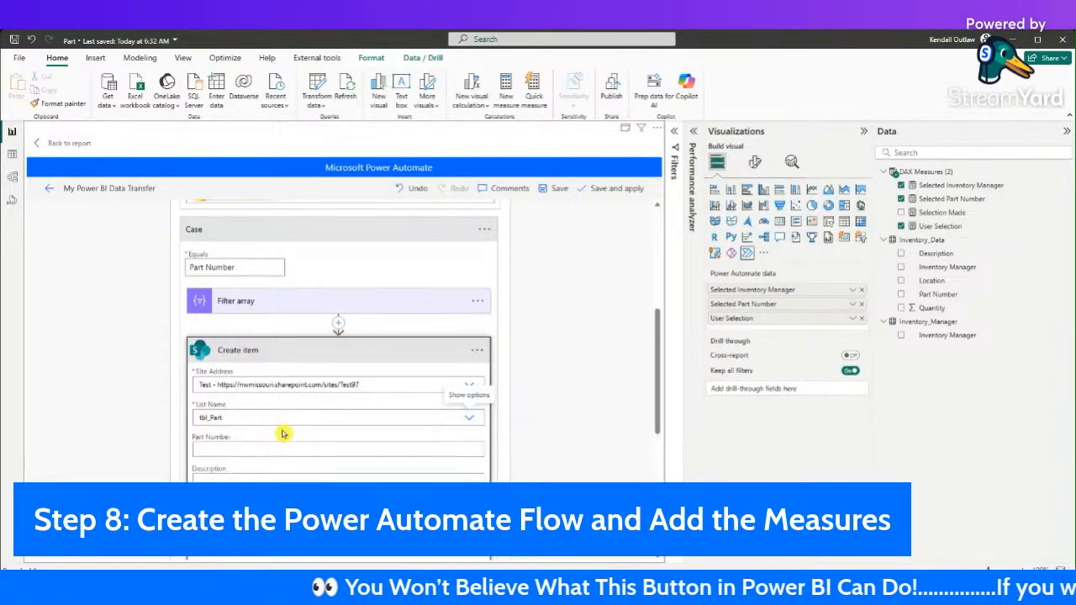
# Step: Set Create item's Part Number to Inventory_Data[Part Number] from Filter array
pyautogui.scroll(-1, 308, 430)
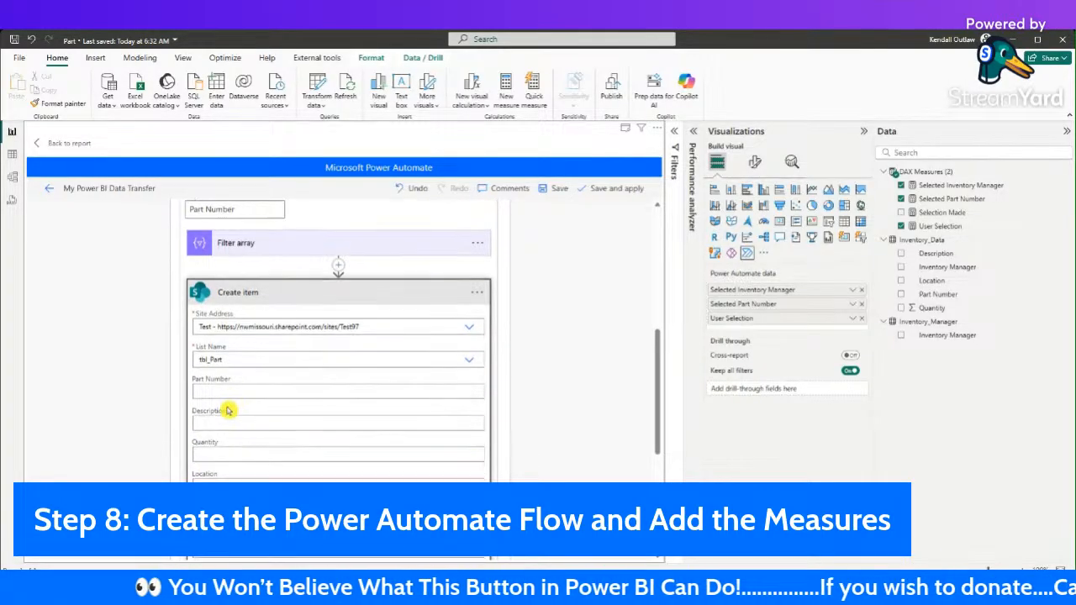
pyautogui.scroll(-2, 244, 404)
pyautogui.scroll(1, 245, 329)
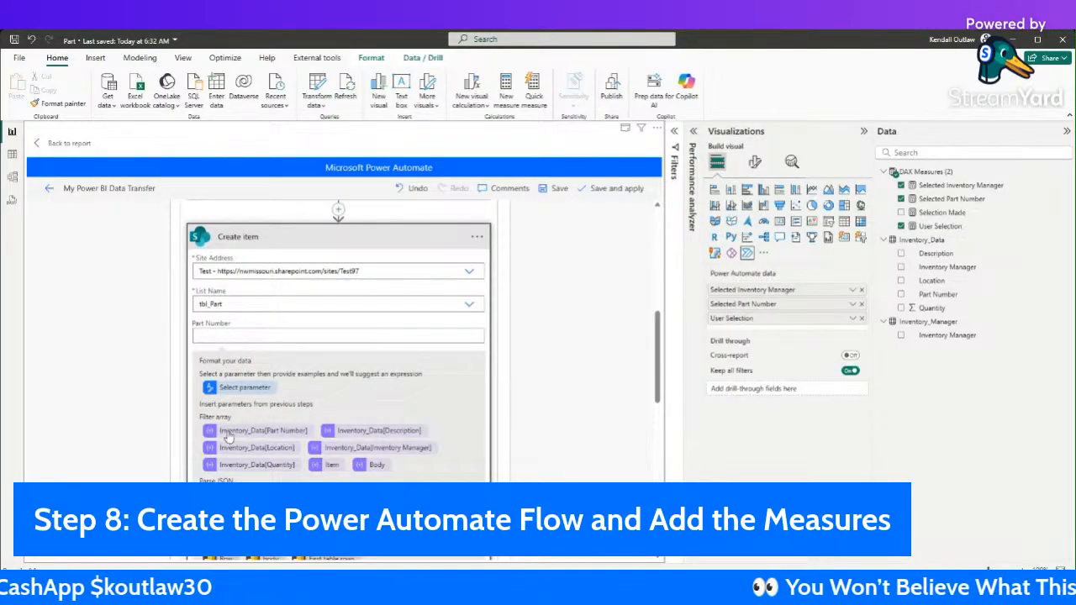
pyautogui.click(264, 431)
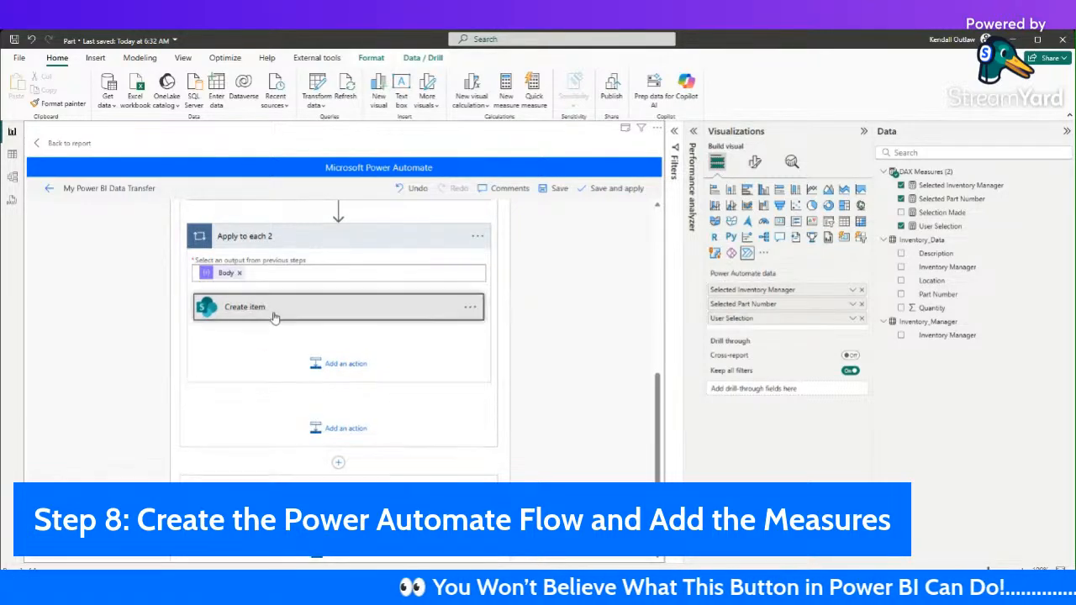
# Step: Expand Create item inside Apply to each 2 and set its Description to Inventory_Data[Description] from Filter array
pyautogui.click(274, 321)
pyautogui.click(278, 420)
pyautogui.scroll(-2, 277, 420)
pyautogui.scroll(-1, 274, 424)
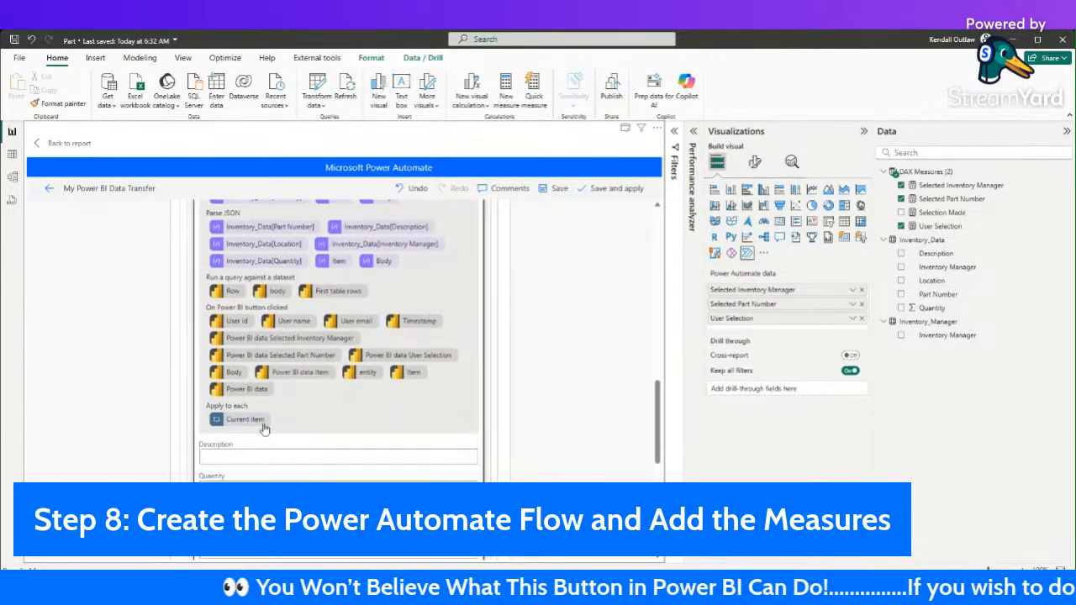
pyautogui.scroll(-1, 252, 449)
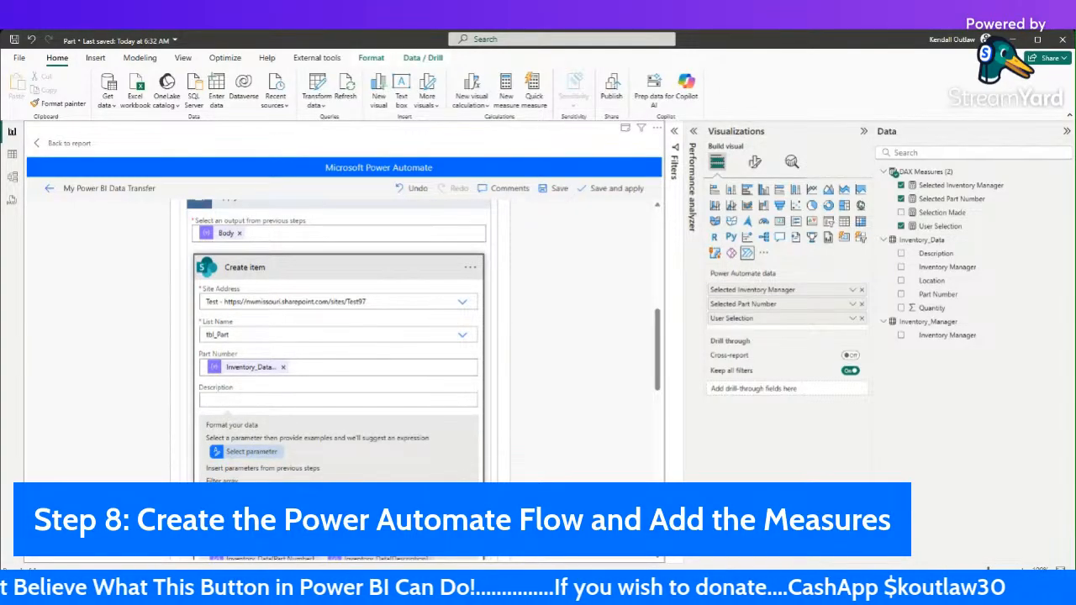
pyautogui.scroll(-4, 255, 444)
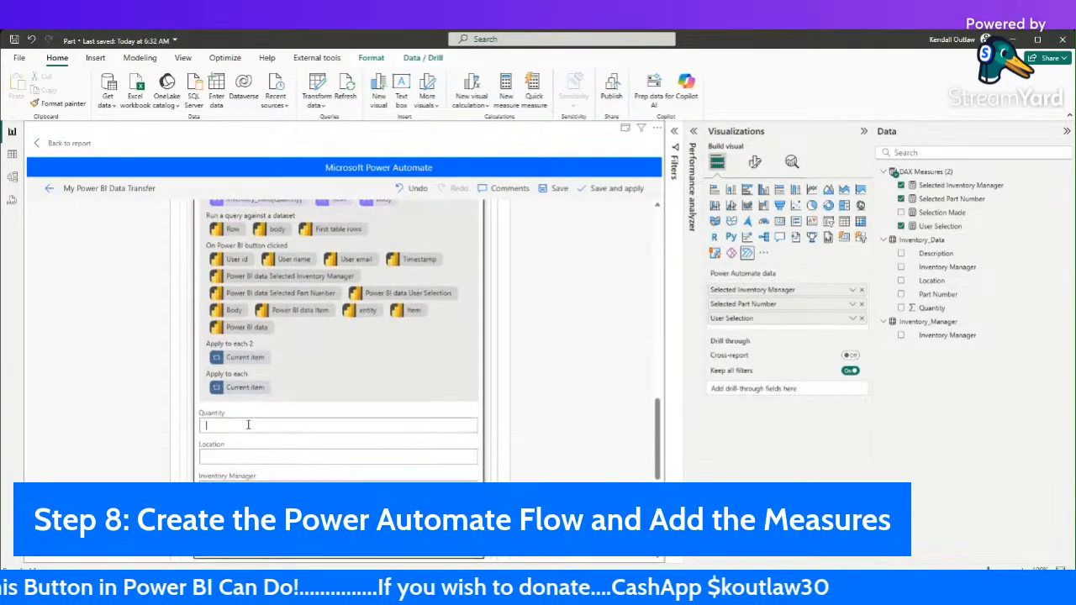
# Step: Set Create item's Quantity to Inventory_Data[Quantity] and its Location to Inventory_Data[Location], both from Filter array
pyautogui.scroll(-1, 259, 447)
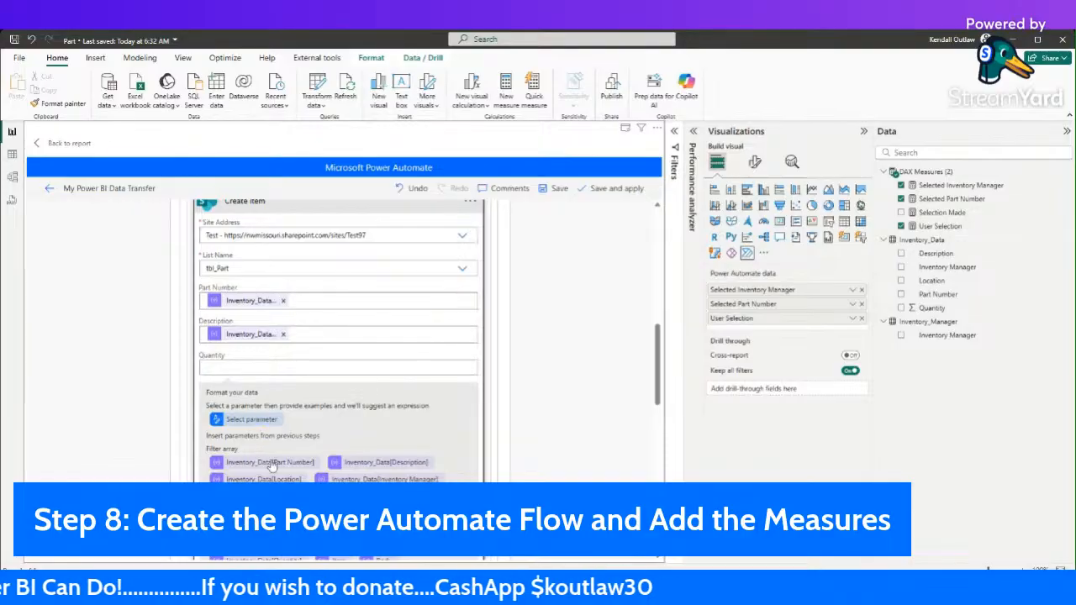
pyautogui.click(262, 463)
pyautogui.scroll(-2, 274, 422)
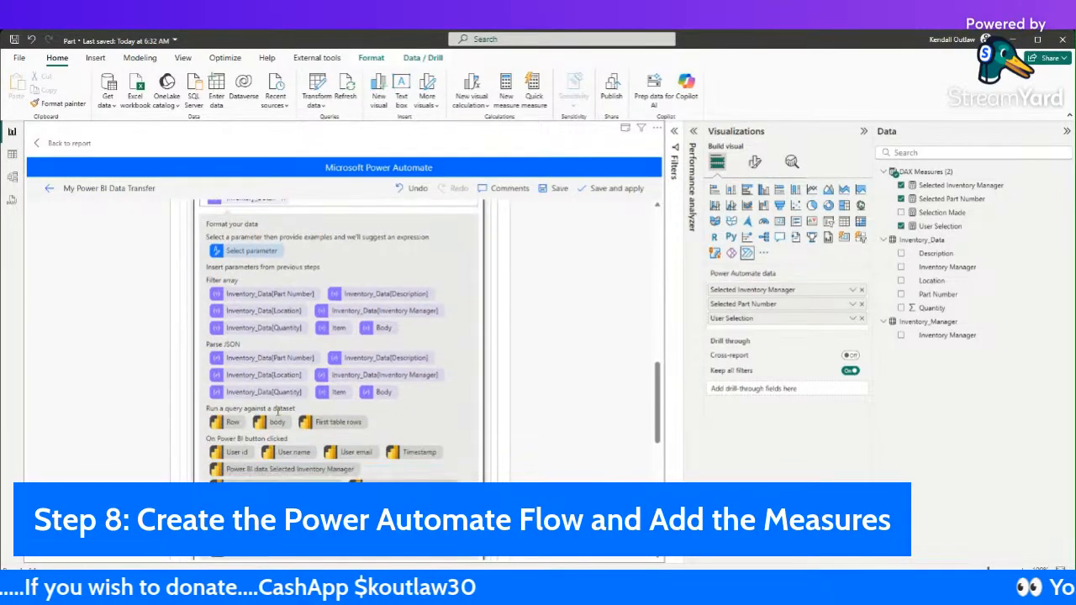
pyautogui.scroll(-5, 298, 372)
pyautogui.scroll(1, 268, 353)
pyautogui.click(261, 392)
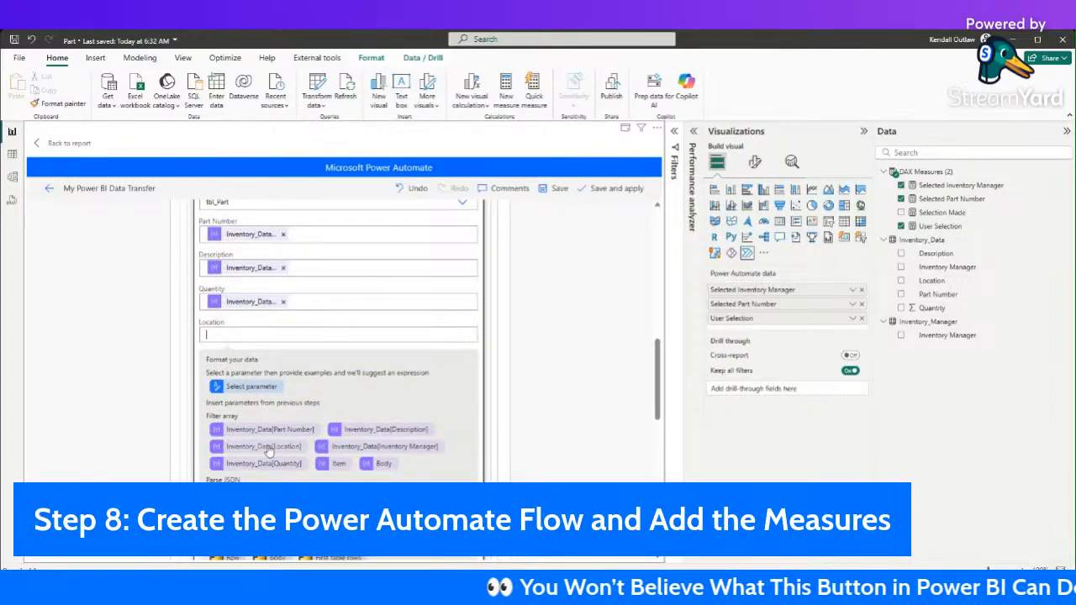
pyautogui.click(266, 448)
pyautogui.scroll(-5, 341, 373)
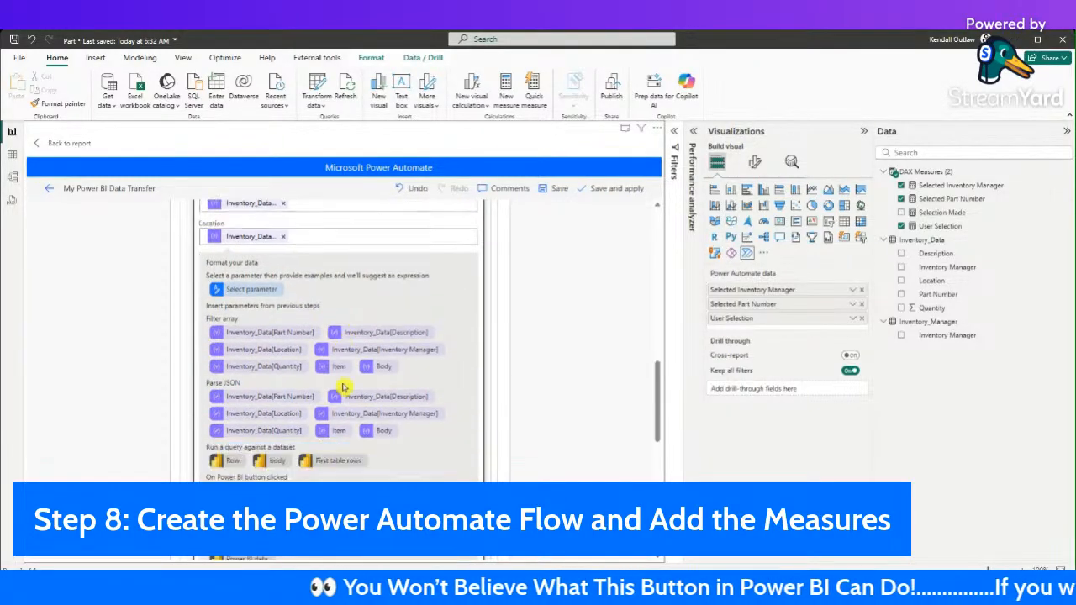
pyautogui.scroll(2, 343, 388)
# Step: Set Create item's Inventory Manager to Inventory_Data[Inventory Manager] from Filter array and collapse the action
pyautogui.click(266, 416)
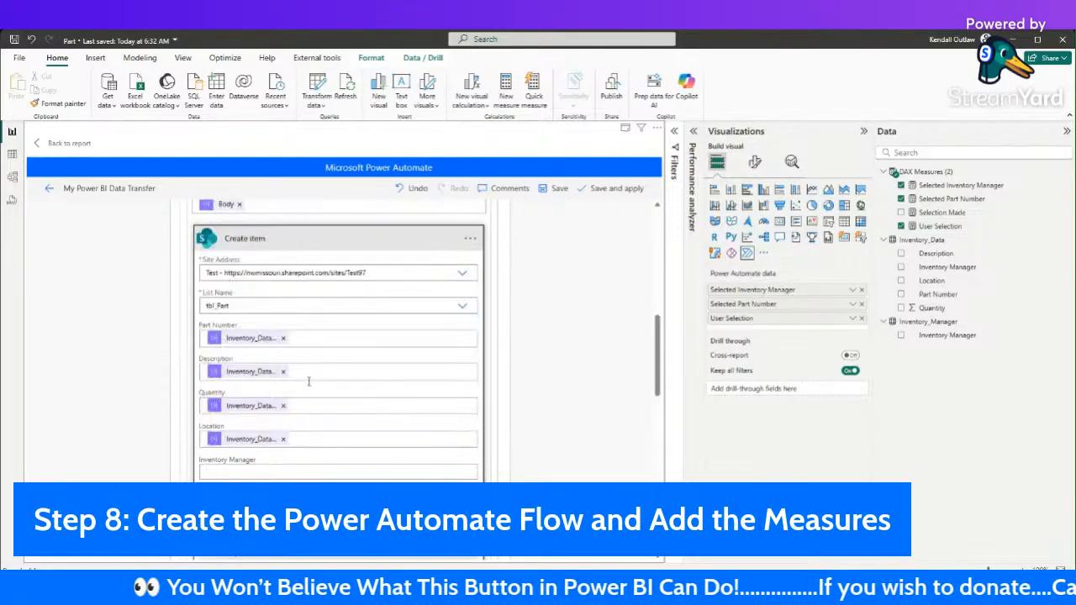
pyautogui.scroll(-2, 292, 459)
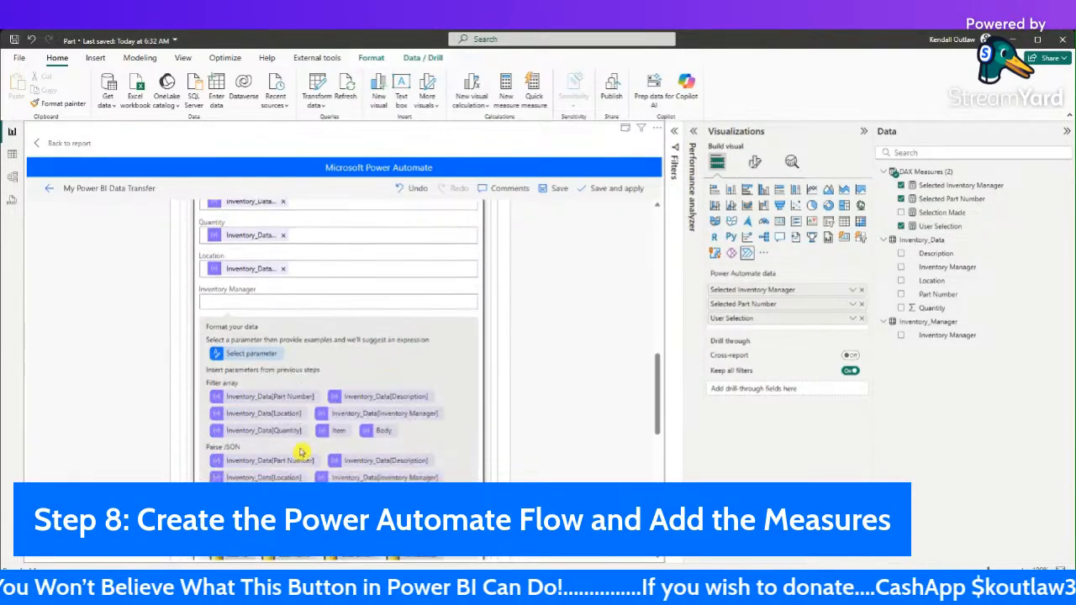
pyautogui.click(425, 416)
pyautogui.scroll(5, 337, 344)
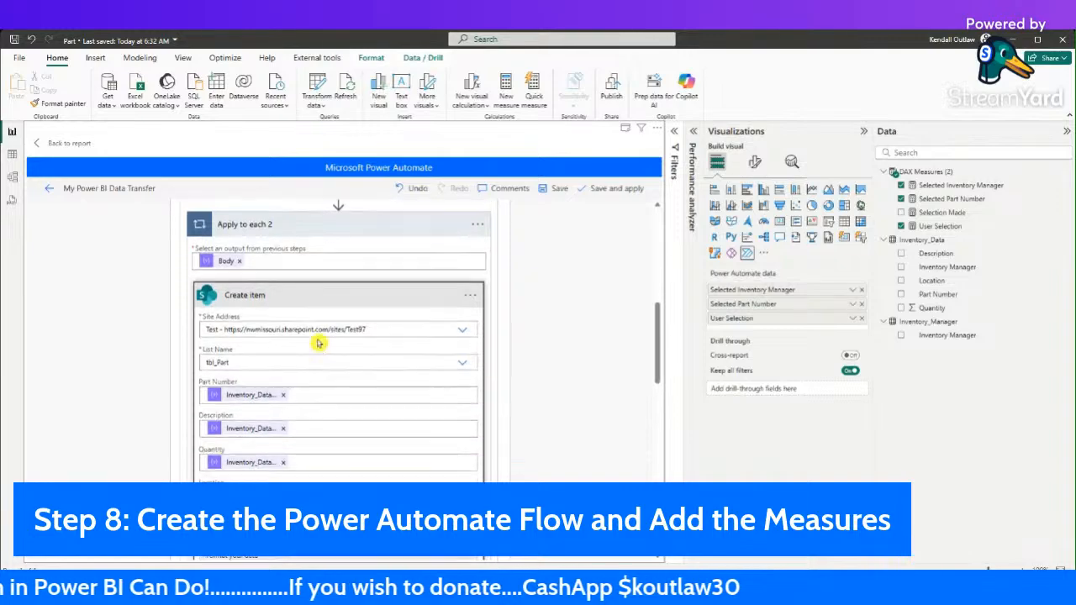
pyautogui.click(310, 412)
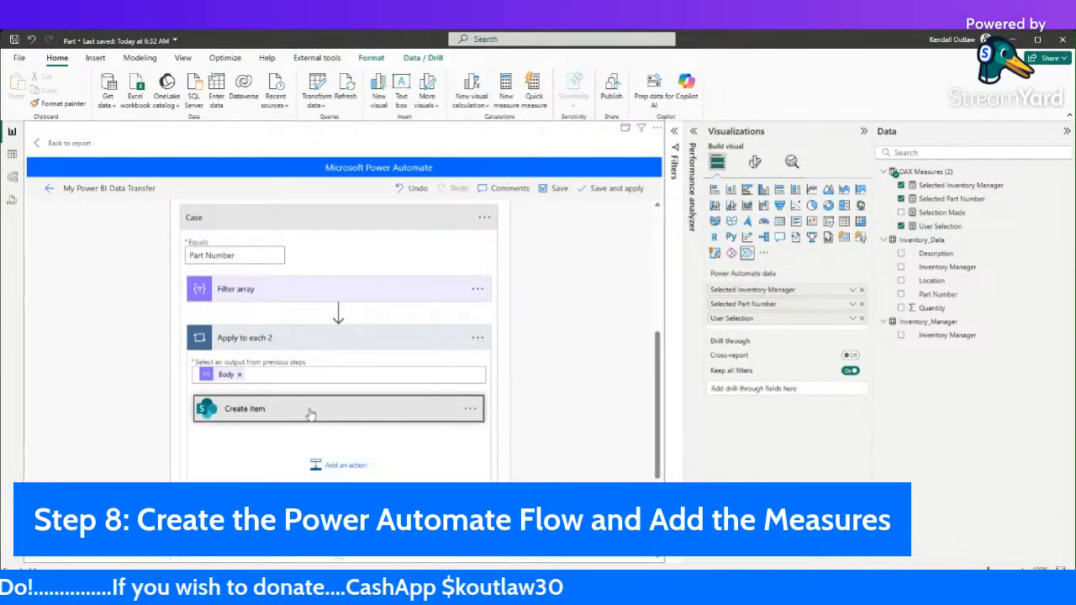
# Step: Add a second case to the Switch and set its Equals value to Inventory Manager
pyautogui.scroll(3, 320, 391)
pyautogui.scroll(-1, 264, 395)
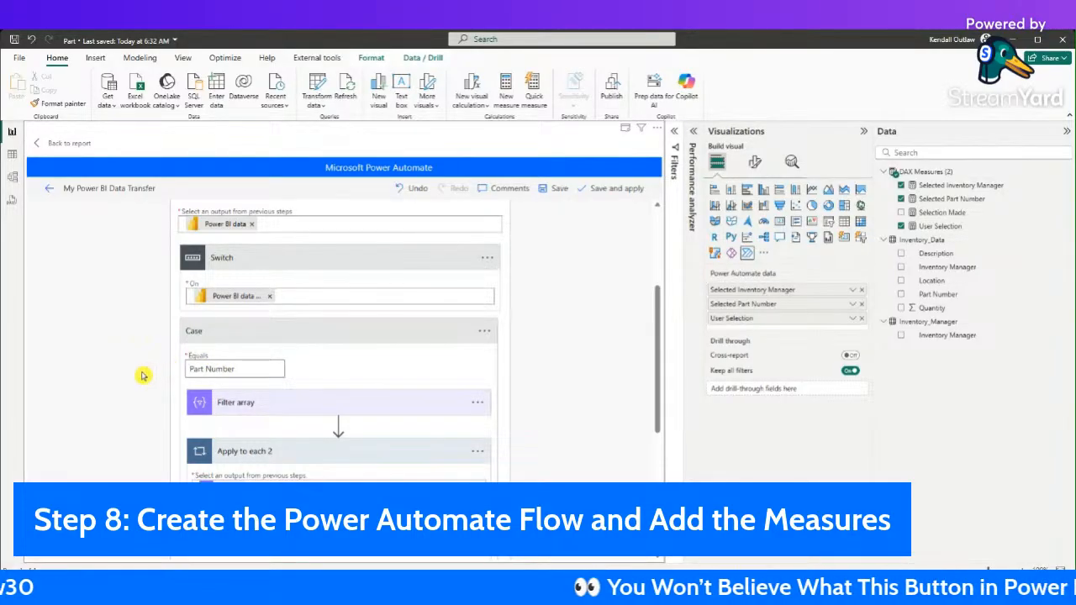
pyautogui.scroll(-1, 144, 372)
pyautogui.scroll(2, 144, 373)
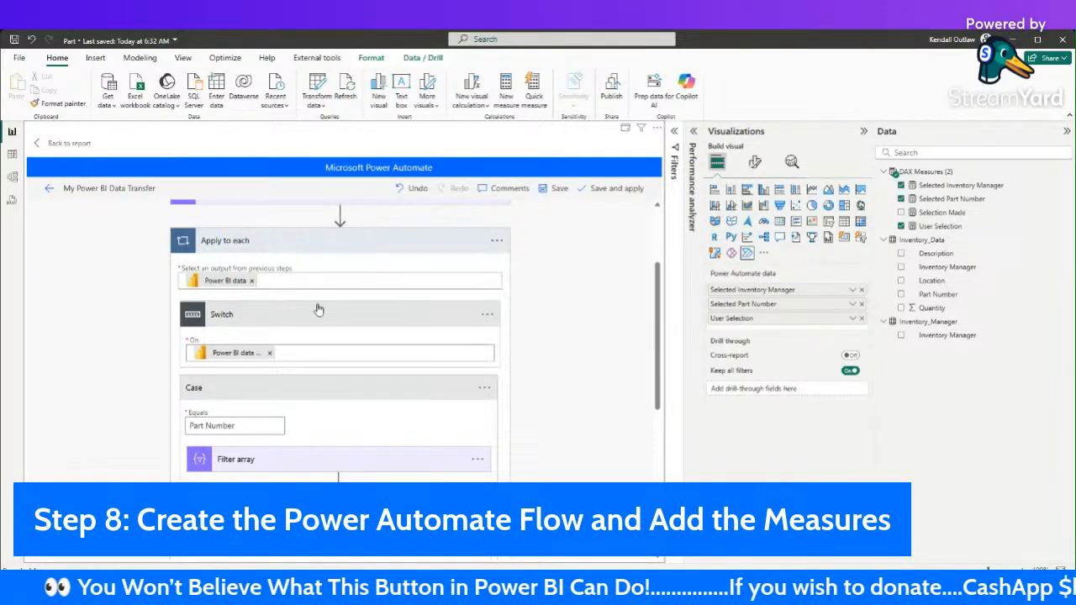
pyautogui.scroll(1, 306, 353)
pyautogui.scroll(-5, 390, 441)
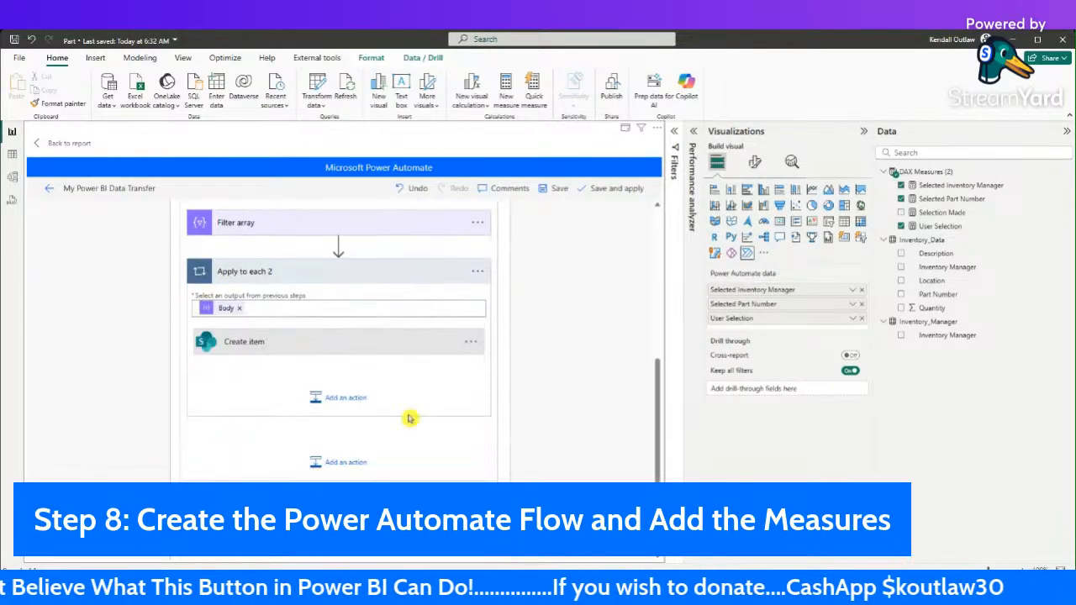
pyautogui.scroll(-1, 395, 416)
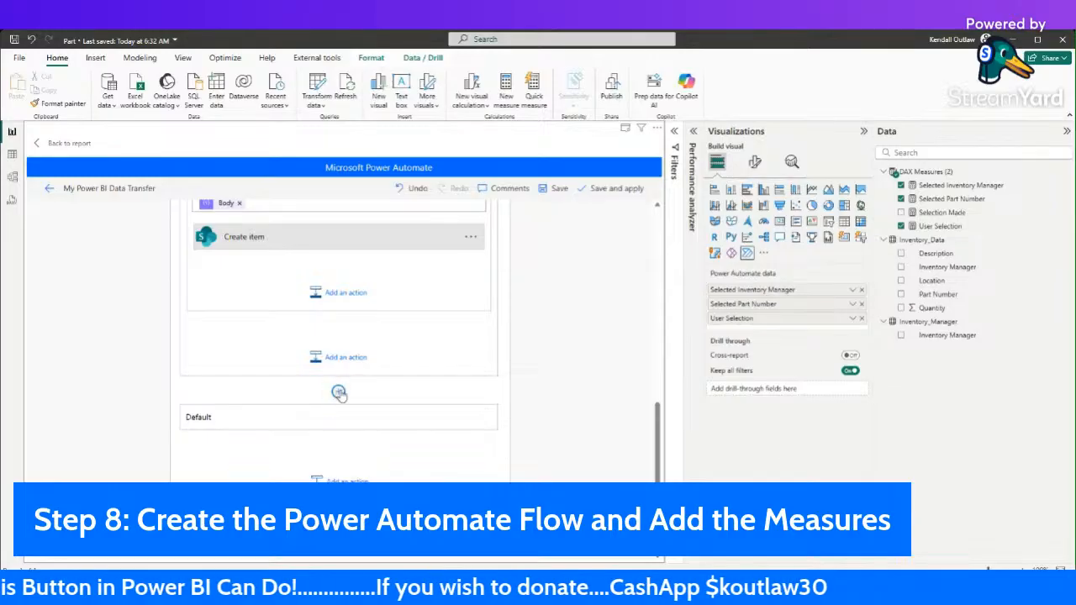
pyautogui.click(339, 393)
pyautogui.click(208, 302)
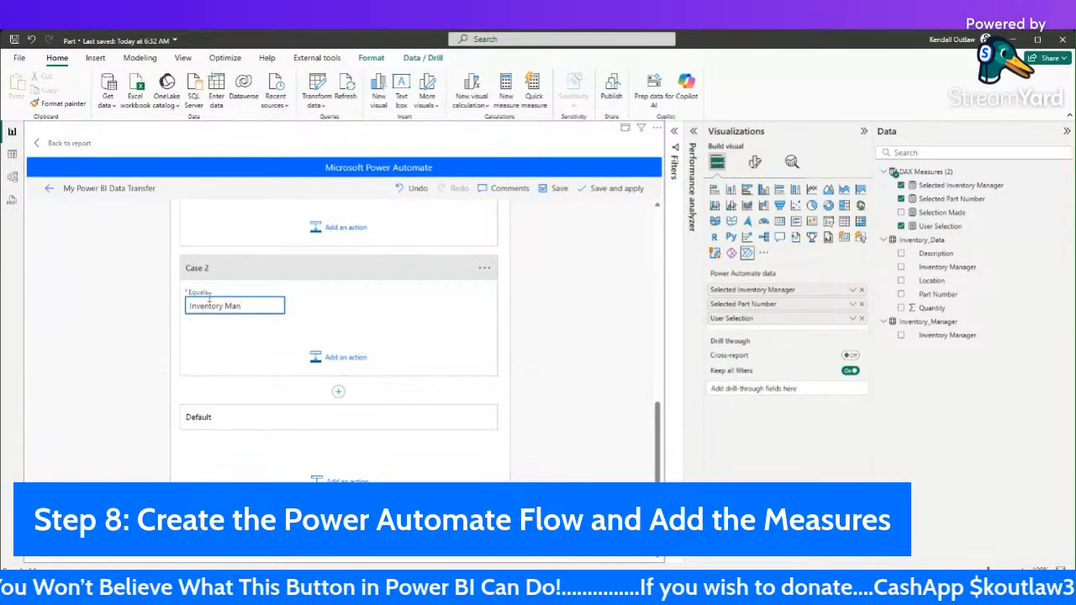
pyautogui.click(260, 360)
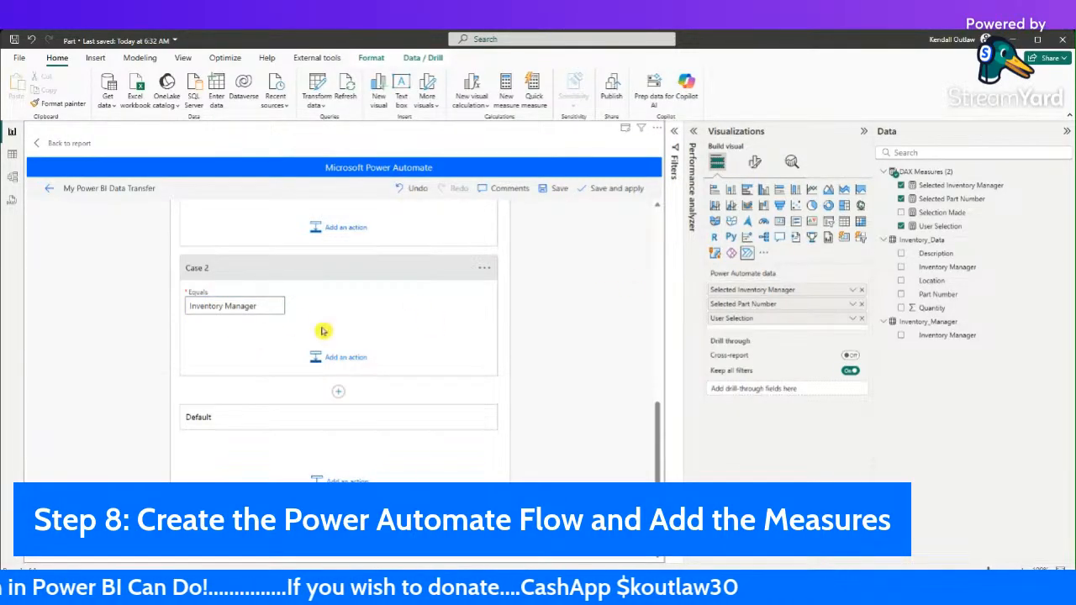
# Step: Search for "filter array" and add the Data Operation Filter array action inside Case 2
pyautogui.click(349, 357)
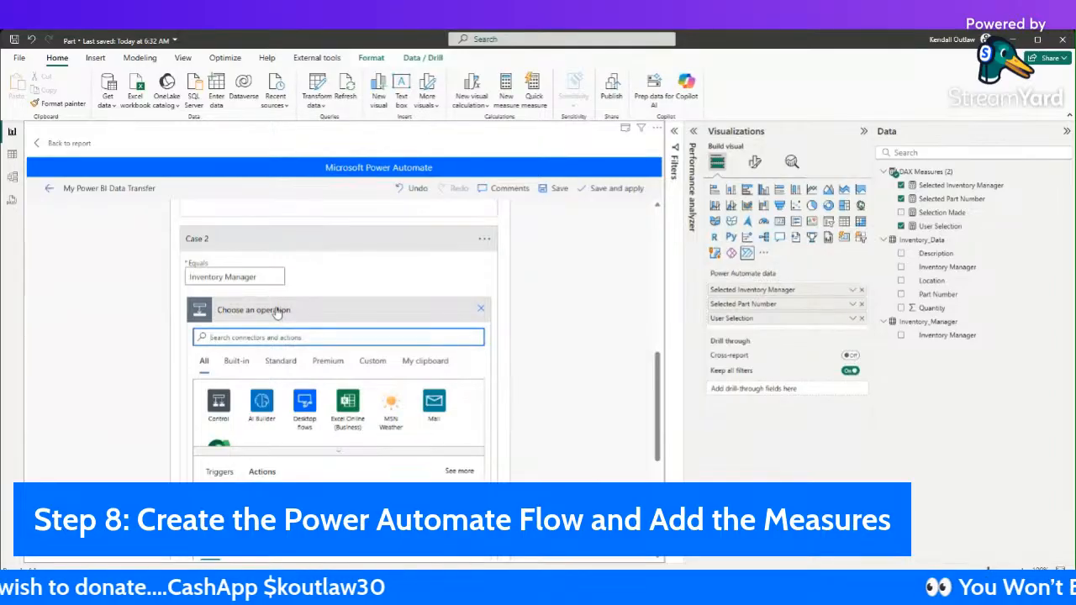
pyautogui.write('Iilter')
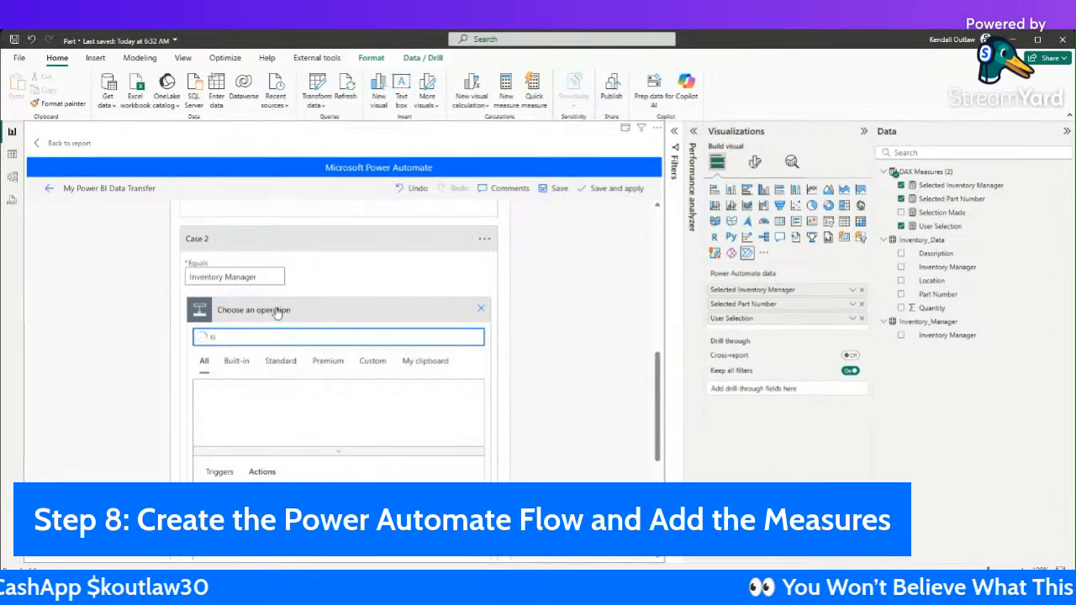
pyautogui.write(' arra')
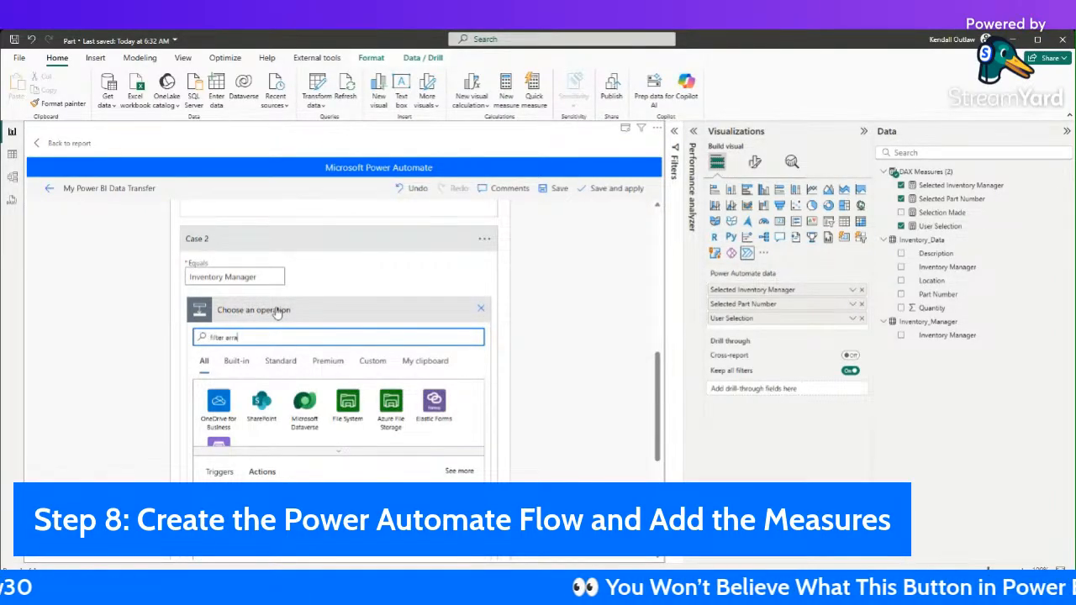
pyautogui.write('y')
pyautogui.scroll(-1, 244, 454)
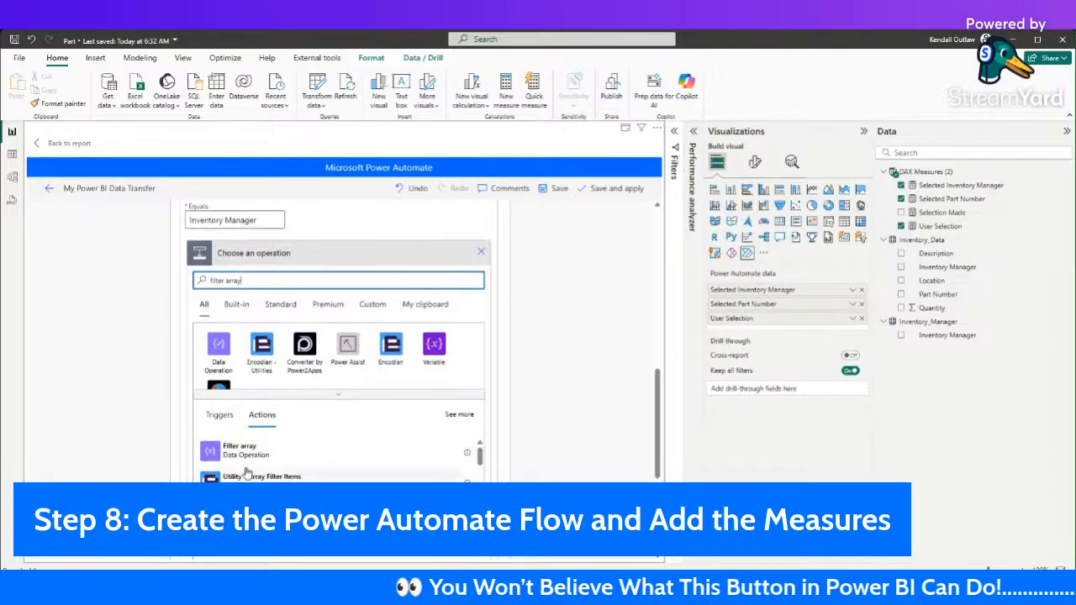
pyautogui.click(240, 449)
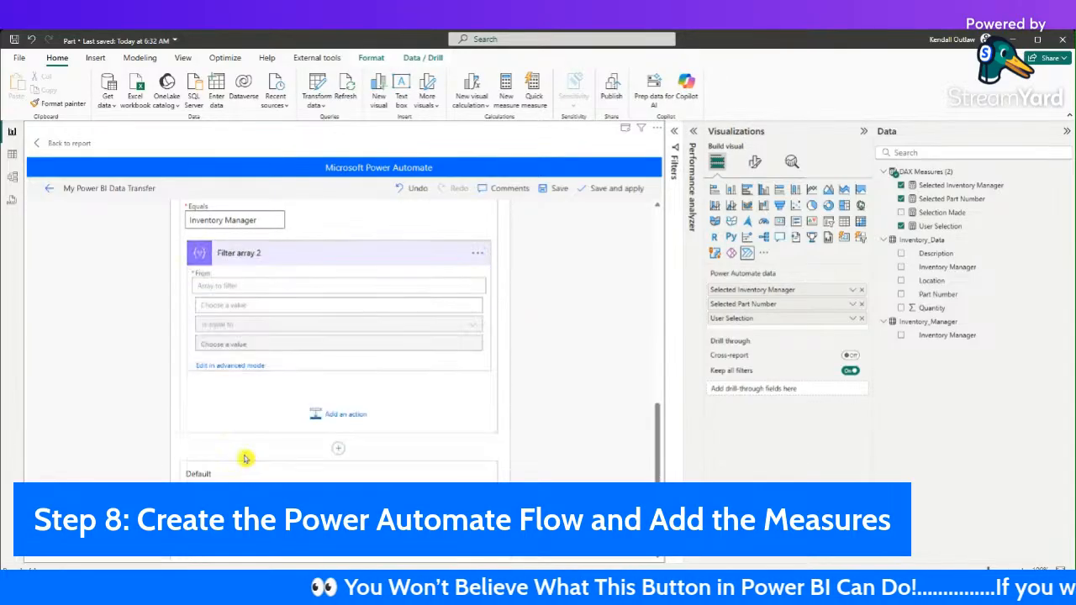
# Step: Set the From input of Filter array 2 to only the Body output of Parse JSON
pyautogui.click(285, 284)
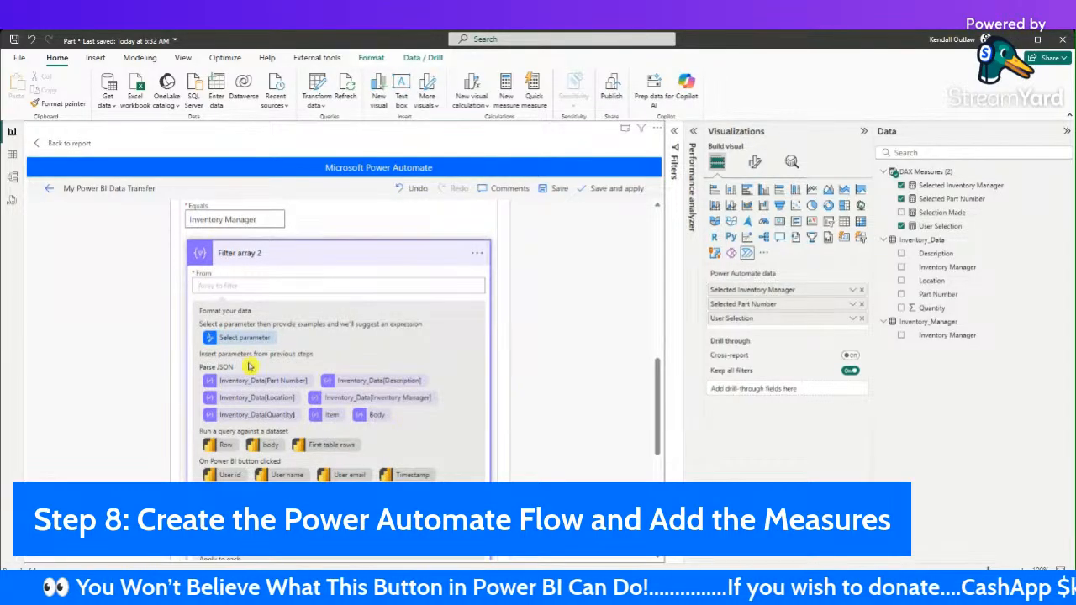
pyautogui.click(376, 420)
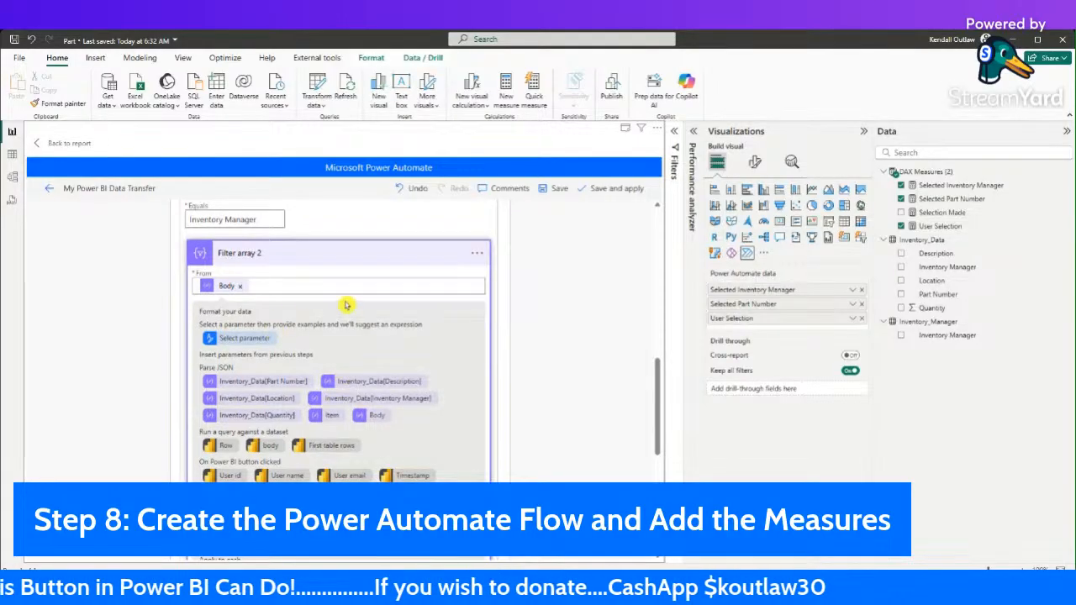
pyautogui.scroll(-10, 277, 332)
pyautogui.scroll(1, 258, 266)
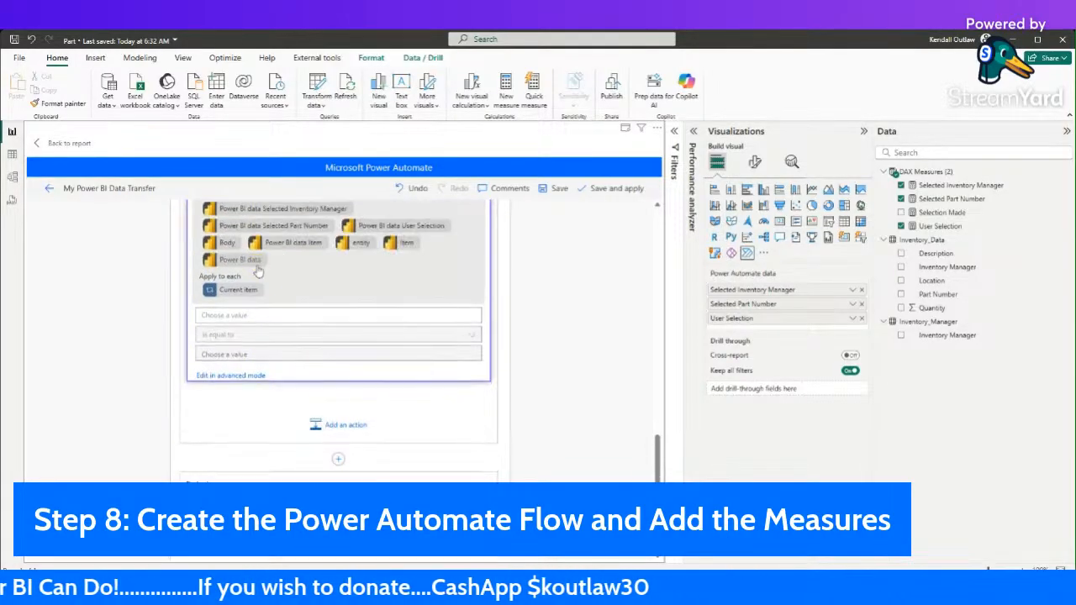
pyautogui.click(270, 314)
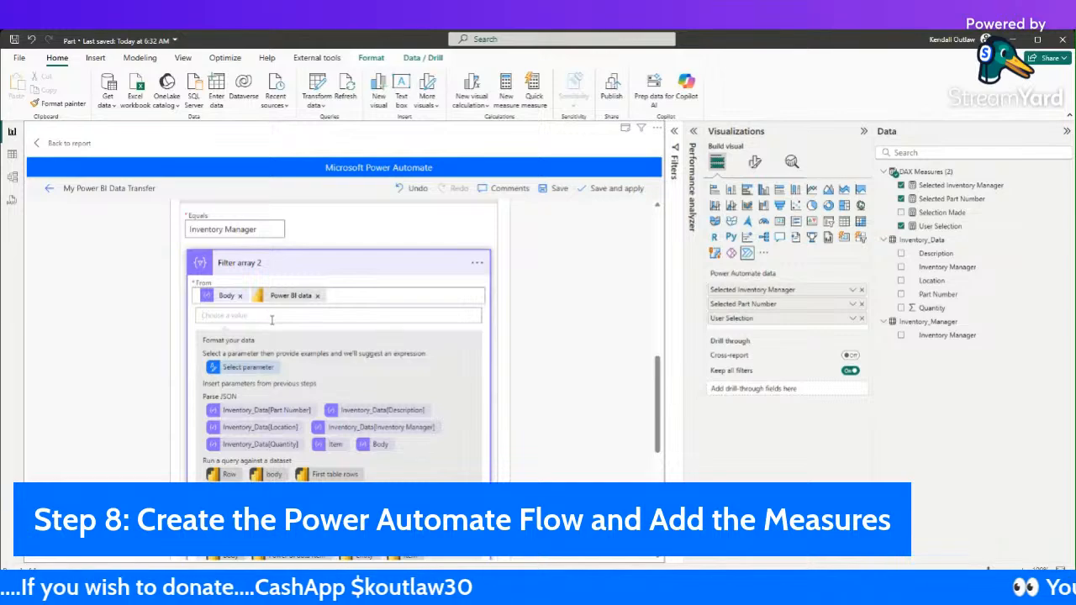
pyautogui.click(307, 297)
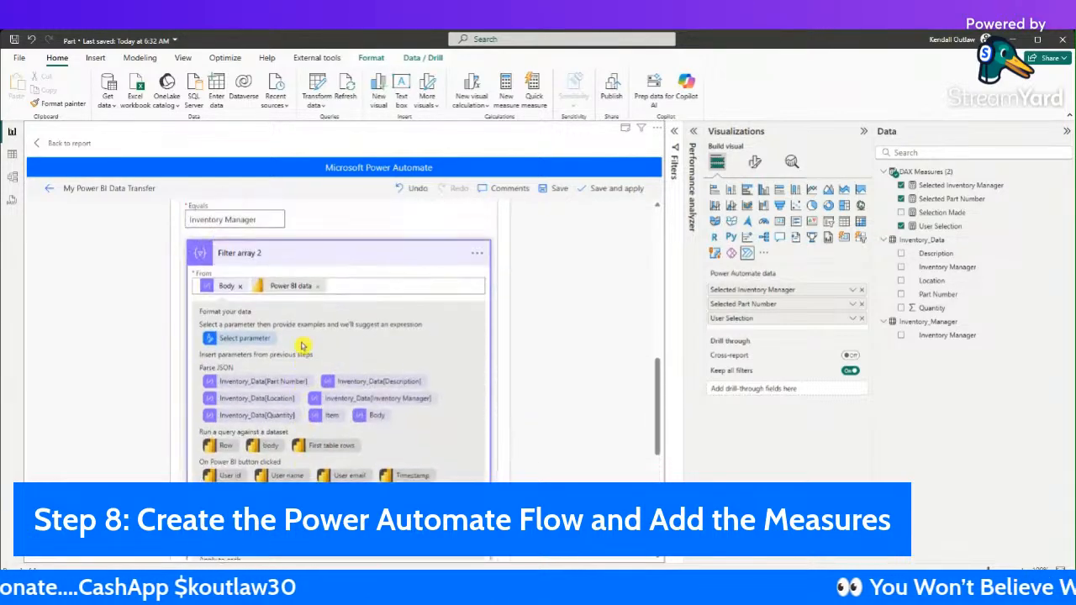
pyautogui.scroll(-3, 294, 328)
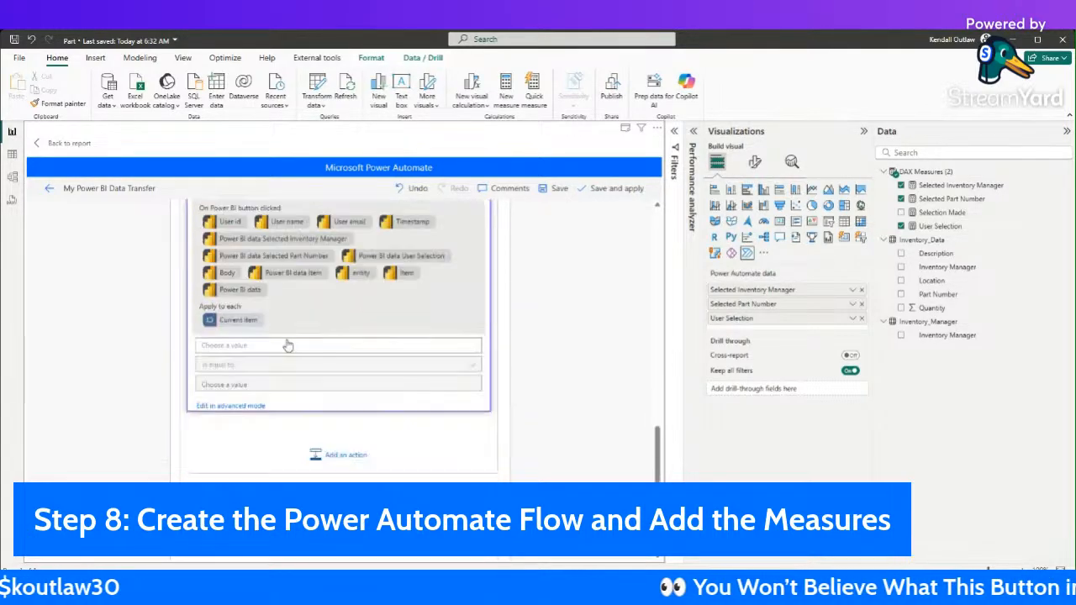
# Step: Set Filter array 2's condition to Inventory_Data[Inventory Manager] is equal to Power BI data Selected Inventory Manager
pyautogui.click(263, 362)
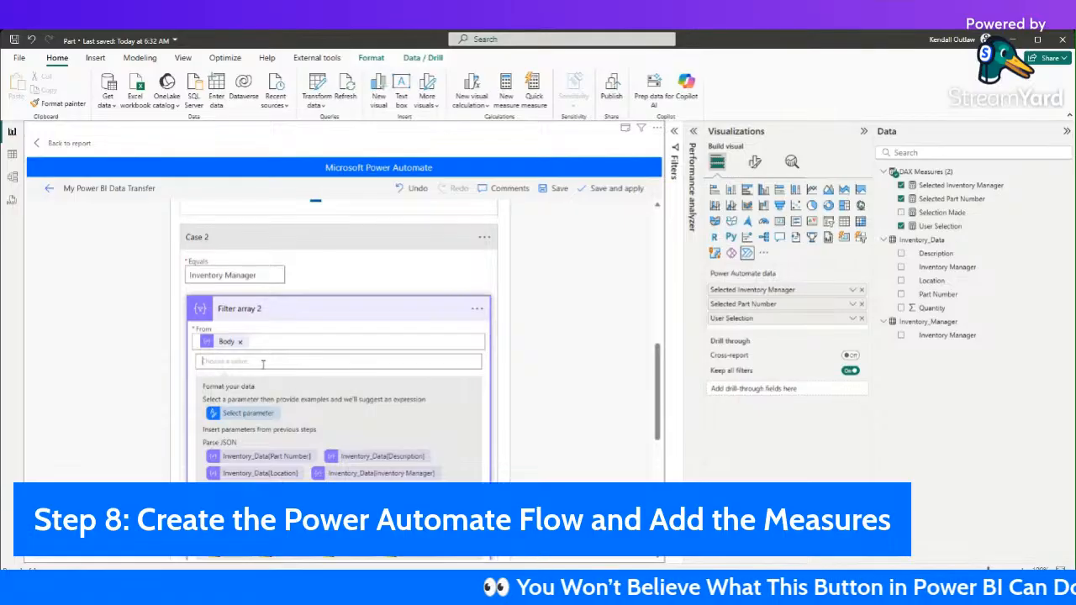
pyautogui.scroll(-3, 283, 395)
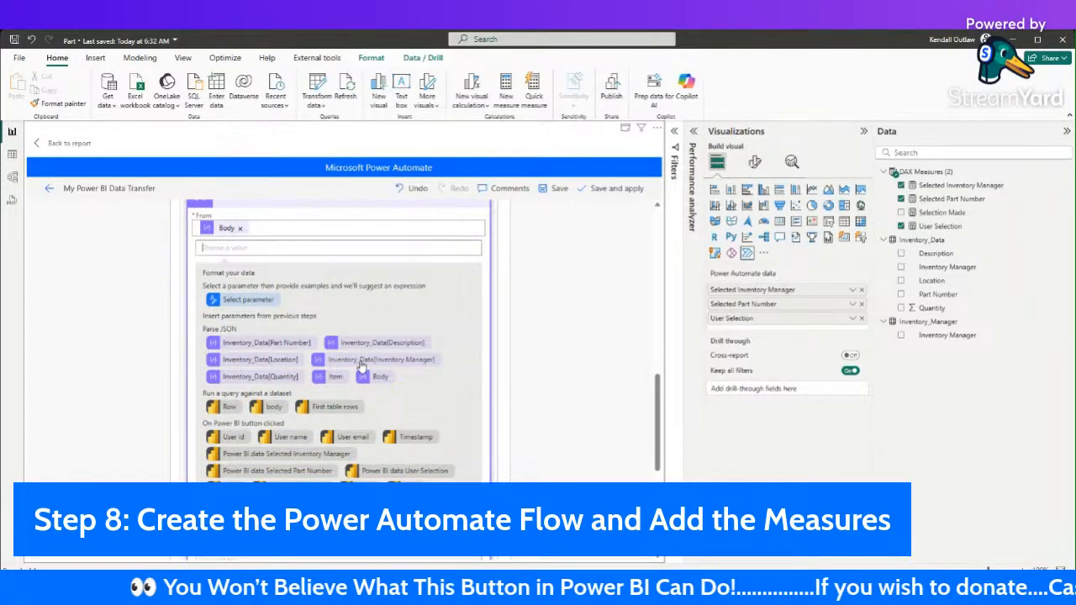
pyautogui.click(401, 361)
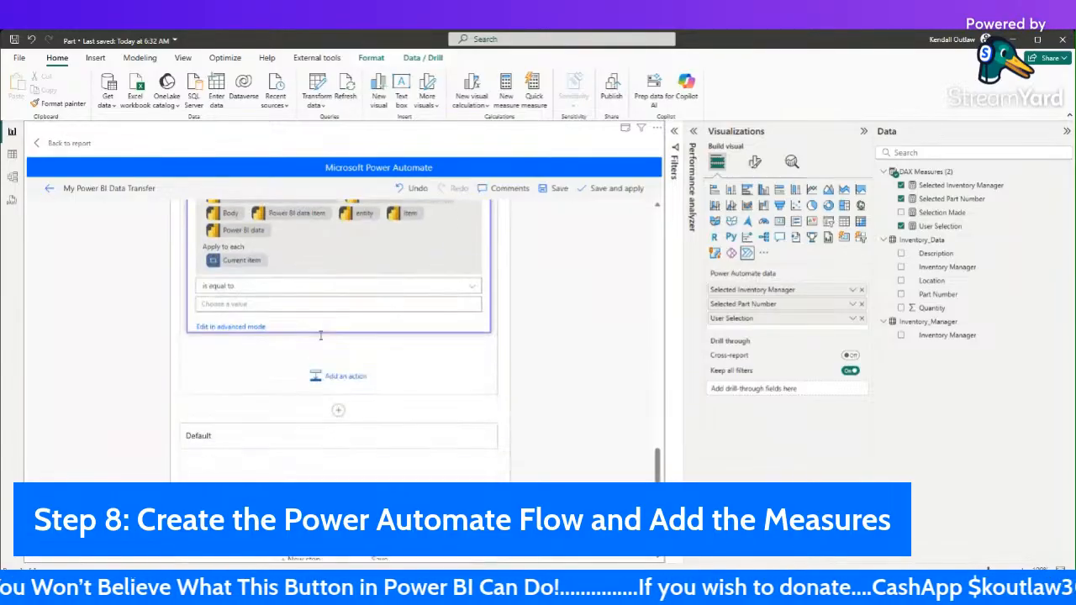
pyautogui.scroll(1, 291, 332)
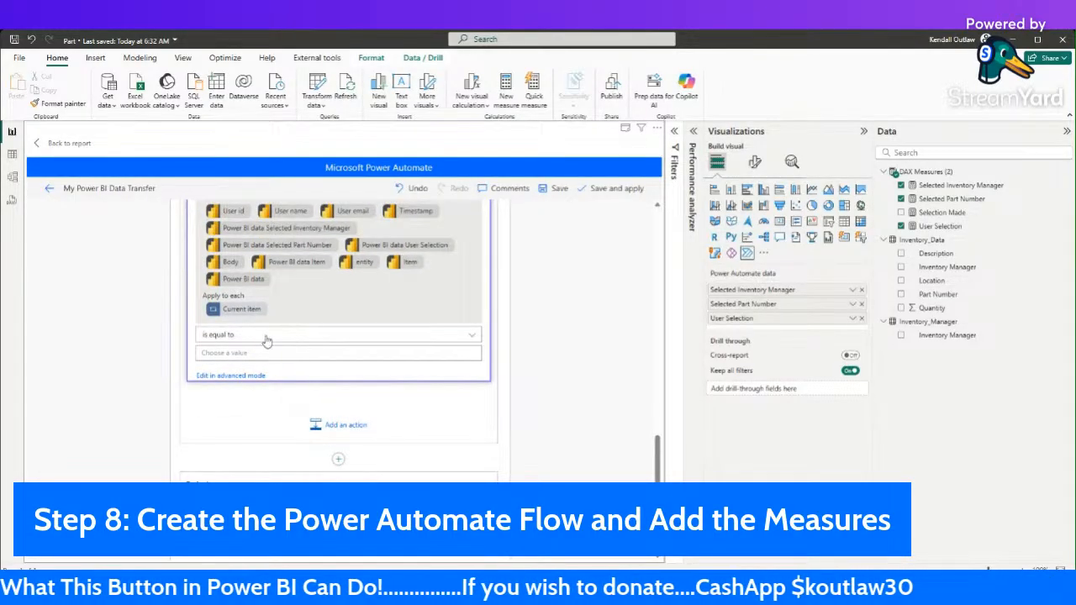
pyautogui.click(250, 353)
pyautogui.scroll(-2, 332, 437)
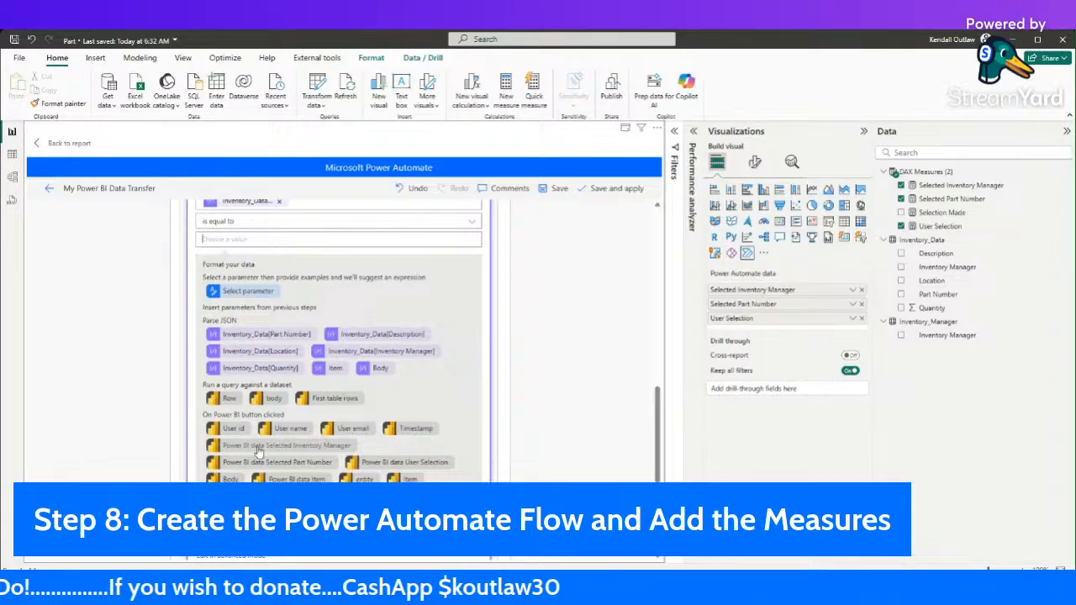
pyautogui.click(331, 451)
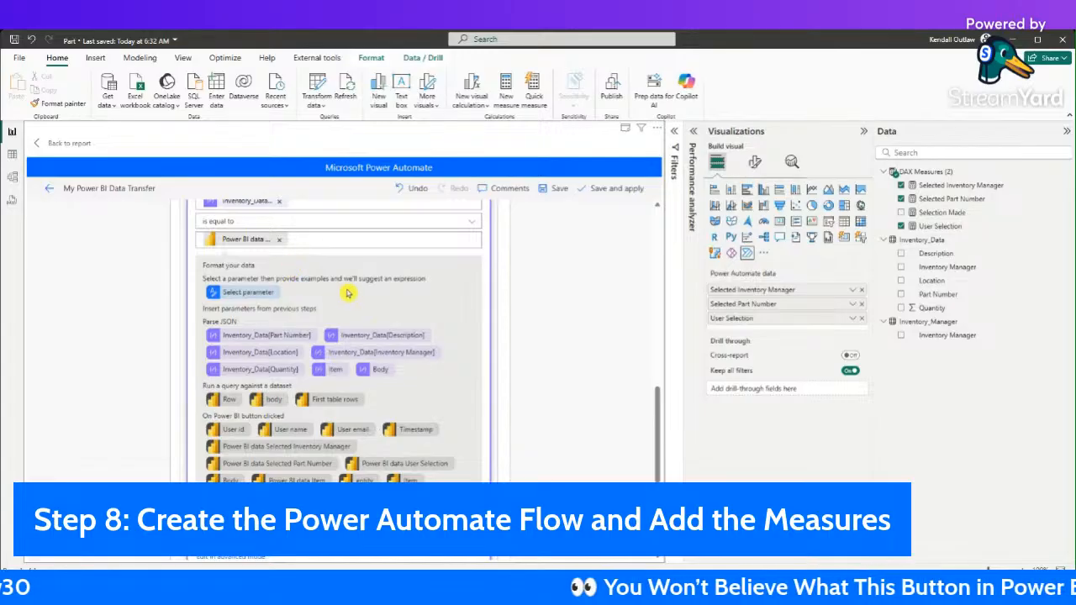
# Step: Rename Filter array 2 in Case 2 as Filter by Inventory Manager
pyautogui.scroll(2, 350, 290)
pyautogui.click(476, 320)
pyautogui.click(515, 357)
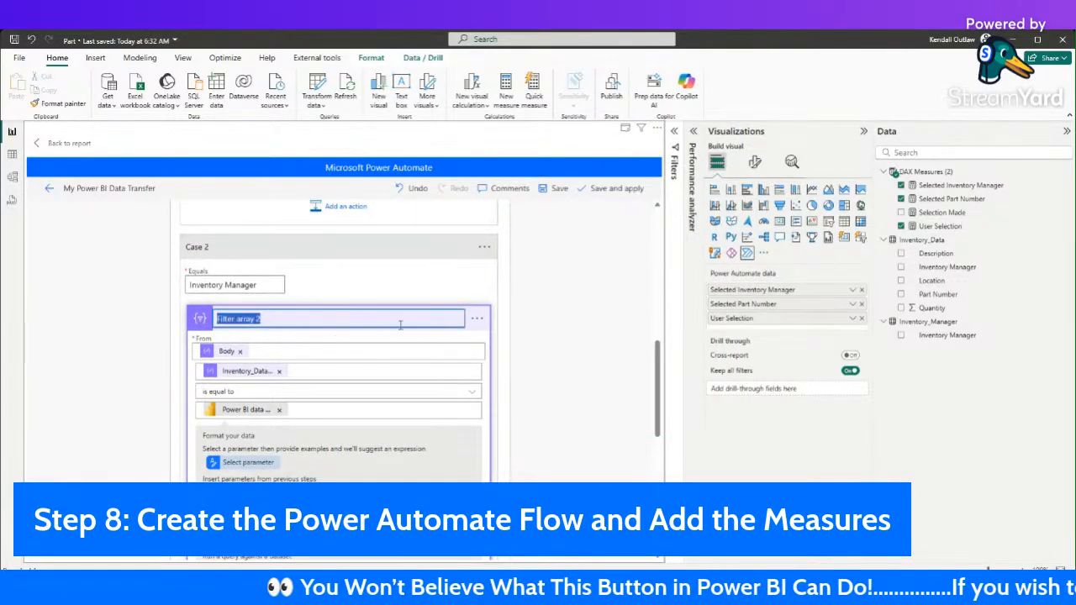
pyautogui.click(286, 319)
pyautogui.press('BackSpace')
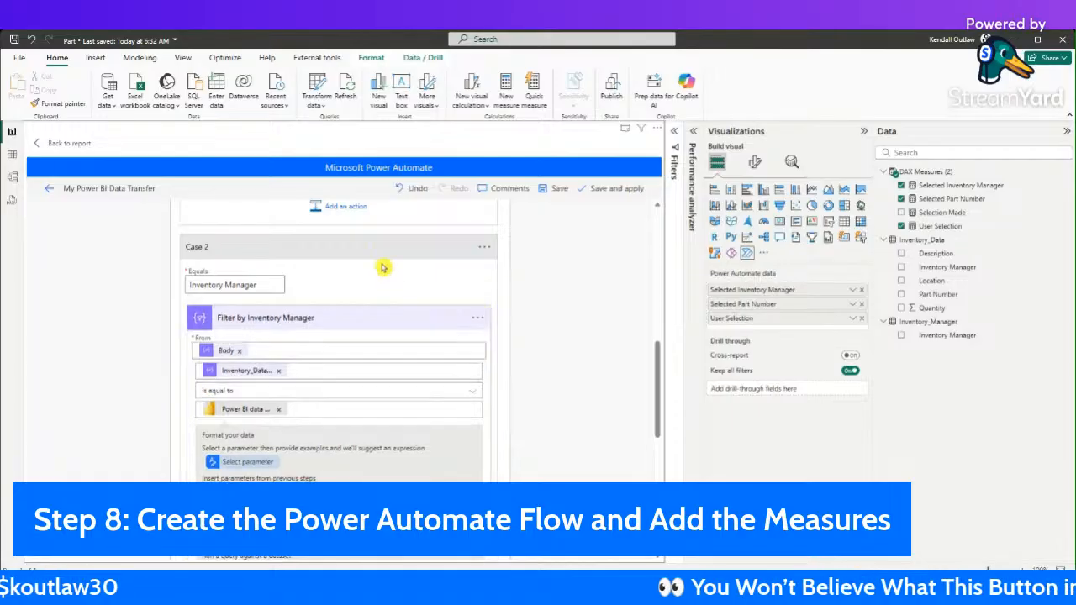
pyautogui.scroll(3, 421, 269)
pyautogui.scroll(3, 328, 275)
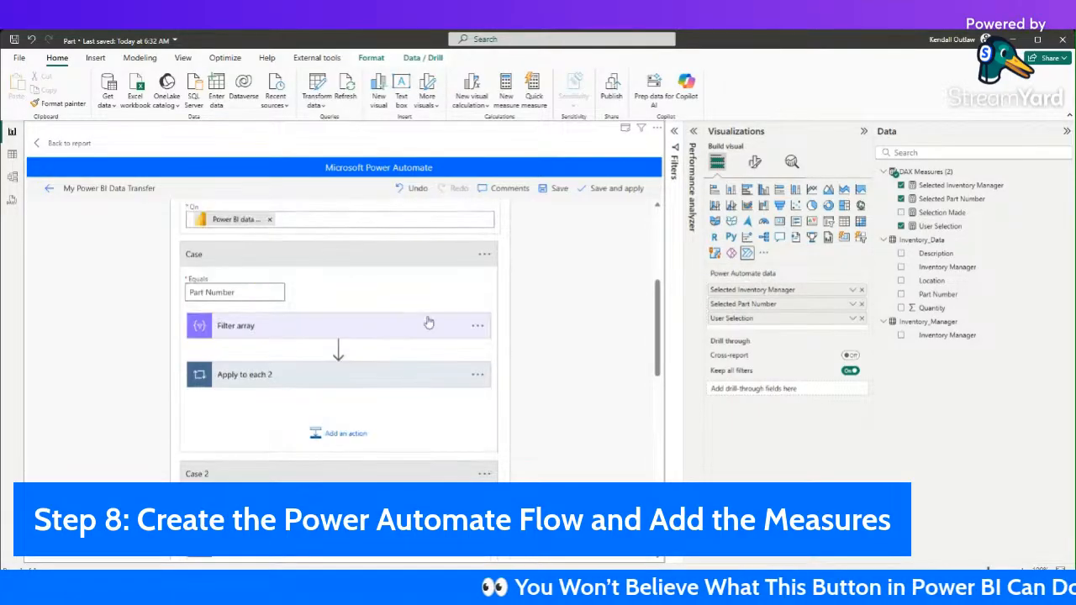
pyautogui.click(477, 326)
pyautogui.click(519, 344)
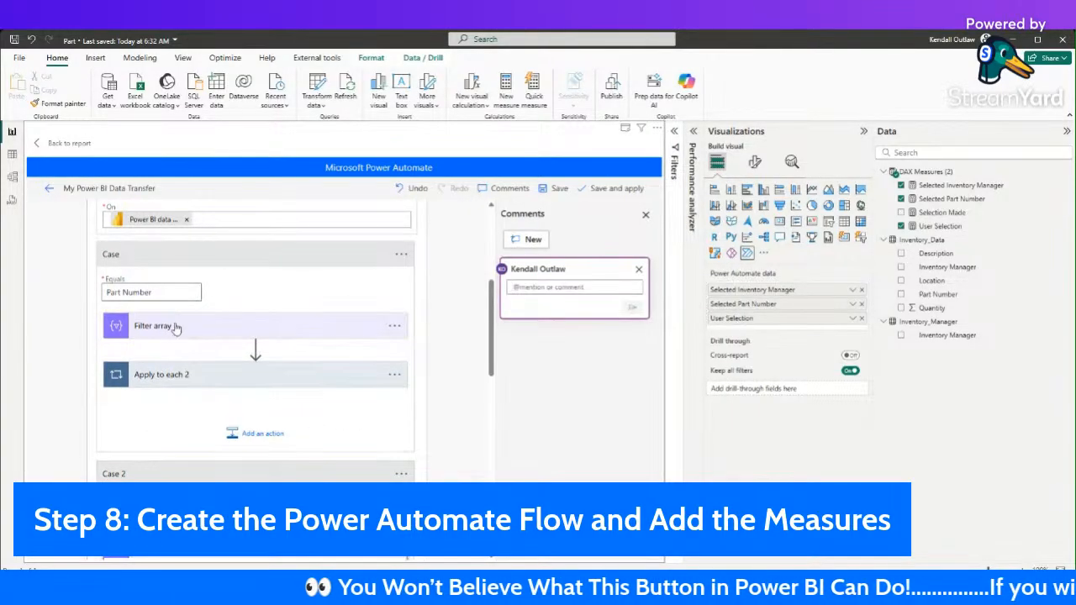
pyautogui.click(394, 325)
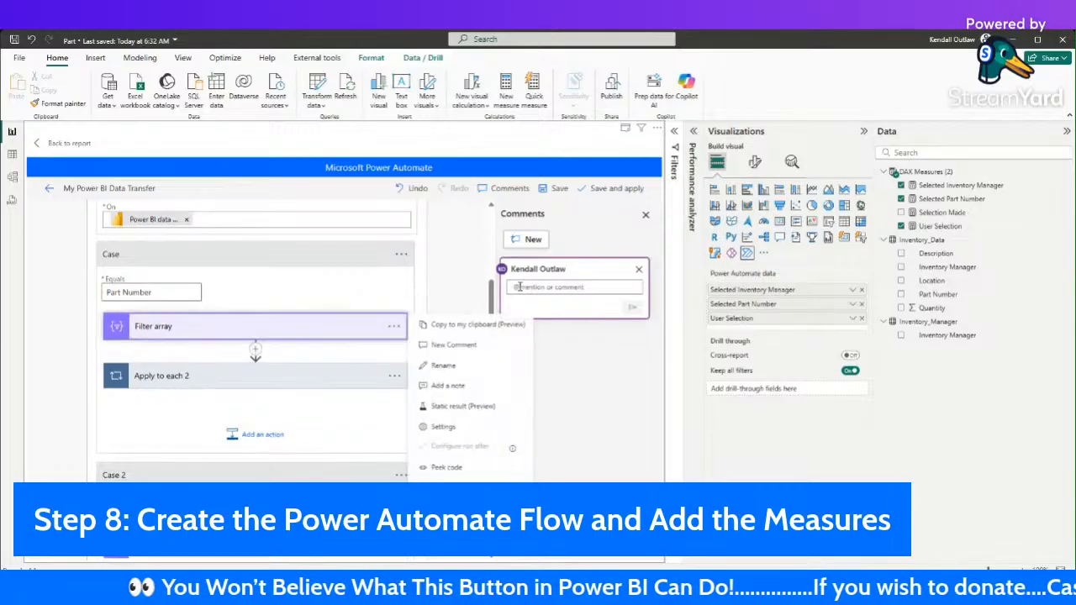
pyautogui.click(639, 269)
# Step: Rename the Filter array action in the Part Number case as Filter by Part Number
pyautogui.click(395, 326)
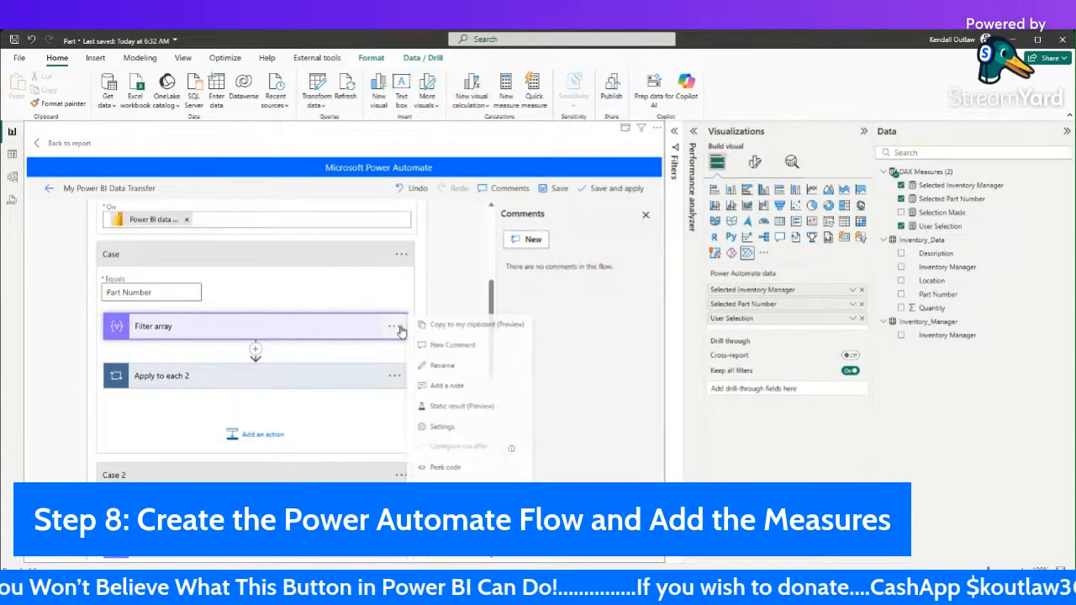
pyautogui.click(445, 367)
pyautogui.click(188, 327)
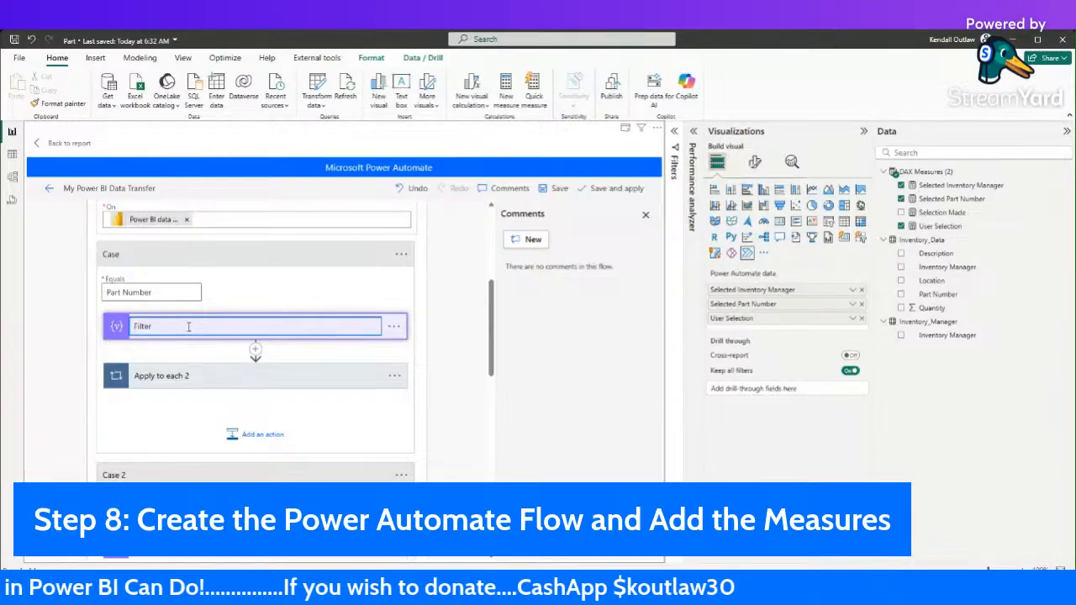
pyautogui.write('by Part N')
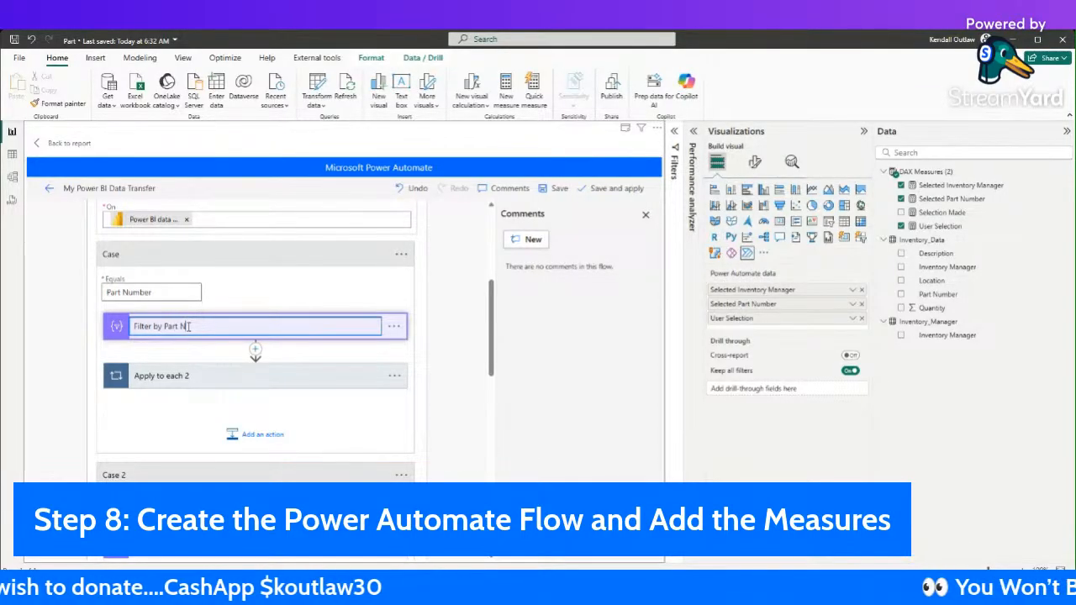
pyautogui.write('umber')
pyautogui.click(270, 397)
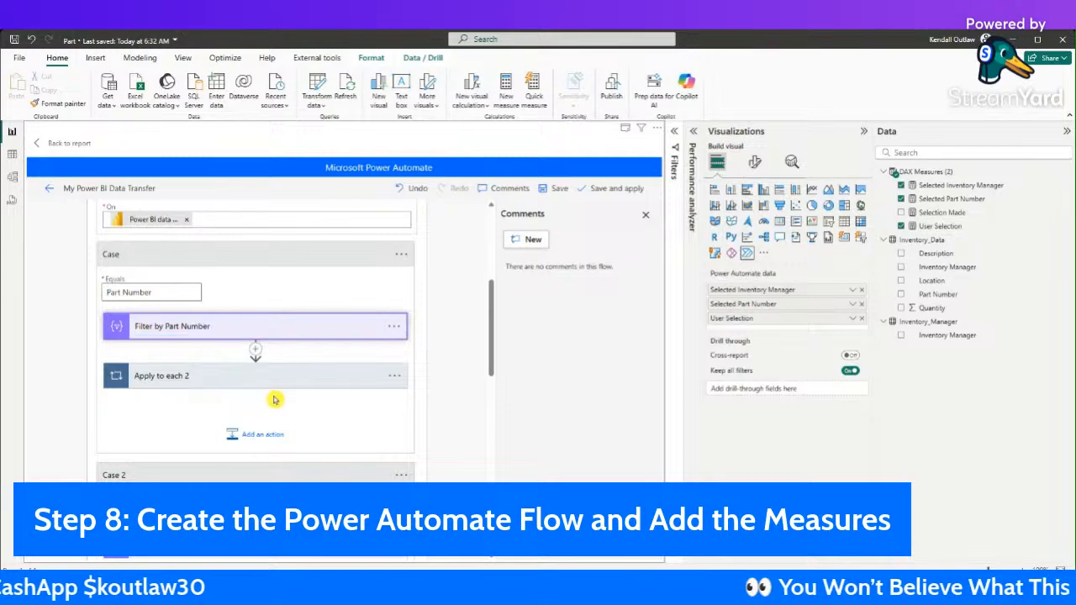
# Step: Start a new action below Filter by Inventory Manager in Case 2 and search the operations for sharepoint
pyautogui.scroll(-5, 260, 351)
pyautogui.scroll(-3, 266, 355)
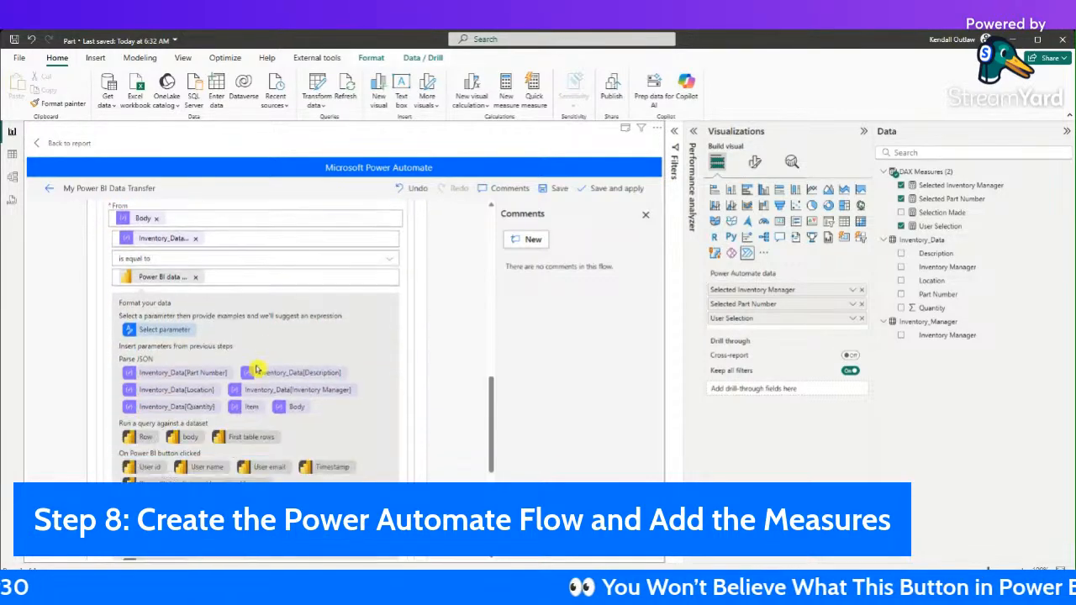
pyautogui.scroll(3, 244, 349)
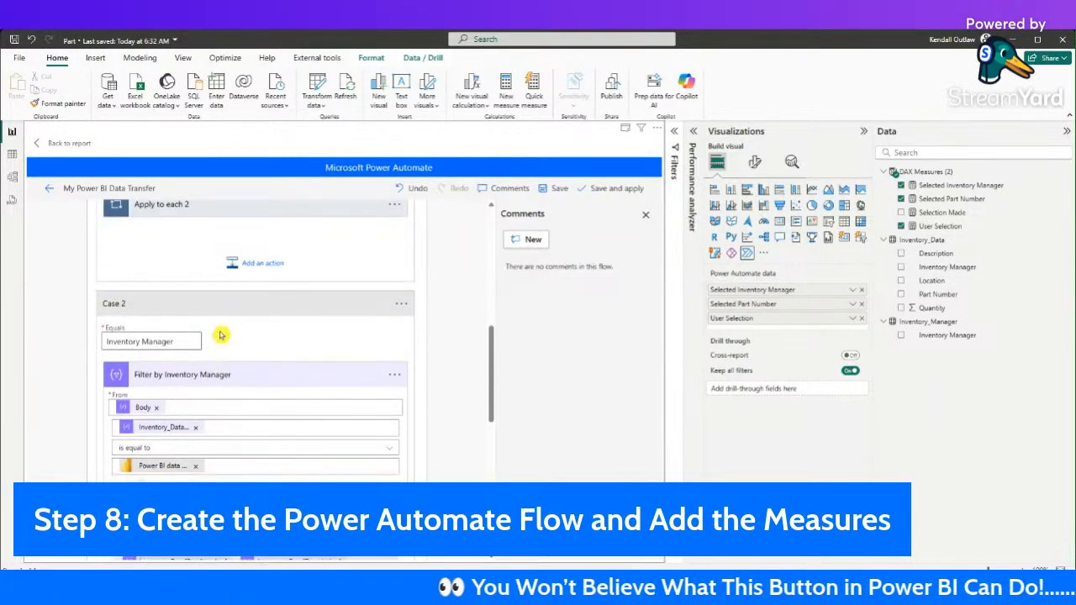
pyautogui.click(238, 376)
pyautogui.click(262, 432)
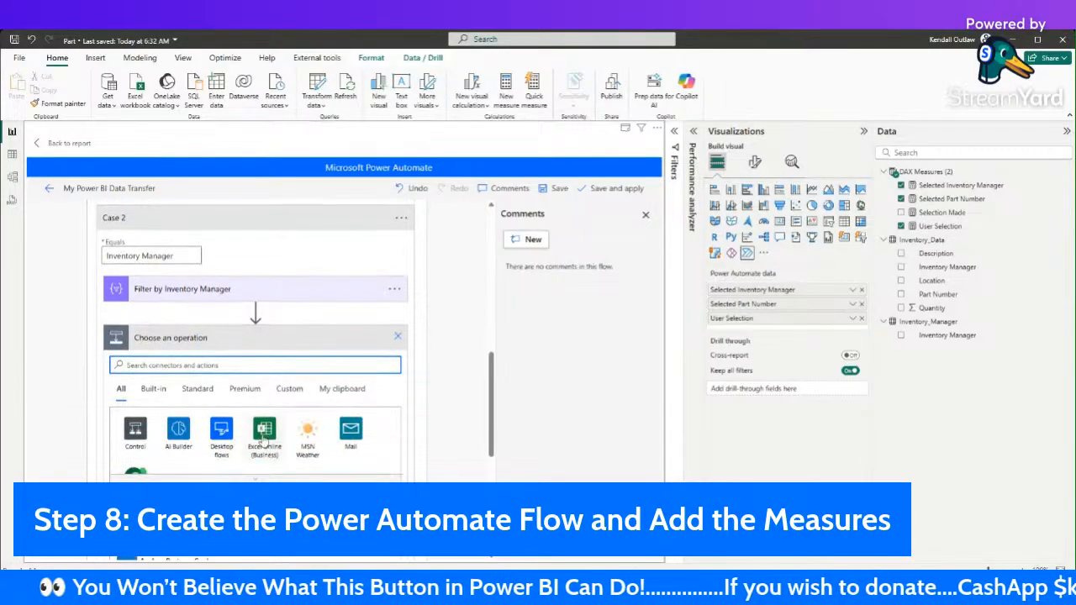
pyautogui.write('sharepoin')
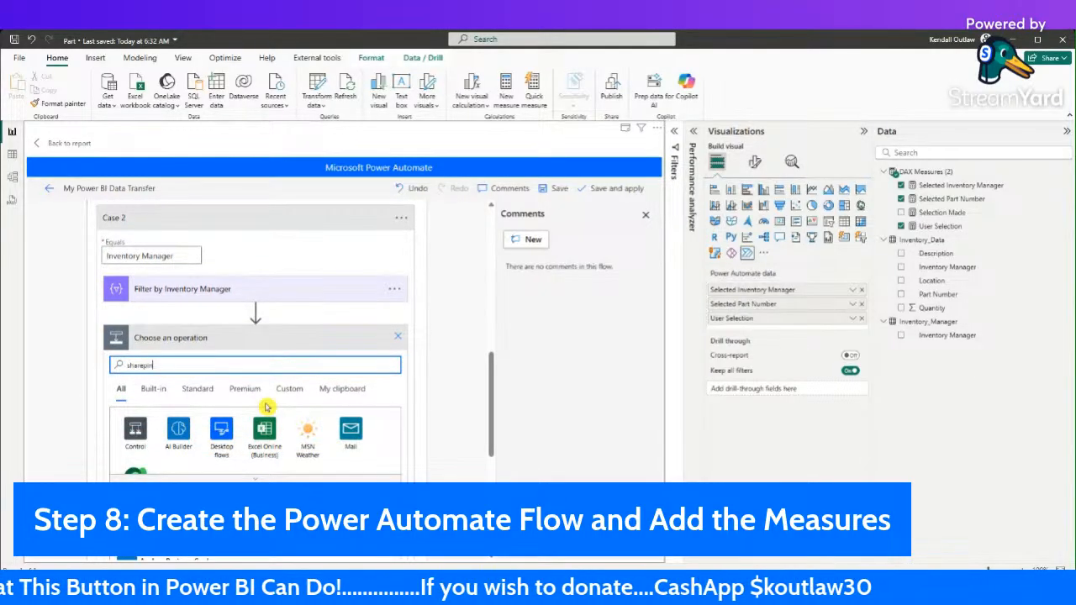
pyautogui.press('BackSpace')
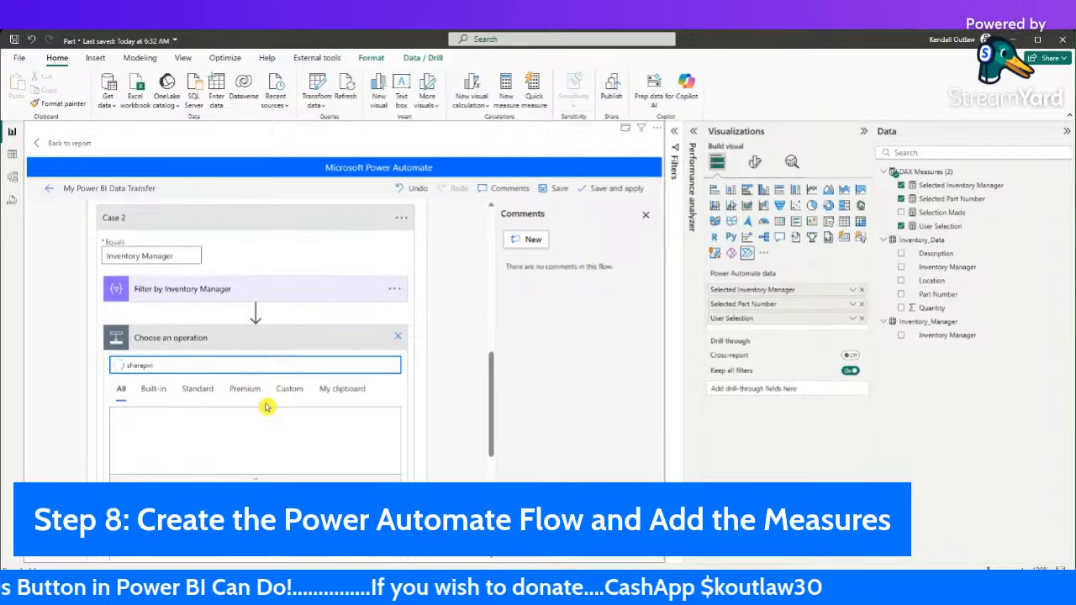
pyautogui.write('oint')
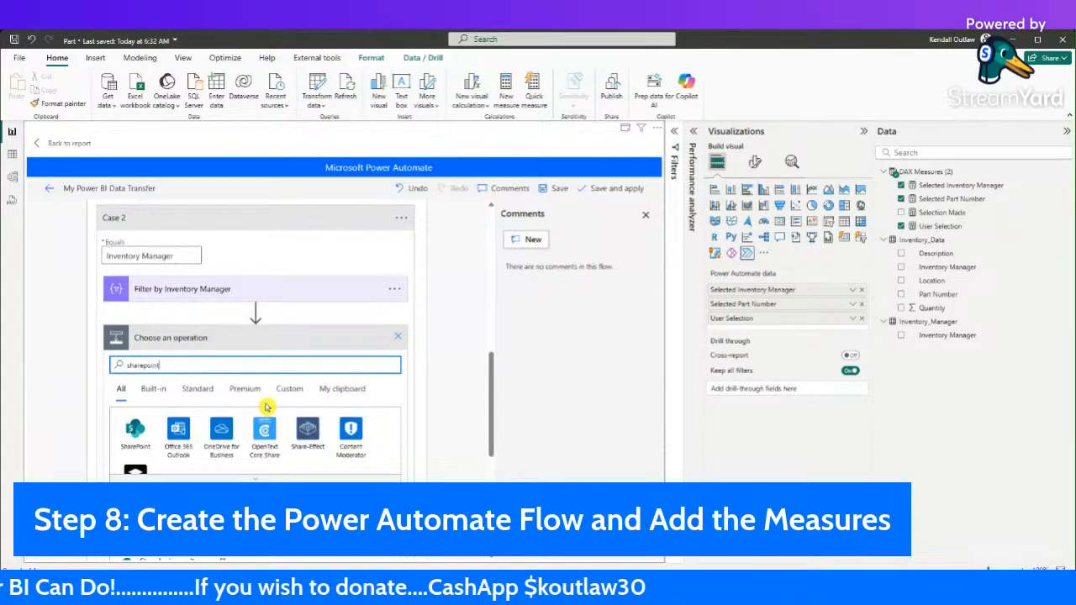
# Step: Add the SharePoint Create item action below Filter by Inventory Manager
pyautogui.scroll(-2, 204, 431)
pyautogui.scroll(-2, 191, 462)
pyautogui.scroll(1, 191, 466)
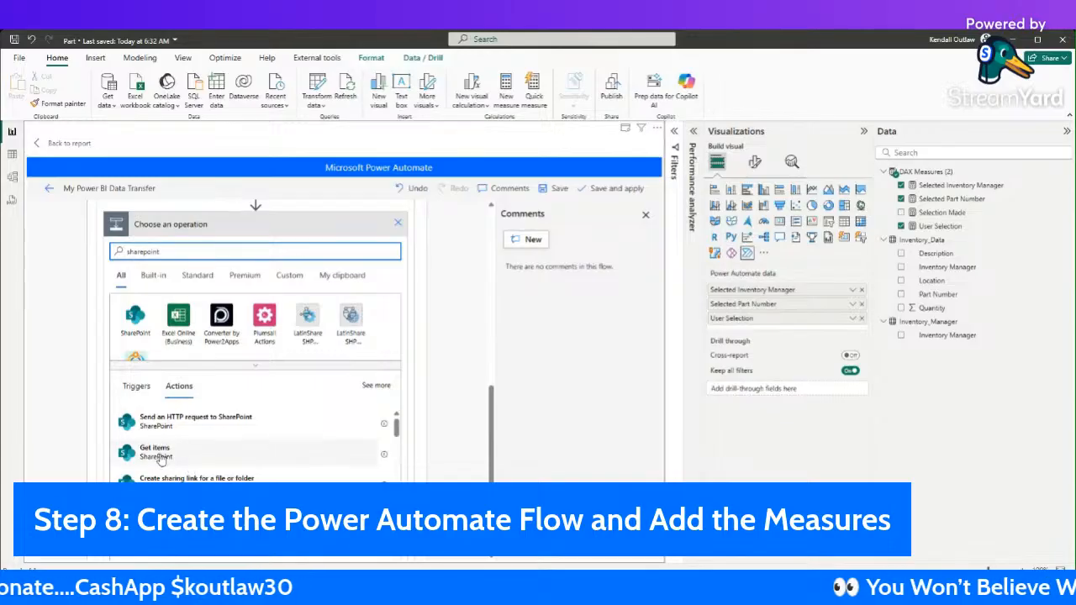
pyautogui.scroll(-6, 201, 462)
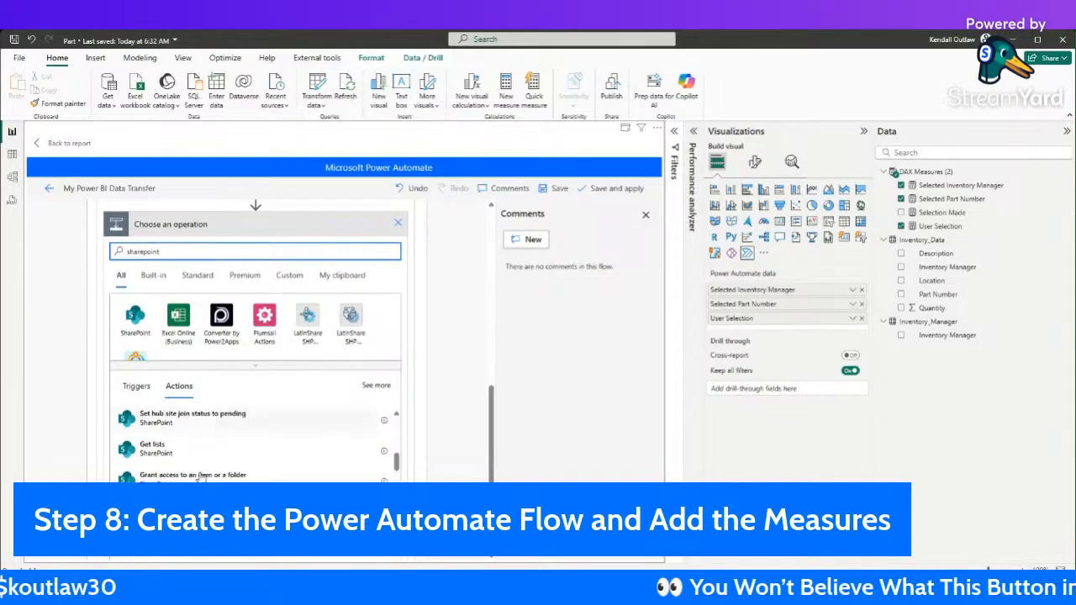
pyautogui.scroll(-4, 200, 477)
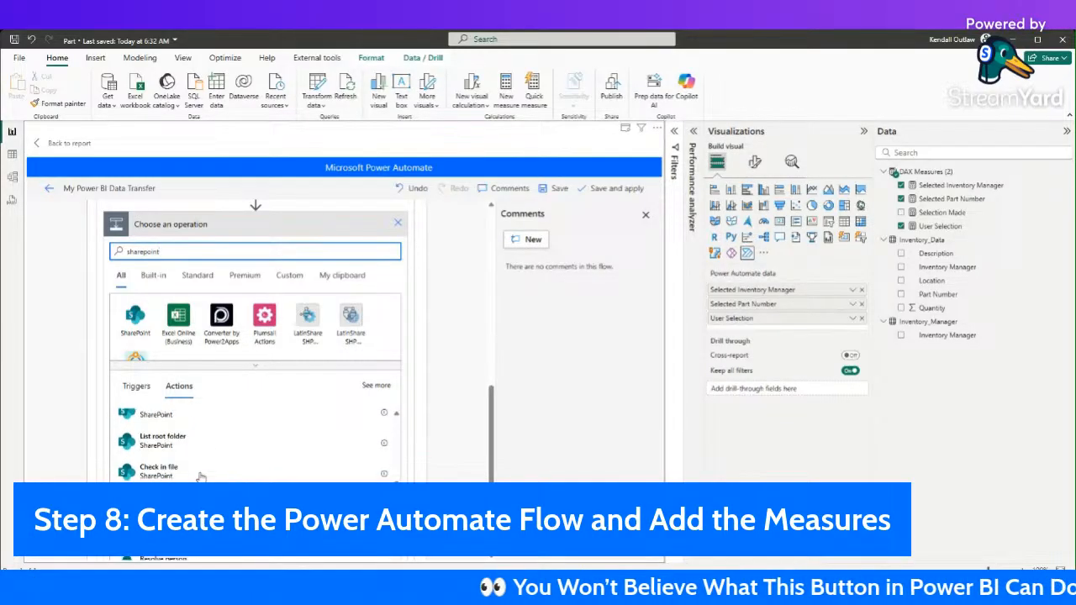
pyautogui.scroll(-3, 200, 478)
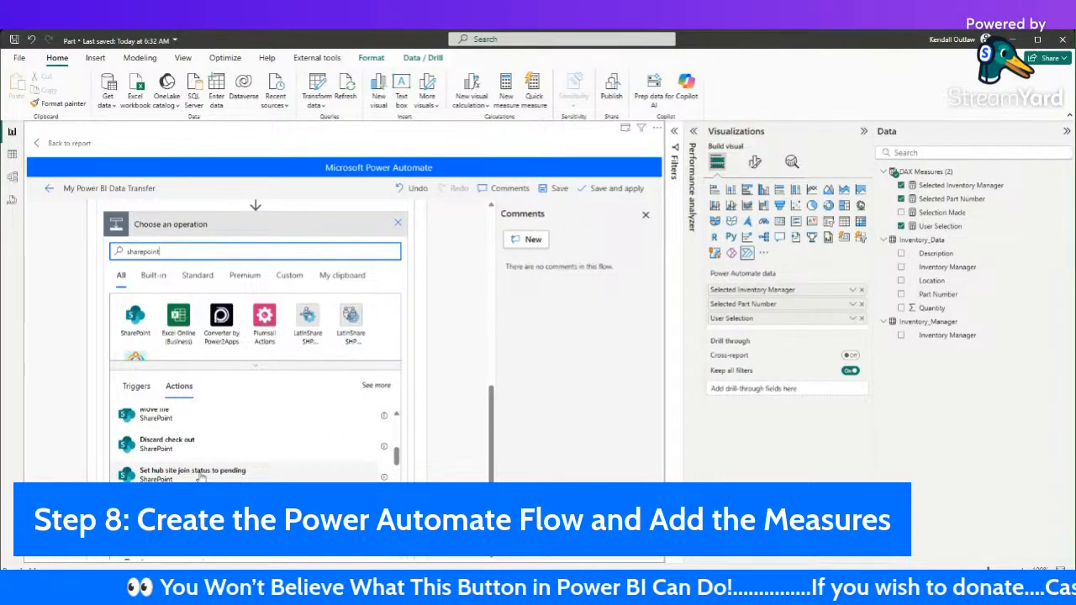
pyautogui.scroll(2, 202, 477)
pyautogui.scroll(2, 169, 472)
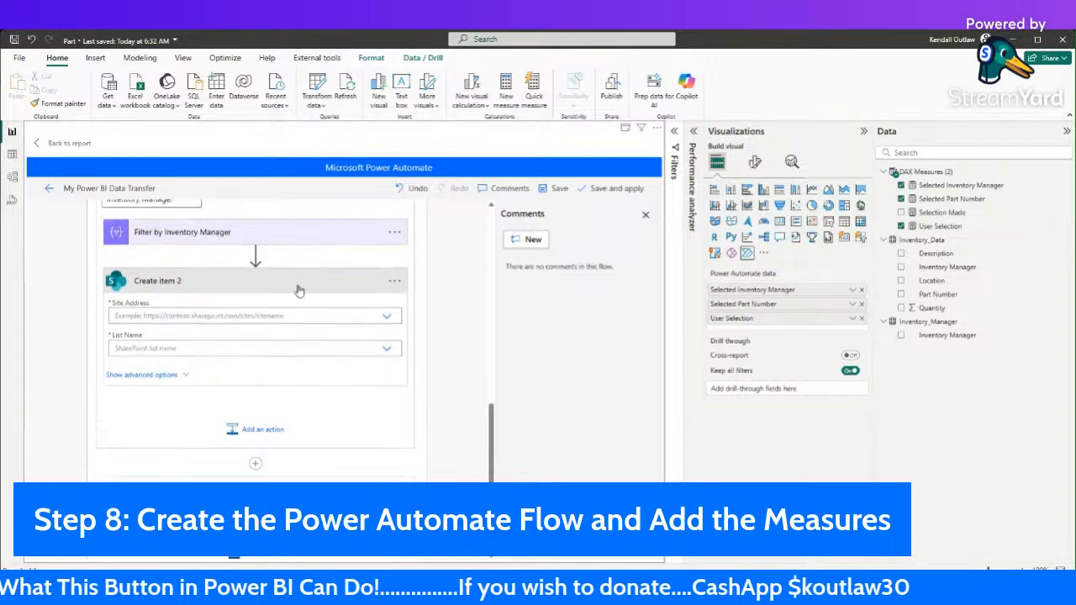
pyautogui.click(380, 319)
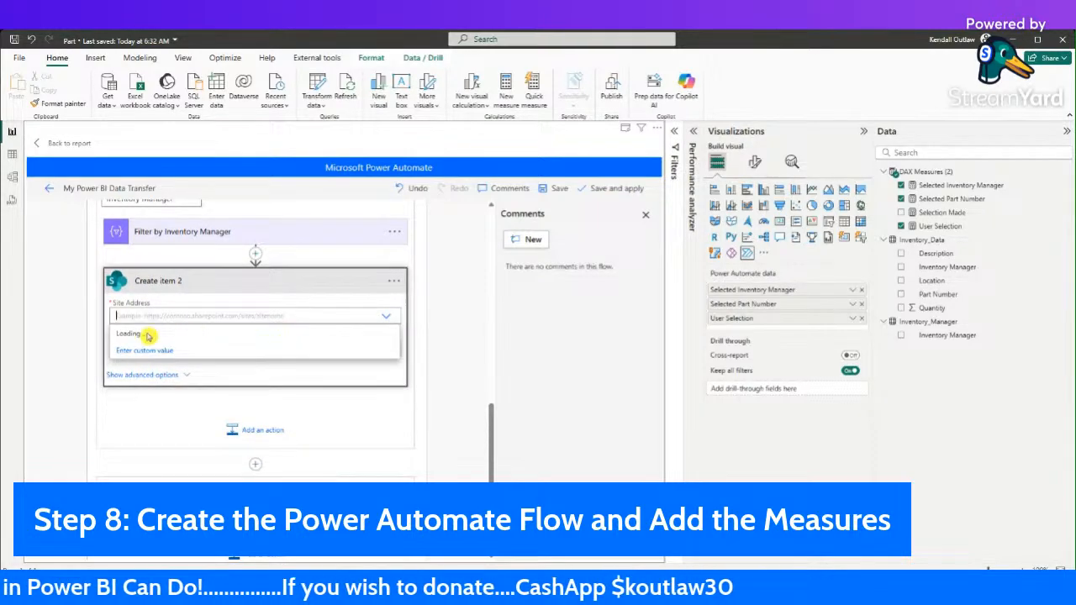
pyautogui.click(180, 349)
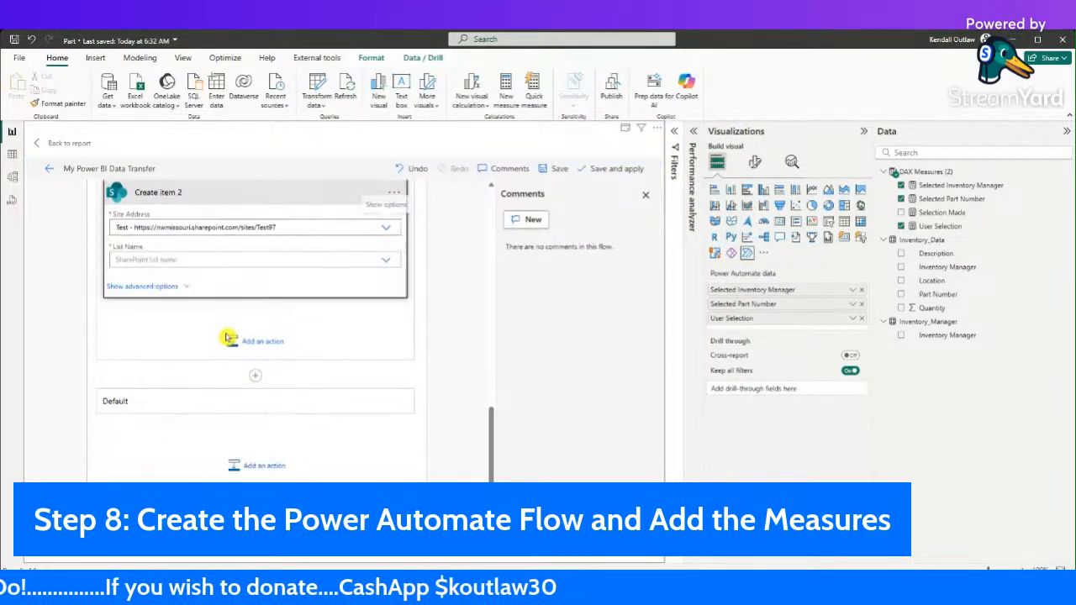
pyautogui.click(252, 263)
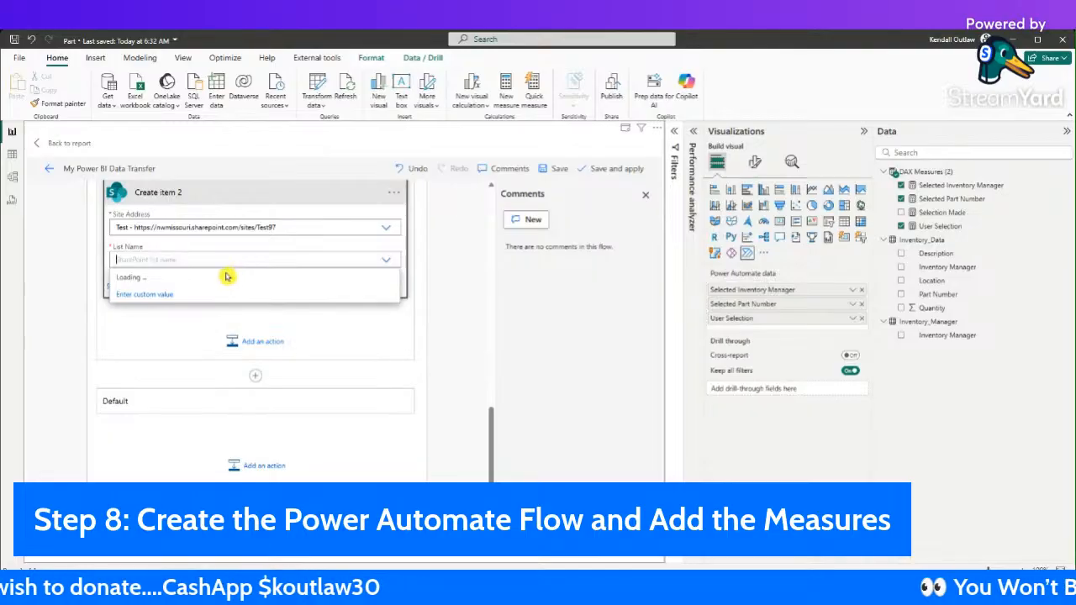
pyautogui.scroll(-3, 260, 361)
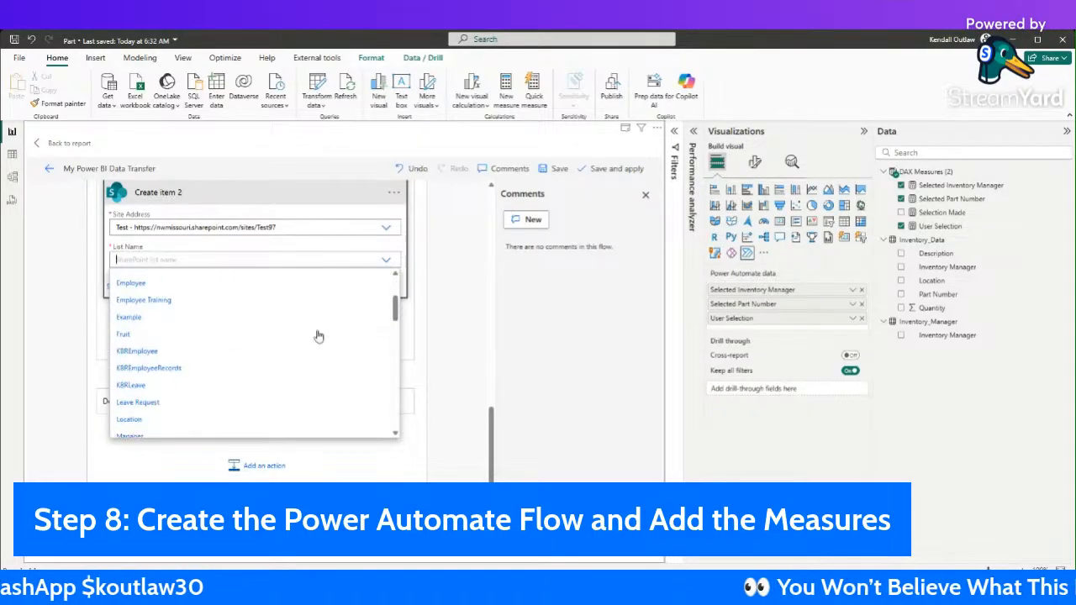
pyautogui.moveTo(391, 305); pyautogui.dragTo(396, 388)
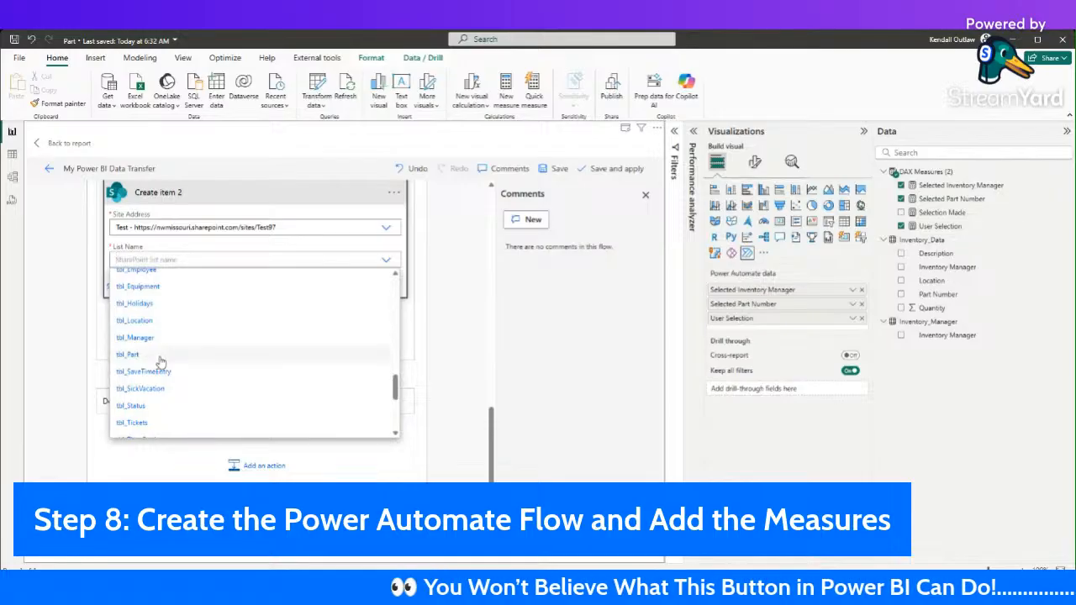
pyautogui.click(187, 353)
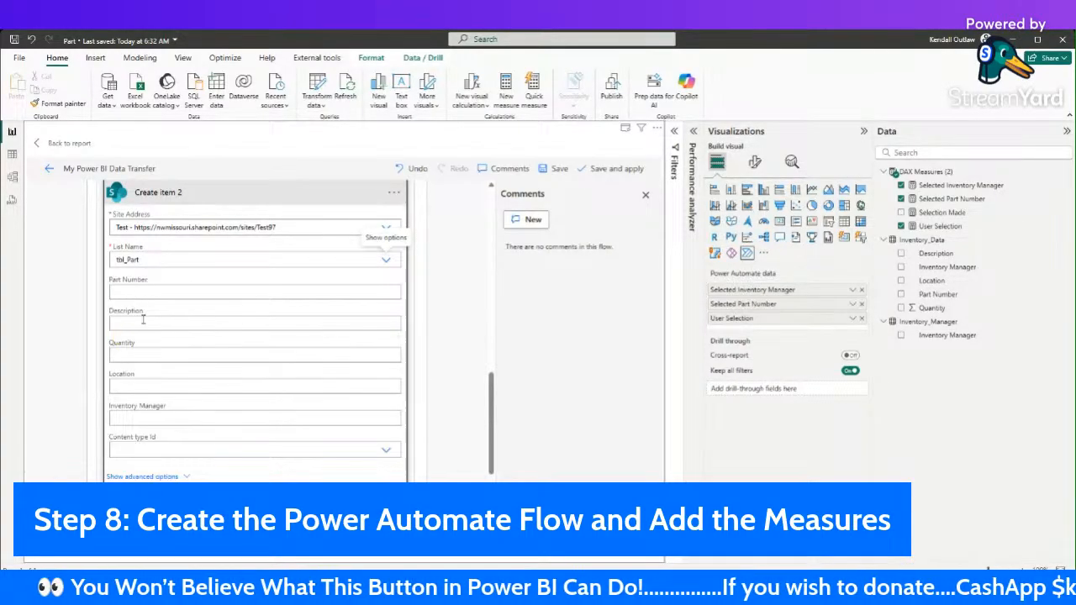
# Step: Map Create item 2's Part Number to Inventory_Data[Part Number] from Filter by Inventory Manager, and reopen the action inside its loop
pyautogui.click(156, 292)
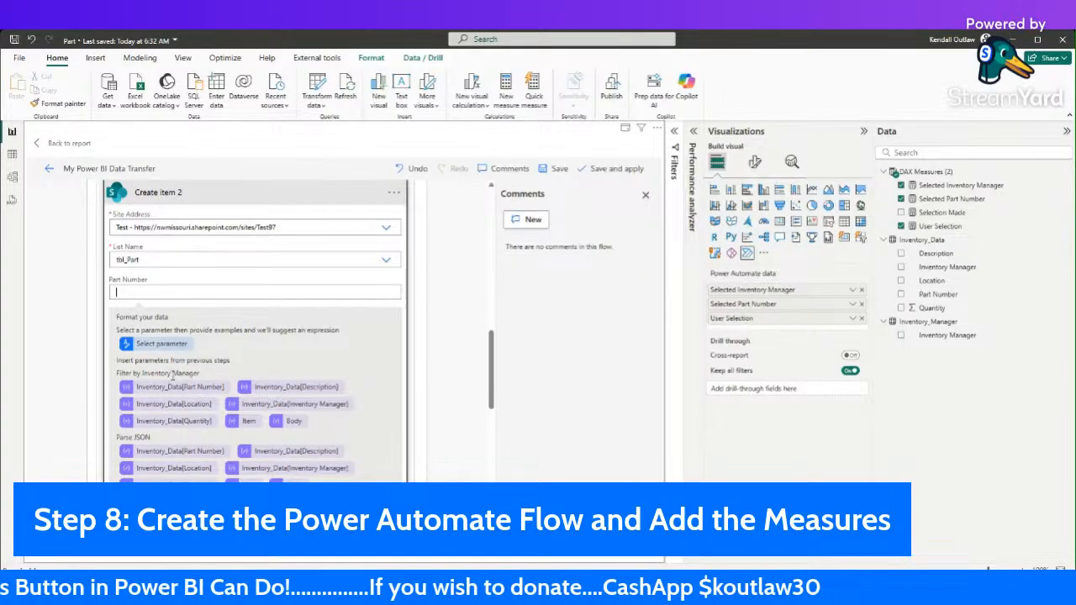
pyautogui.scroll(1, 192, 390)
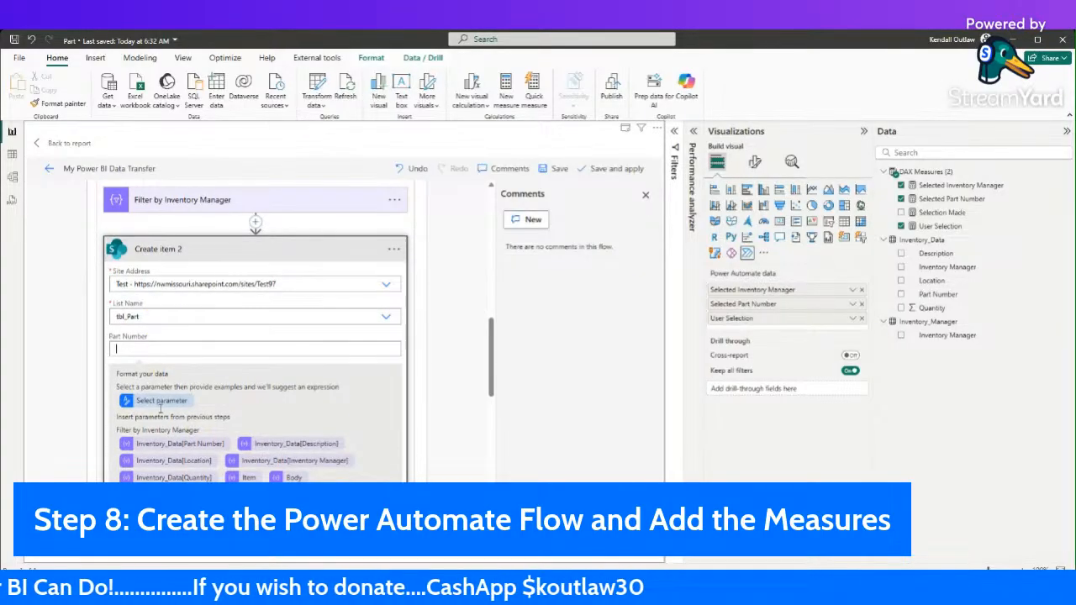
pyautogui.click(179, 444)
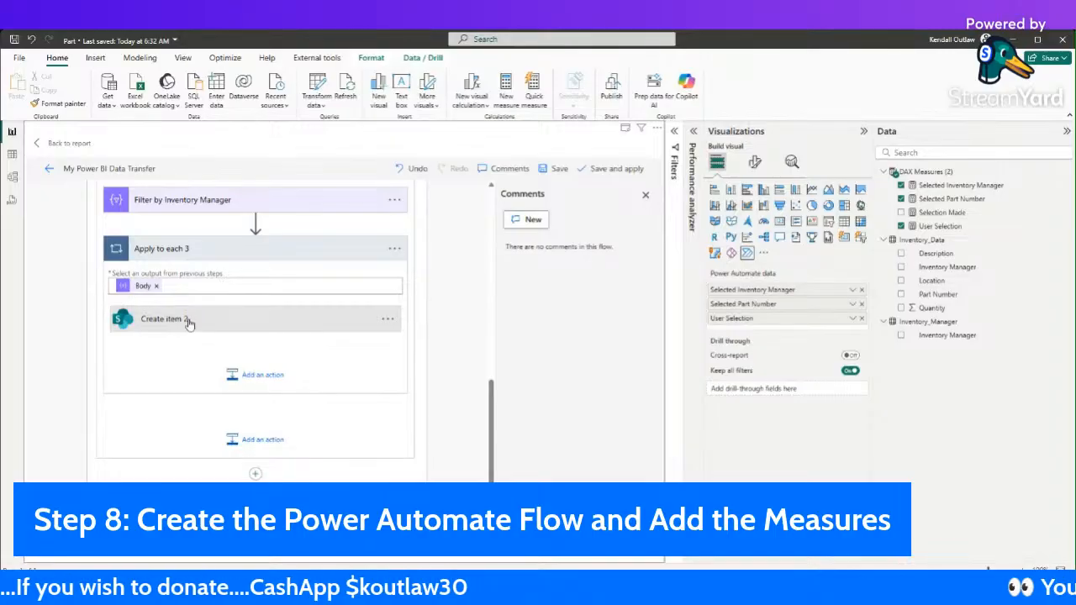
pyautogui.click(181, 325)
pyautogui.click(206, 412)
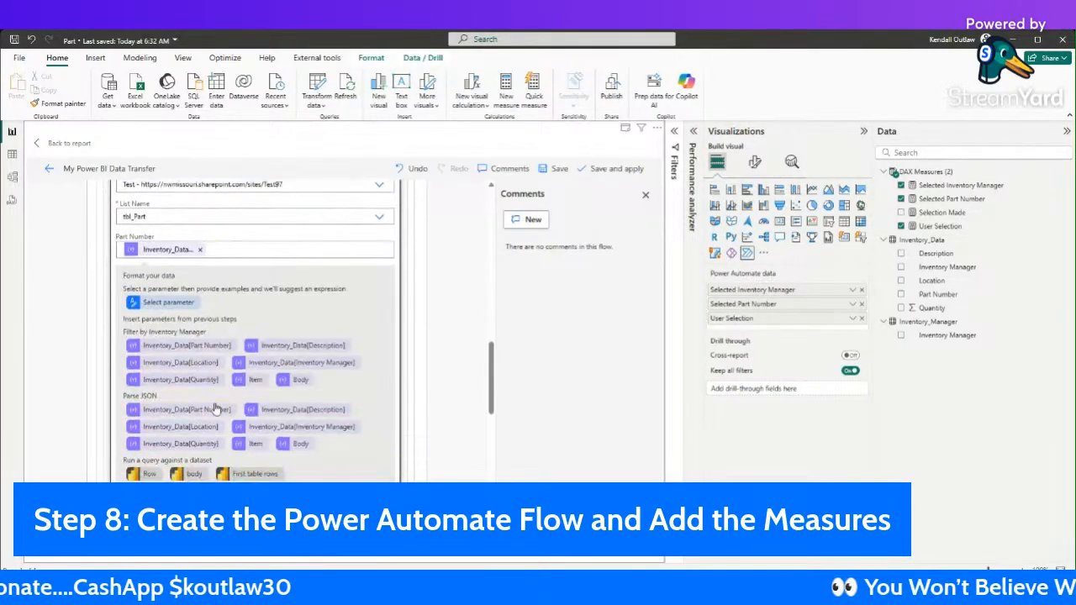
# Step: Map Create item 2's Description and Quantity to Inventory_Data[Description] and Inventory_Data[Quantity] from Filter by Inventory Manager
pyautogui.scroll(-3, 206, 403)
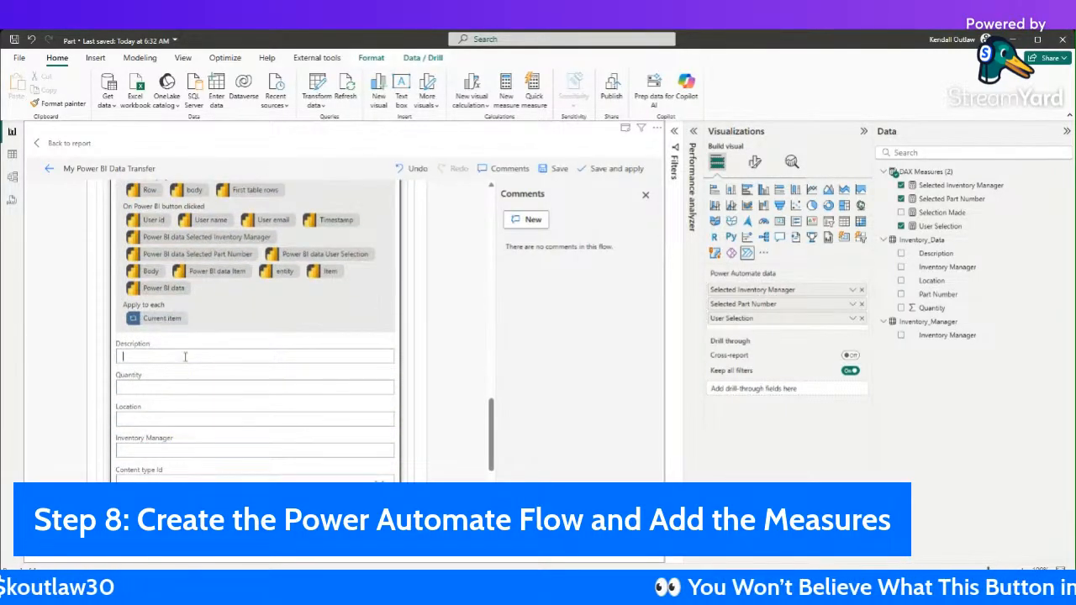
pyautogui.click(185, 356)
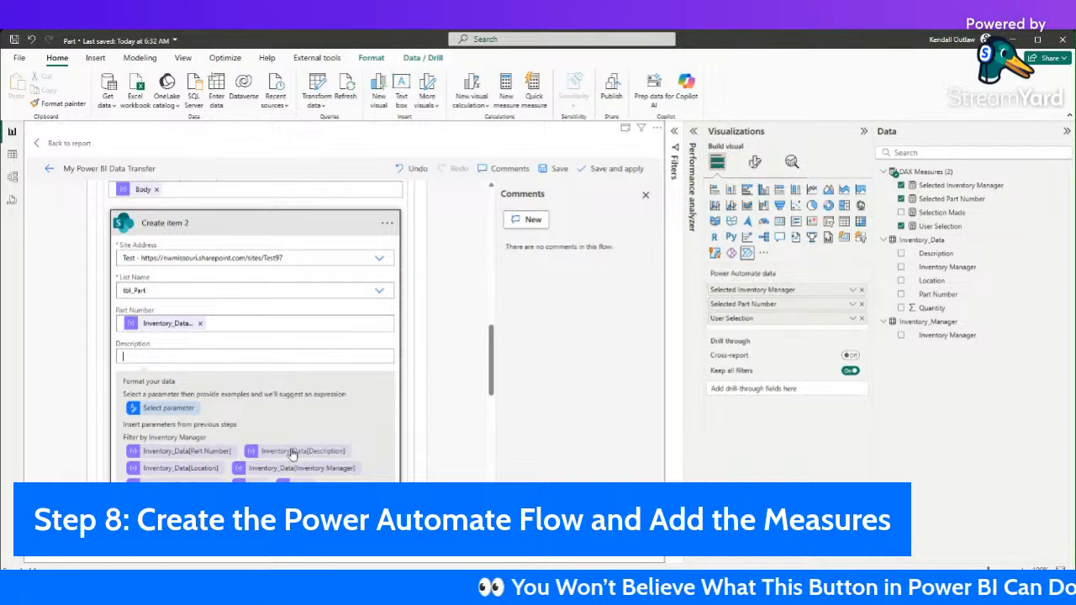
pyautogui.click(292, 454)
pyautogui.scroll(-5, 210, 383)
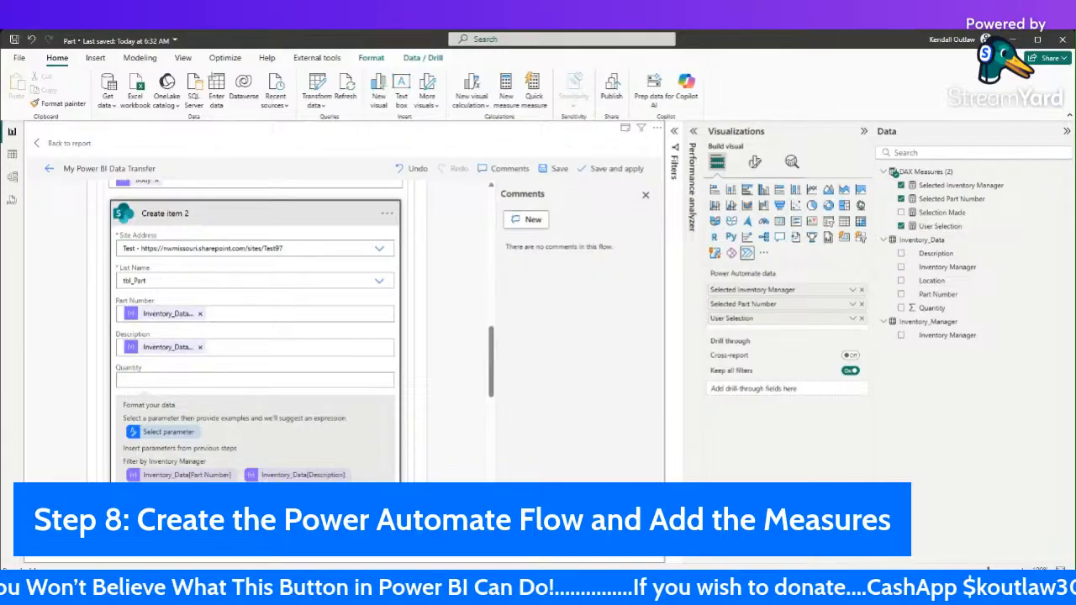
pyautogui.click(173, 495)
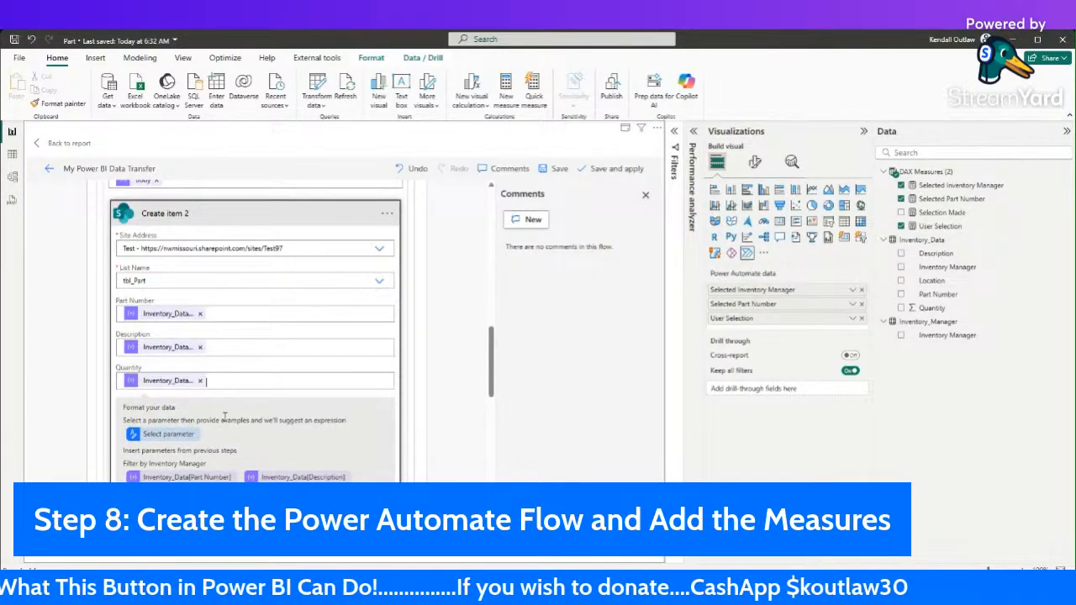
# Step: Map Create item 2's Location and Inventory Manager to Inventory_Data[Location] and Inventory_Data[Inventory Manager] from Filter by Inventory Manager
pyautogui.scroll(-2, 225, 413)
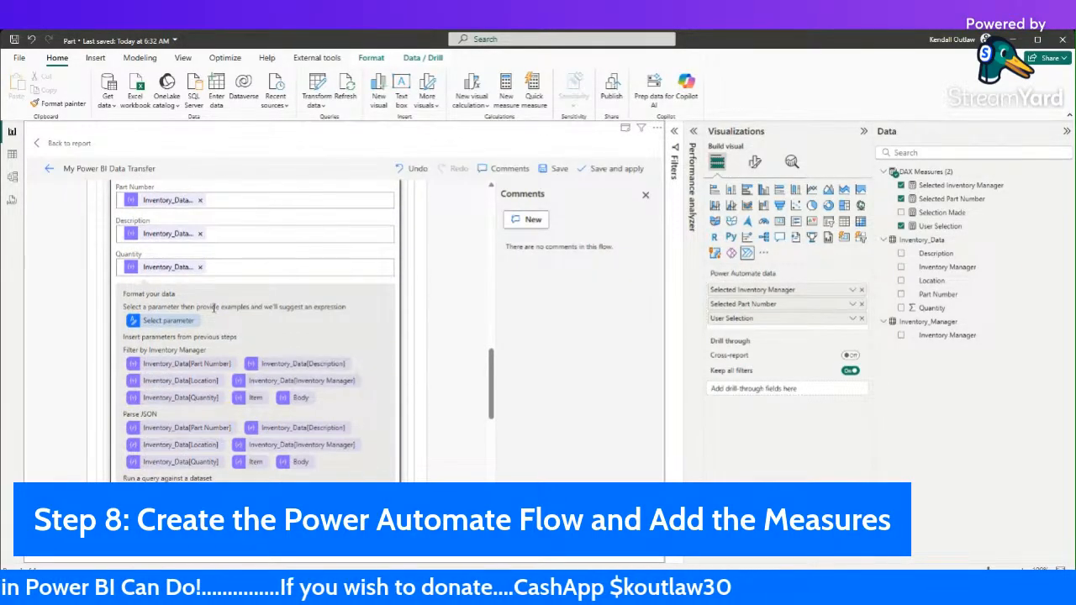
pyautogui.scroll(-5, 217, 336)
pyautogui.scroll(1, 231, 316)
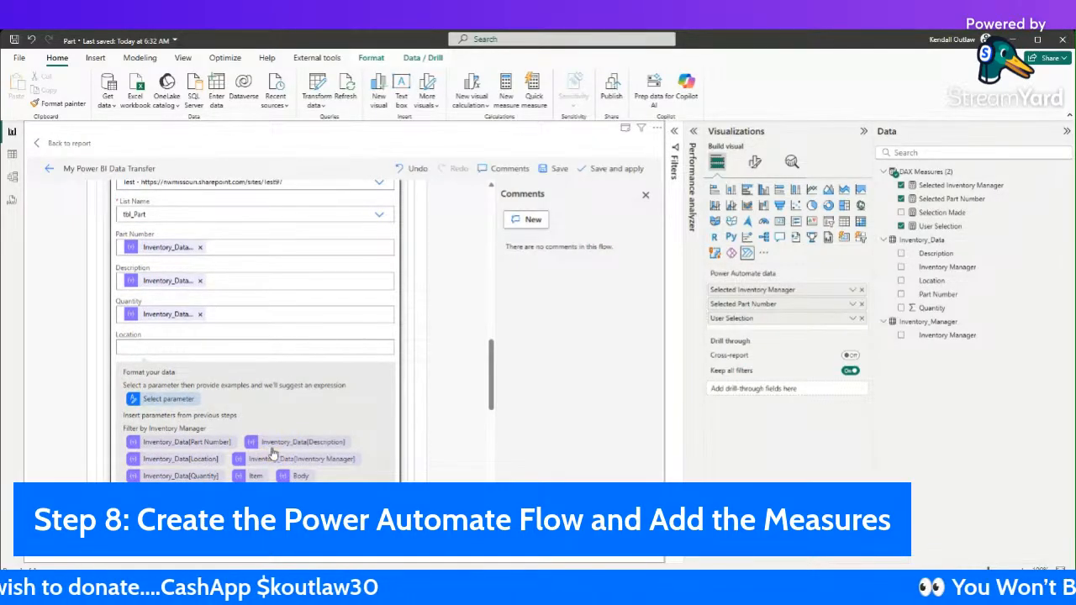
pyautogui.click(201, 463)
pyautogui.scroll(-3, 217, 404)
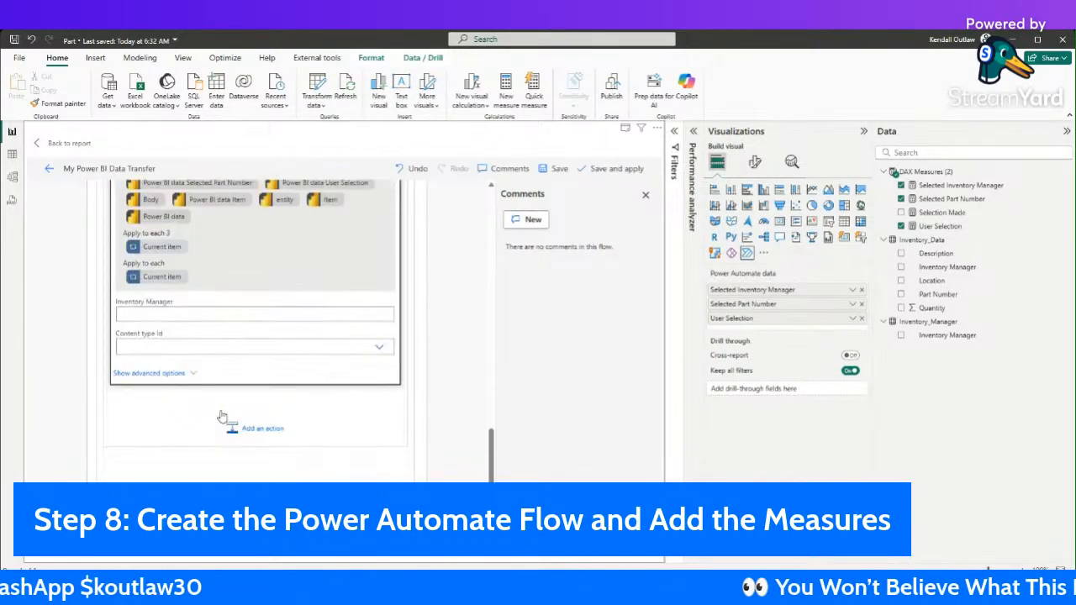
pyautogui.click(196, 315)
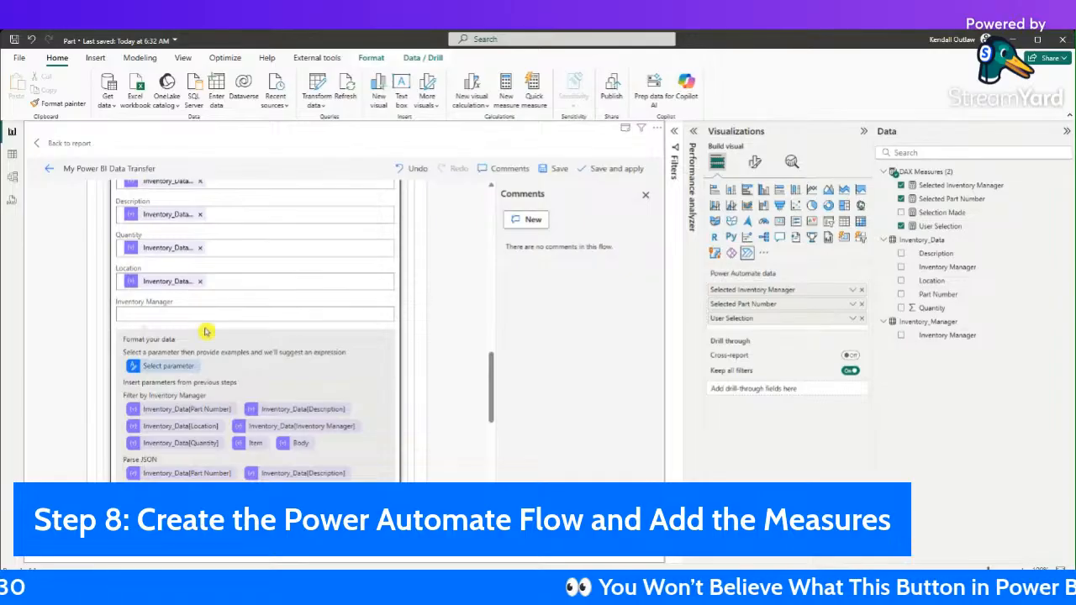
pyautogui.click(334, 428)
pyautogui.scroll(-3, 272, 359)
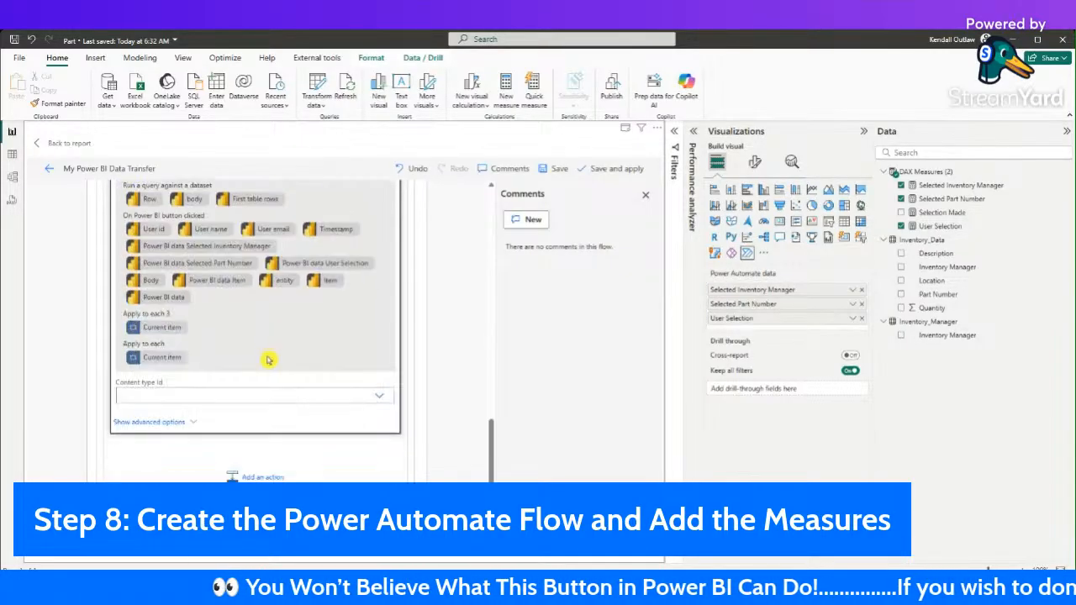
# Step: Collapse Case 2 of the switch
pyautogui.scroll(6, 194, 385)
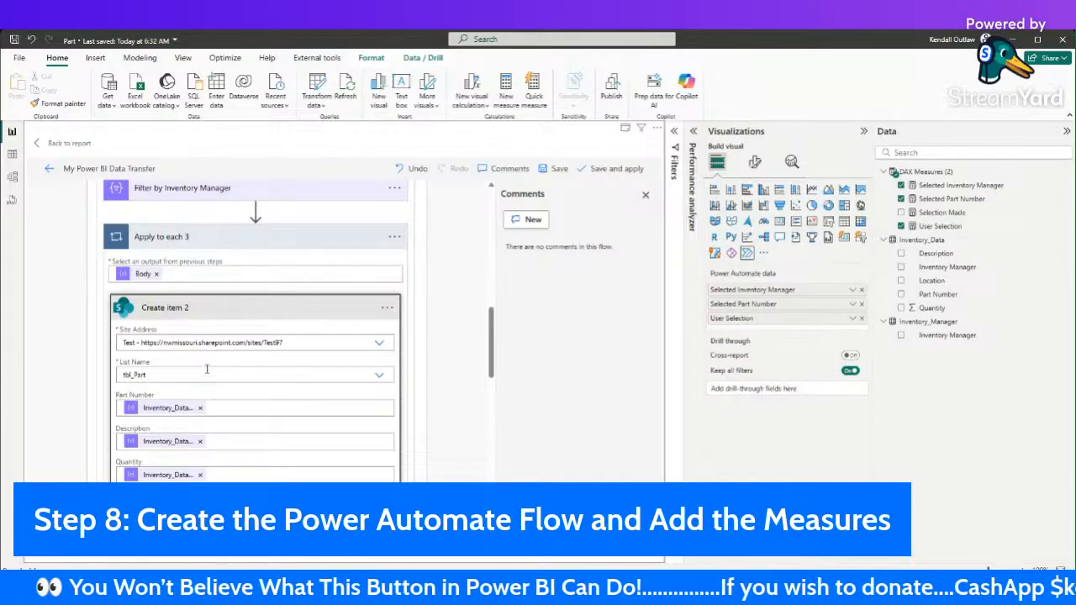
pyautogui.scroll(3, 238, 313)
pyautogui.scroll(1, 238, 314)
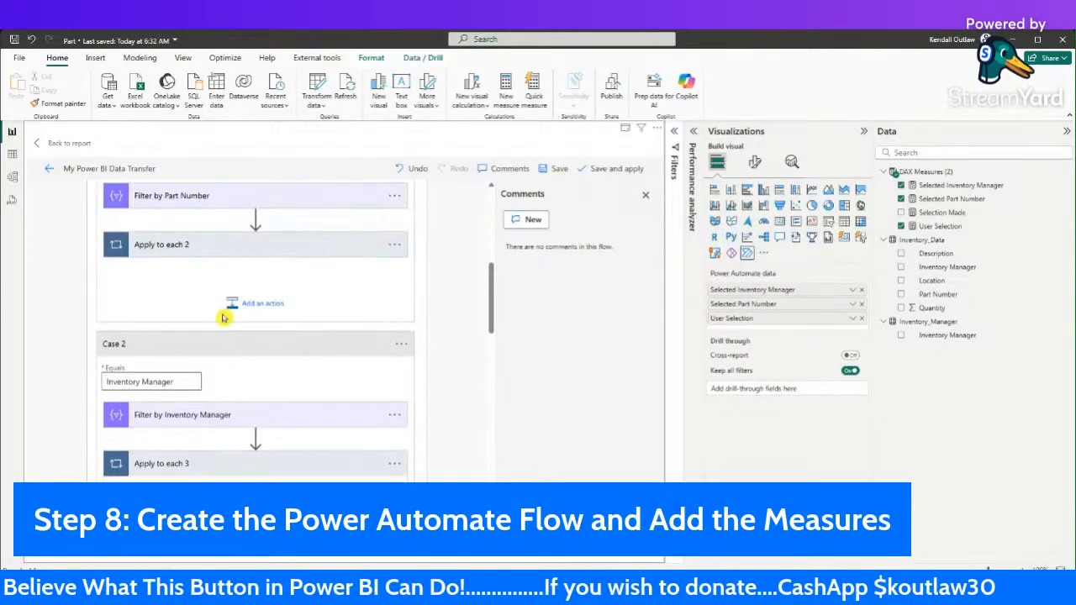
pyautogui.click(182, 345)
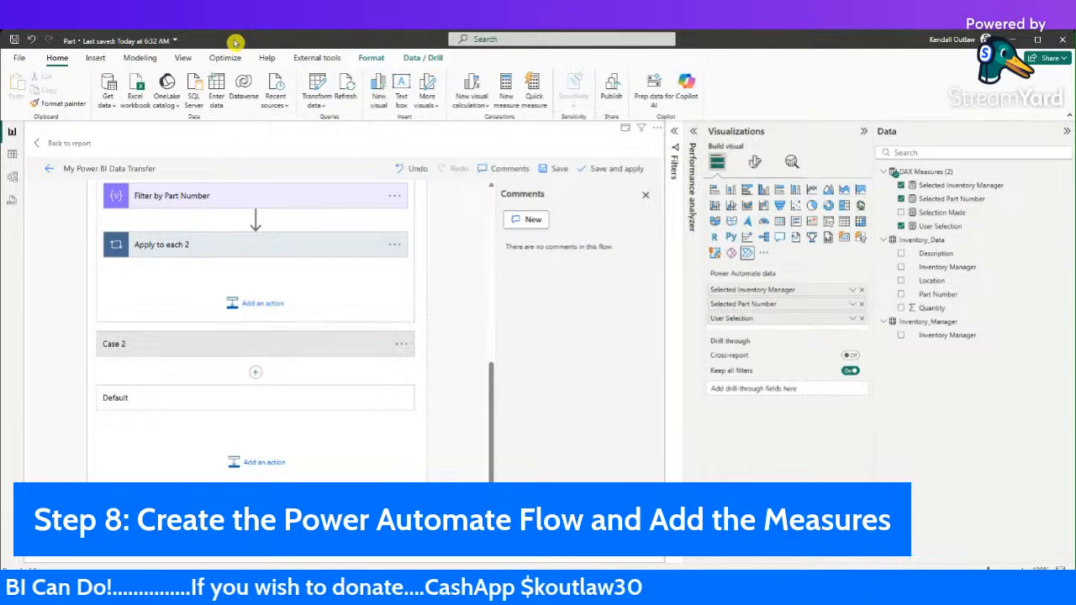
pyautogui.scroll(3, 221, 241)
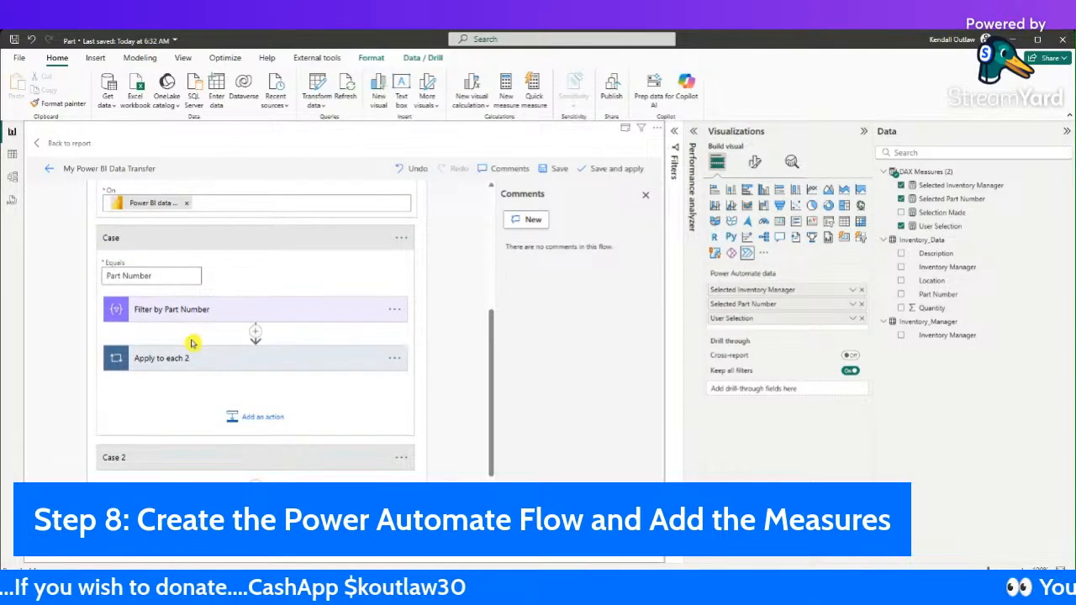
pyautogui.scroll(-1, 188, 312)
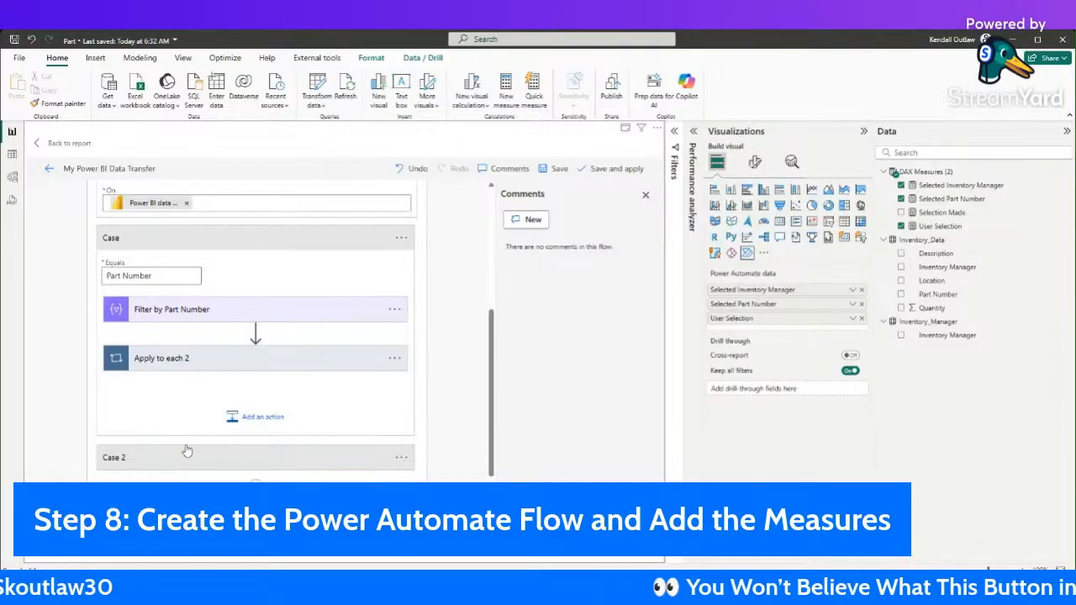
# Step: Add Case 3 to the switch and set its Equals value to All
pyautogui.scroll(-2, 178, 424)
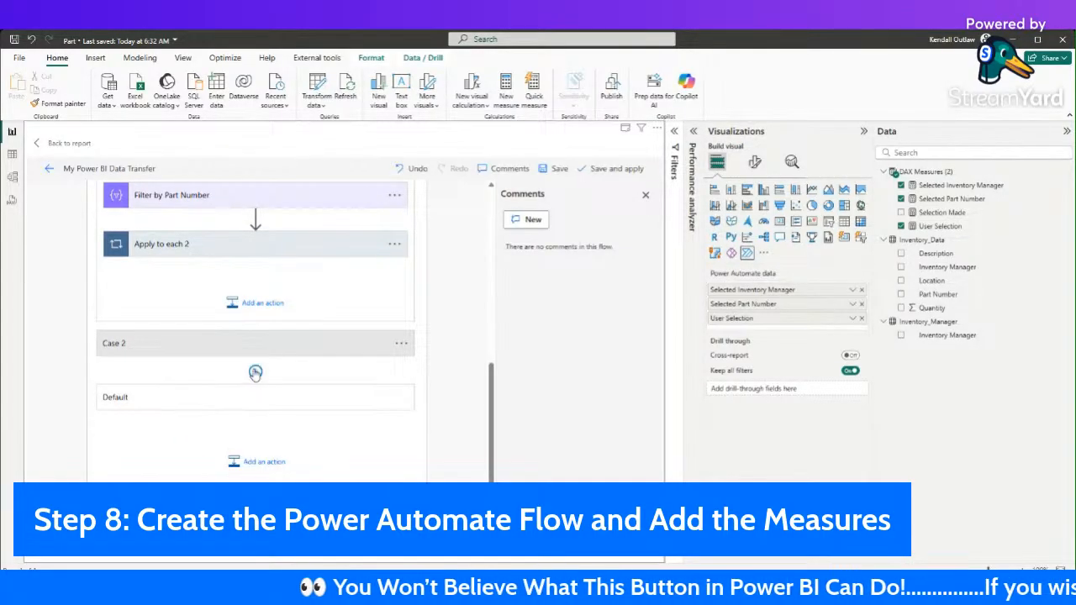
pyautogui.click(255, 372)
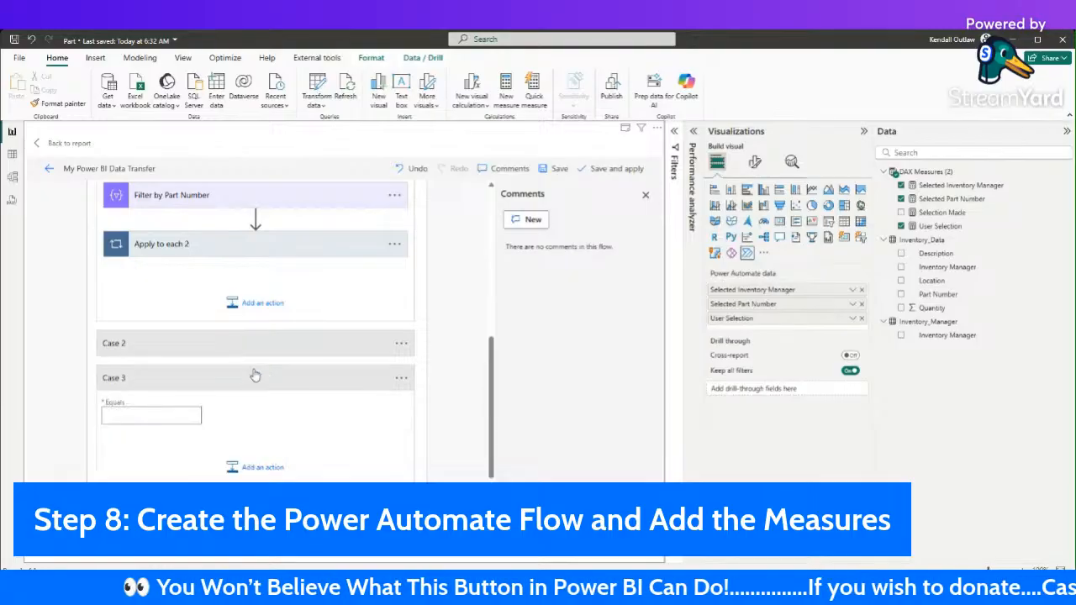
pyautogui.click(153, 417)
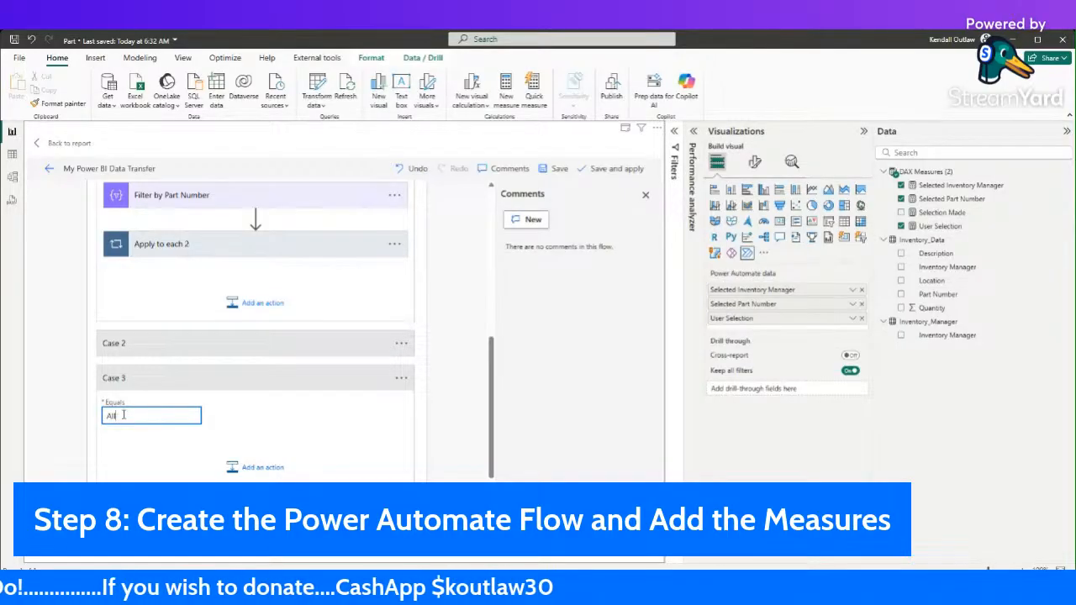
# Step: Add a SharePoint Create item action inside Case 3
pyautogui.click(262, 468)
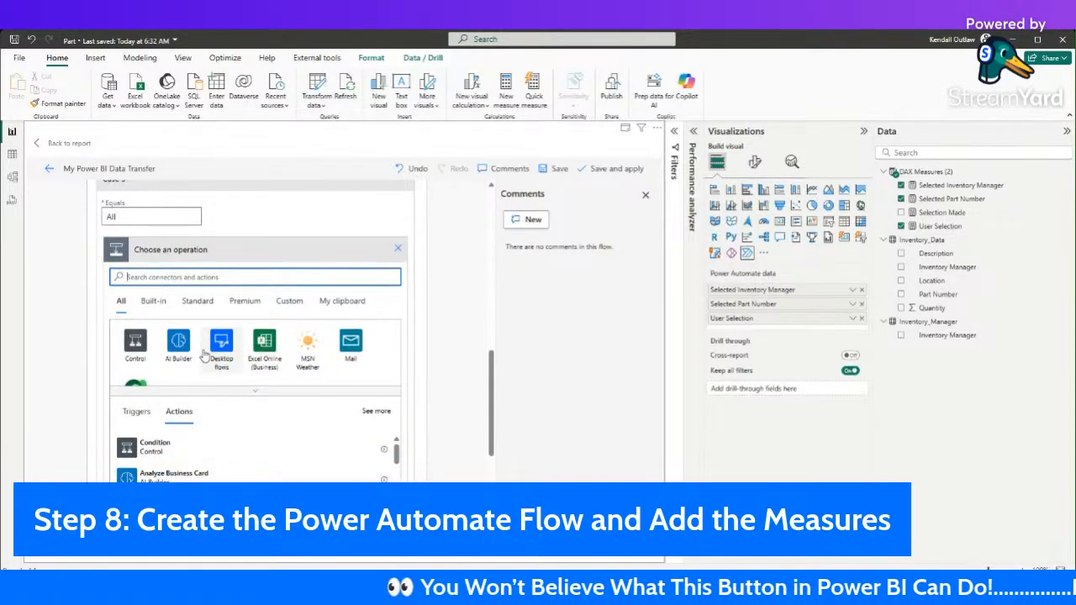
pyautogui.write('int')
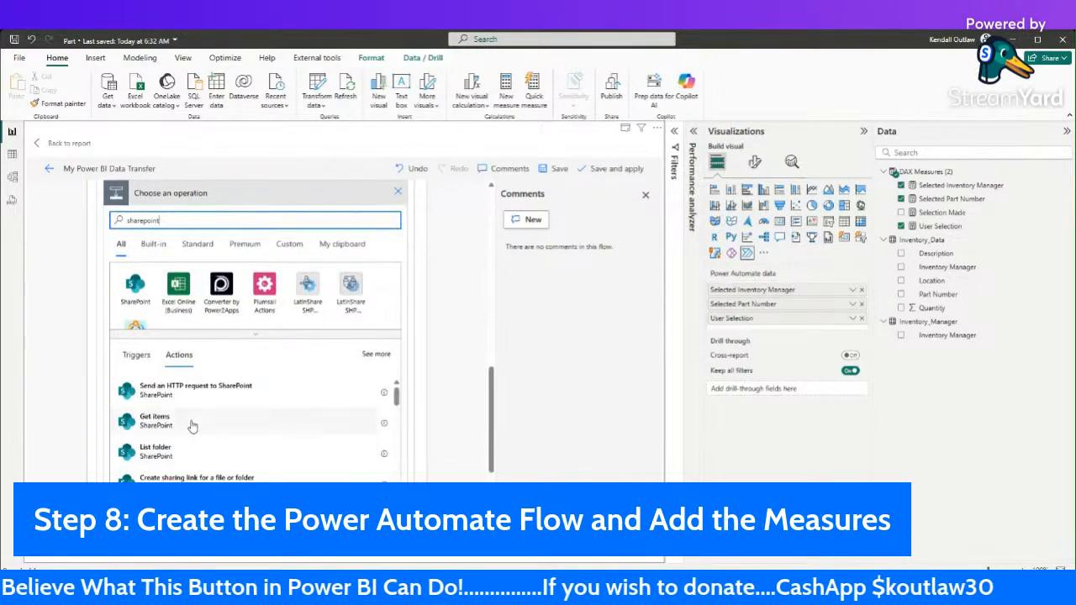
pyautogui.scroll(-5, 179, 423)
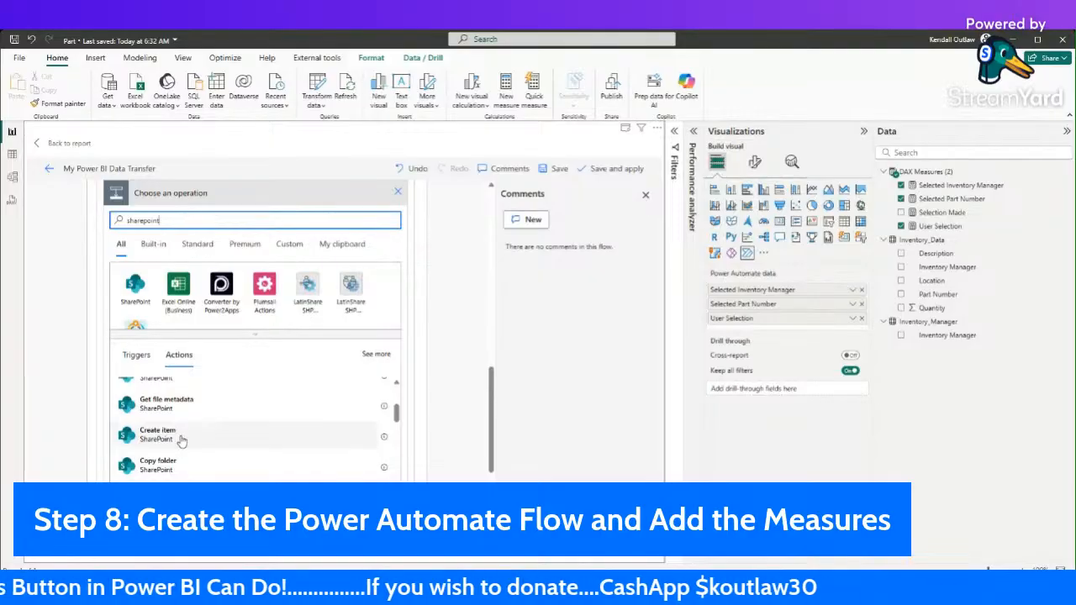
pyautogui.click(181, 439)
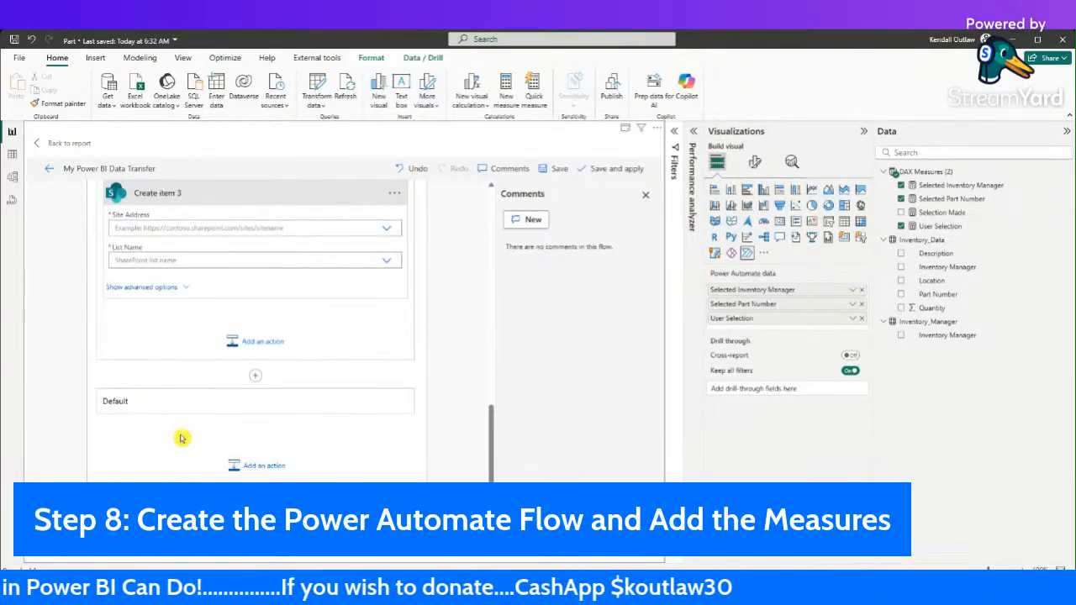
# Step: Set Create item 3's Site Address to the Test site (sites/Test97) and its List Name to tbl_Part
pyautogui.click(253, 227)
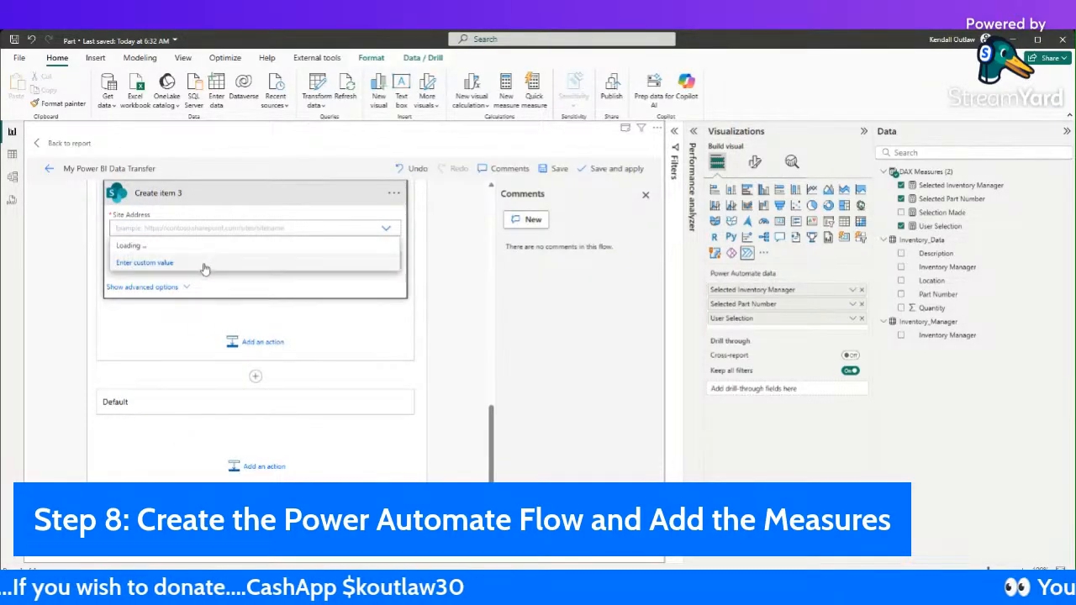
pyautogui.click(241, 259)
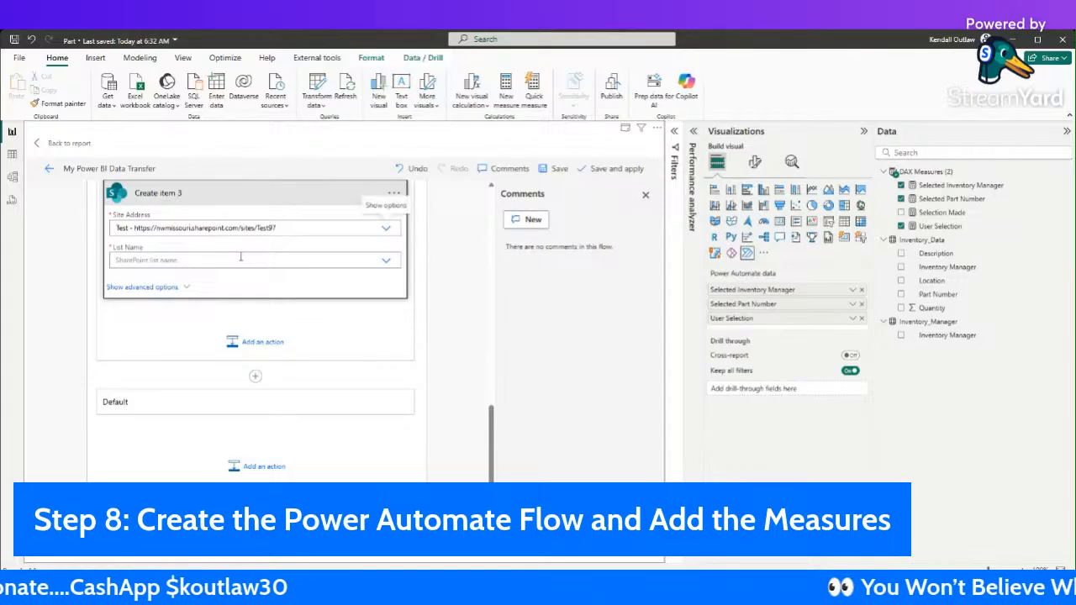
pyautogui.click(234, 261)
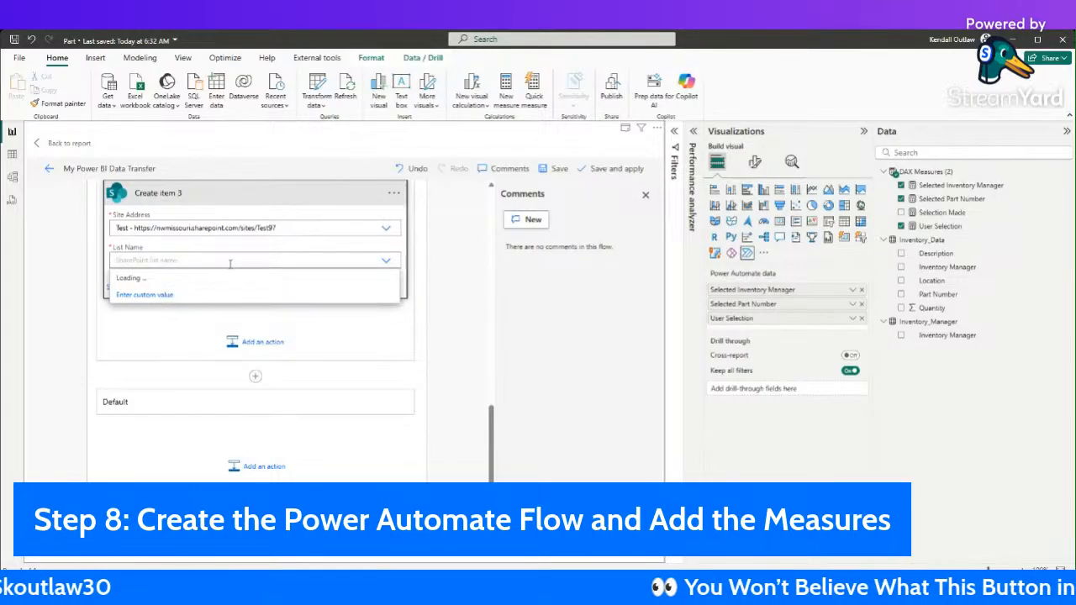
pyautogui.scroll(-10, 197, 363)
pyautogui.scroll(-10, 197, 363)
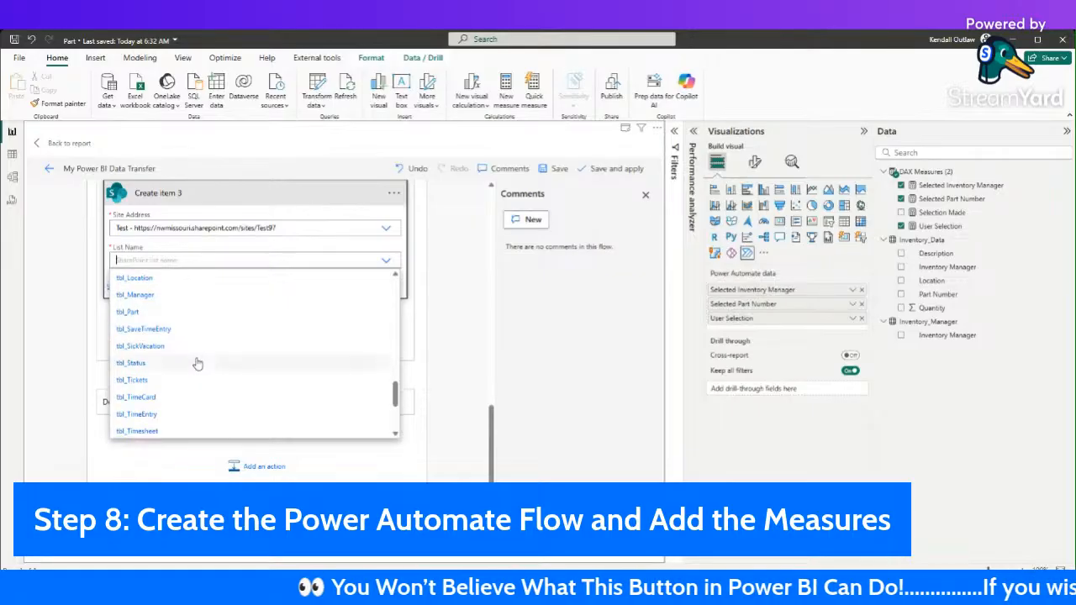
pyautogui.click(177, 313)
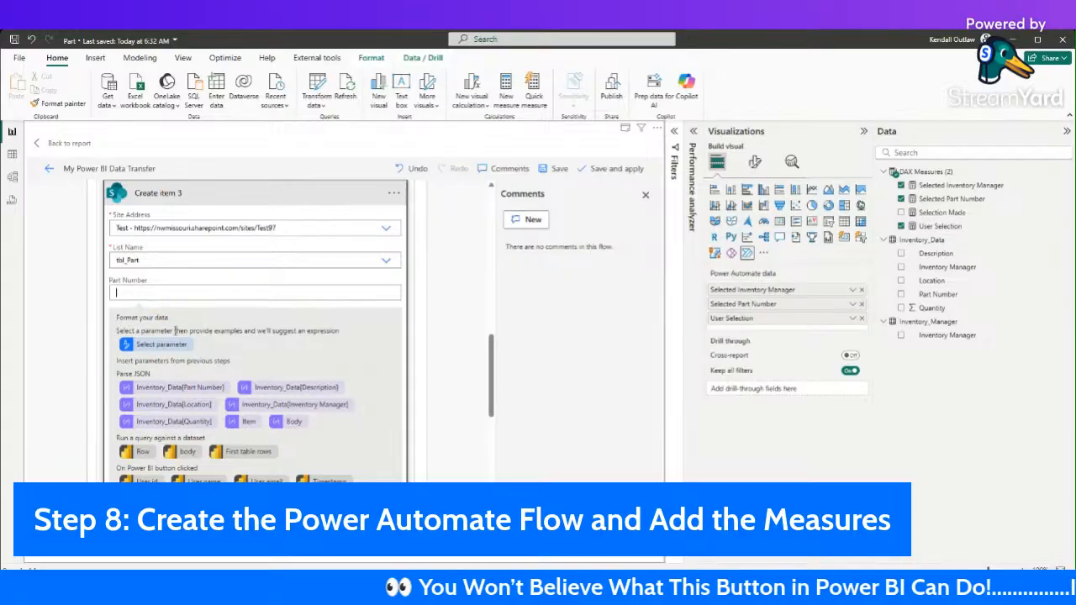
# Step: Map Create item 3's Part Number to Inventory_Data[Part Number] from Parse JSON, and reopen the action inside its loop
pyautogui.click(187, 389)
pyautogui.scroll(2, 214, 360)
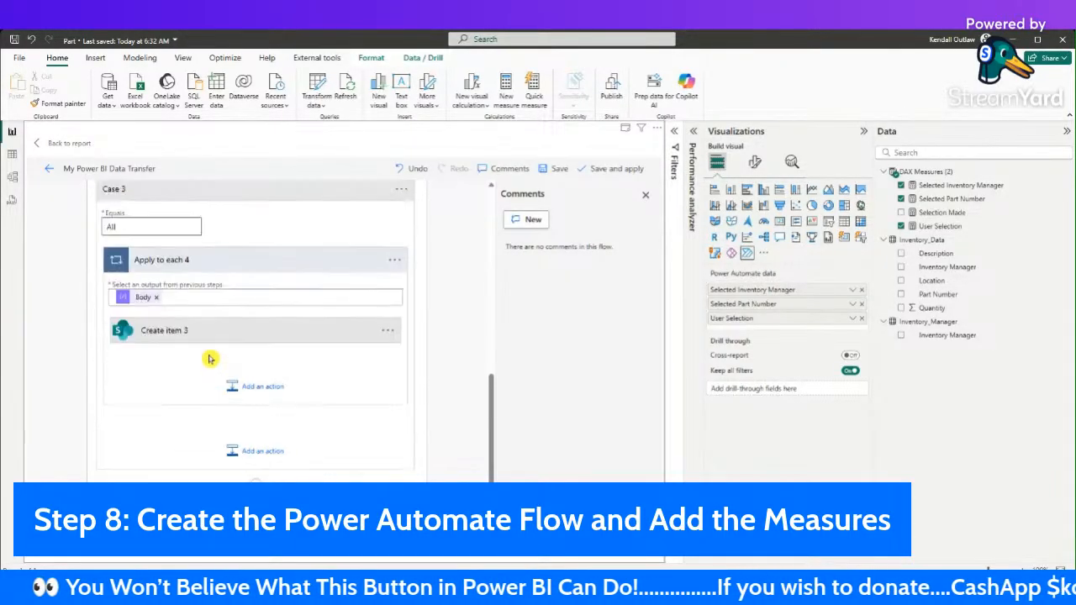
pyautogui.click(199, 334)
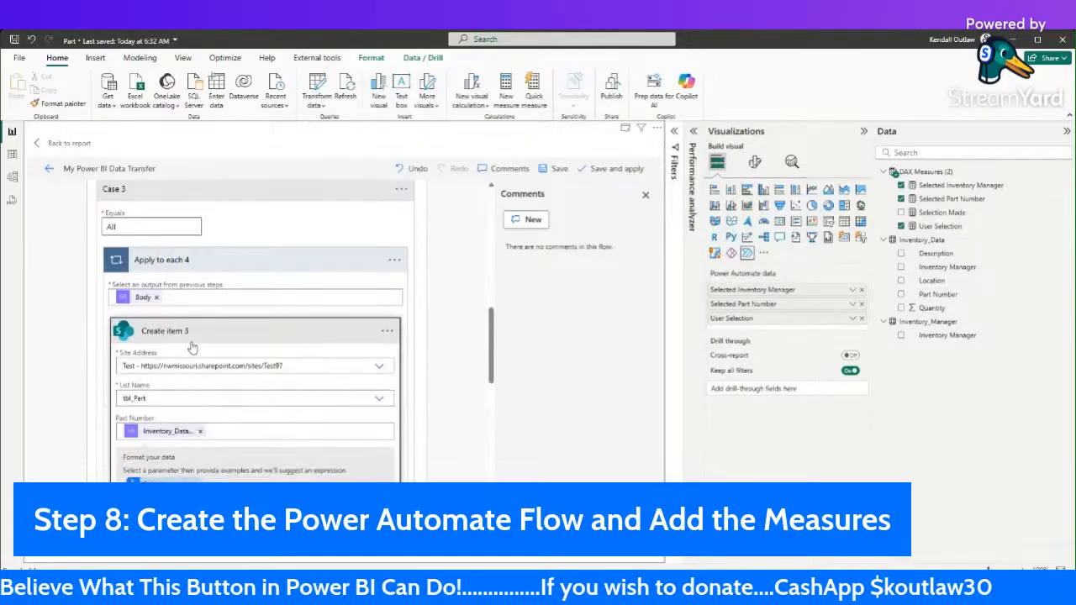
# Step: Map Create item 3's Description and Quantity to Inventory_Data[Description] and Inventory_Data[Quantity] from Parse JSON
pyautogui.click(211, 434)
pyautogui.click(190, 362)
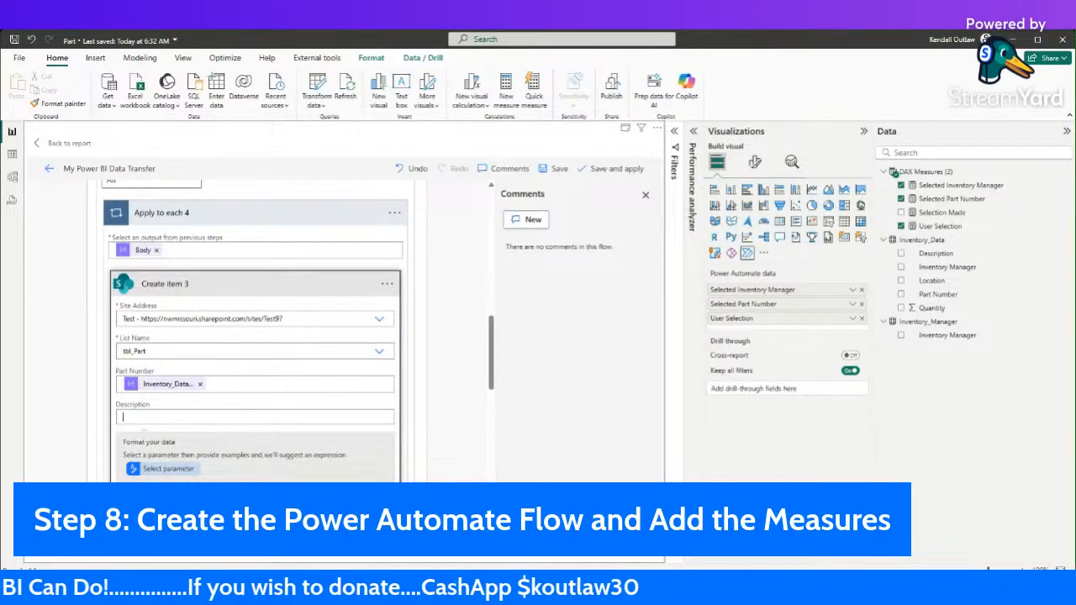
pyautogui.scroll(-5, 215, 464)
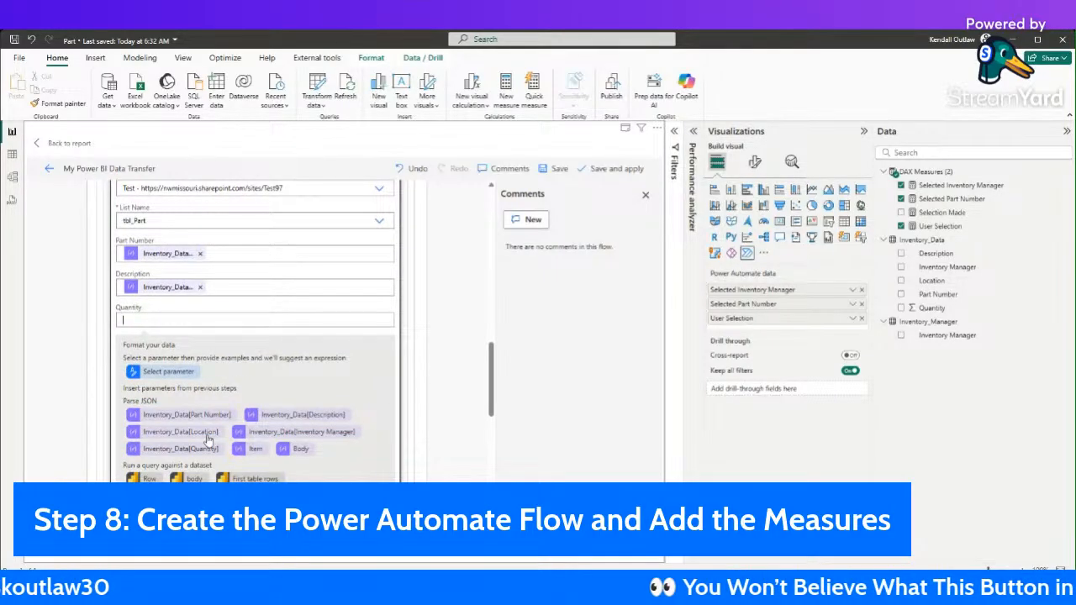
pyautogui.click(202, 451)
pyautogui.scroll(-5, 252, 420)
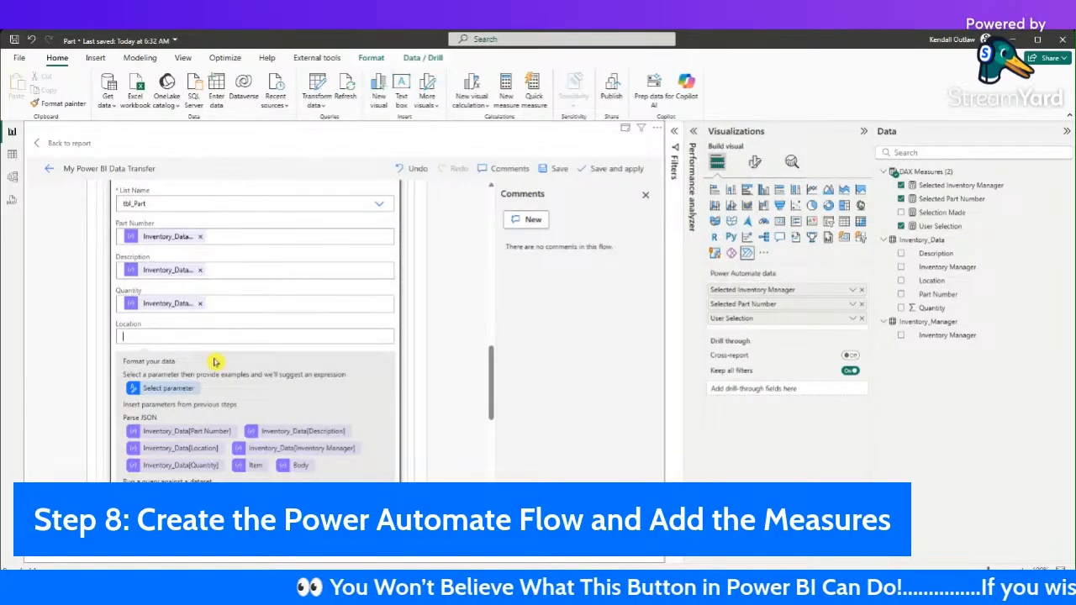
# Step: Map Create item 3's Location and Inventory Manager to Inventory_Data[Location] and Inventory_Data[Inventory Manager] from Parse JSON
pyautogui.click(203, 449)
pyautogui.scroll(-5, 228, 405)
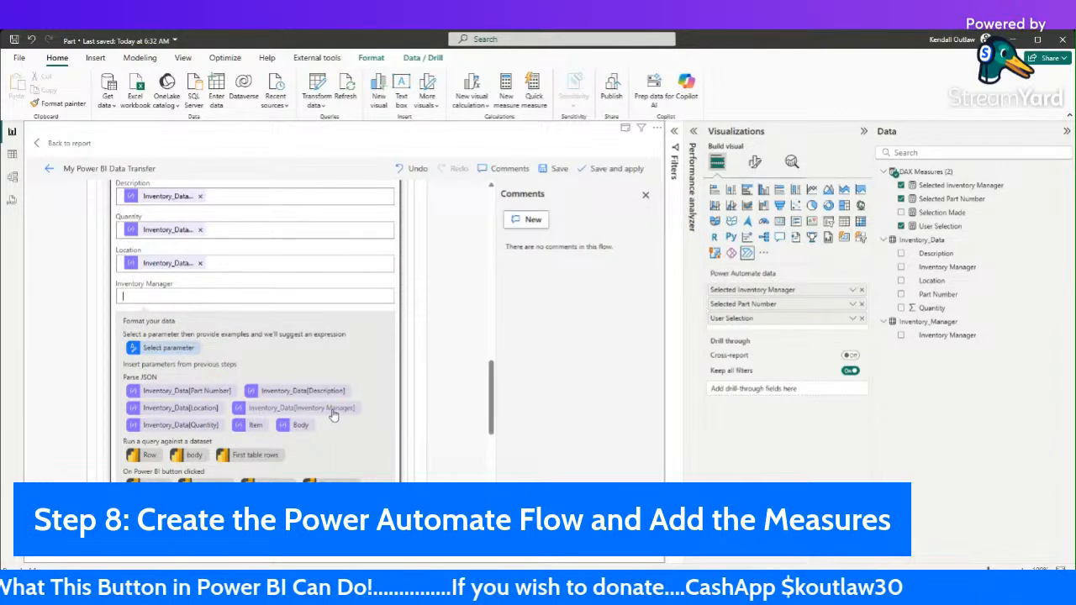
pyautogui.click(334, 414)
pyautogui.scroll(-5, 229, 370)
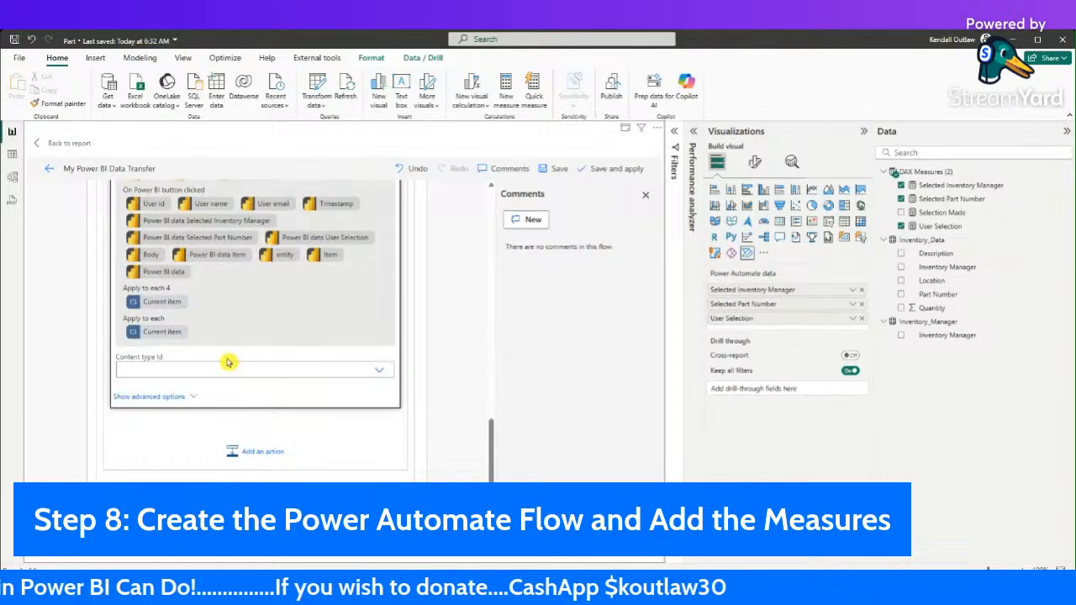
pyautogui.scroll(5, 229, 372)
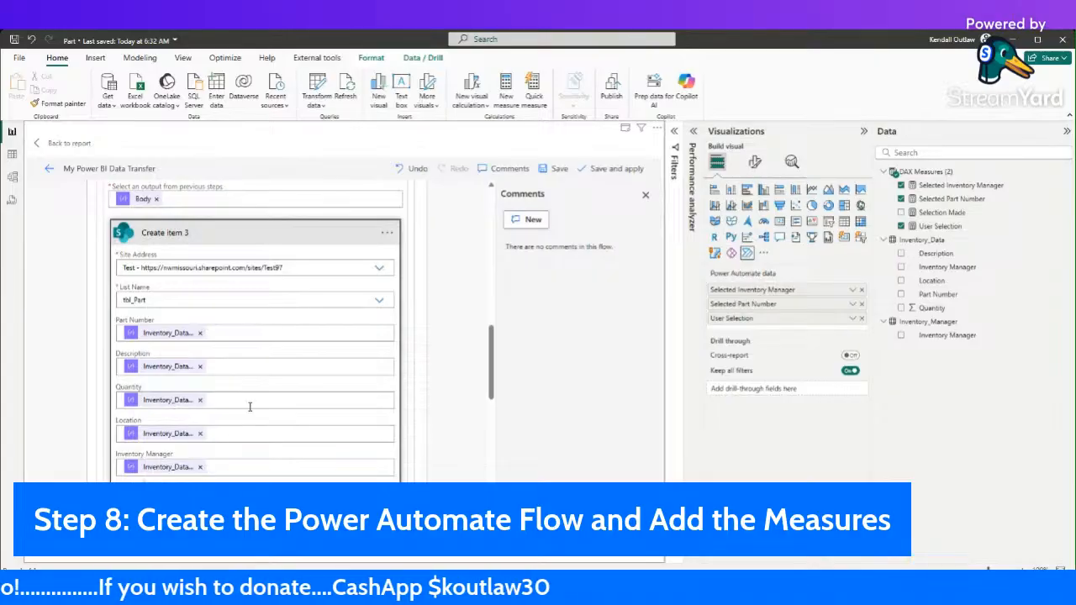
# Step: Save the flow, apply it to the report's button and leave the flow editor
pyautogui.scroll(10, 249, 407)
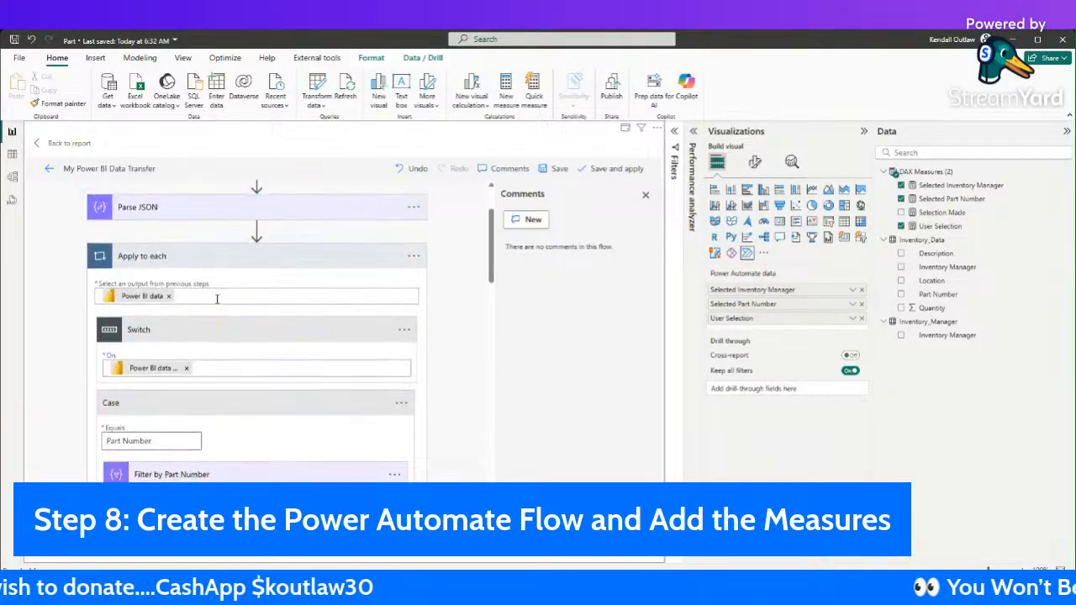
pyautogui.scroll(3, 221, 301)
pyautogui.click(553, 170)
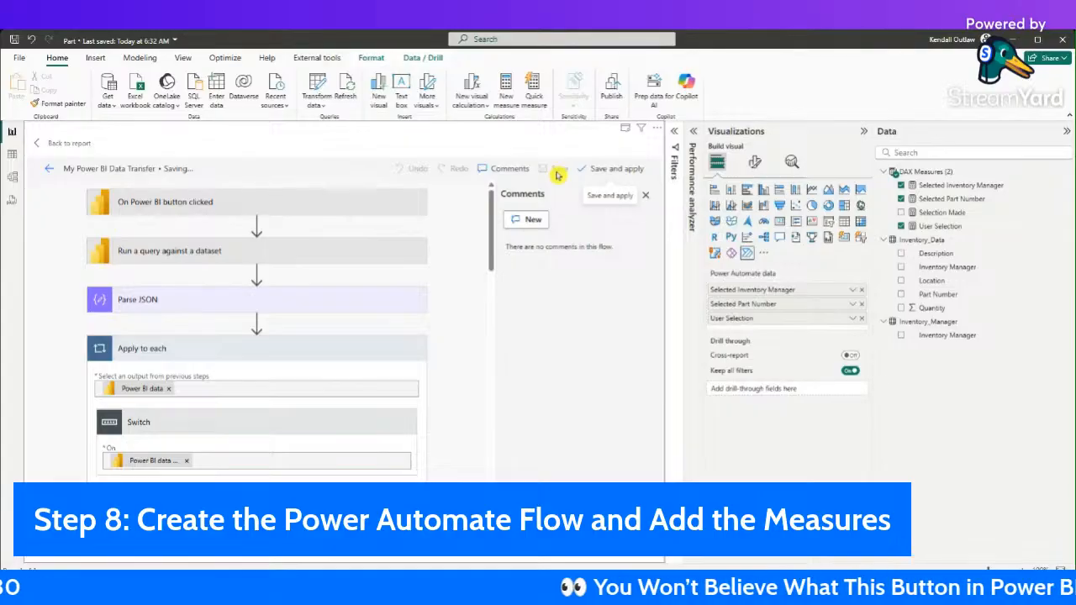
pyautogui.click(612, 171)
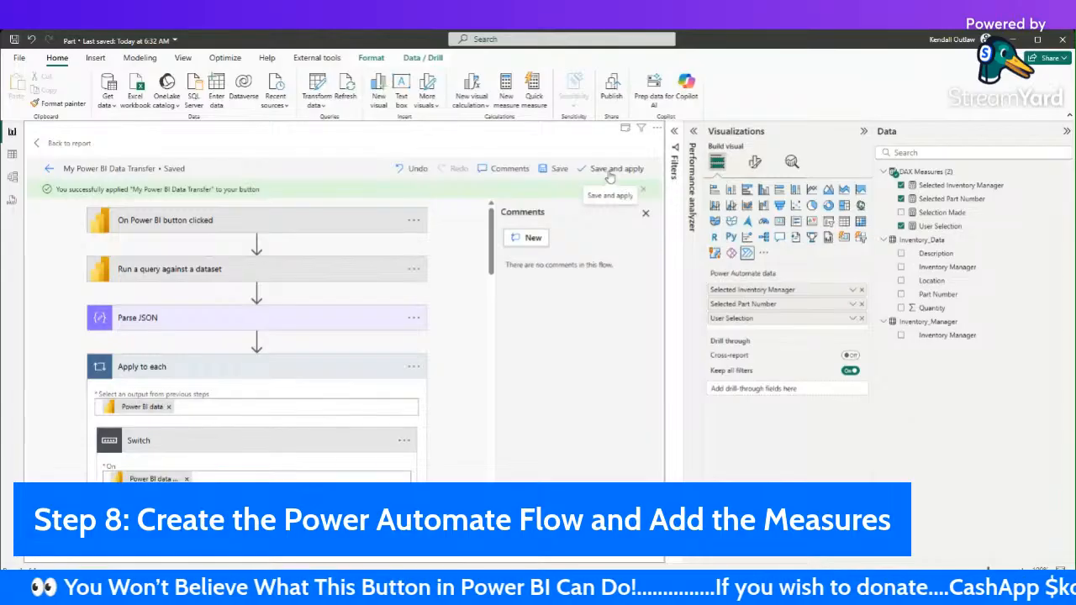
pyautogui.click(48, 171)
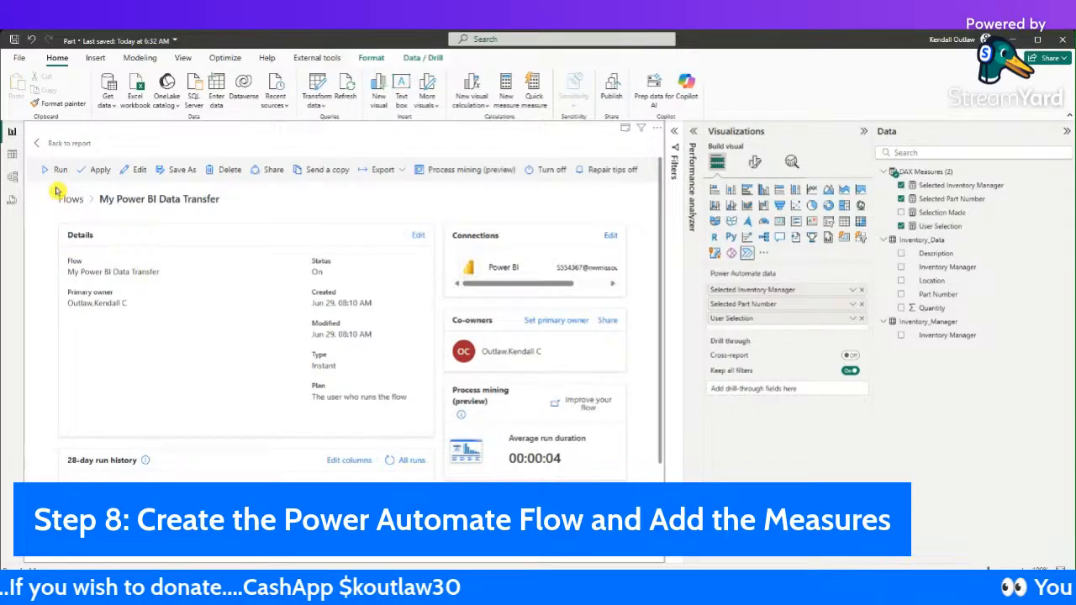
pyautogui.click(162, 173)
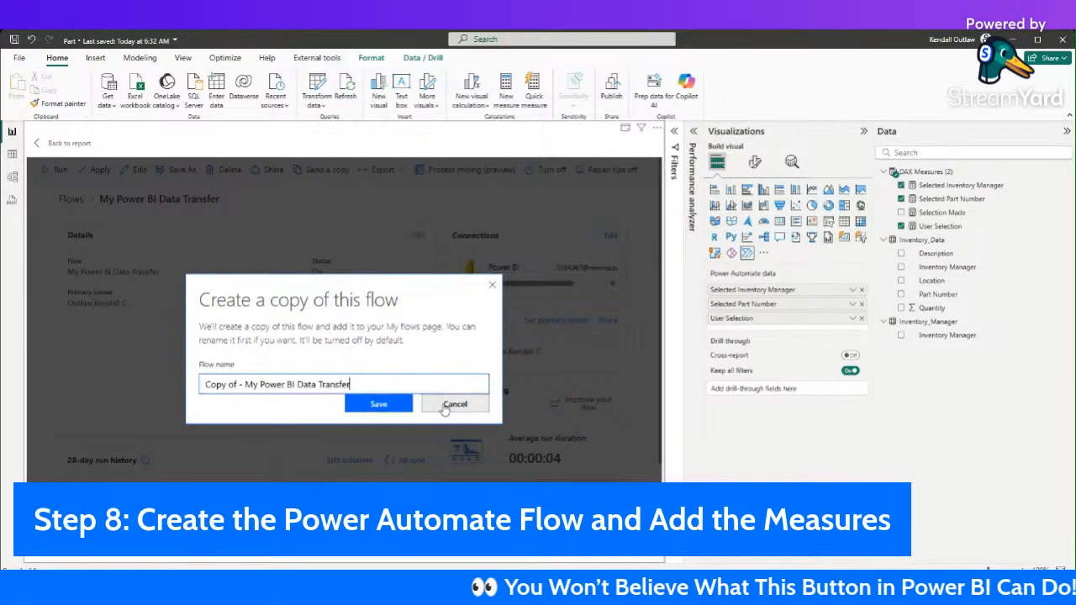
pyautogui.click(444, 405)
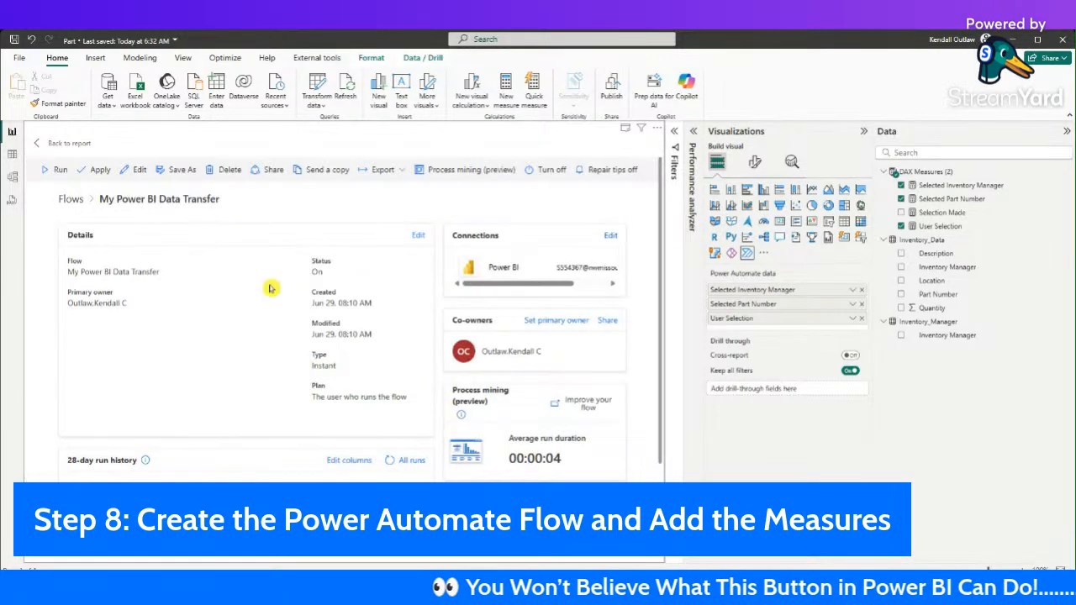
# Step: Return to the report and shrink the flow button, placing it just below the Inventory Manager slicer
pyautogui.click(56, 145)
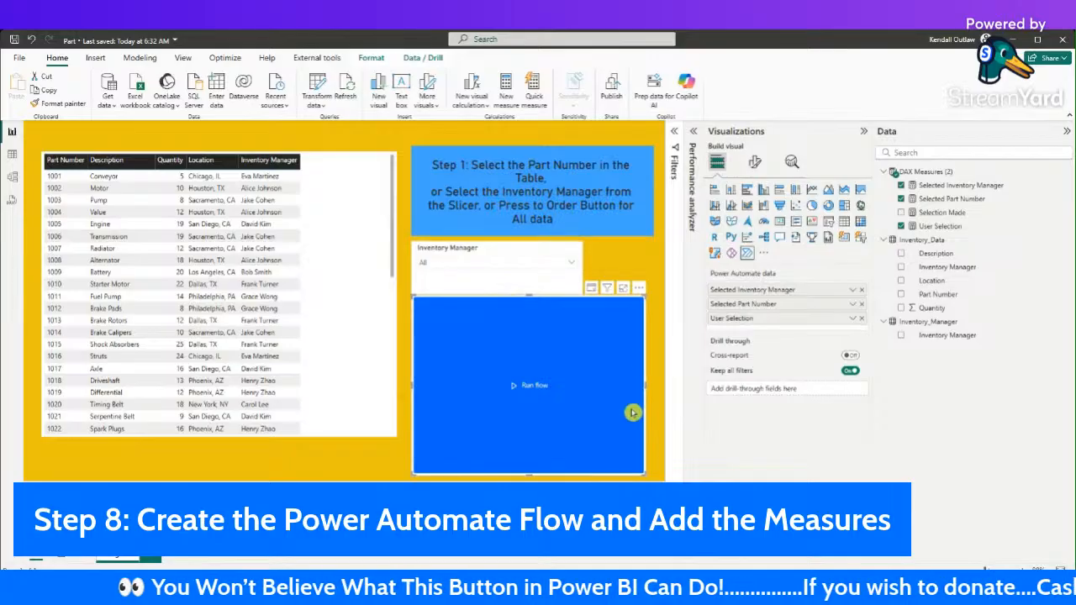
pyautogui.moveTo(646, 476); pyautogui.dragTo(628, 346)
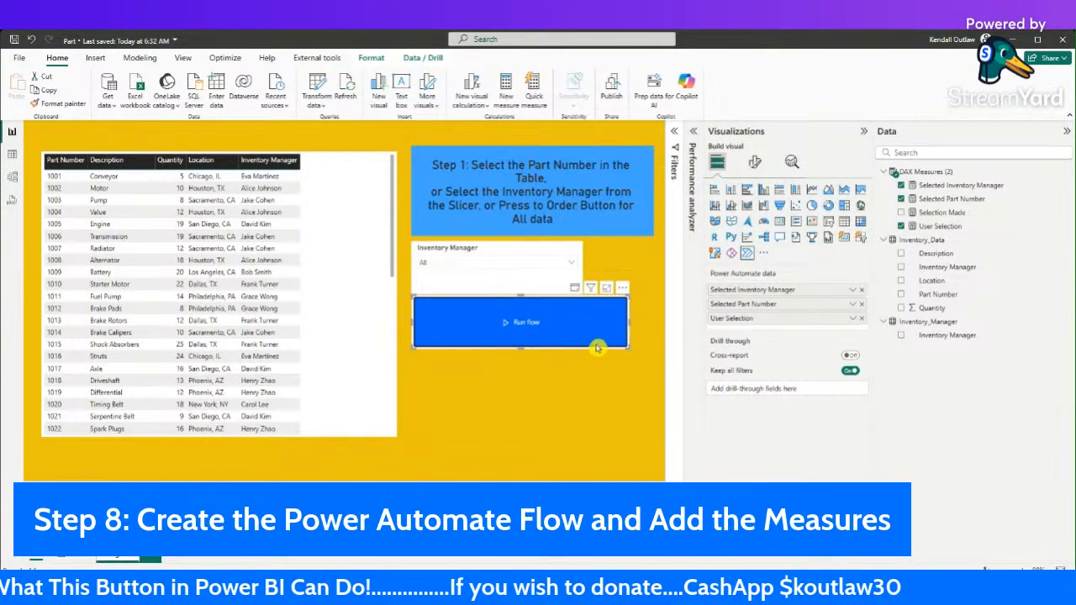
pyautogui.moveTo(595, 350); pyautogui.dragTo(593, 363)
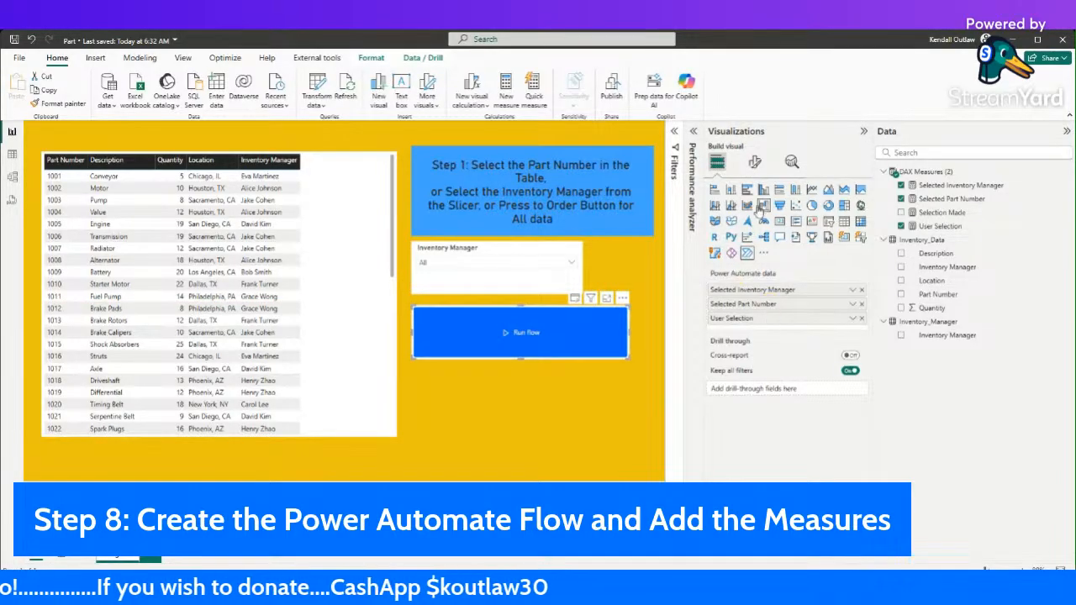
# Step: Change the flow button's text to "Press to Order"
pyautogui.click(753, 163)
pyautogui.click(721, 244)
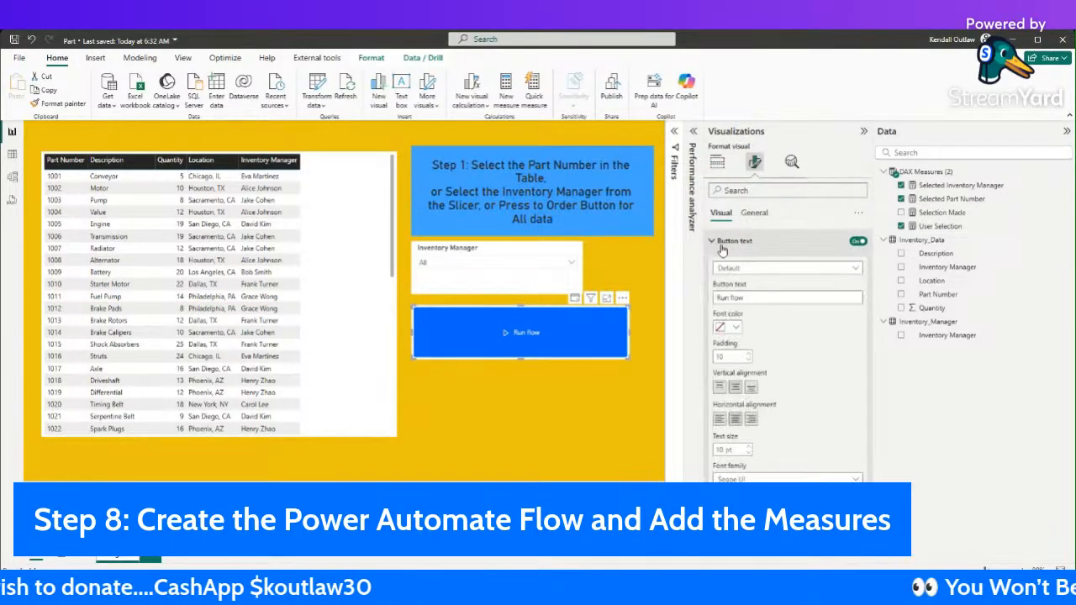
pyautogui.moveTo(753, 297); pyautogui.dragTo(703, 298)
pyautogui.write('O')
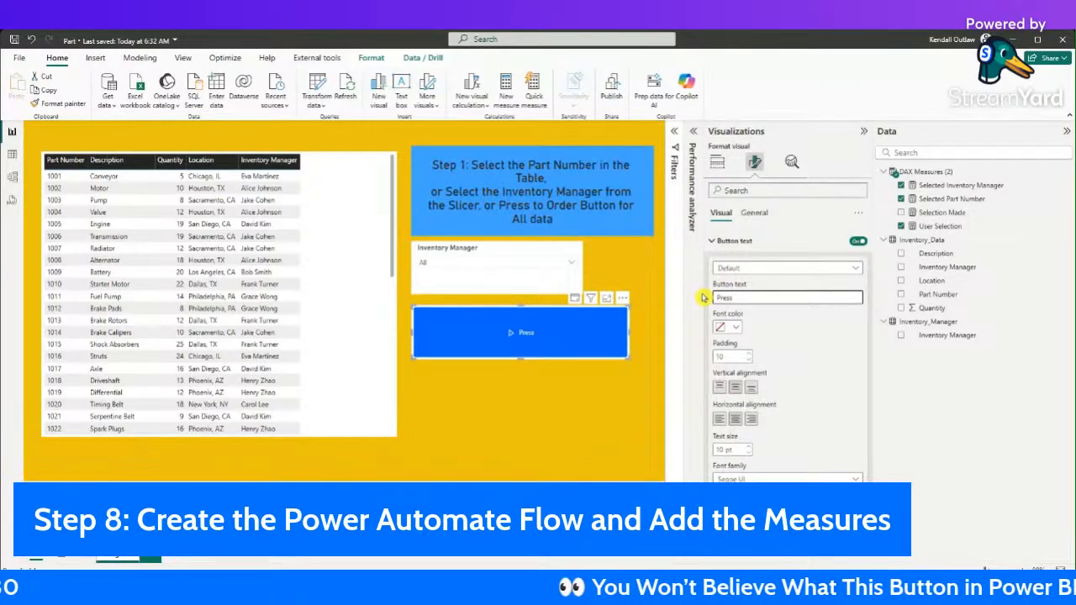
pyautogui.write(' to Orde')
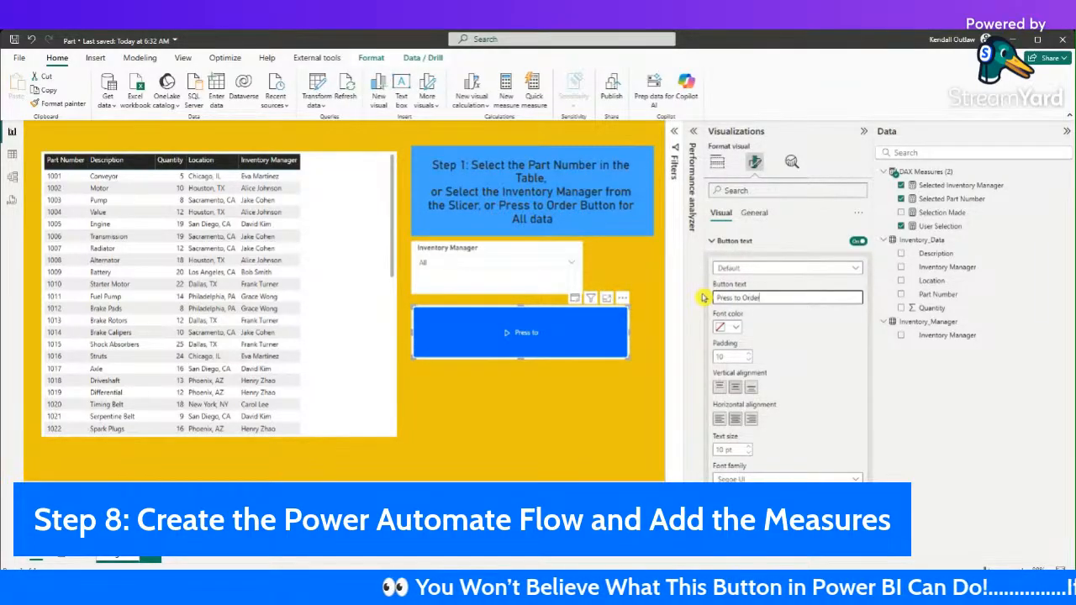
pyautogui.write('r')
pyautogui.click(636, 383)
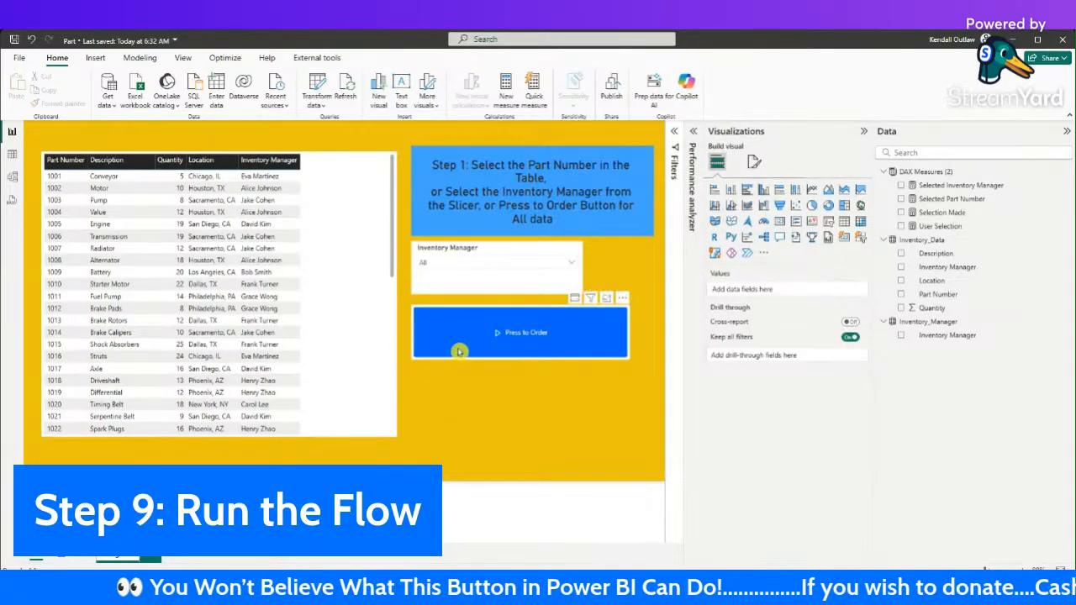
# Step: Select part number 1006 in the inventory table and run the flow for it
pyautogui.click(69, 238)
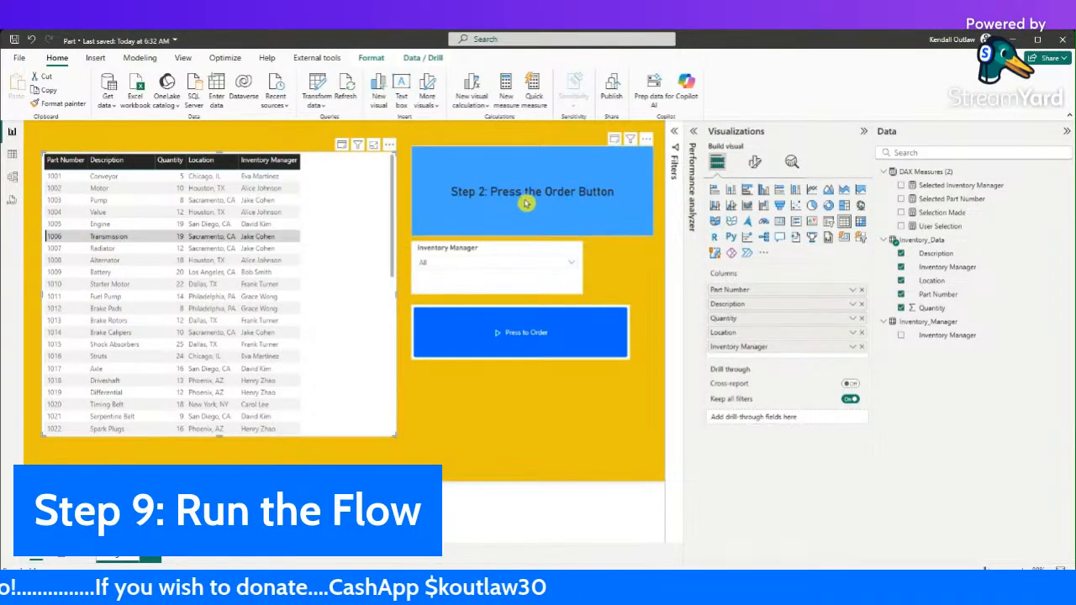
pyautogui.click(578, 338)
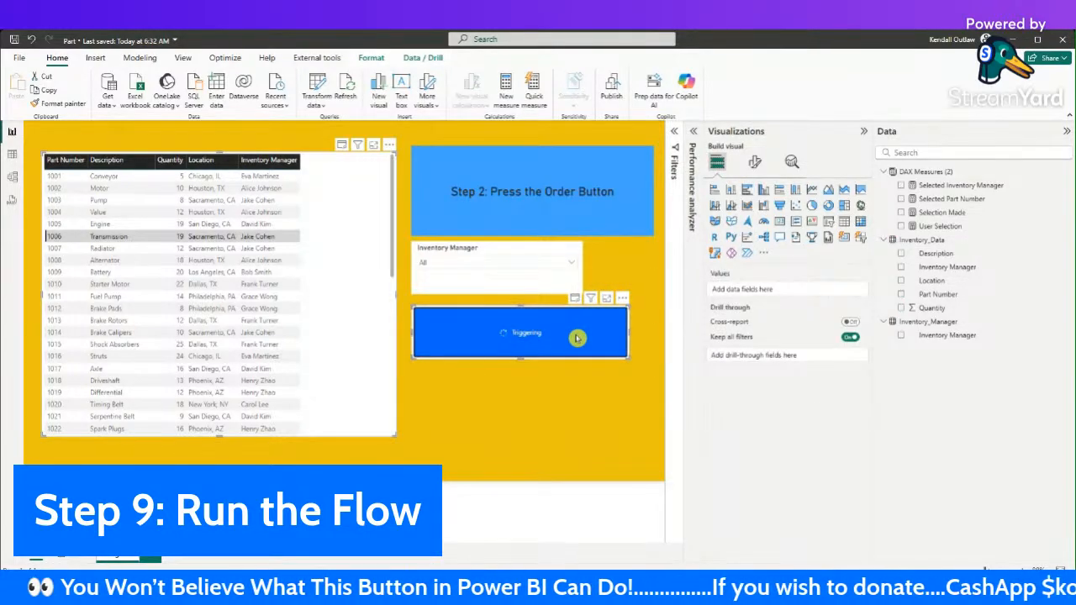